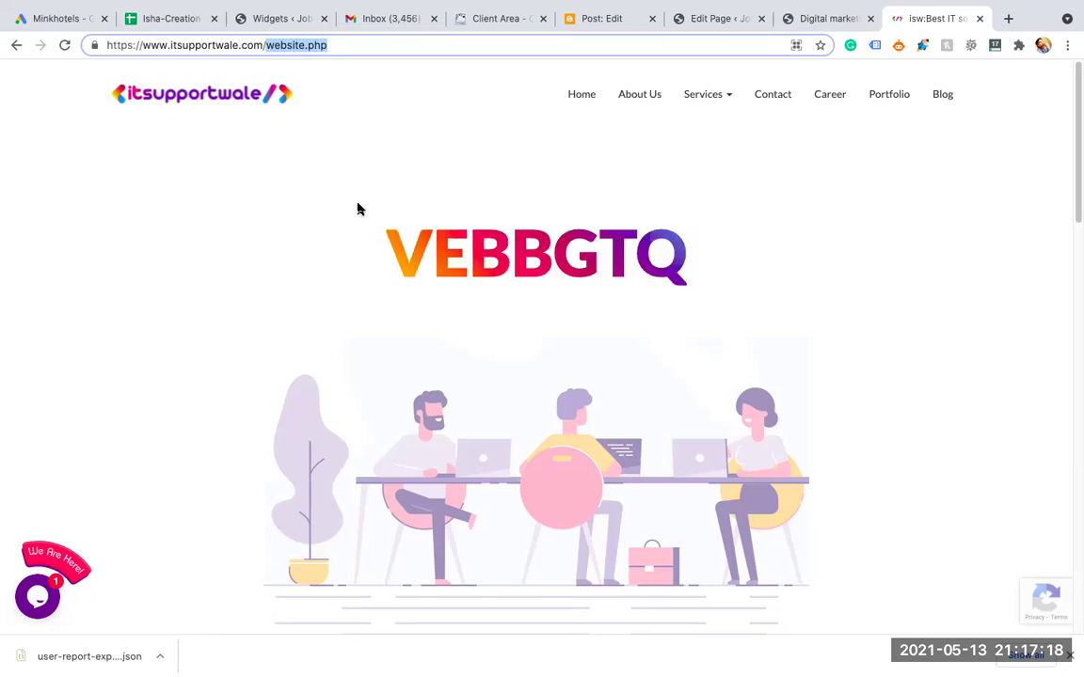
Search Google in a new tab for the suggested query "Website designing Company in indore".
click(334, 43)
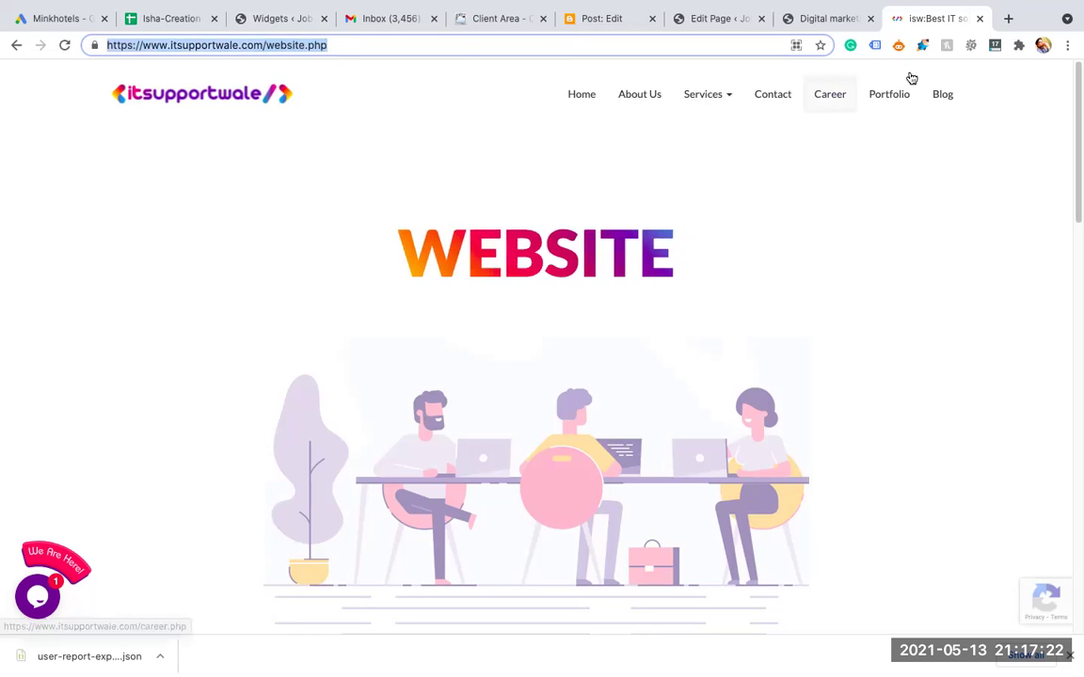
click(1007, 18)
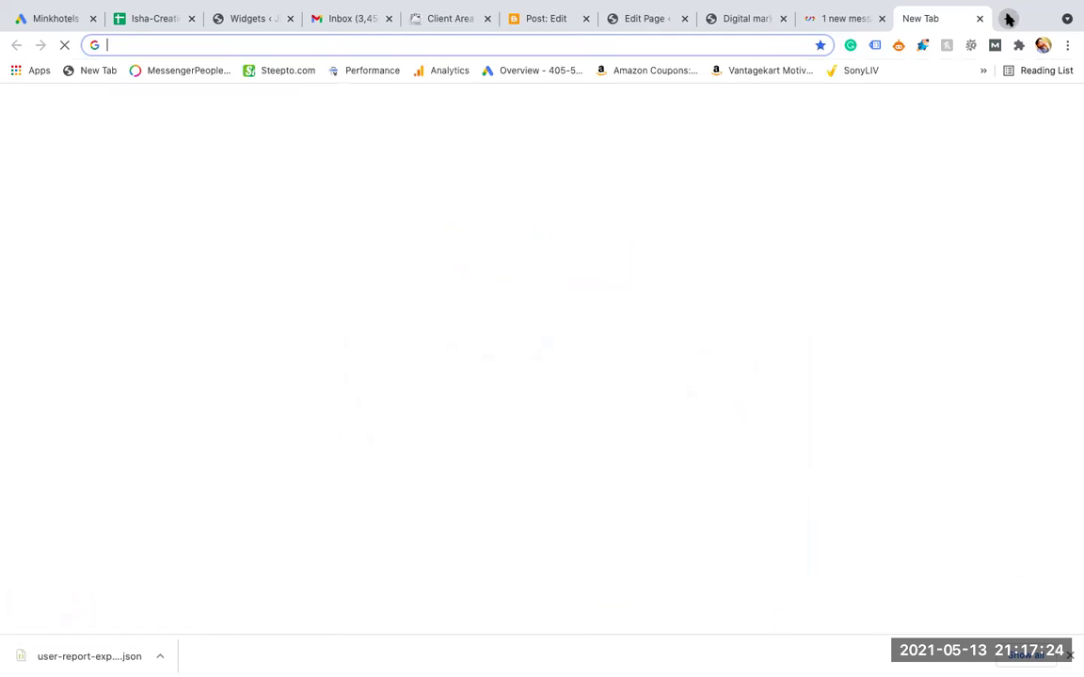
text(website)
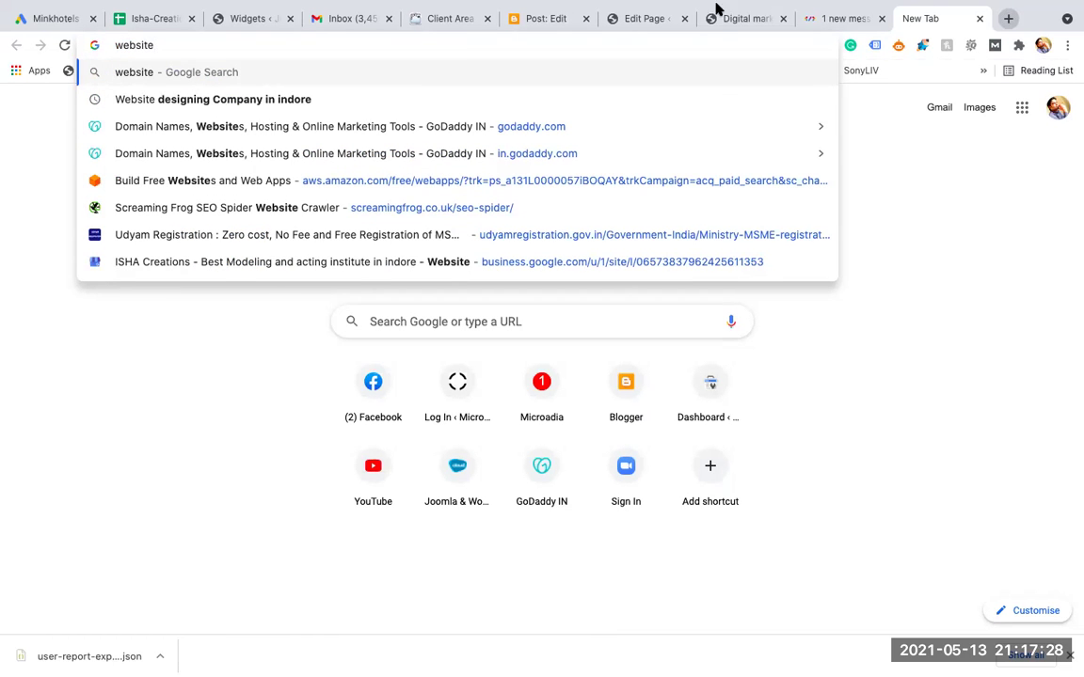
click(279, 102)
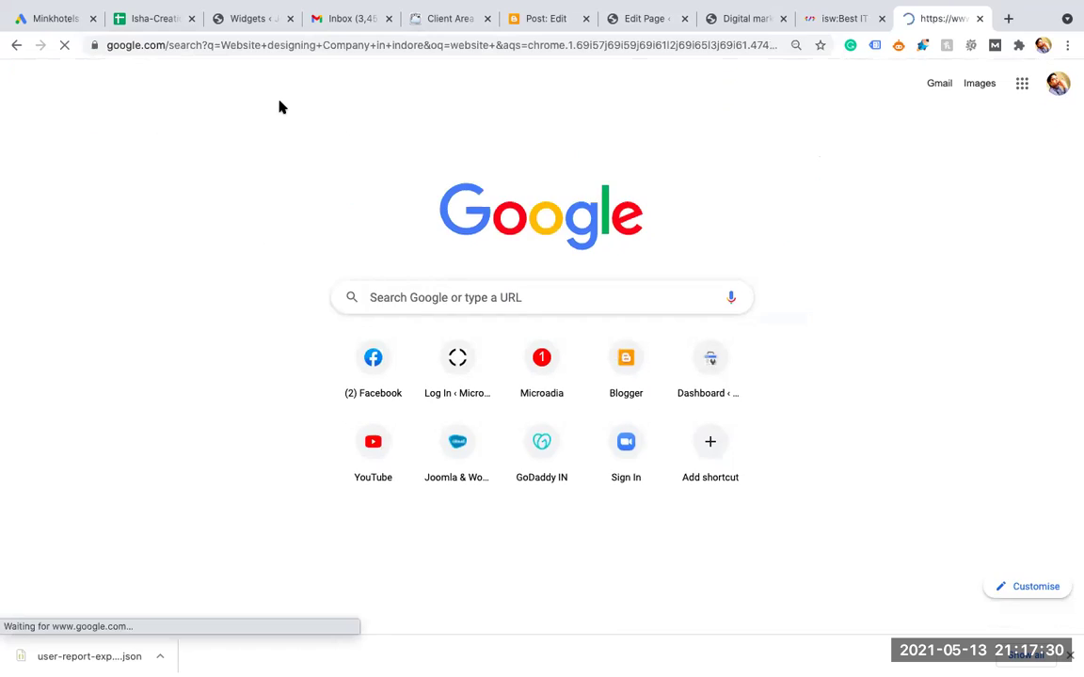
Compare the itsupportwale website.php page with the Google results for website designing companies in Indore, including the organic listings further down.
click(840, 19)
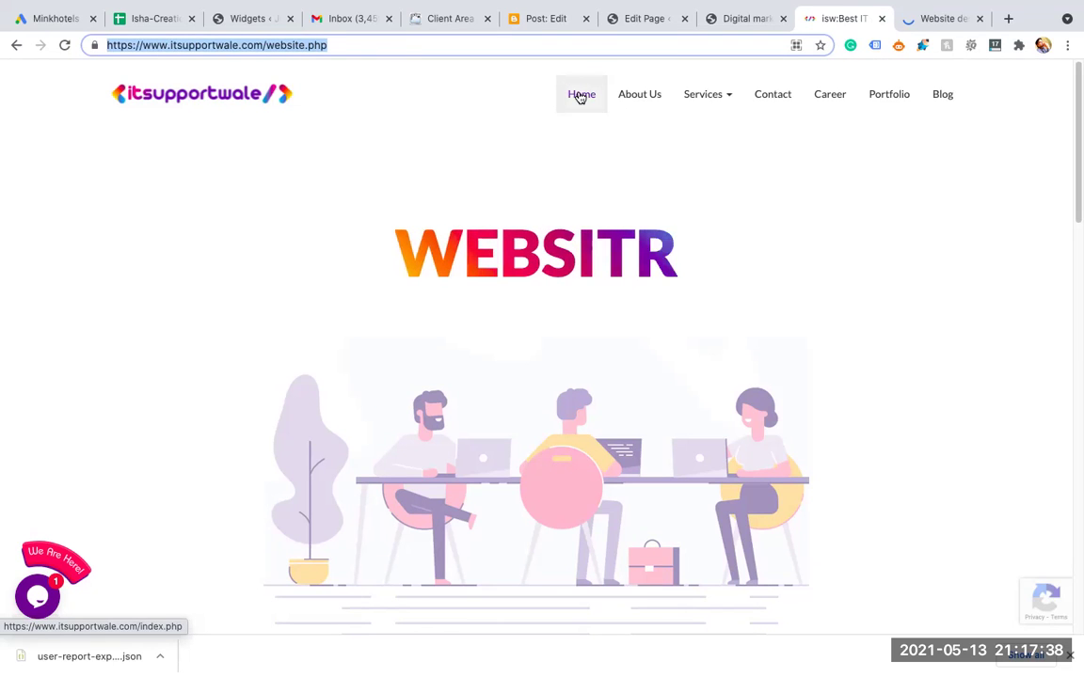
click(931, 19)
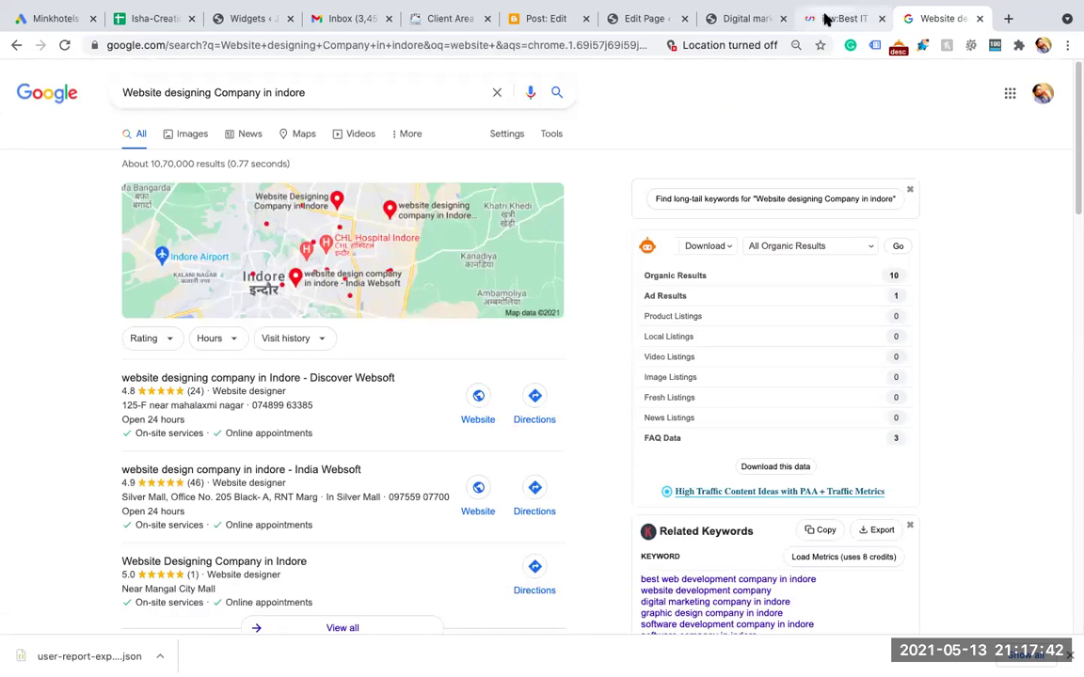
click(830, 18)
click(920, 19)
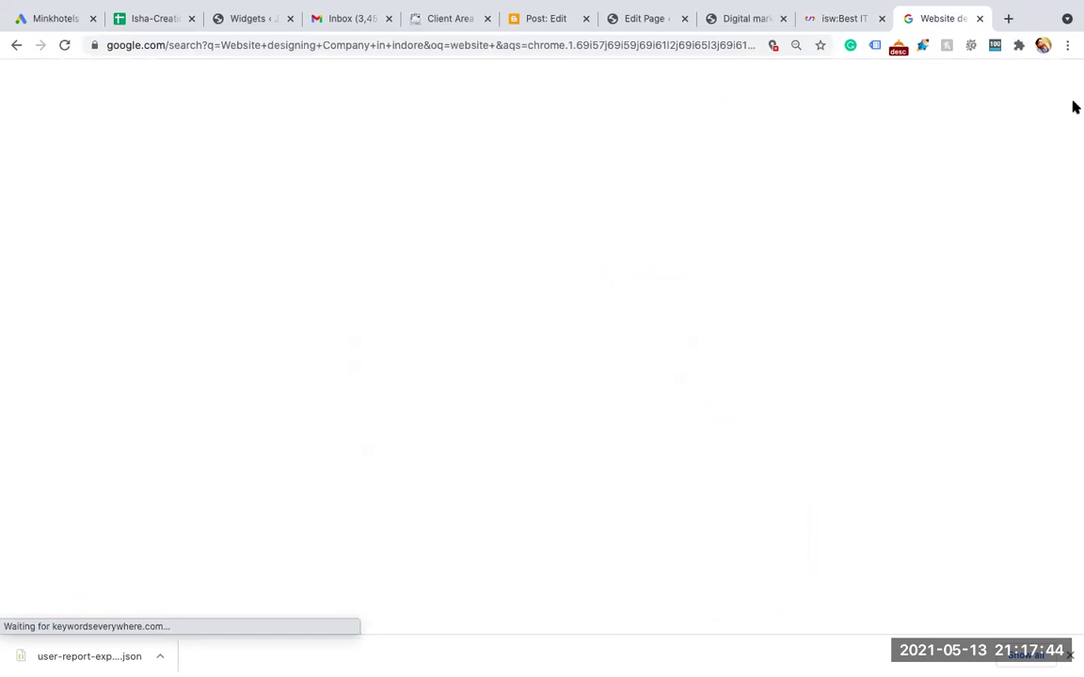
drag(1073, 169, 1076, 270)
scroll(1075, 270, down, 4)
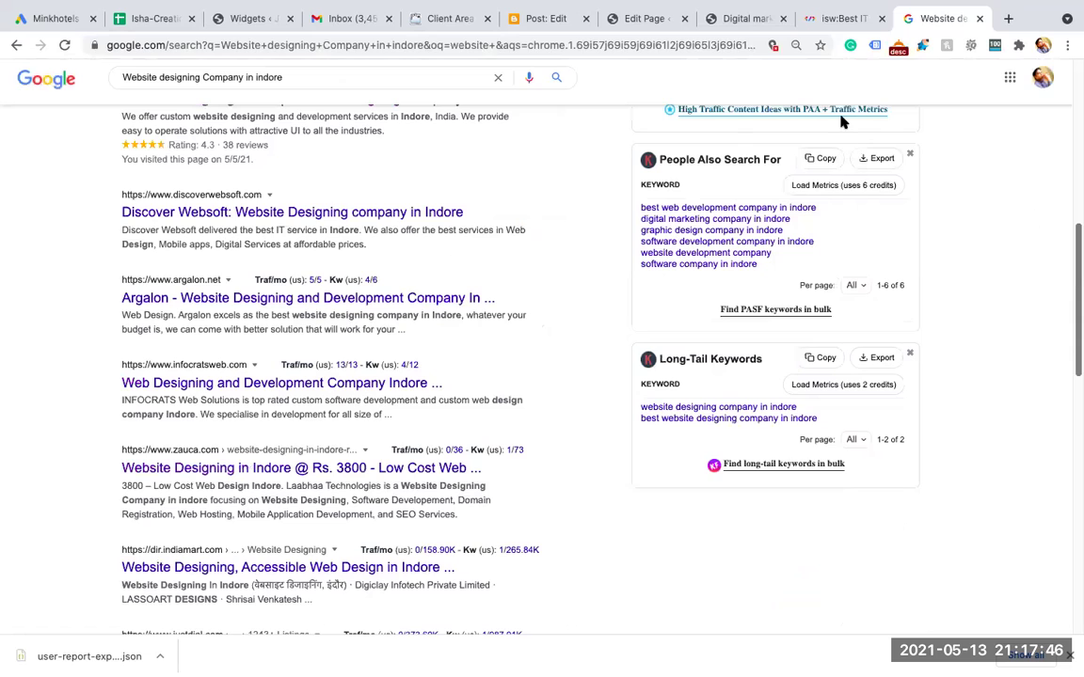
click(836, 18)
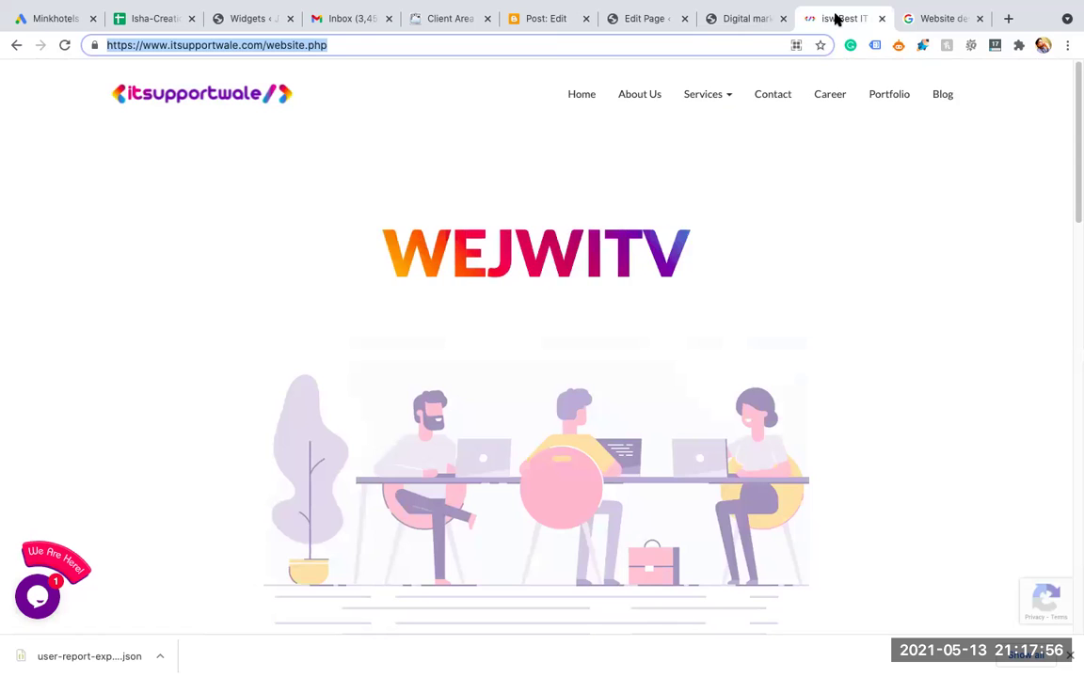
In the Blogger post editor, replace the post title with "Digital marketing services in mumbai" and copy it.
click(545, 19)
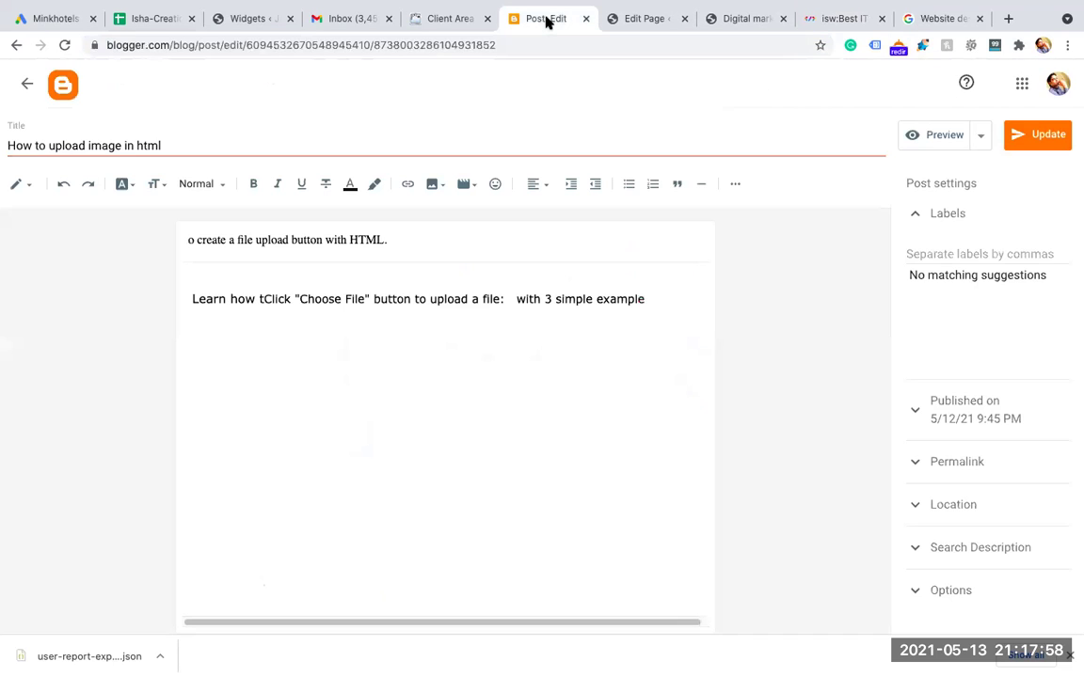
triple_click(136, 146)
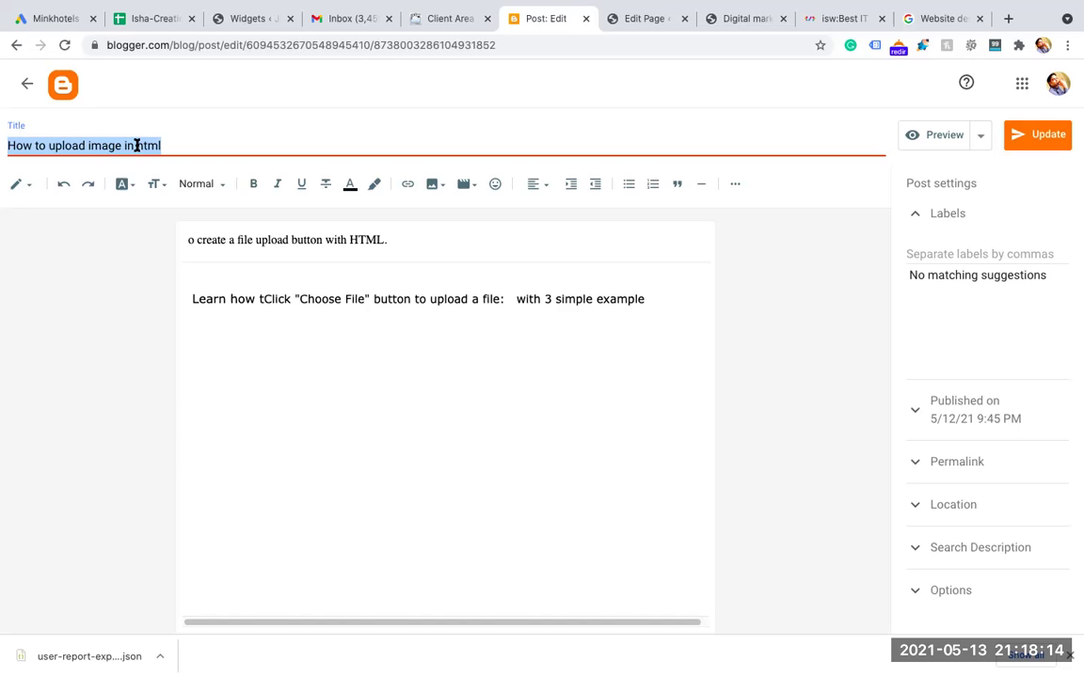
text(Digital marketing)
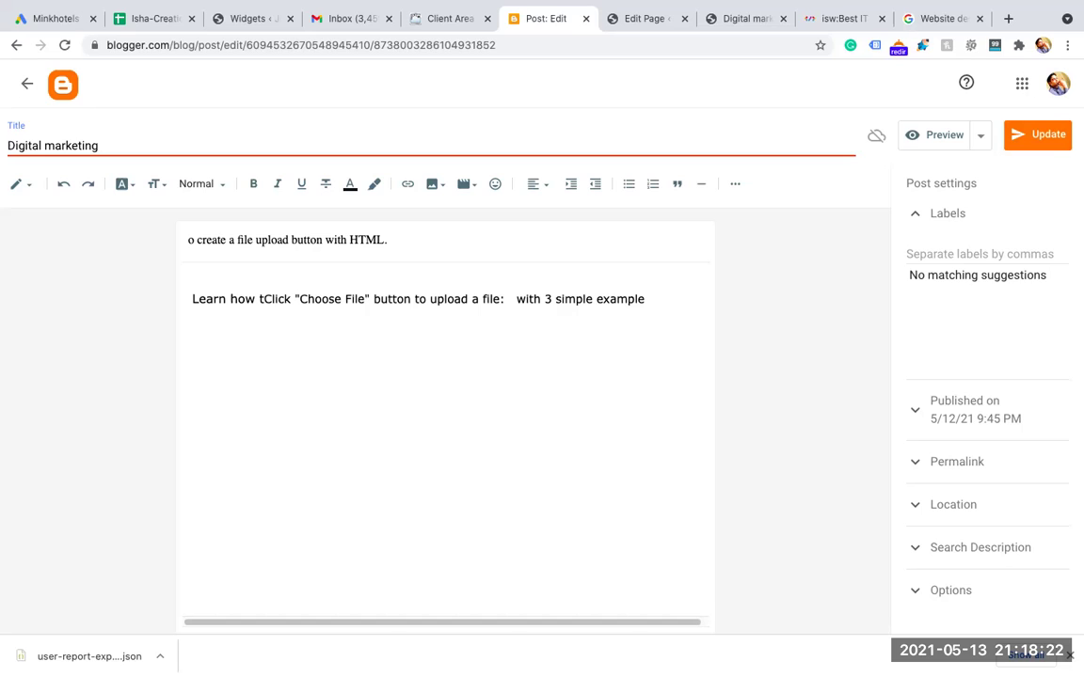
text( services in mumba)
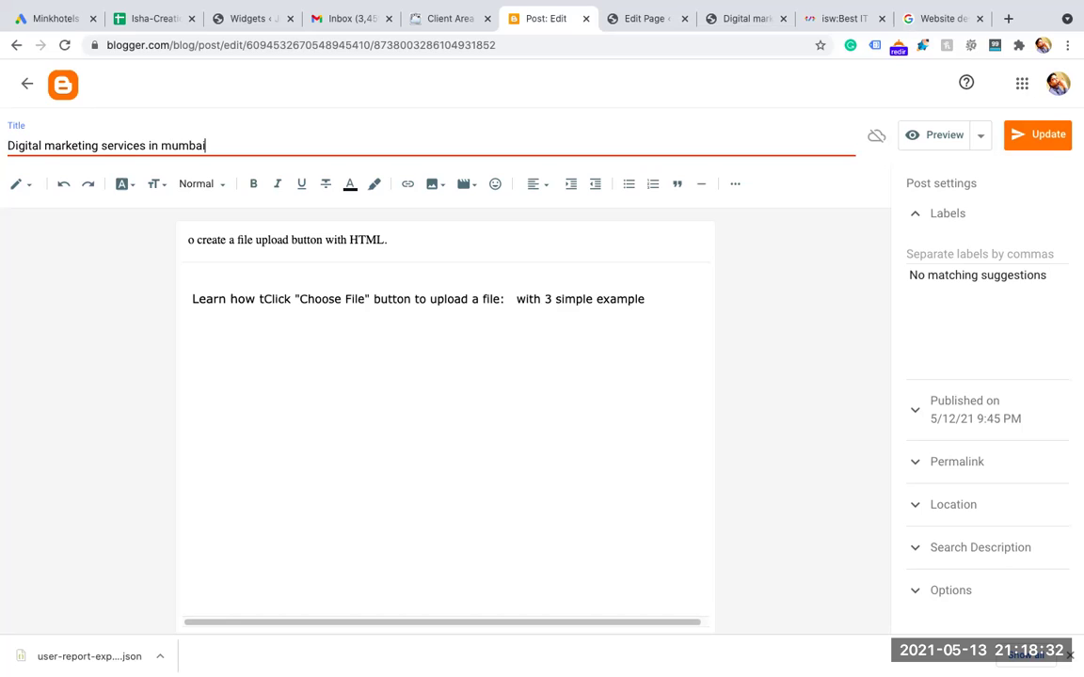
text(i)
triple_click(81, 146)
key(super+c)
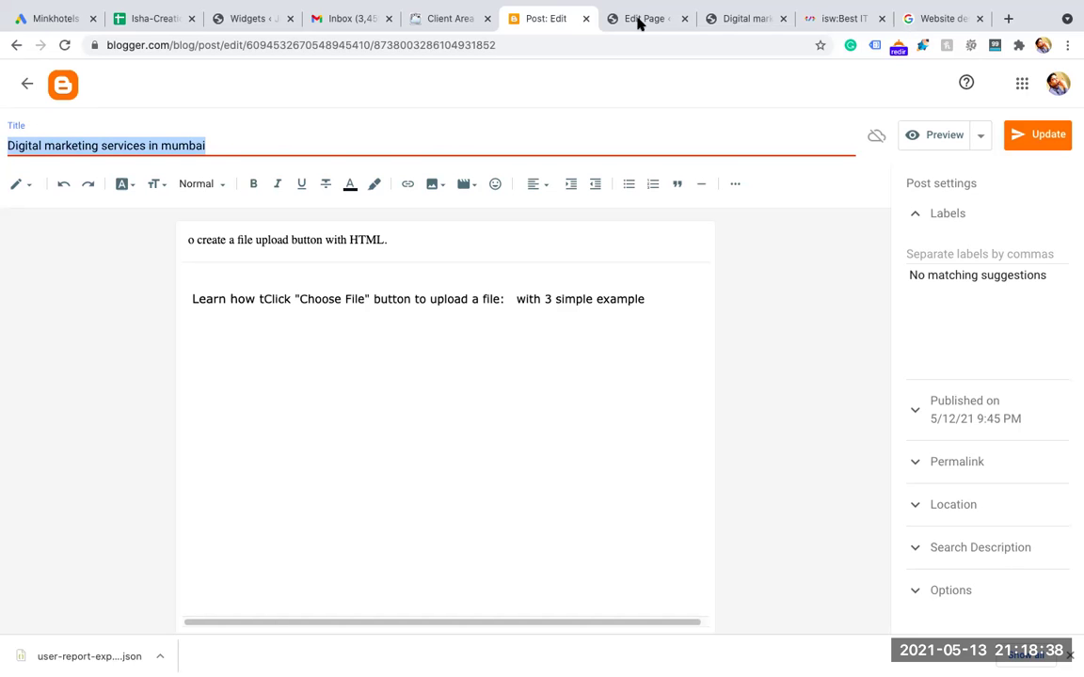
Open Google in place of the Job Portal page and search for the copied title "Digital marketing services in mumbai".
click(727, 27)
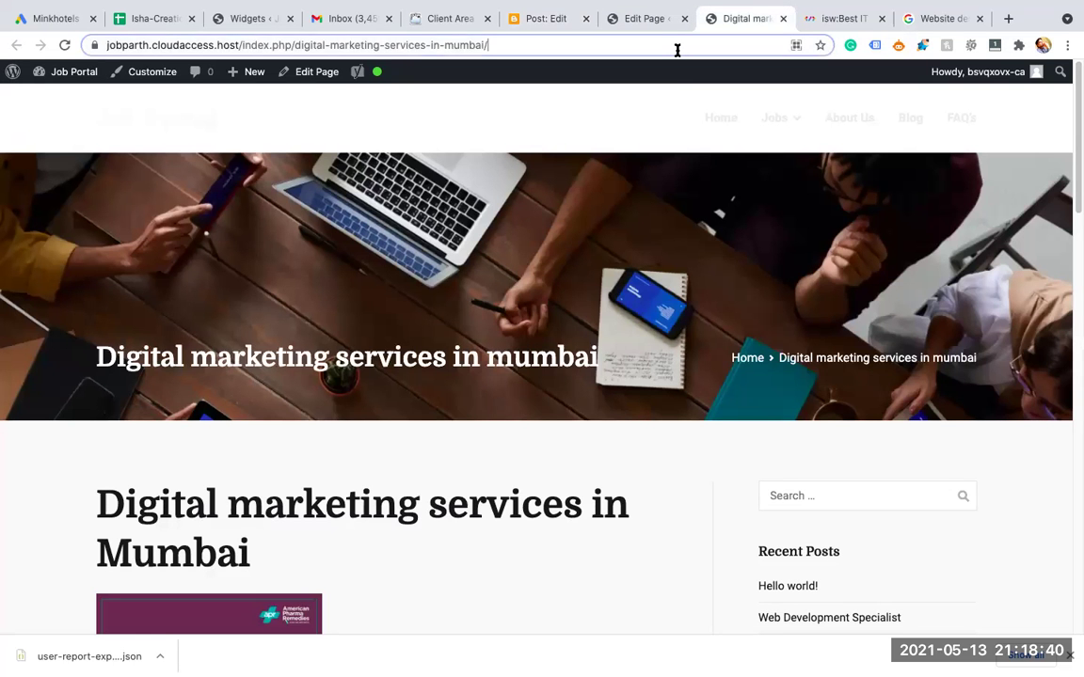
click(676, 48)
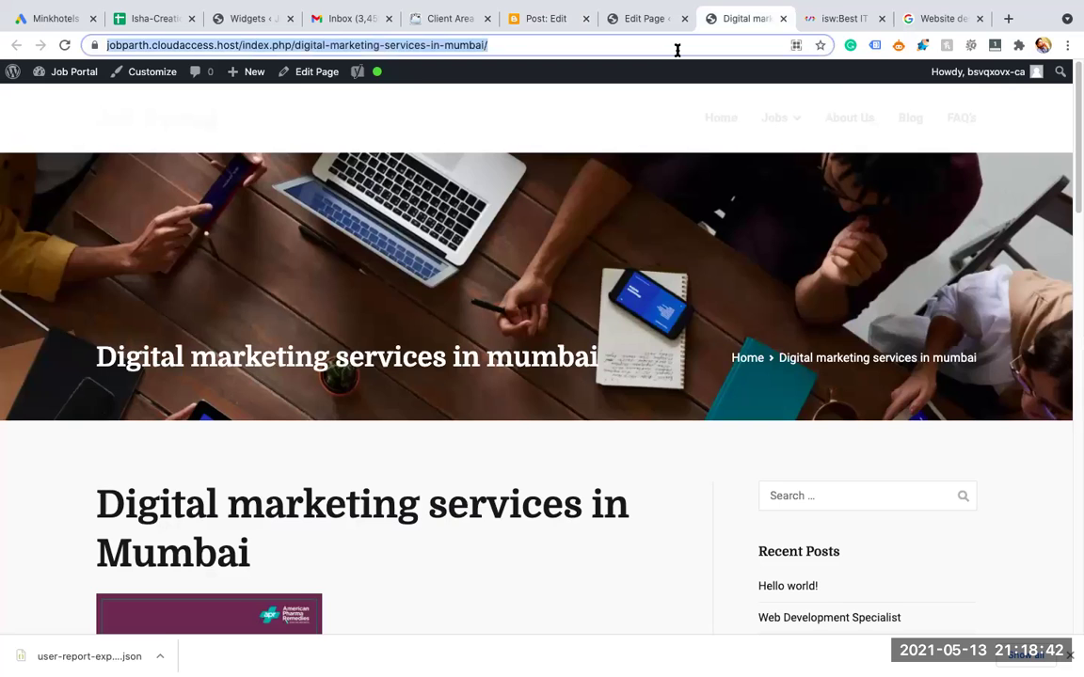
text(goo)
key(Return)
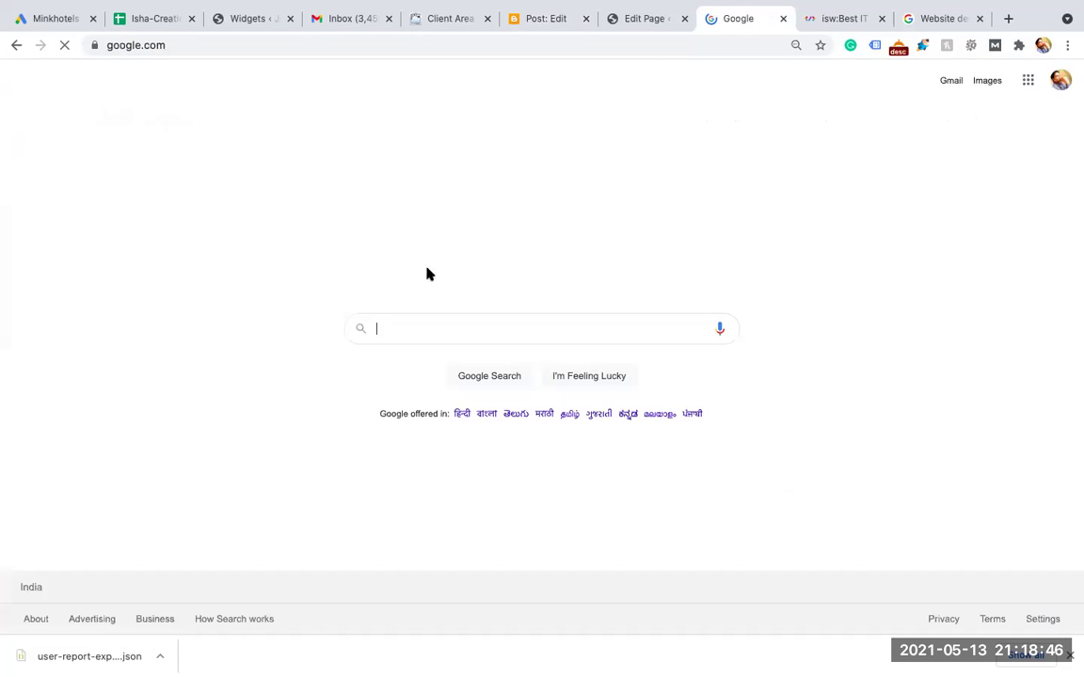
key(super+v)
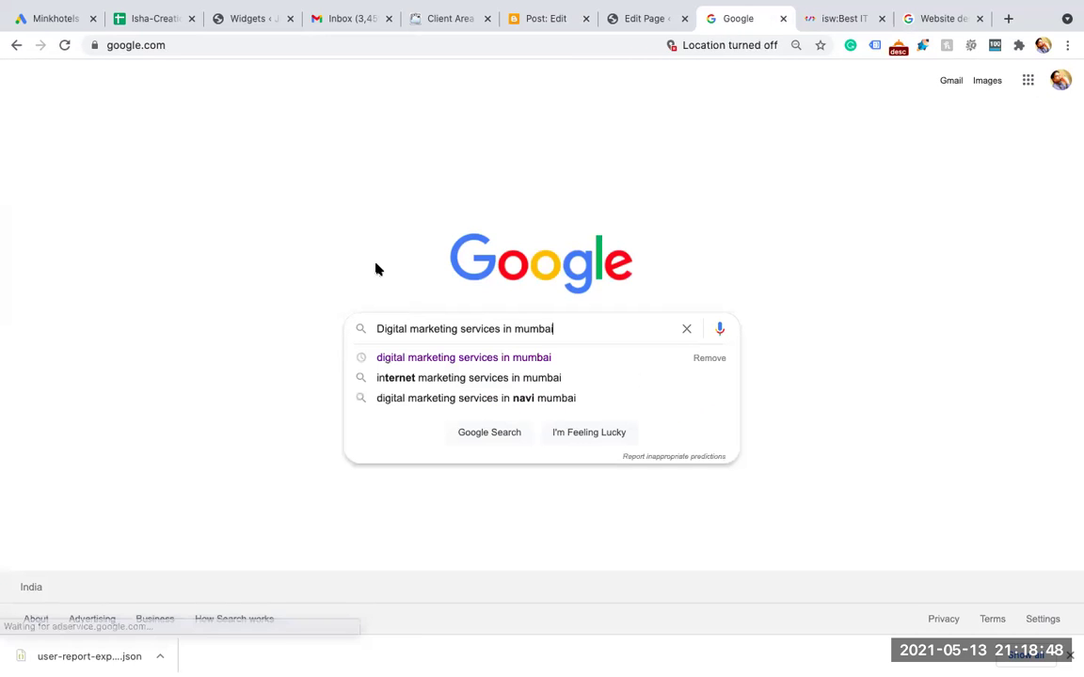
key(Return)
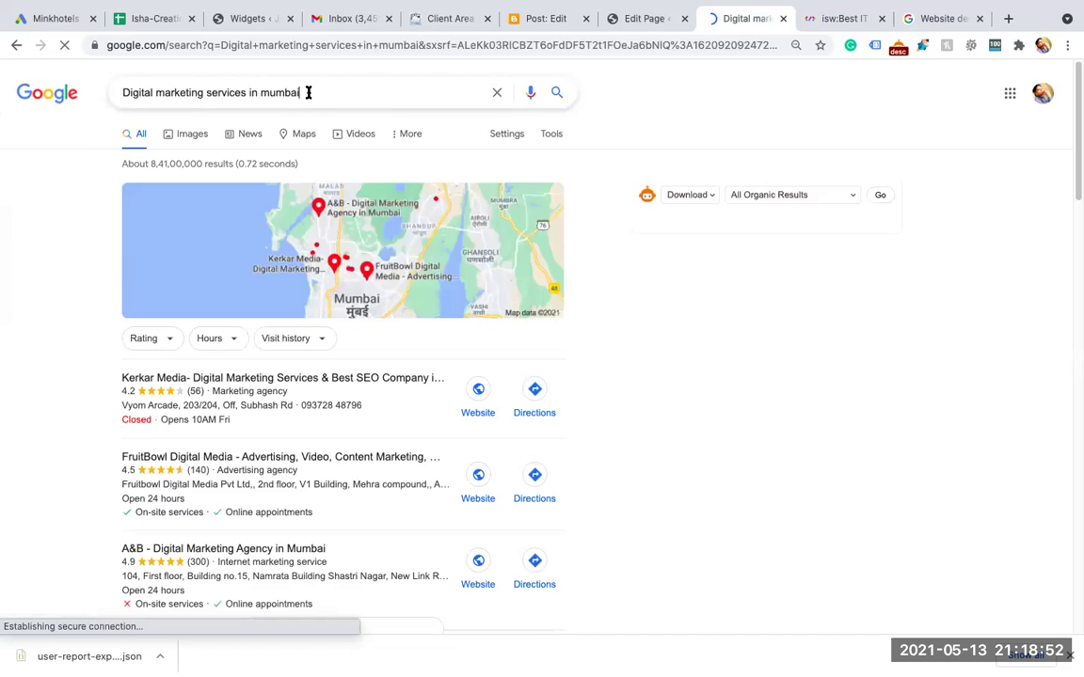
Examine the search suggestions for the Mumbai query and the related searches at the end of the results.
click(307, 93)
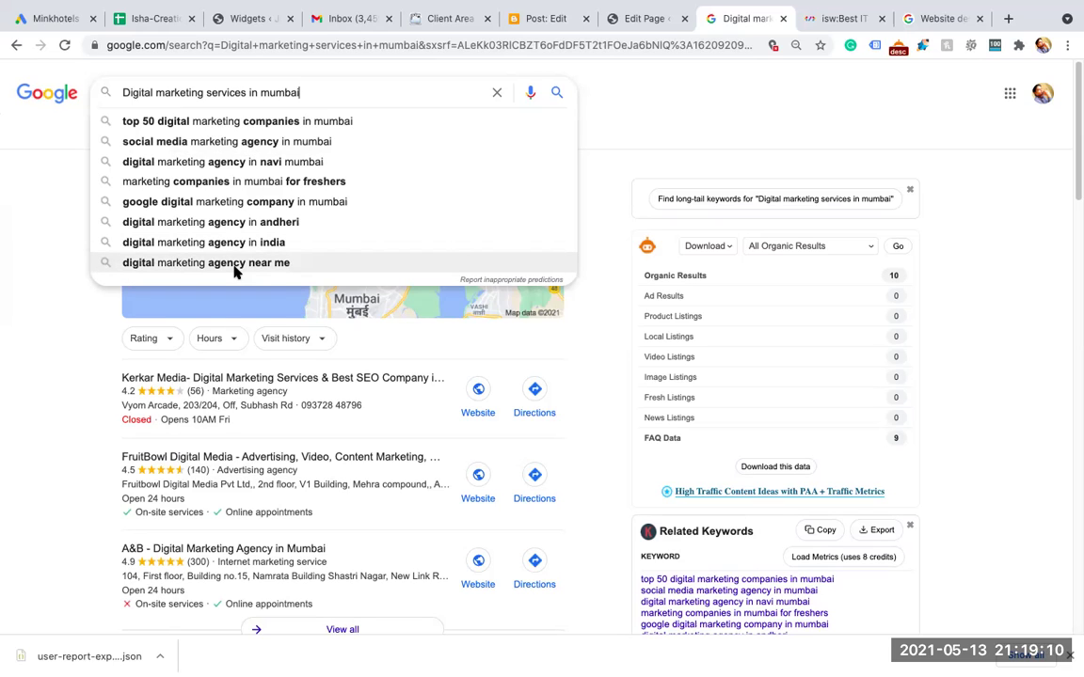
click(686, 115)
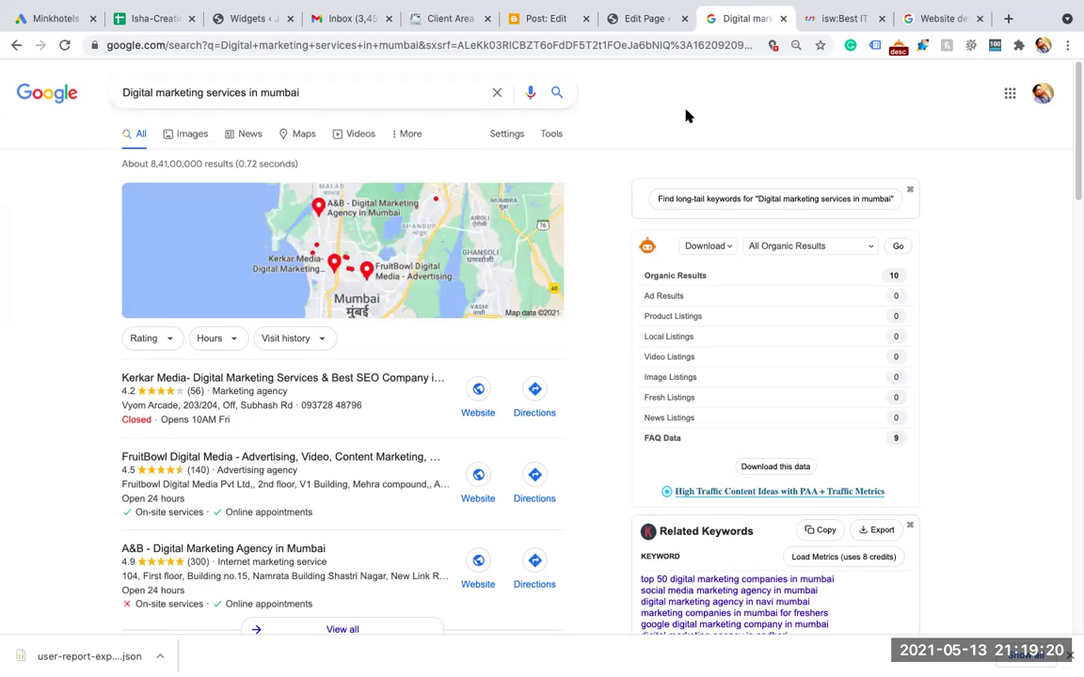
scroll(1073, 251, down, 1)
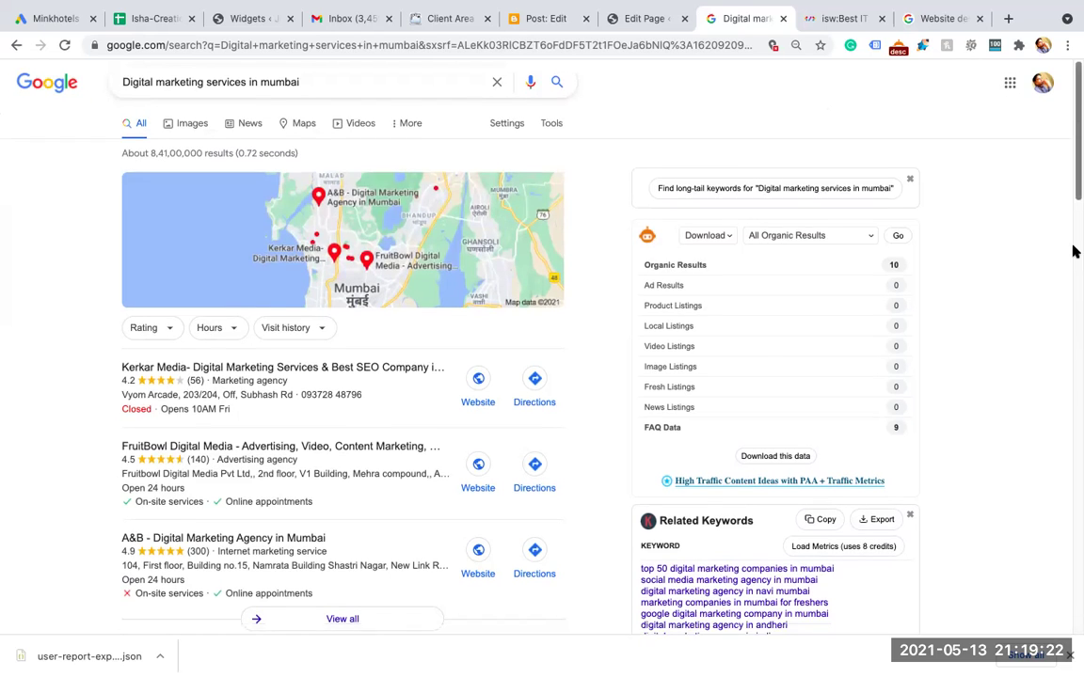
scroll(1073, 251, down, 20)
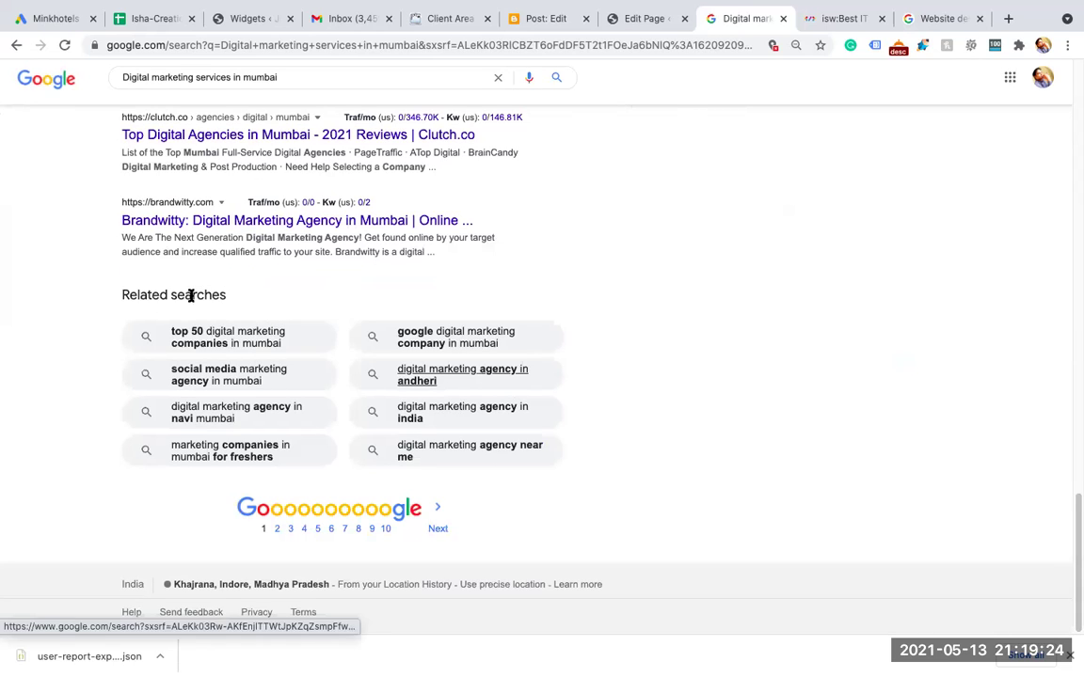
drag(122, 297, 573, 450)
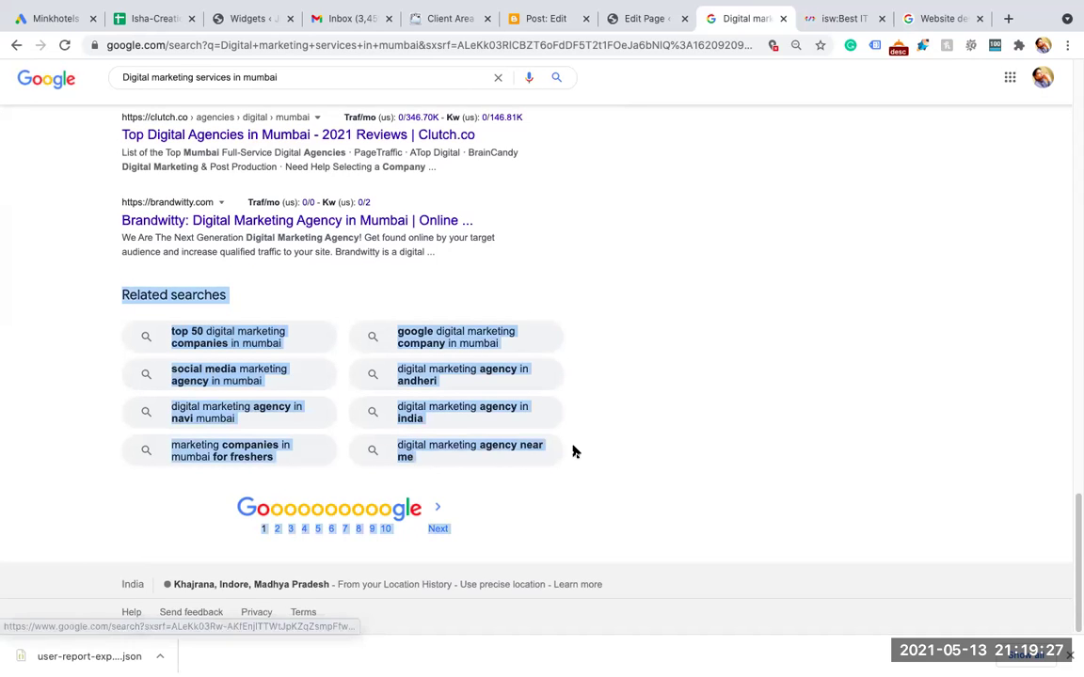
click(99, 337)
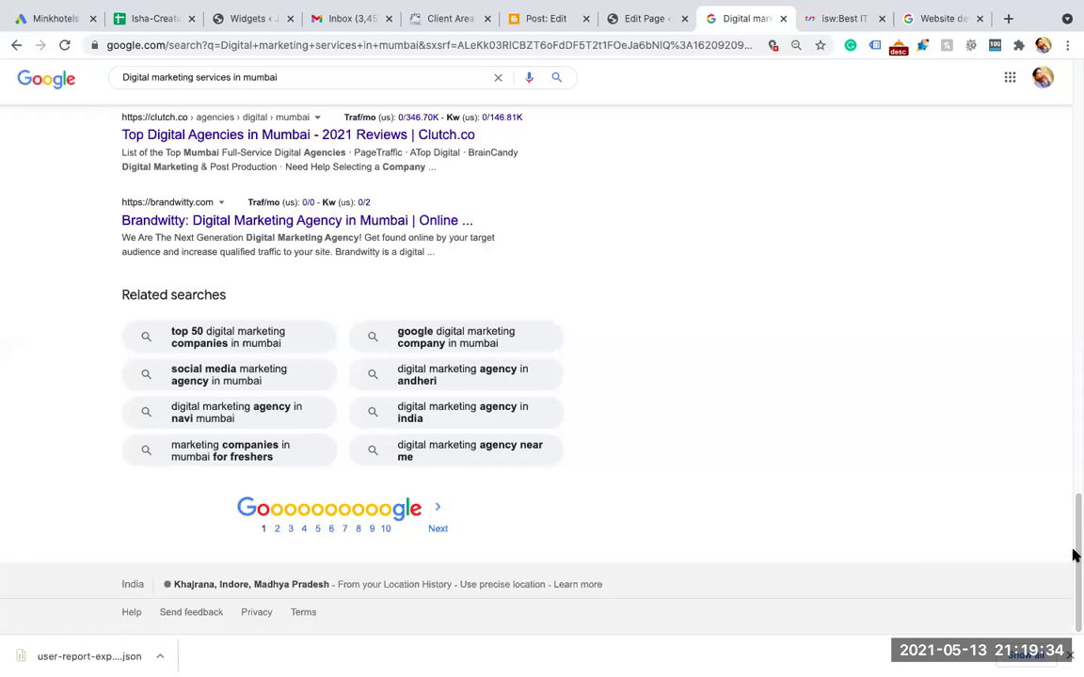
click(1072, 113)
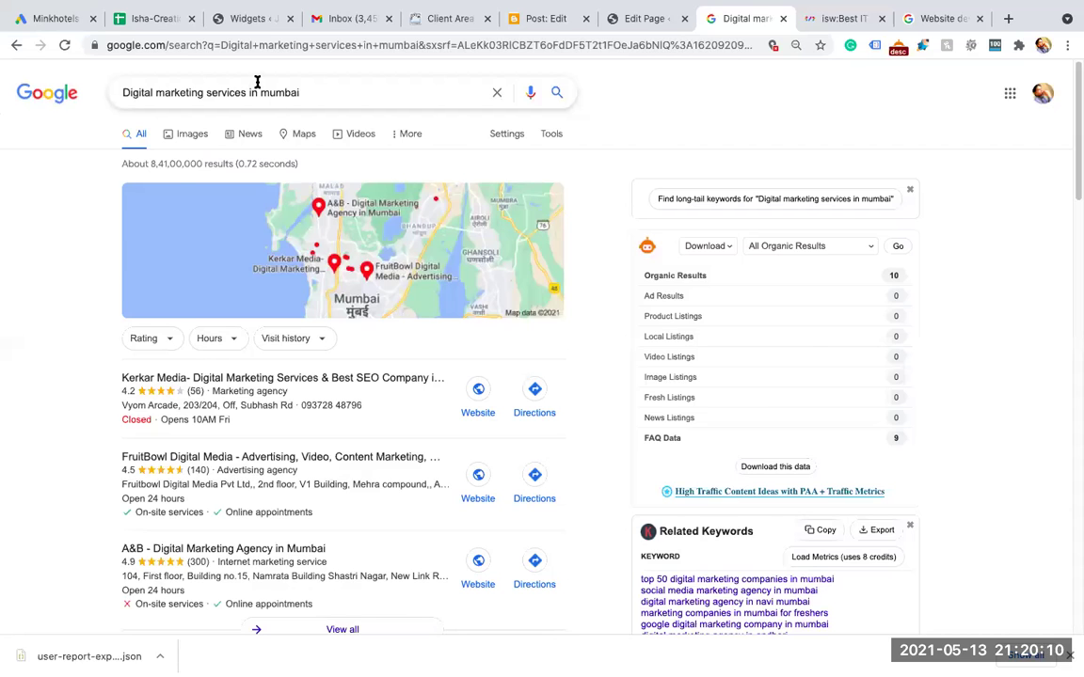
Examine the keywords used in the titles and descriptions of the organic results, from Fruitbowl through DigiChefs.
scroll(141, 188, down, 6)
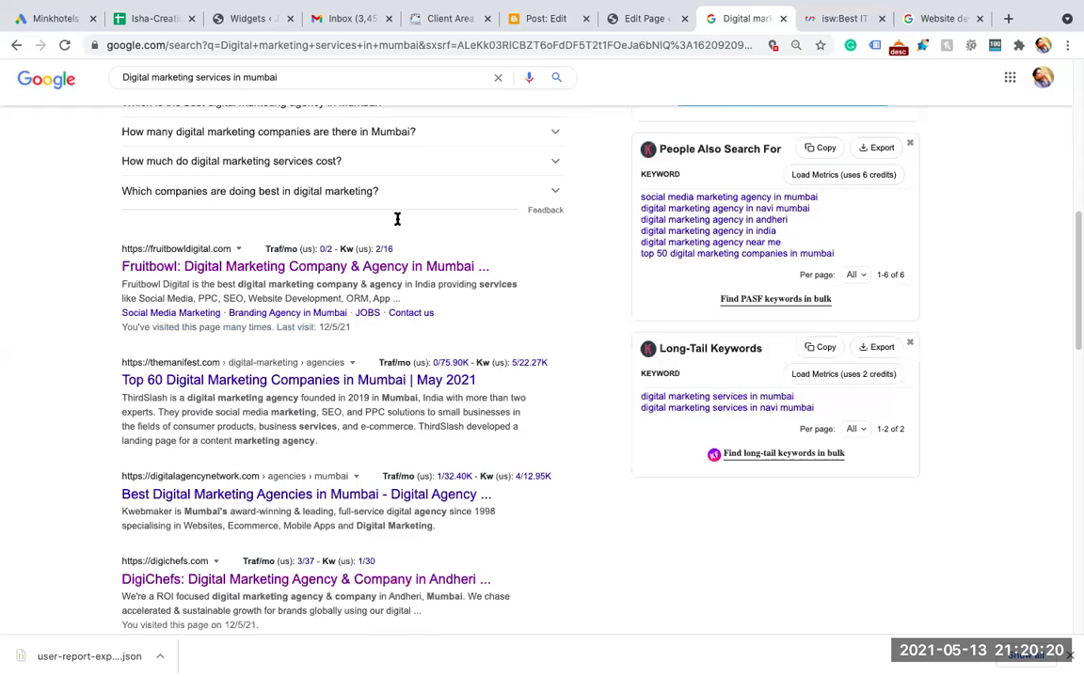
drag(218, 284, 400, 298)
scroll(227, 282, down, 1)
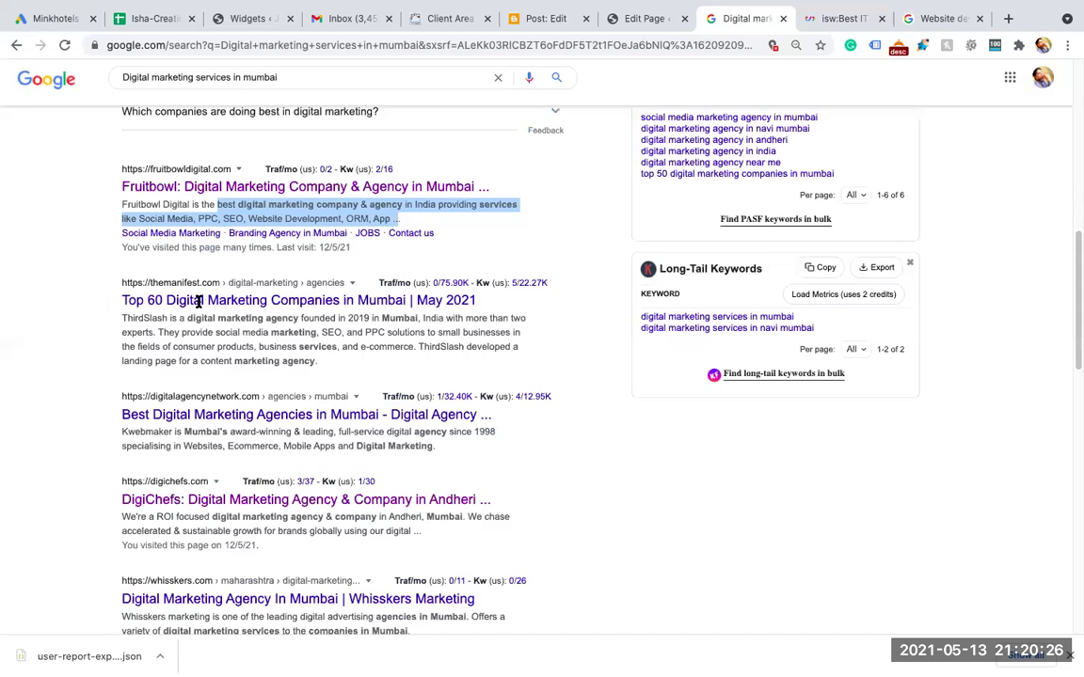
drag(272, 296, 314, 300)
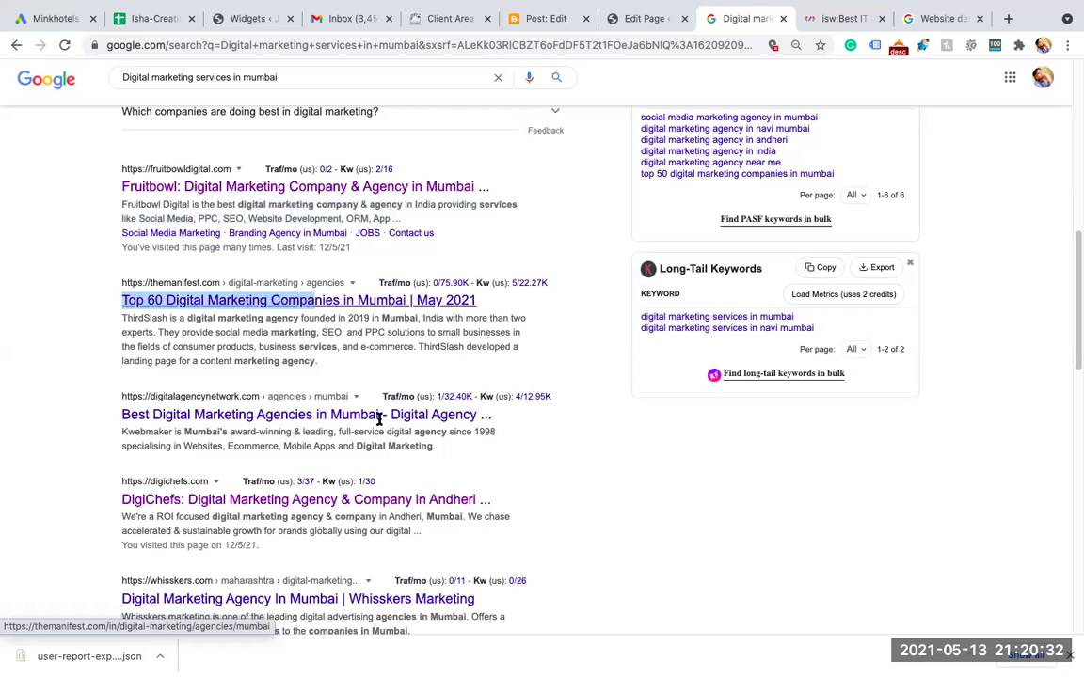
drag(121, 415, 379, 415)
drag(380, 494, 29, 393)
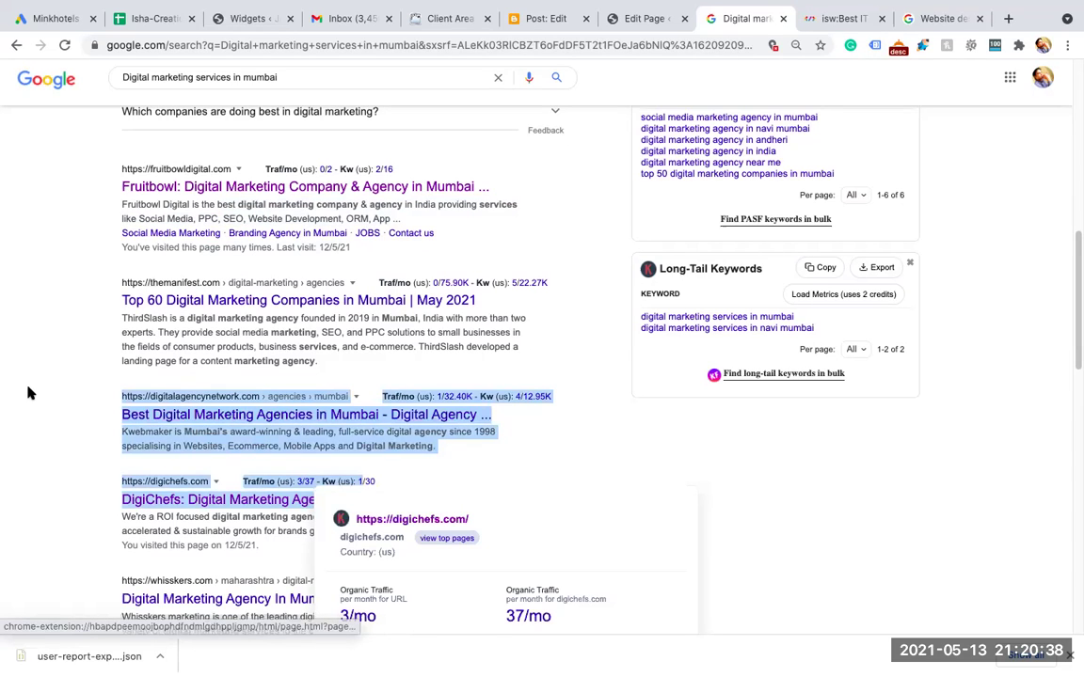
click(29, 393)
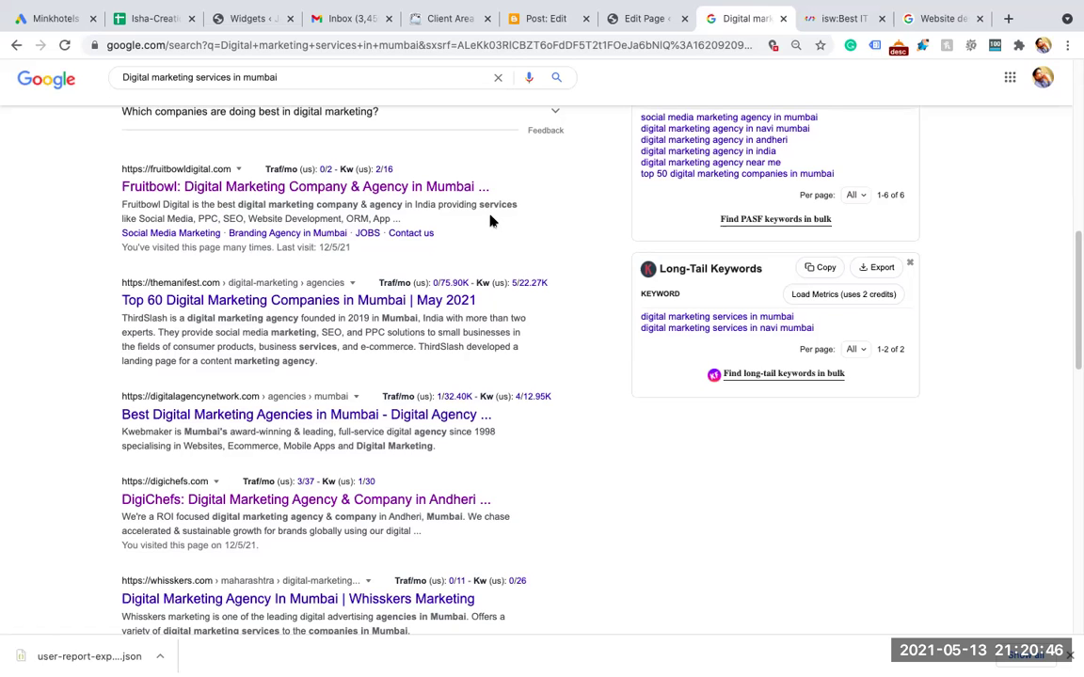
Replace the Indore search results with a Google search for "google keywords planner".
click(939, 21)
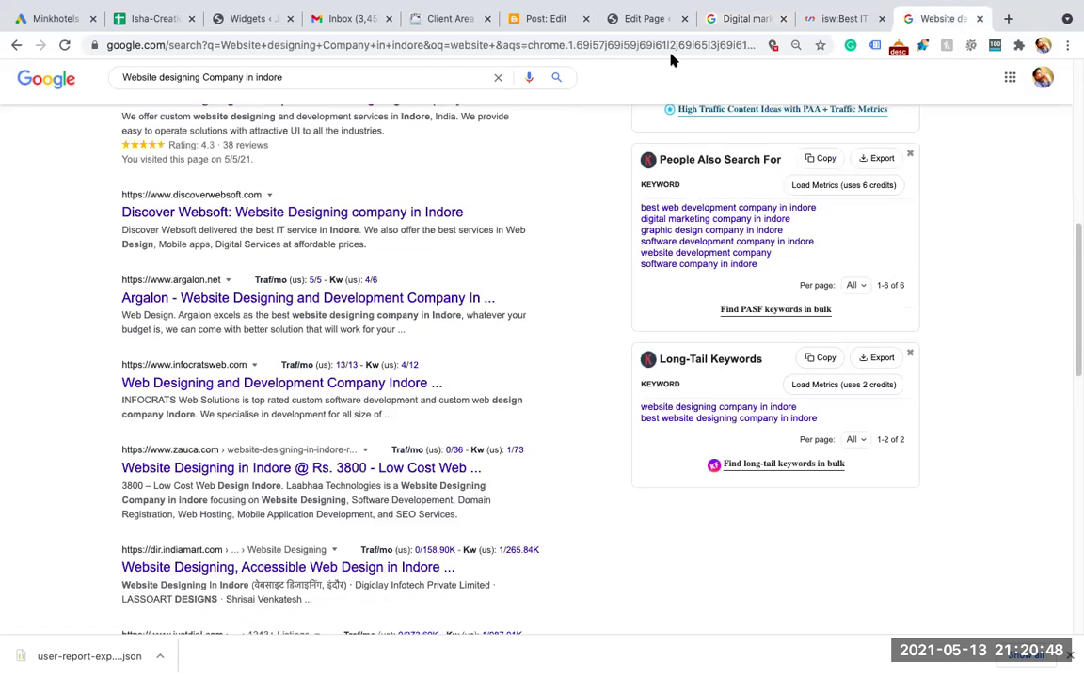
click(621, 45)
text(google keywords)
key(Return)
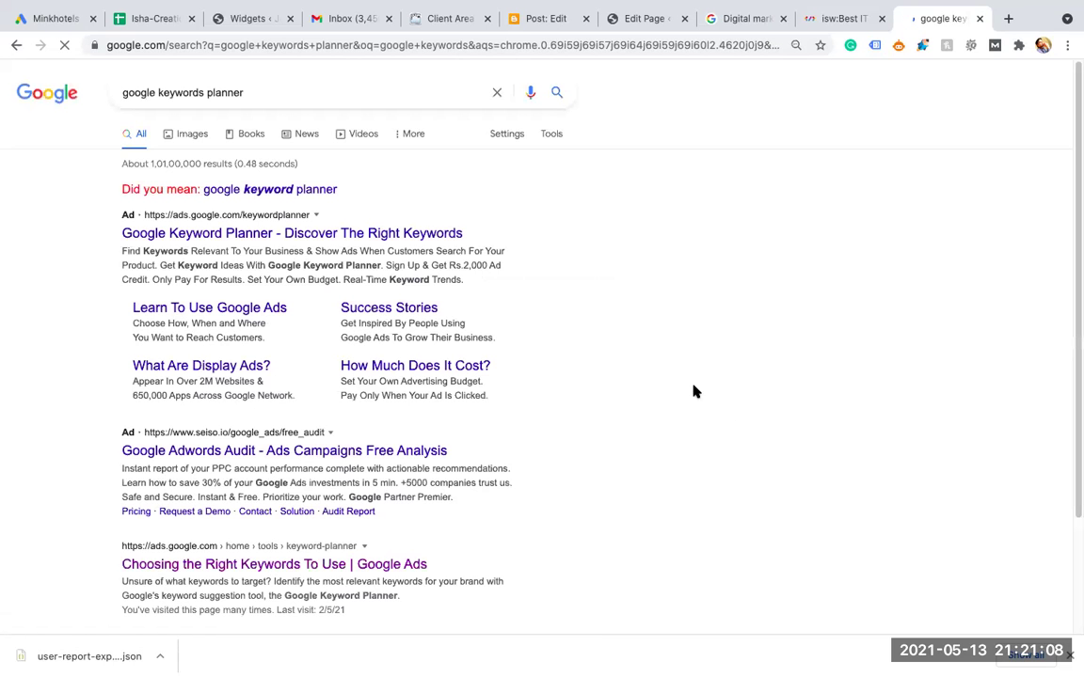
click(557, 93)
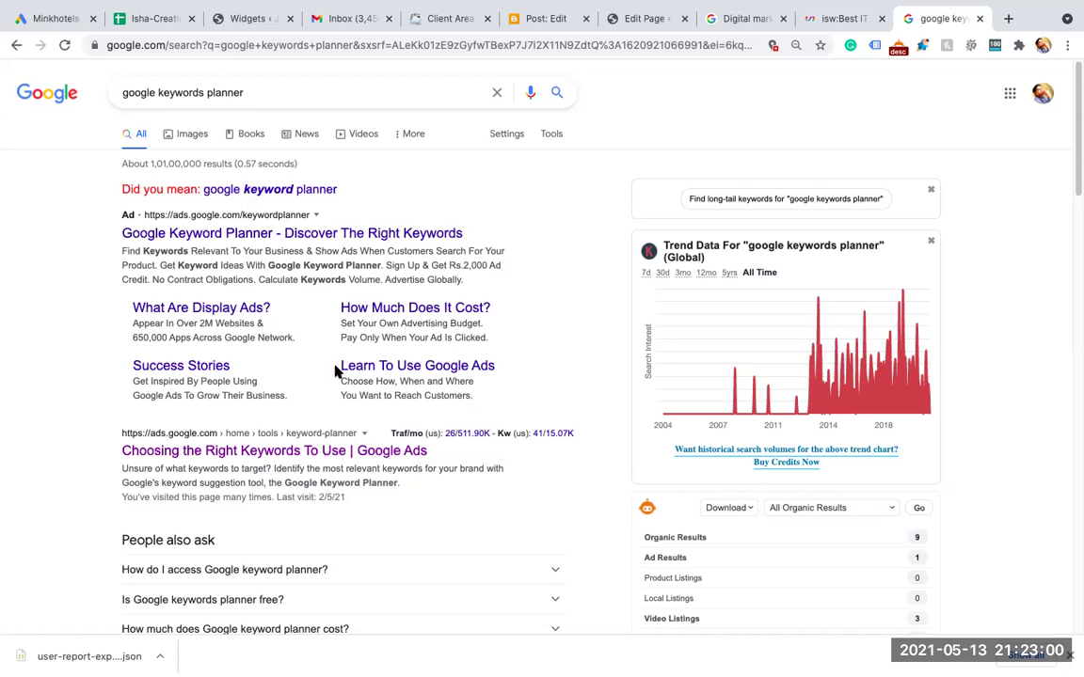
Open the organic Google Ads result "Choosing the Right Keywords To Use".
drag(117, 452, 448, 459)
click(23, 422)
click(235, 452)
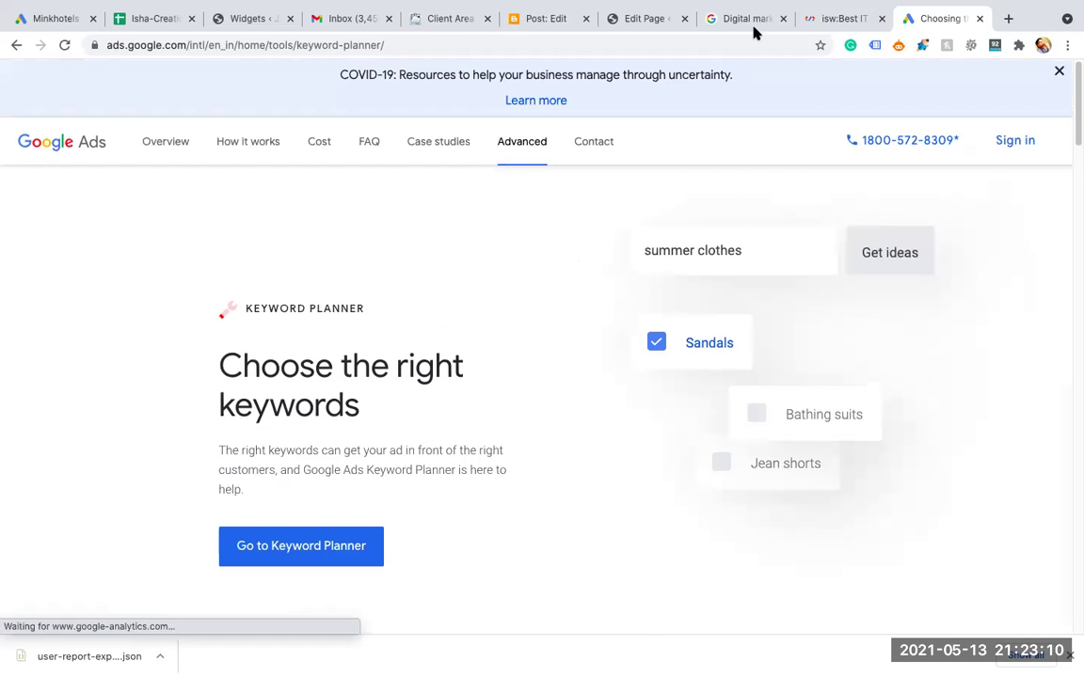
Revisit the Mumbai search results, return to the Keyword Planner page, and sign in to reach the Google Ads account selection.
click(748, 20)
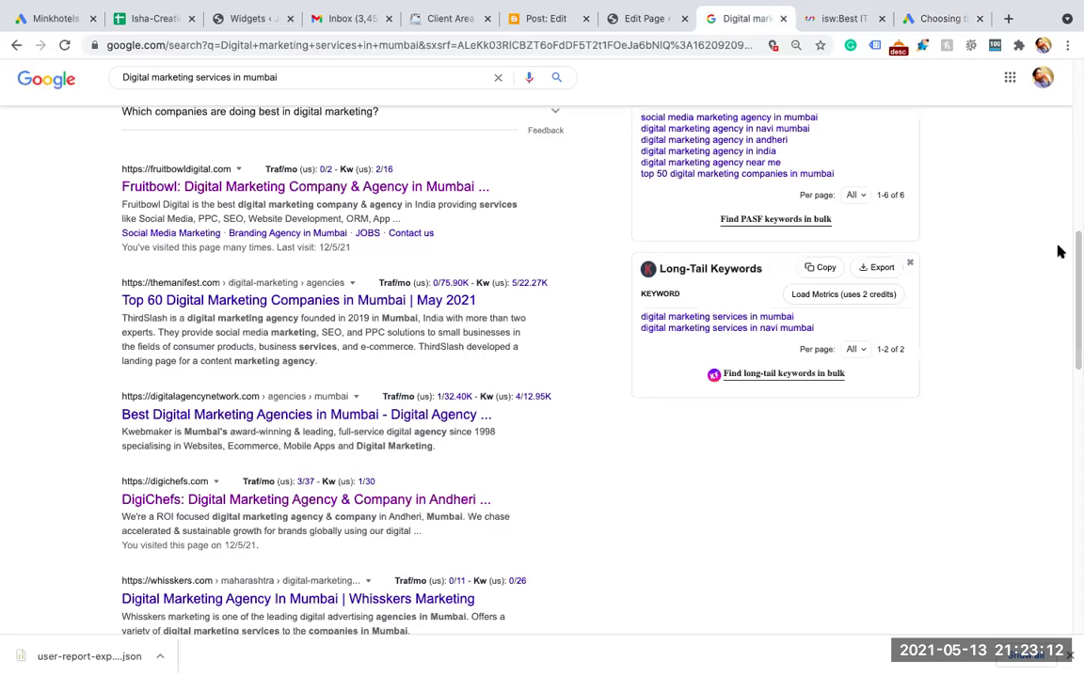
scroll(1074, 112, up, 7)
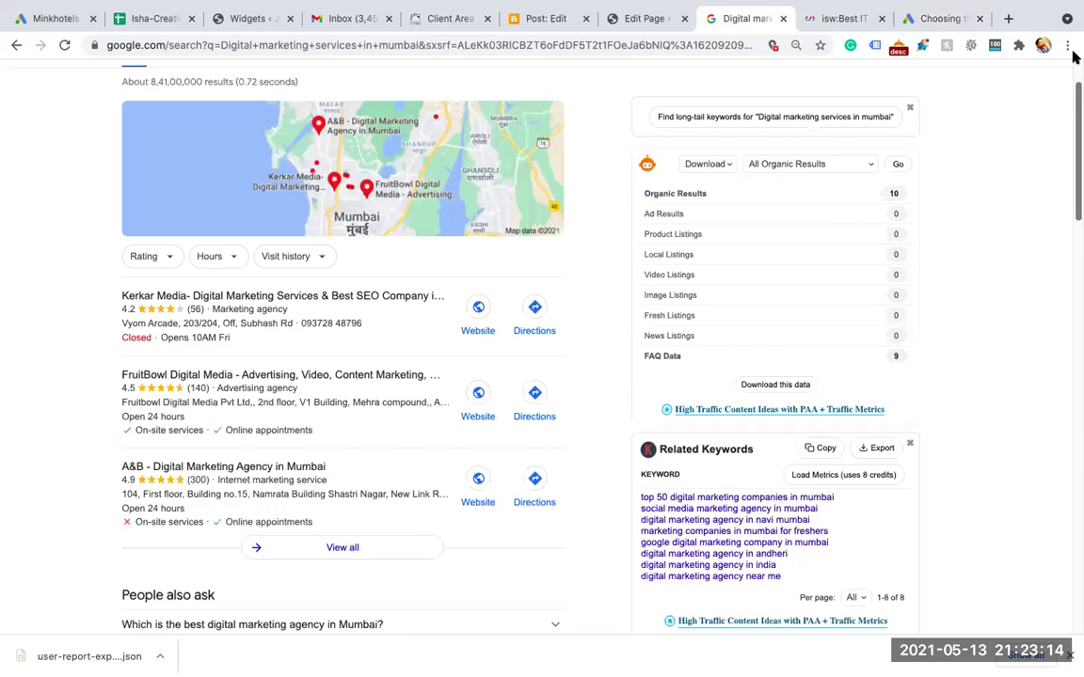
click(934, 17)
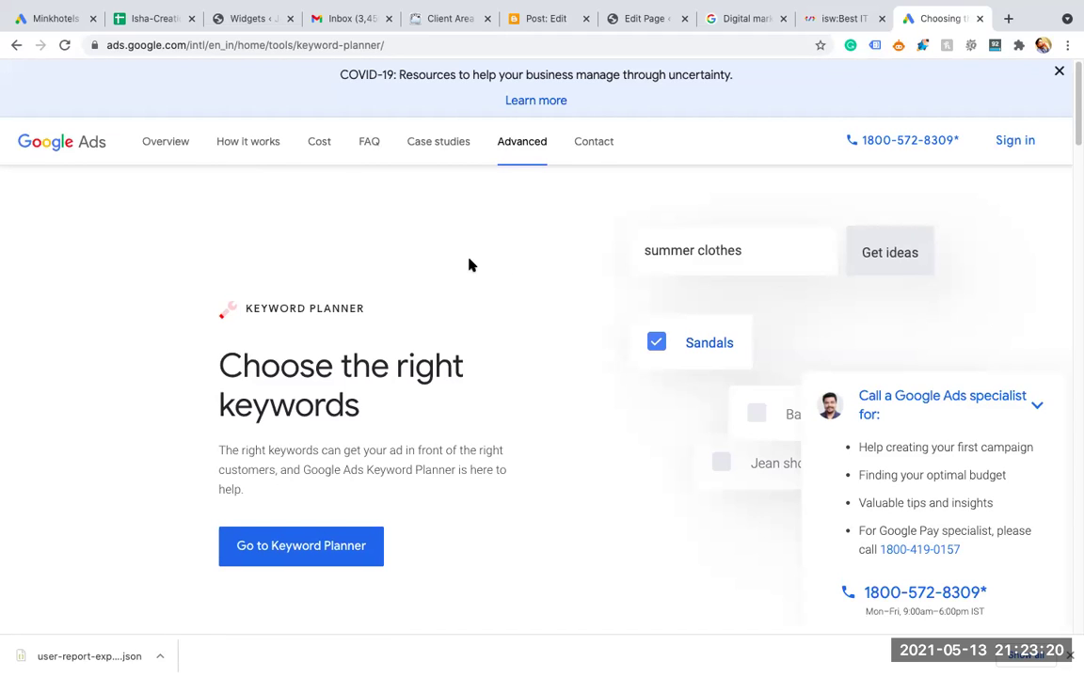
click(1018, 145)
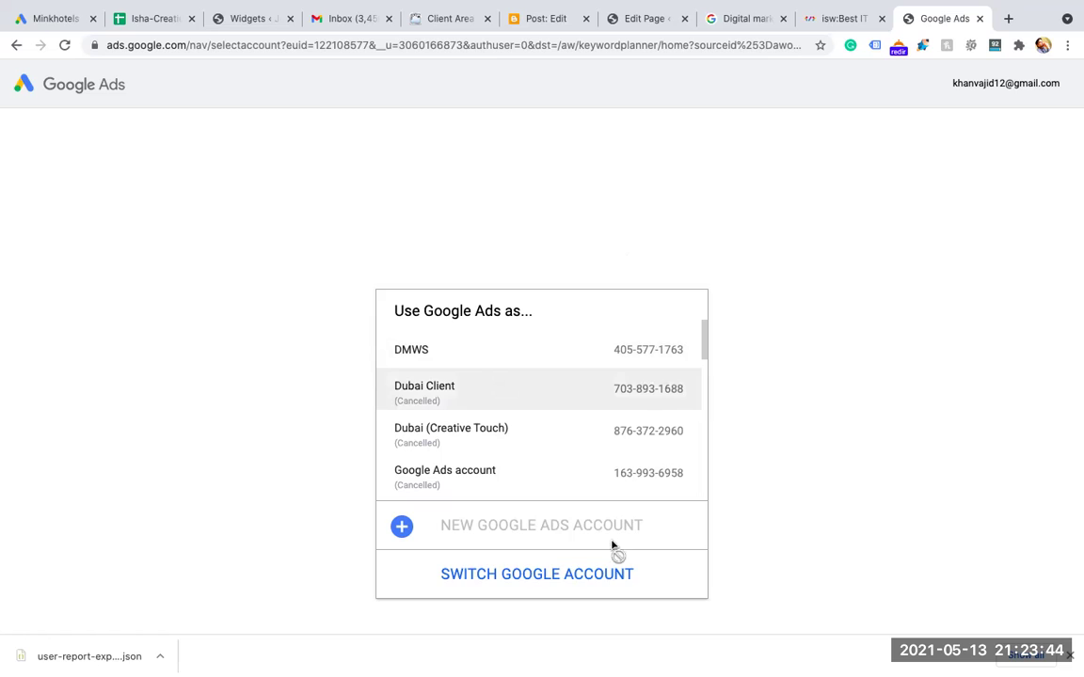
Switch to the incognito Chrome window, search Google for "google keywords planner", and open the organic result "Choosing the Right Keywords To Use".
mouse_move(816, 664)
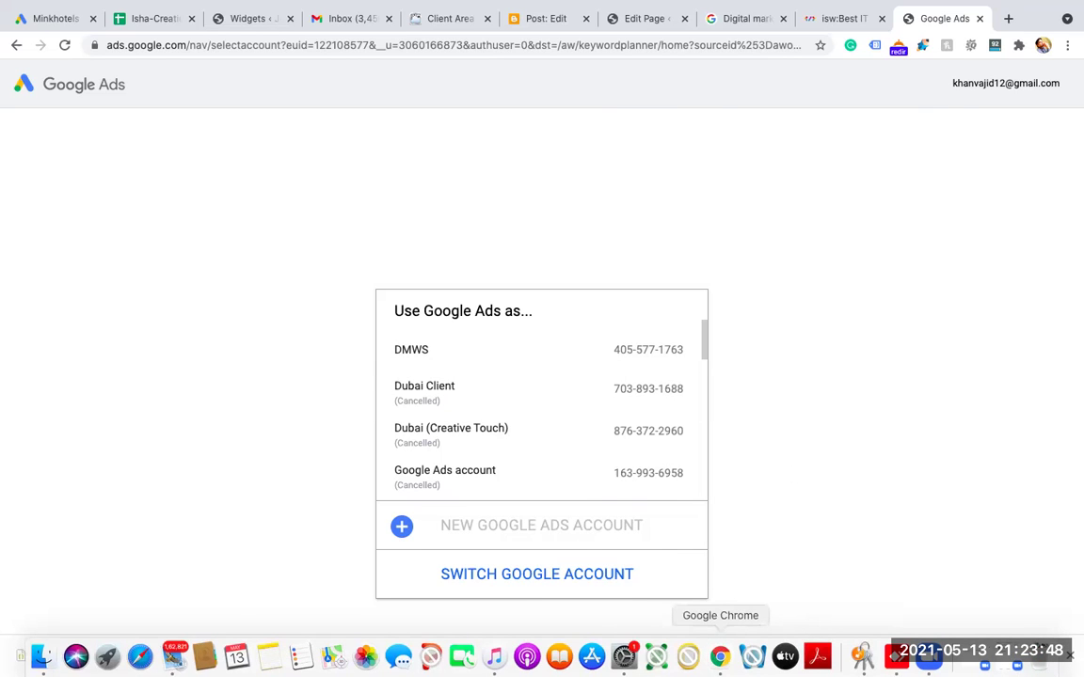
click(719, 662)
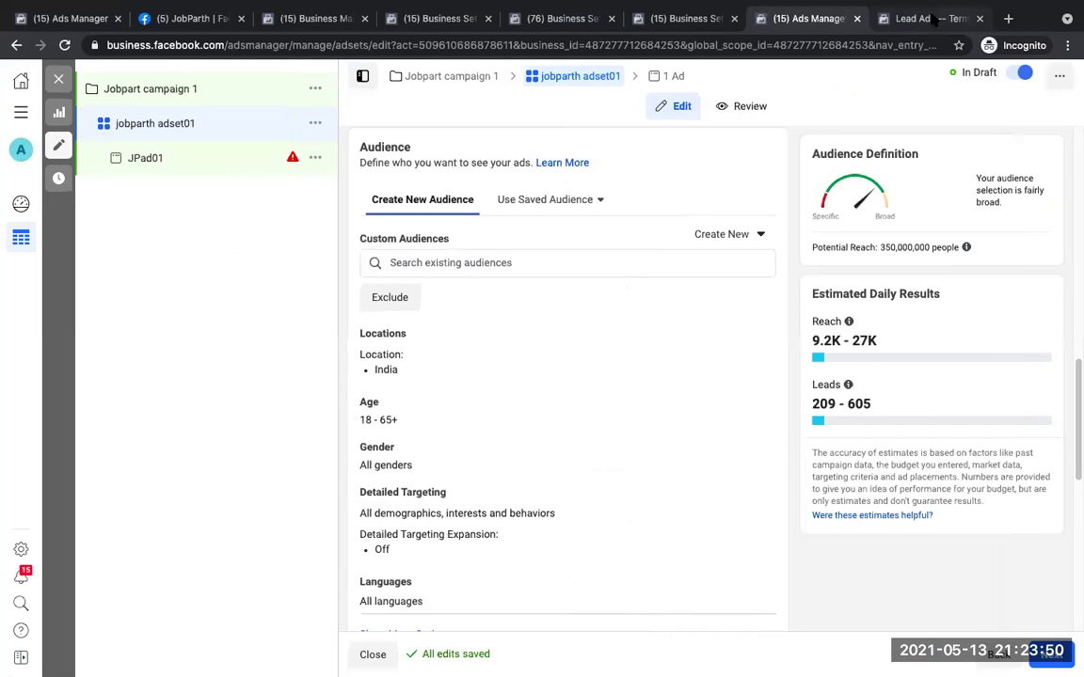
key(ctrl+Tab)
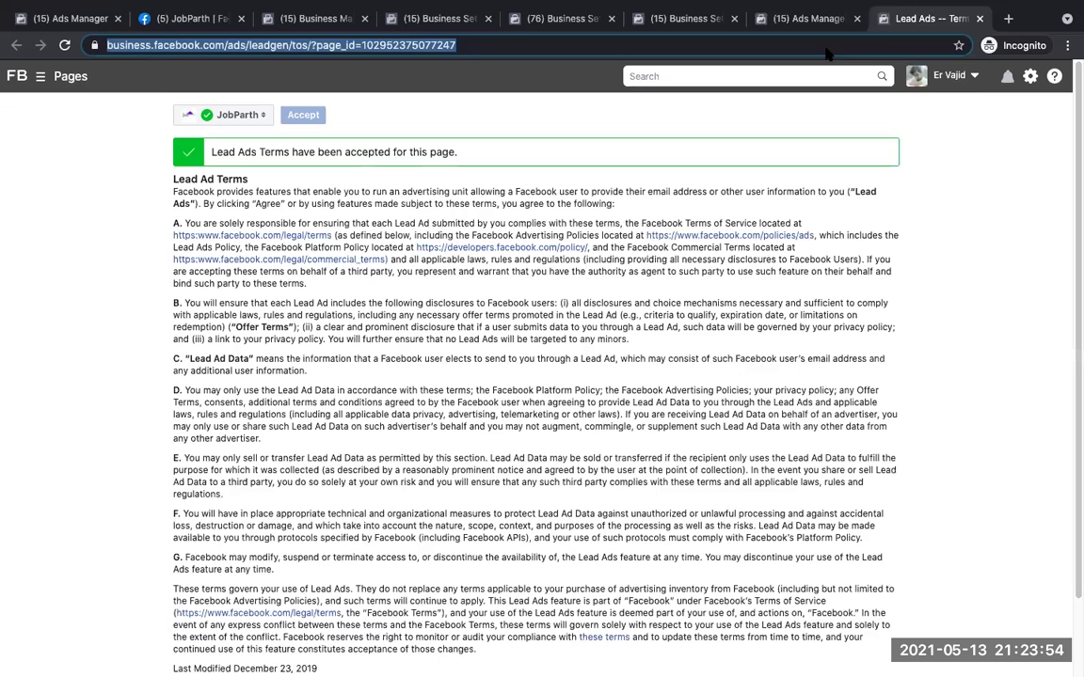
text(google keywords planner)
key(Return)
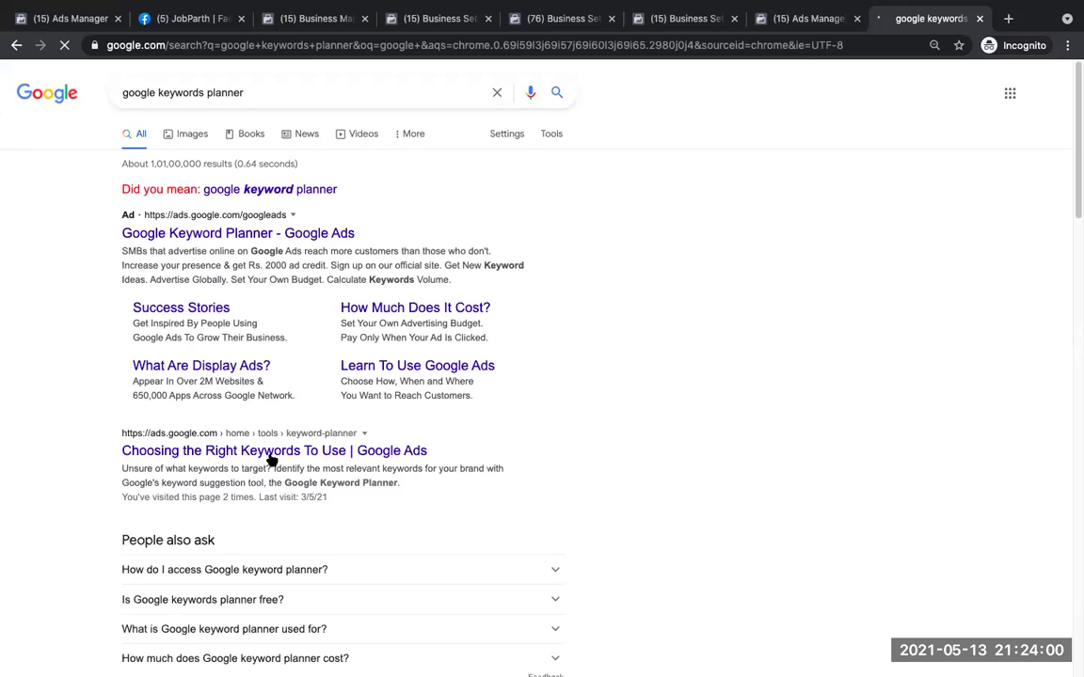
click(272, 456)
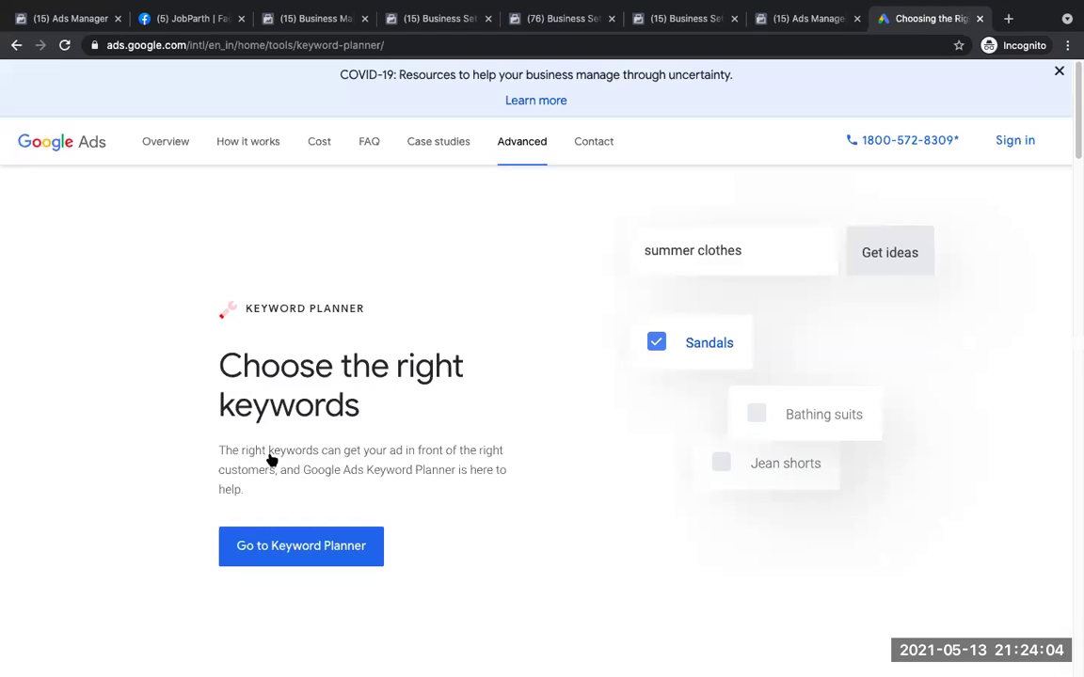
Sign in to Google Ads from the Keyword Planner page and start a new Google Ads account.
click(1015, 143)
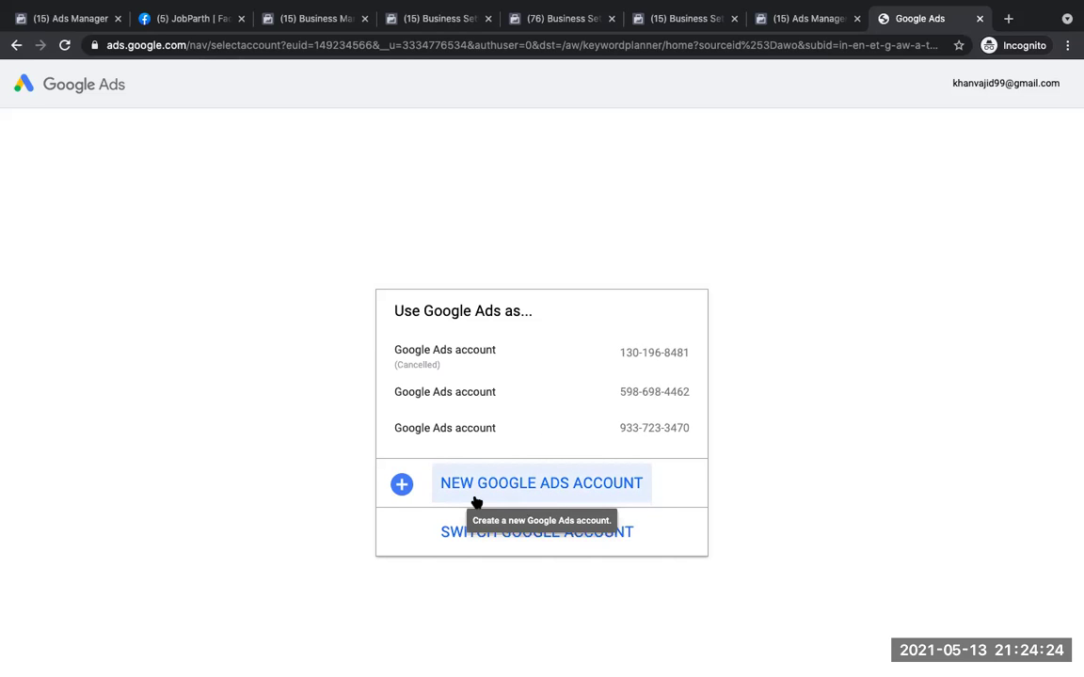
click(537, 486)
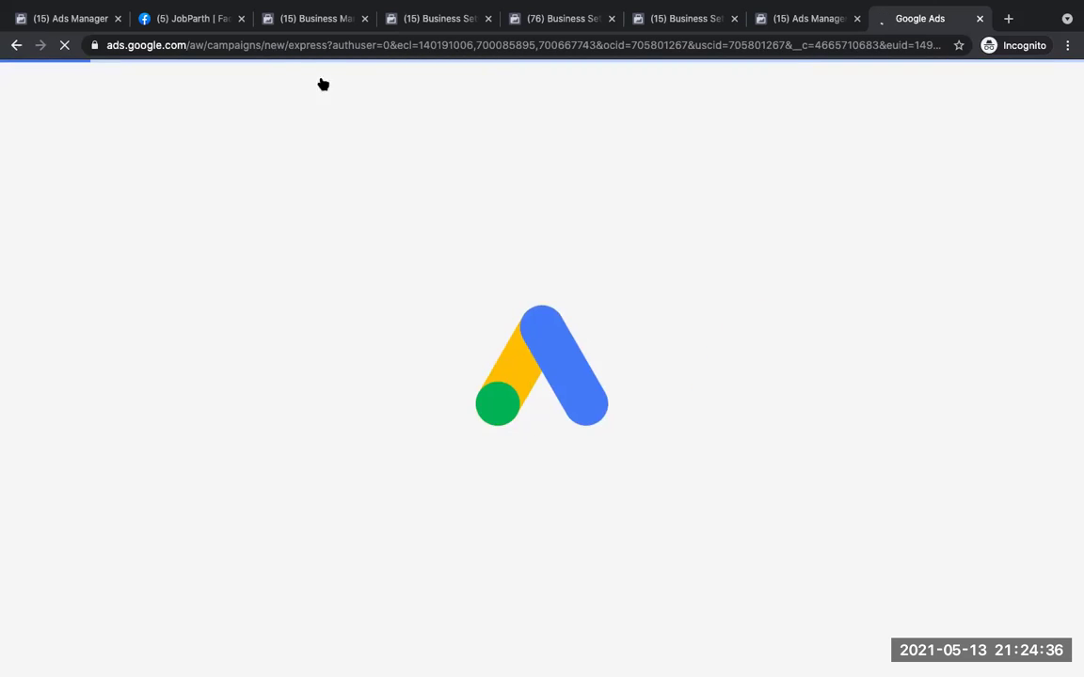
drag(292, 45, 327, 45)
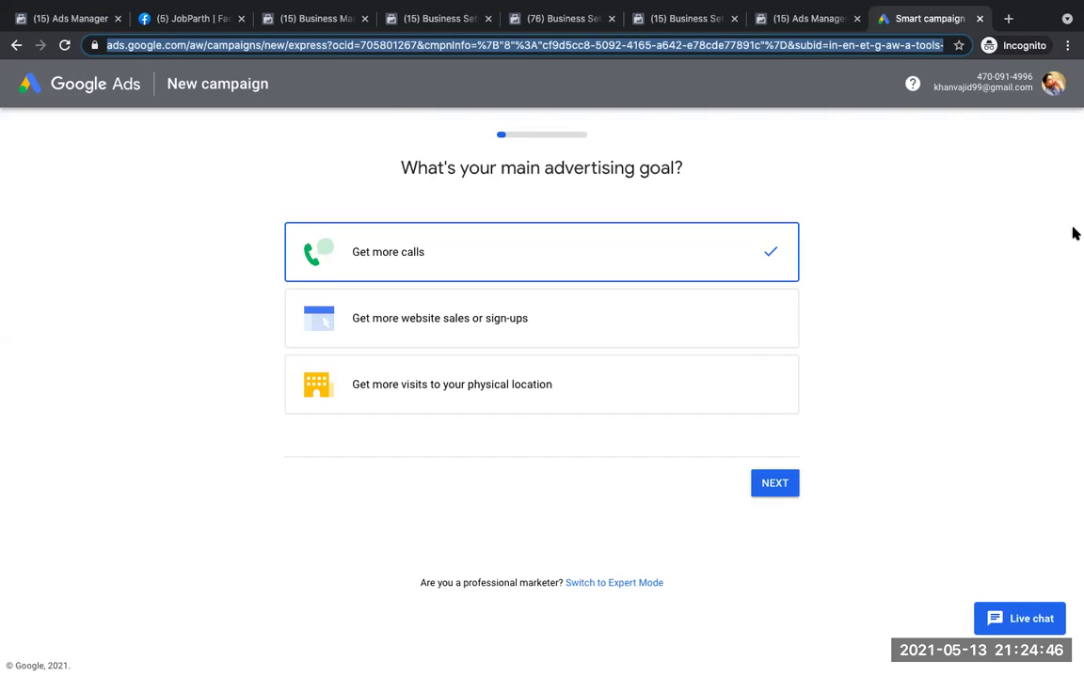
Switch the new campaign setup to Expert Mode instead of choosing a main advertising goal.
drag(552, 583, 637, 586)
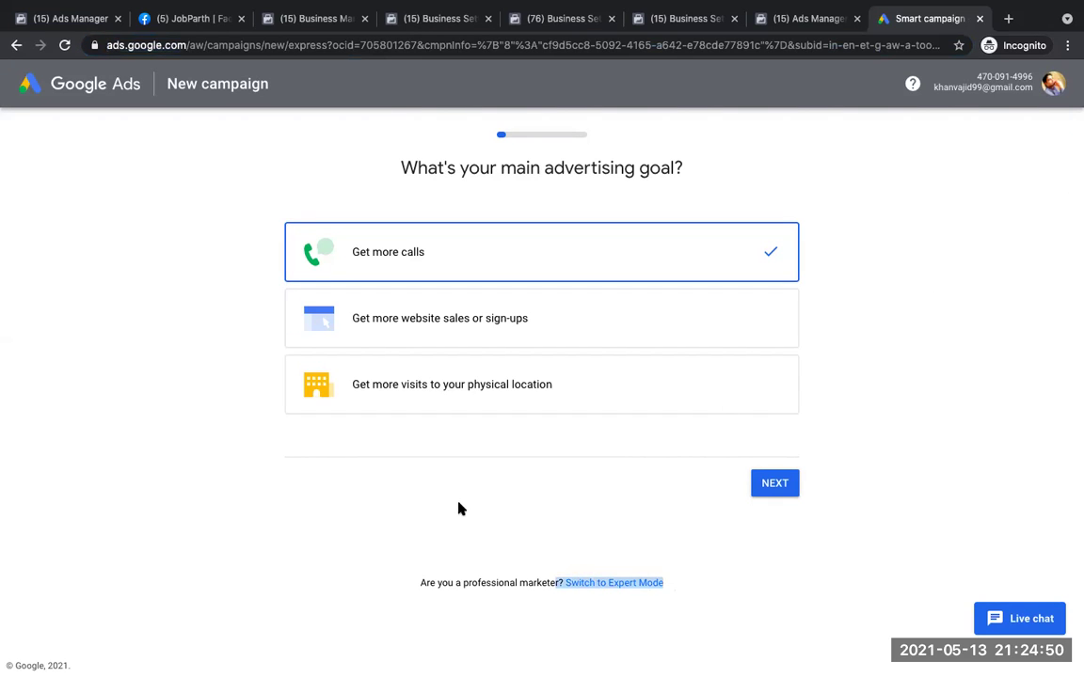
click(480, 512)
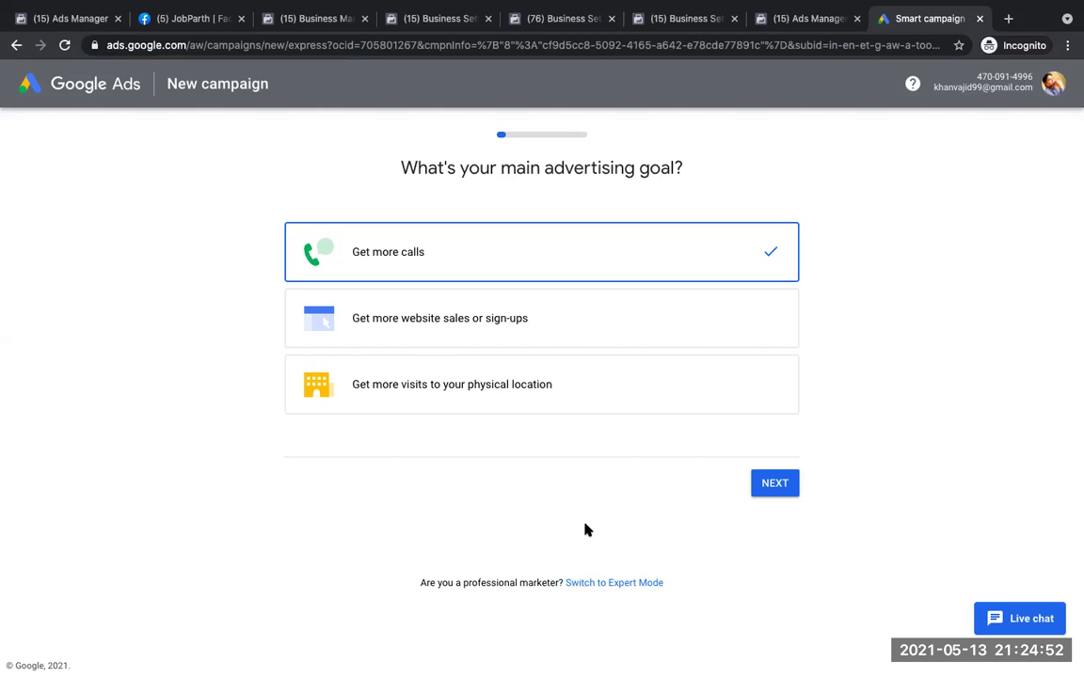
click(612, 585)
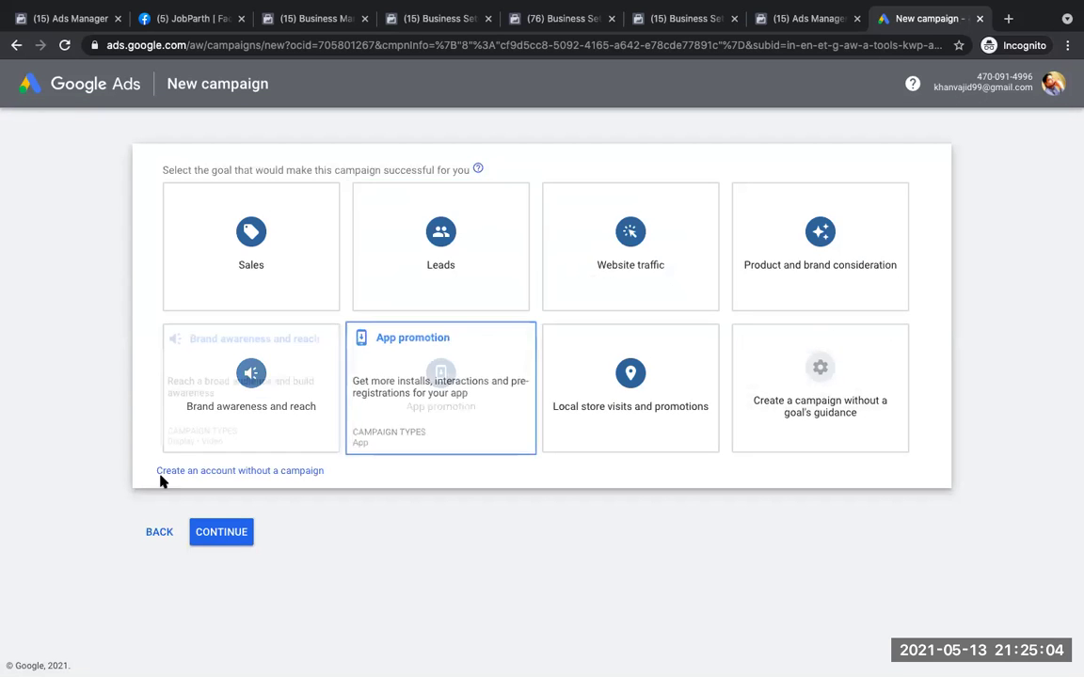
Create the account without a campaign and submit the business information with India, India Time and Indian Rupee.
drag(141, 476, 344, 476)
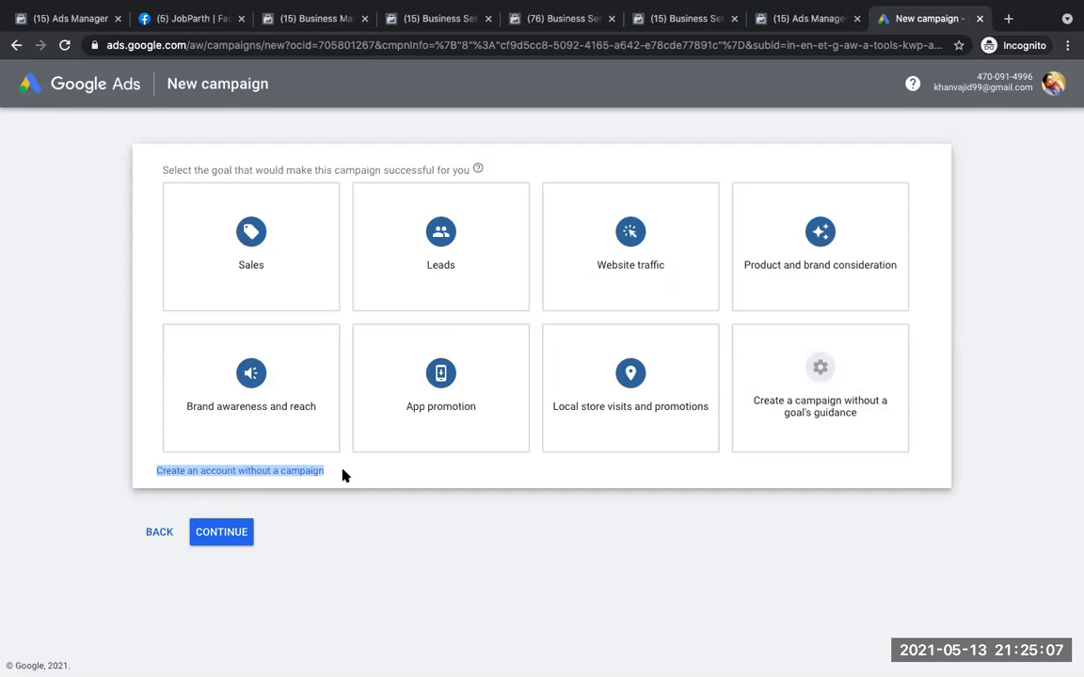
click(315, 509)
click(250, 475)
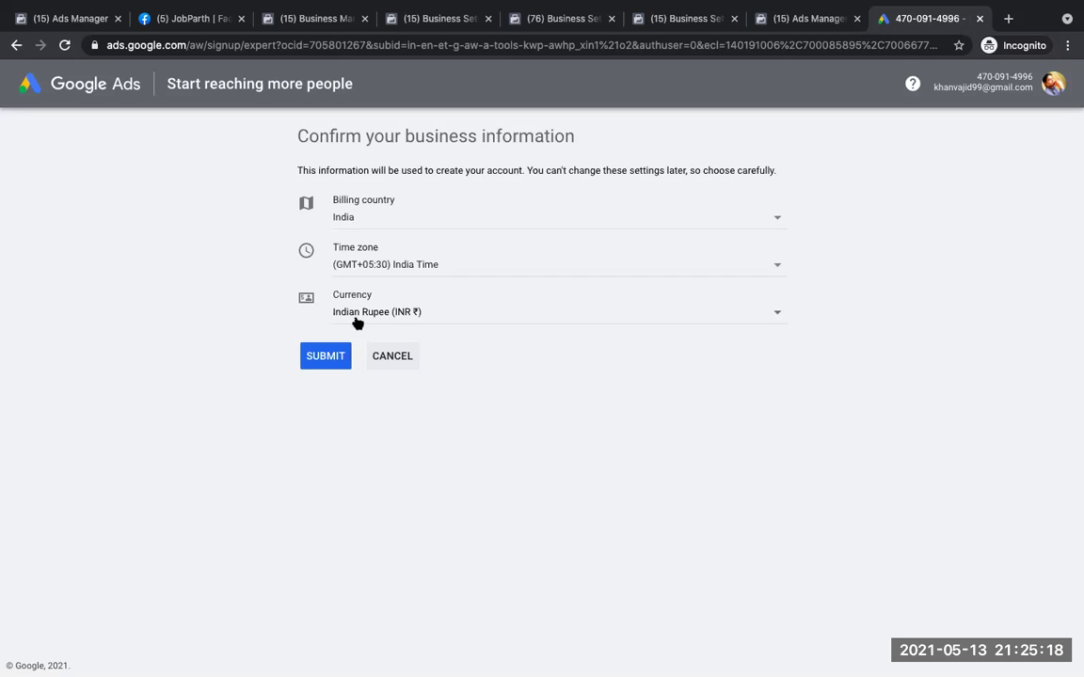
click(325, 355)
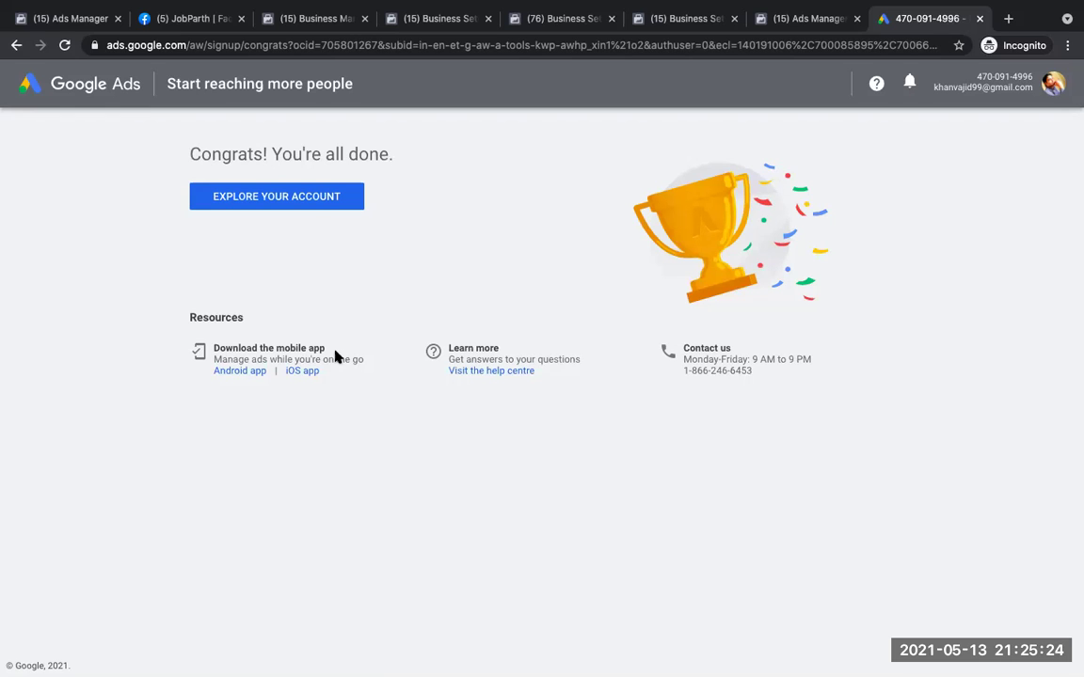
Open the new account, go to its Keyword Planner, and check the list of available Google Ads accounts.
click(300, 203)
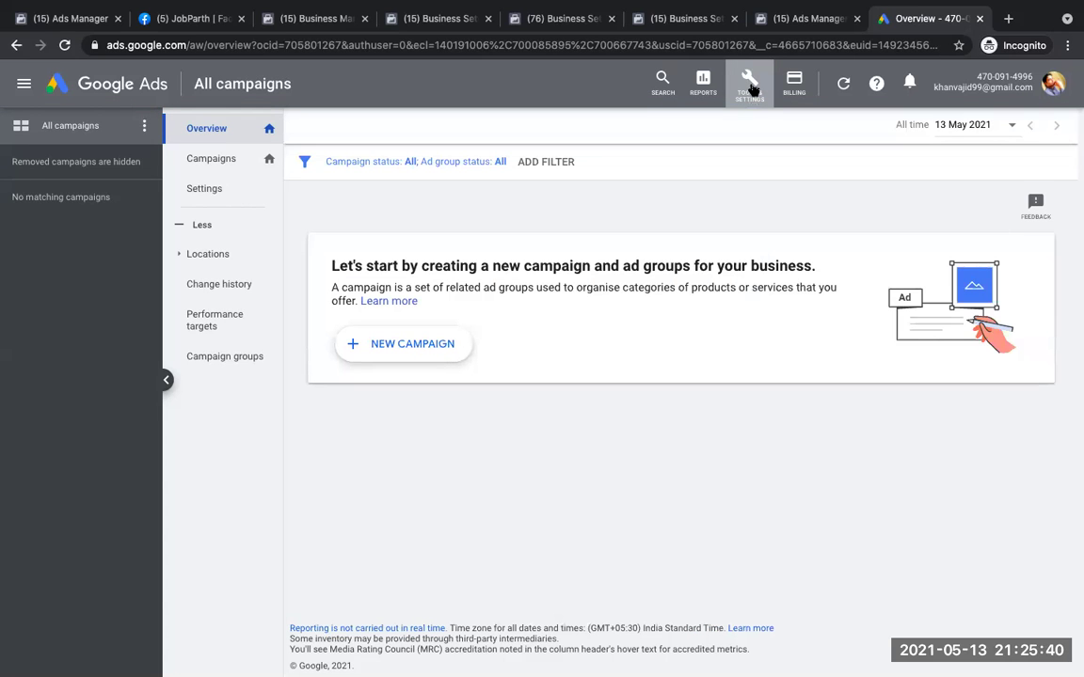
click(751, 87)
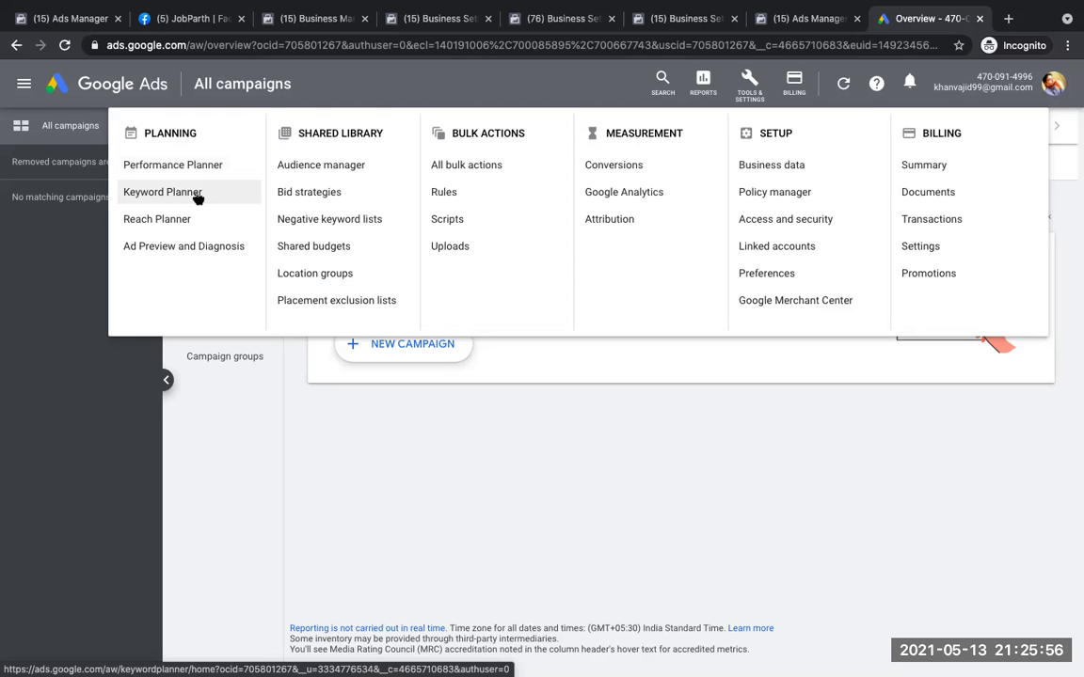
click(197, 192)
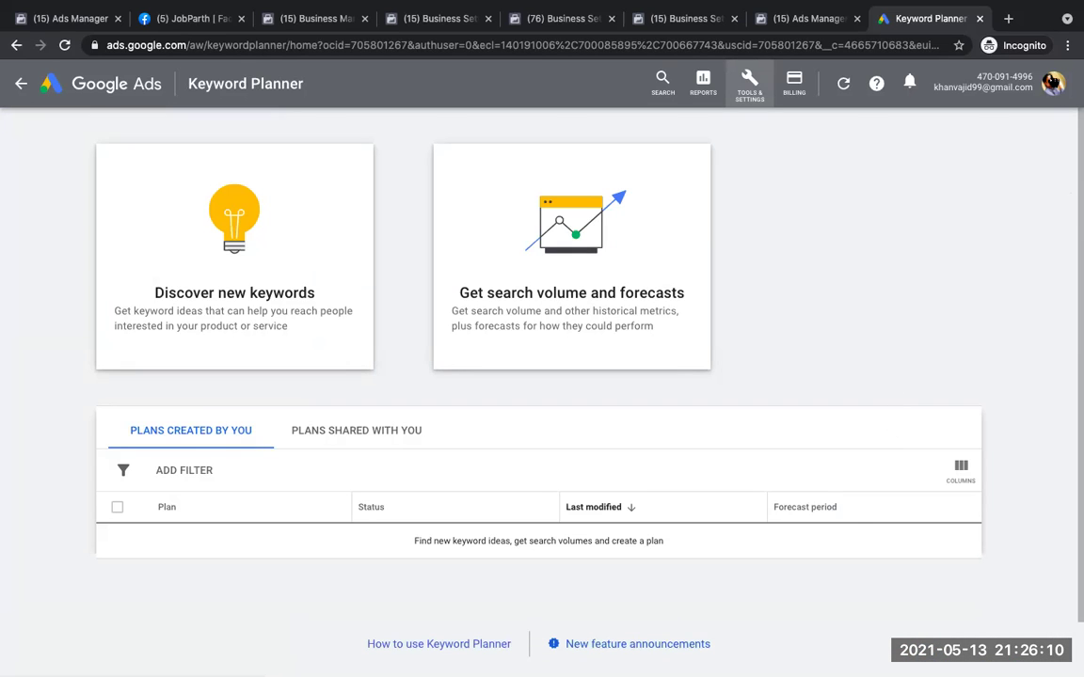
click(1052, 83)
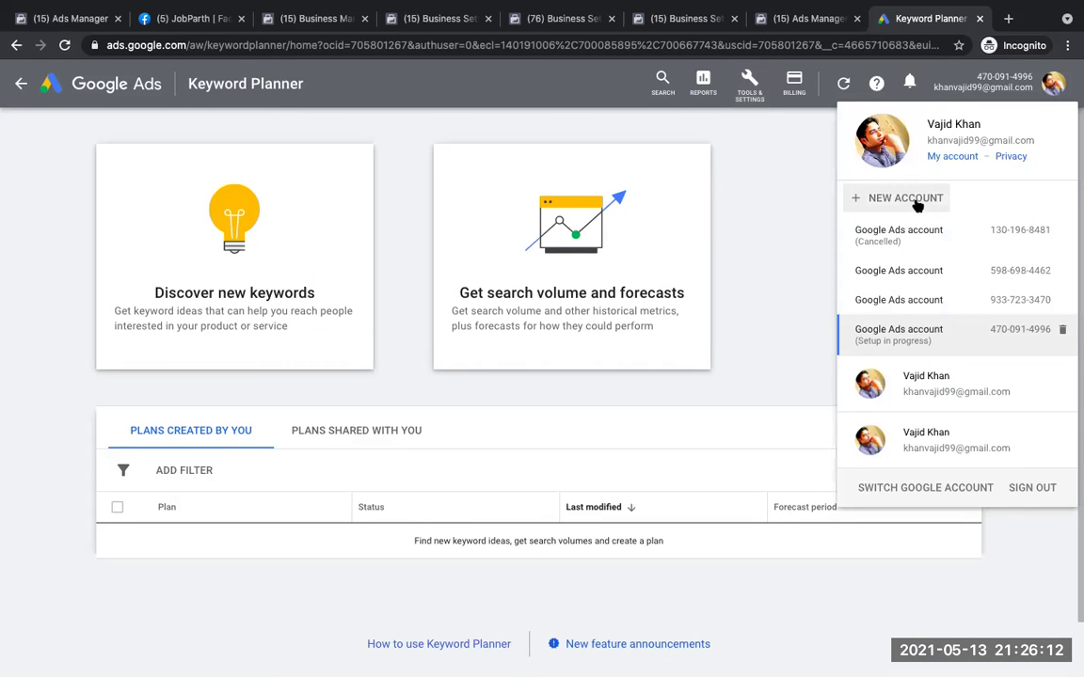
click(790, 256)
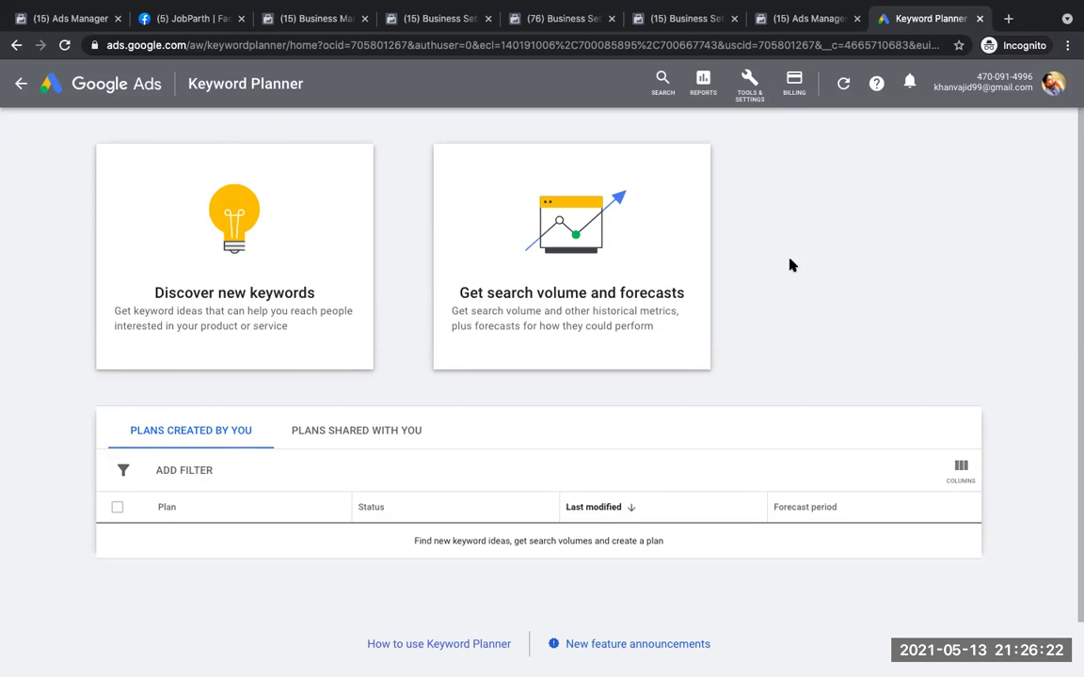
Switch back to the regular Chrome window and open Keyword Planner with the Minkhotels account.
mouse_move(720, 656)
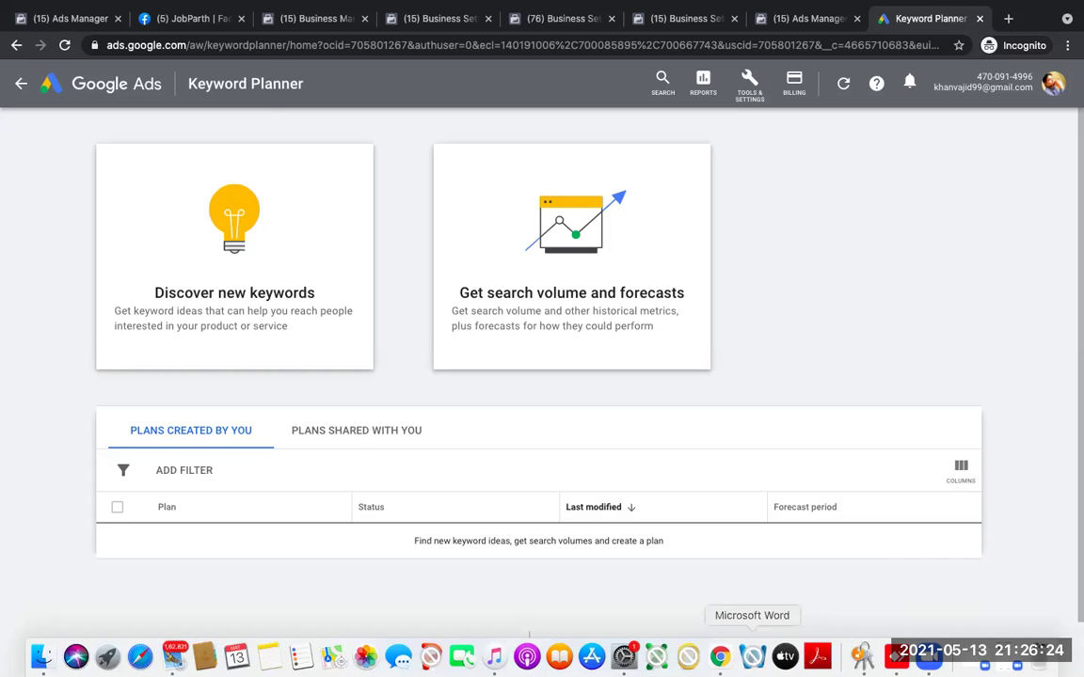
key(ctrl+Left)
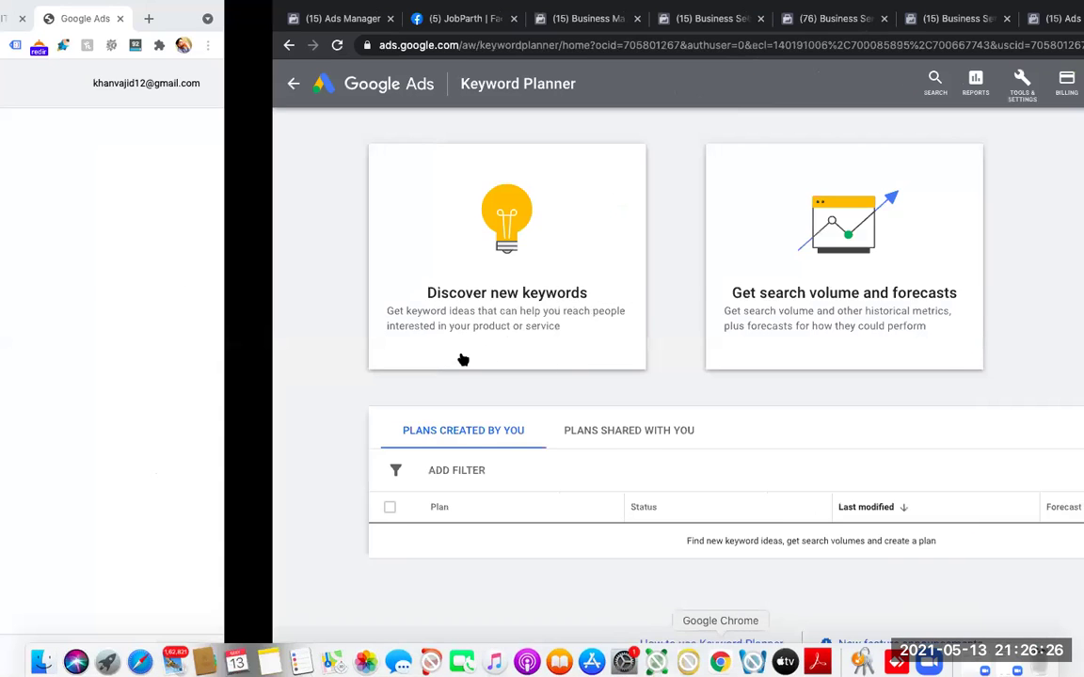
drag(705, 371, 702, 452)
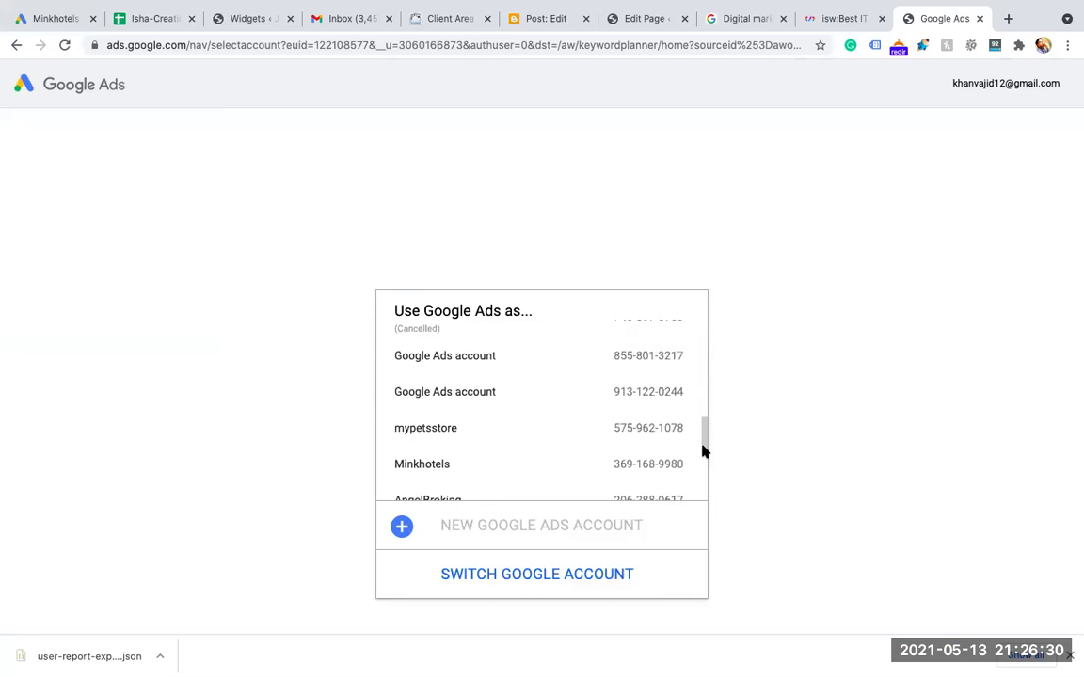
click(560, 473)
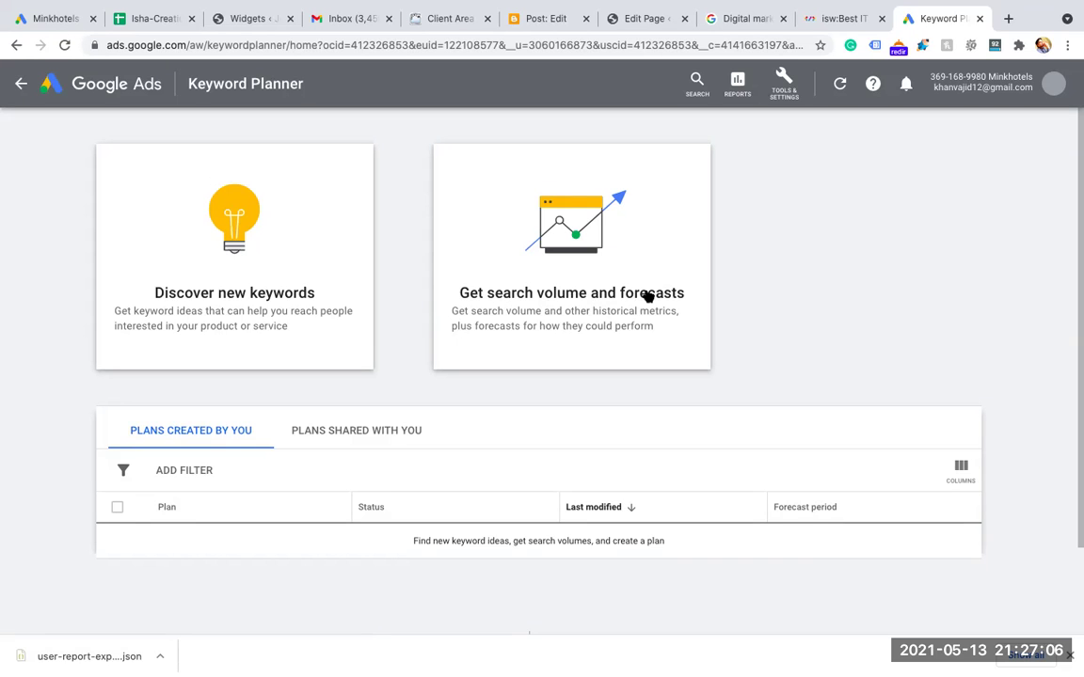
Start Discover new keywords and add the Blogger post's title, "Digital marketing services in mumbai", as the first keyword.
click(547, 294)
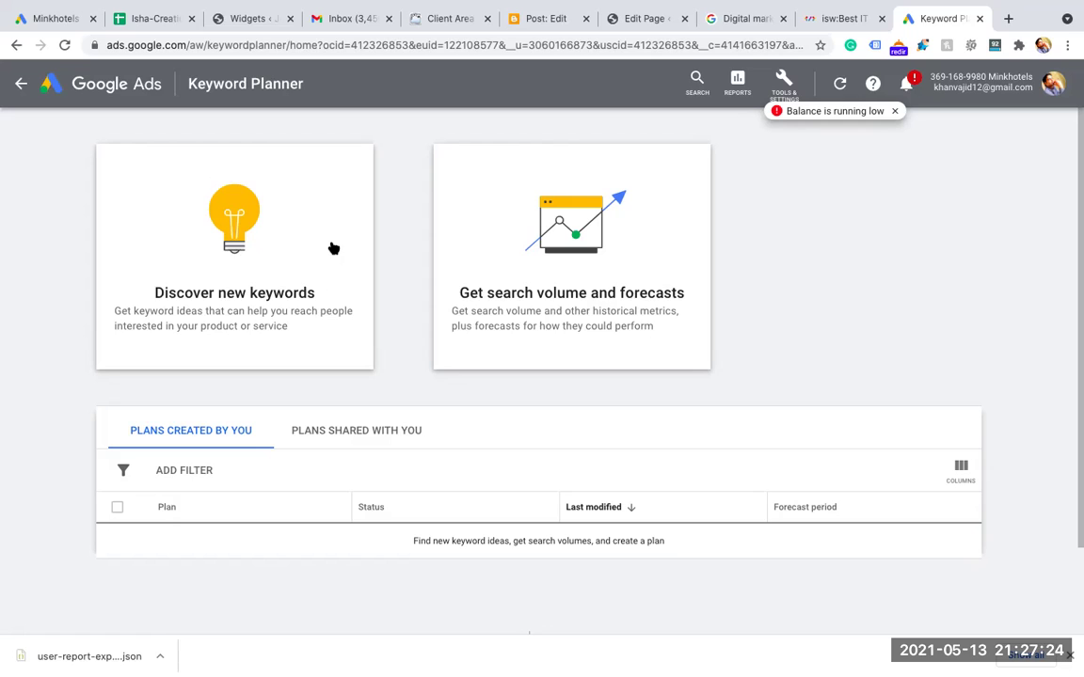
click(229, 222)
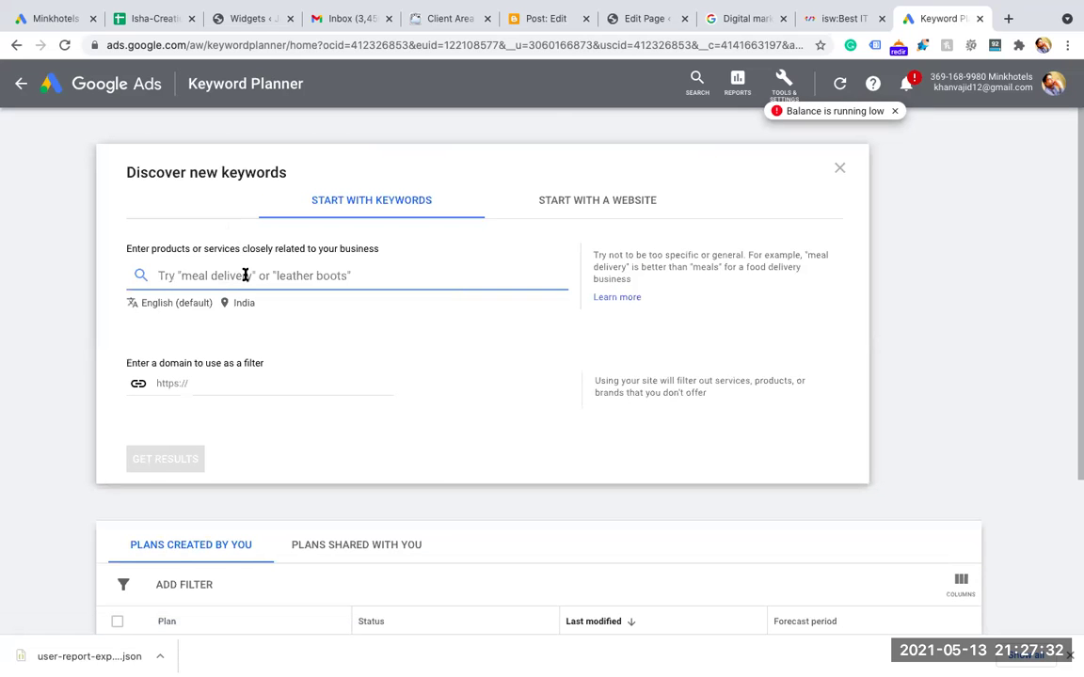
click(543, 19)
click(622, 18)
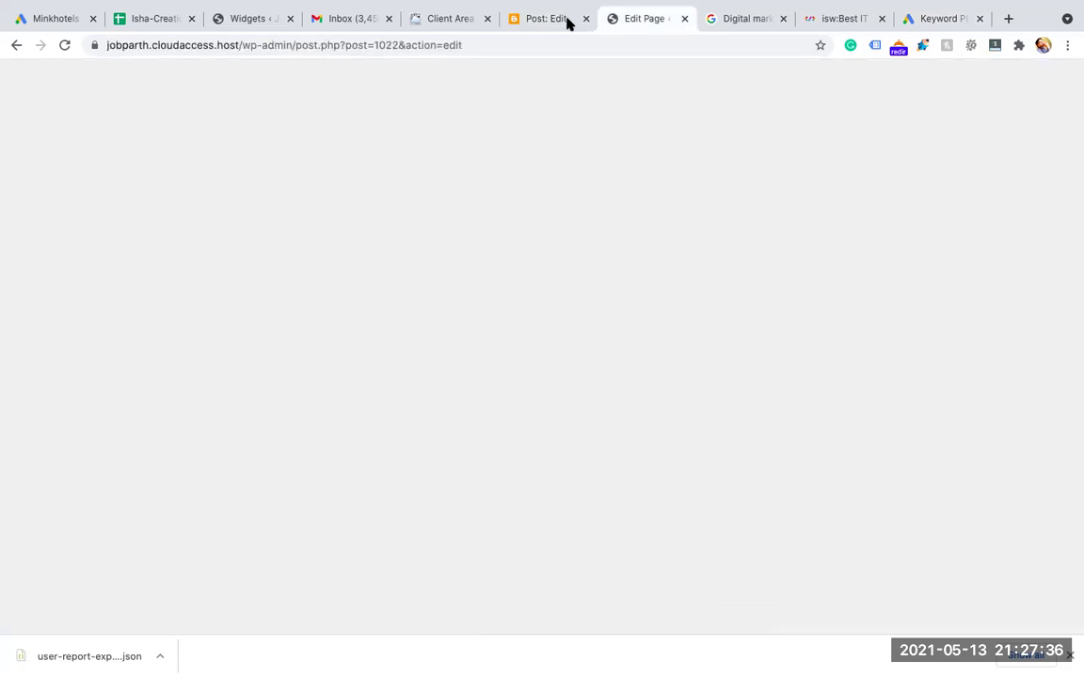
click(554, 19)
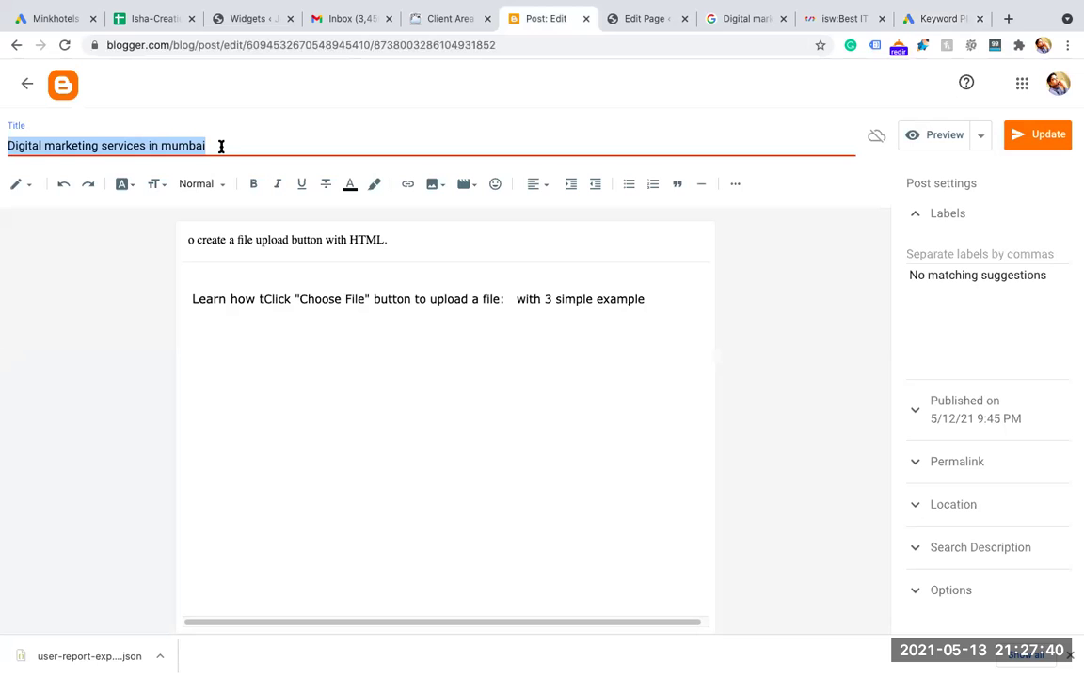
click(901, 19)
text(Digital marketing services in mumbai)
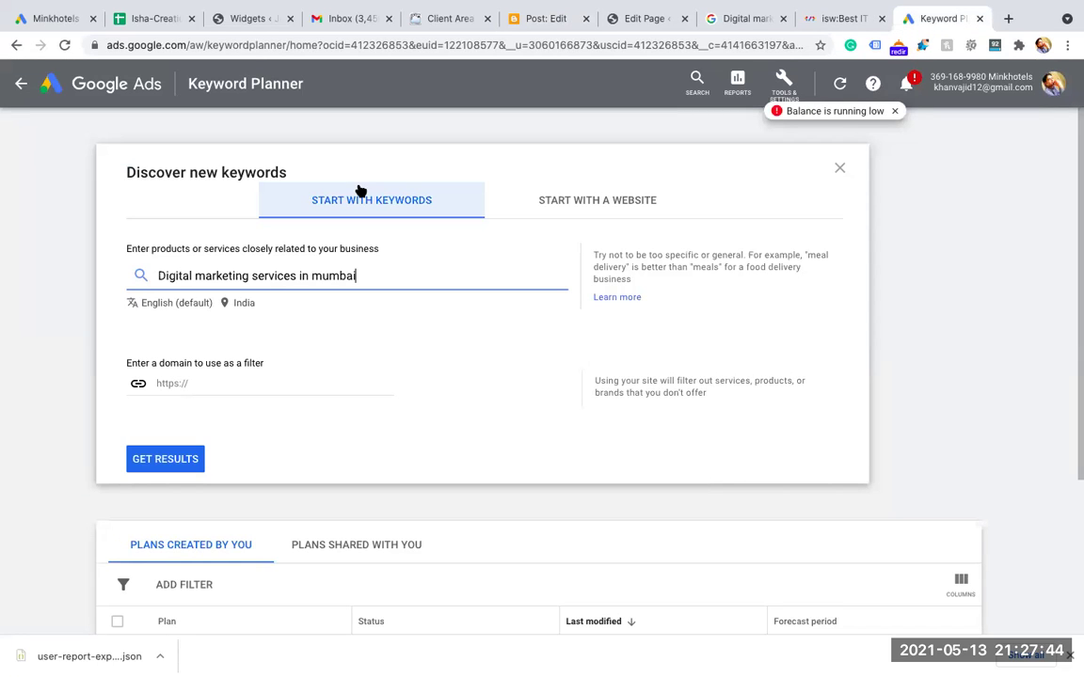
key(Return)
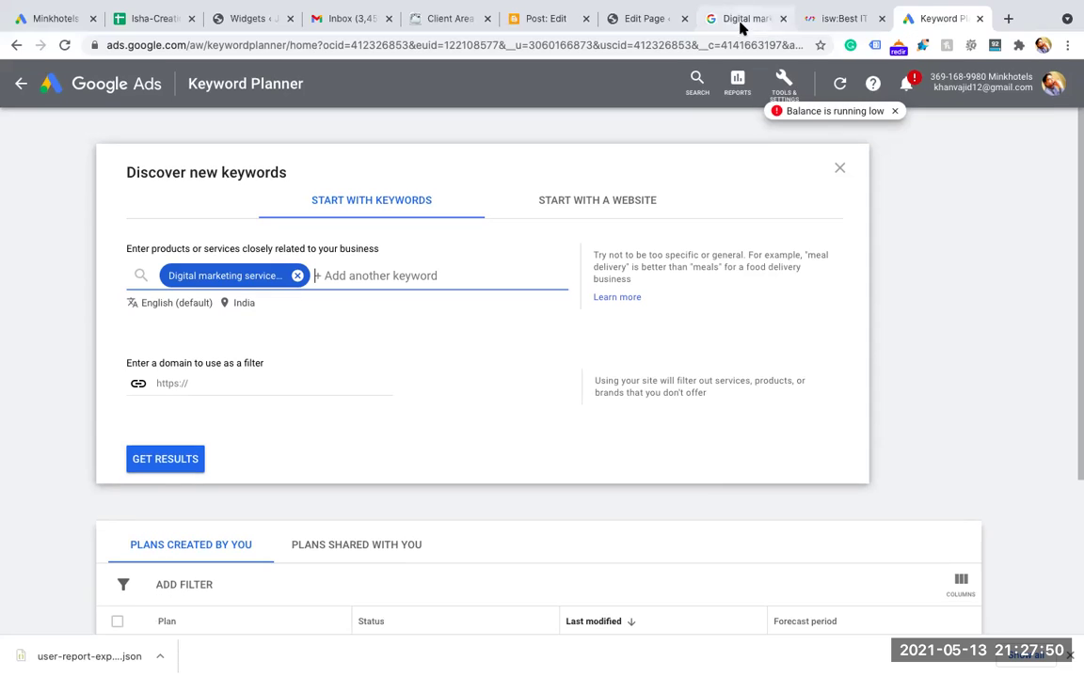
Open the Fruitbowl website from the Google results in a new tab and copy its address.
click(740, 21)
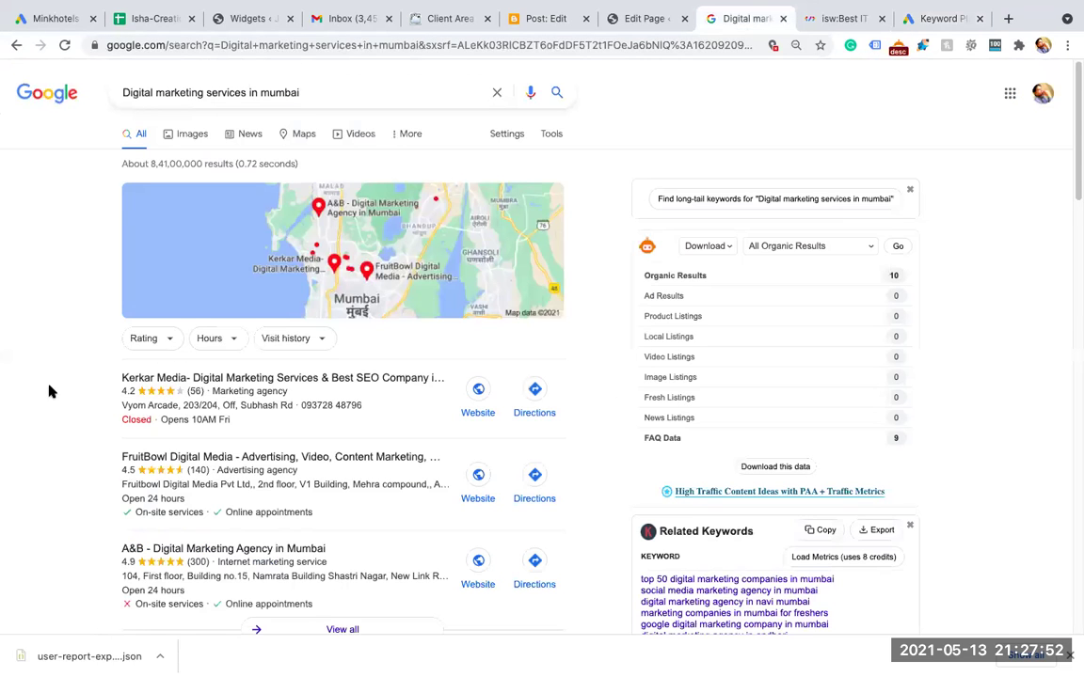
scroll(52, 391, down, 5)
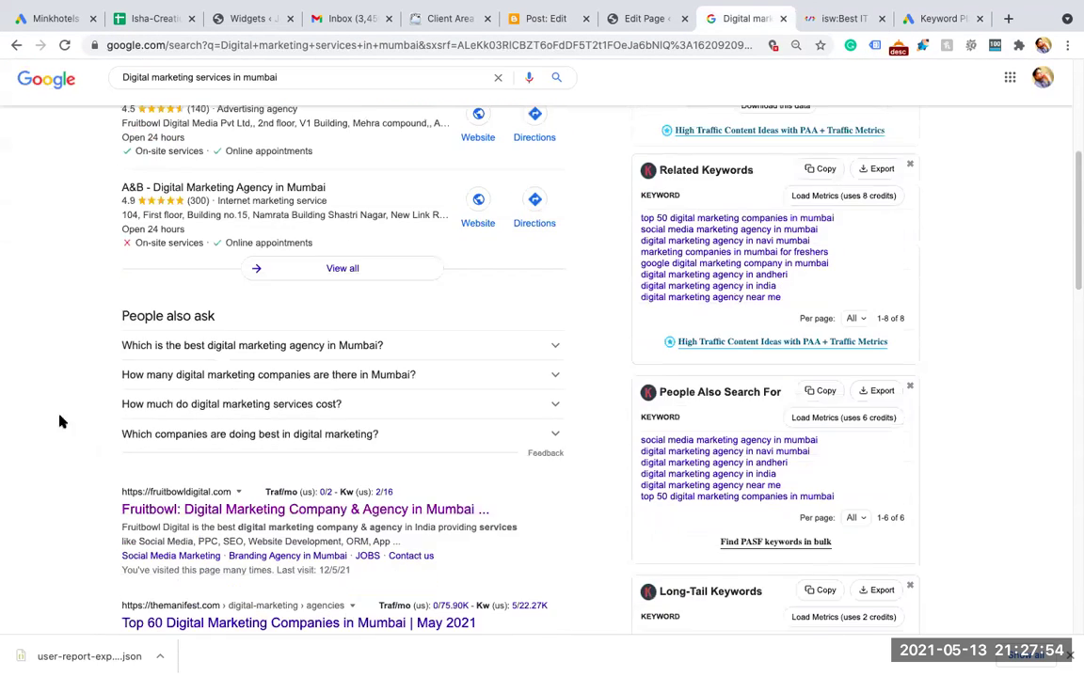
drag(115, 492, 233, 492)
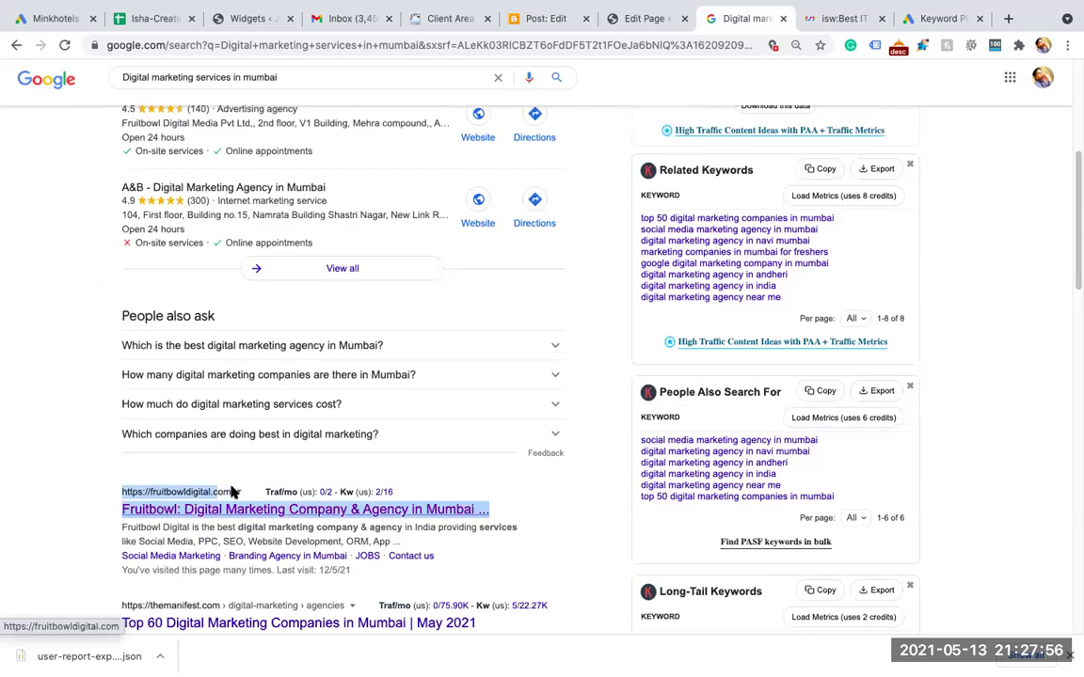
click(77, 476)
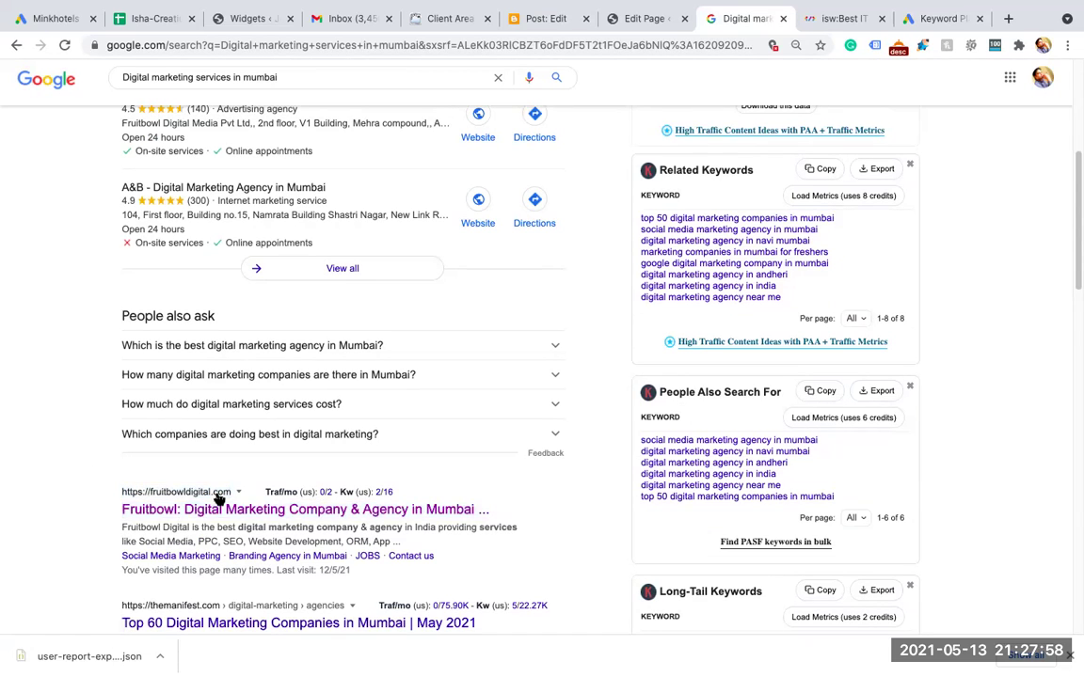
super+click(263, 511)
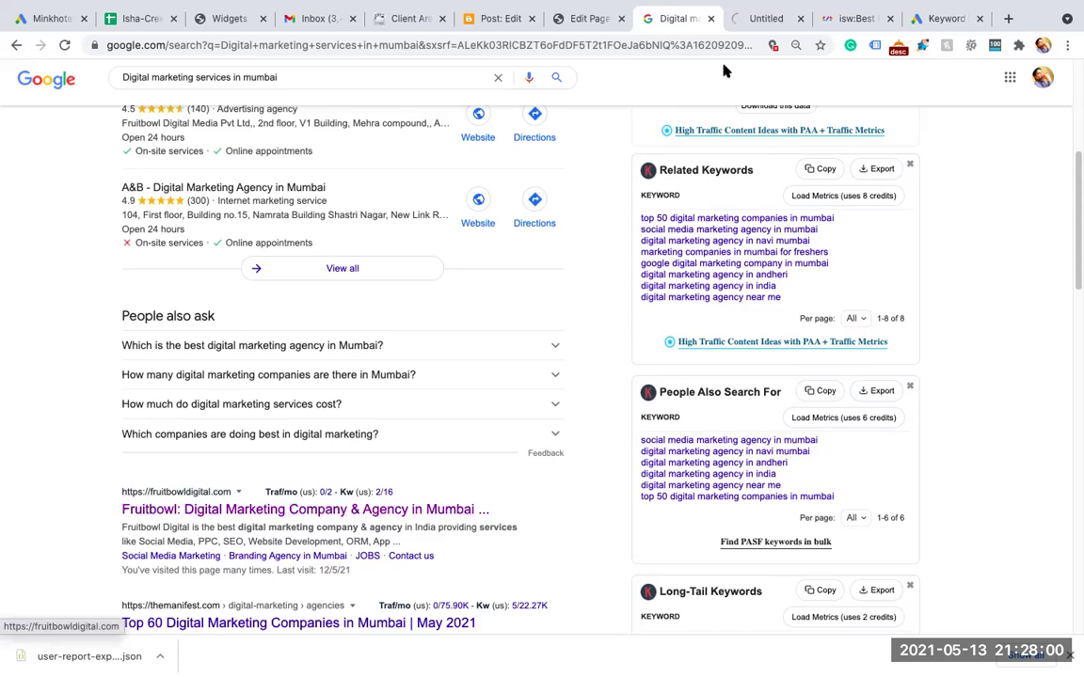
click(773, 18)
click(452, 45)
key(ctrl+c)
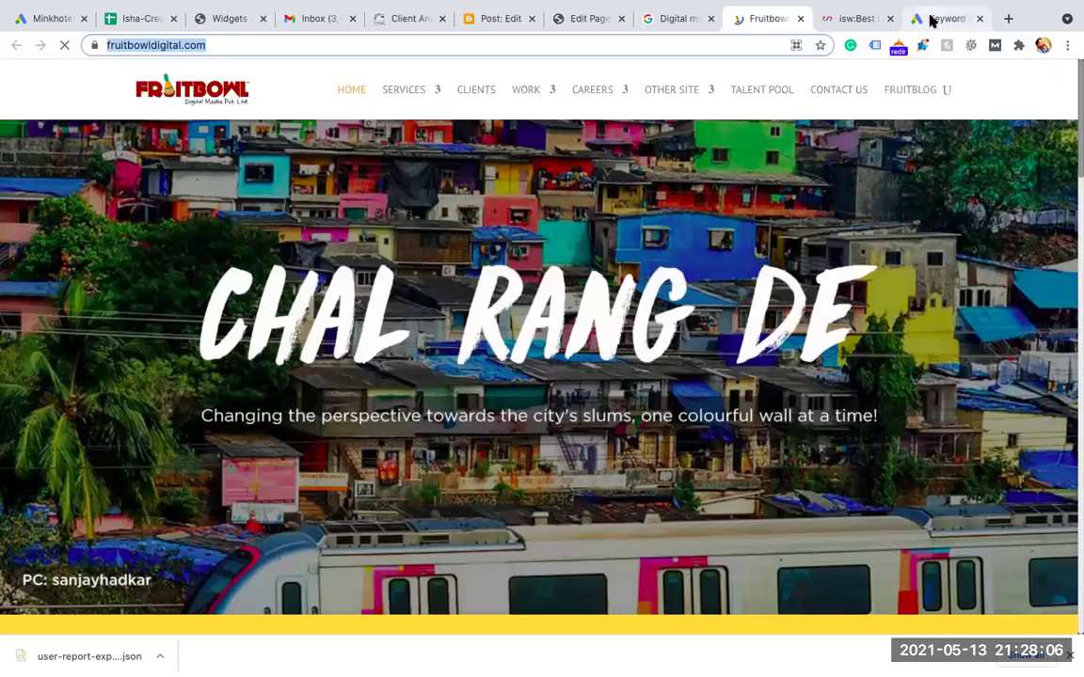
click(931, 19)
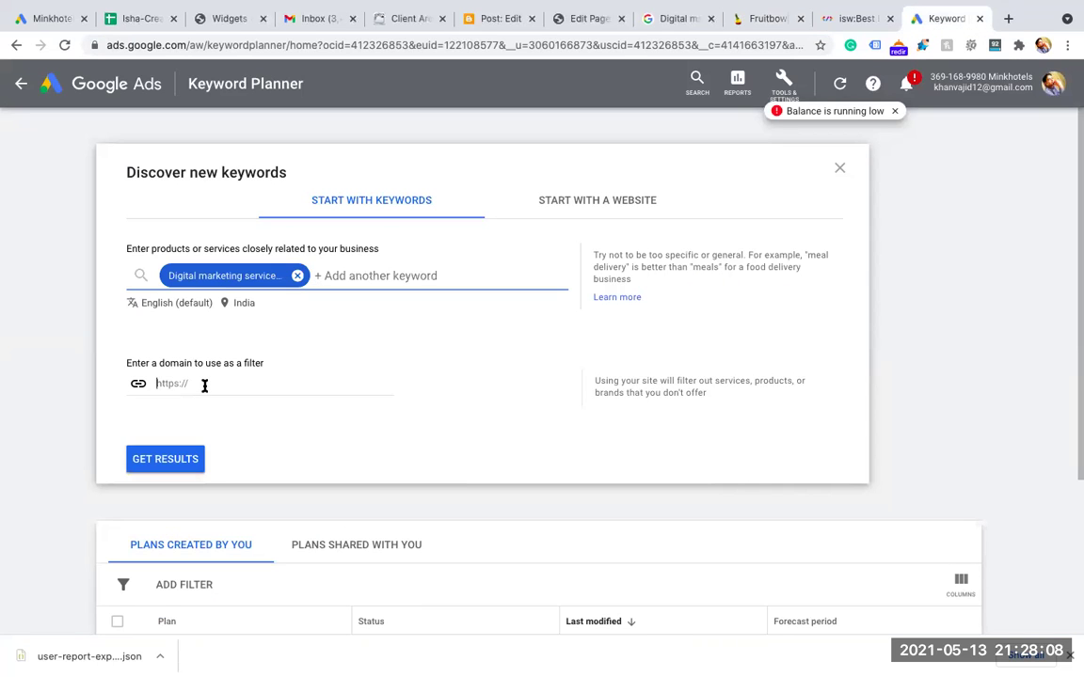
click(204, 384)
key(ctrl+v)
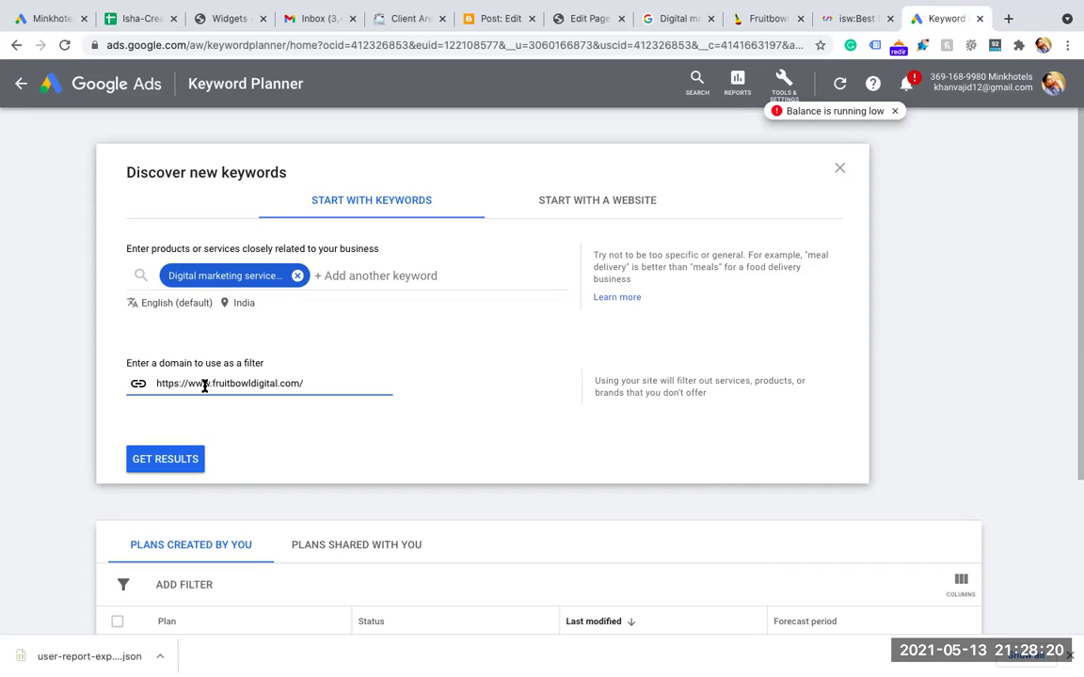
triple_click(273, 383)
key(BackSpace)
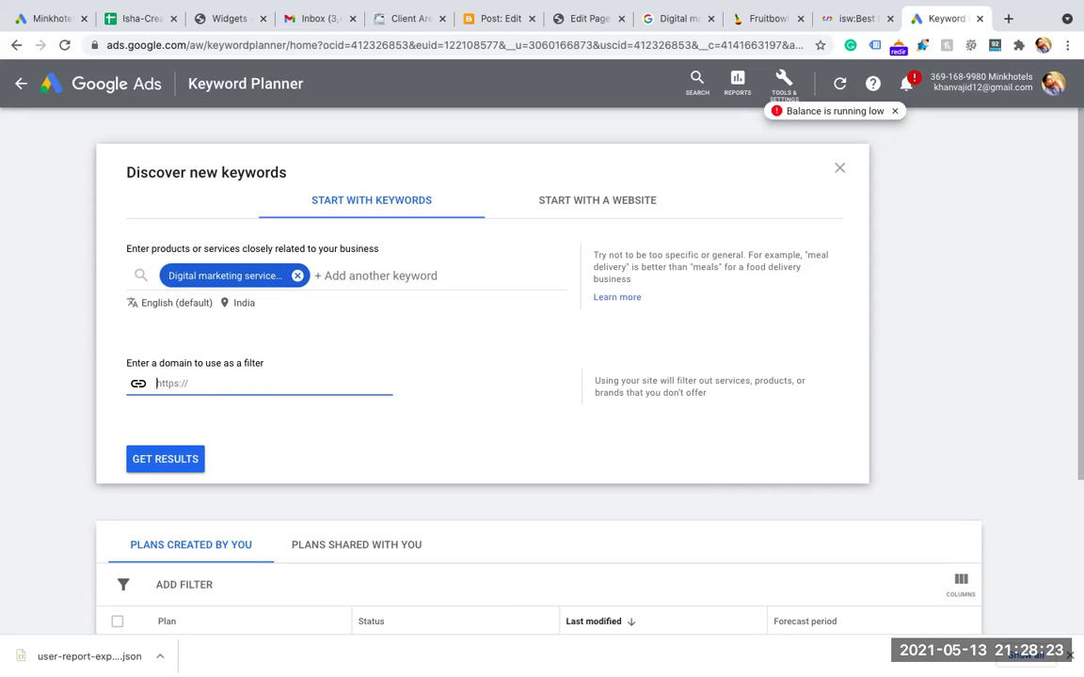
Get the keyword ideas for "Digital marketing services in mumbai" and close the Refine keywords pane.
click(189, 462)
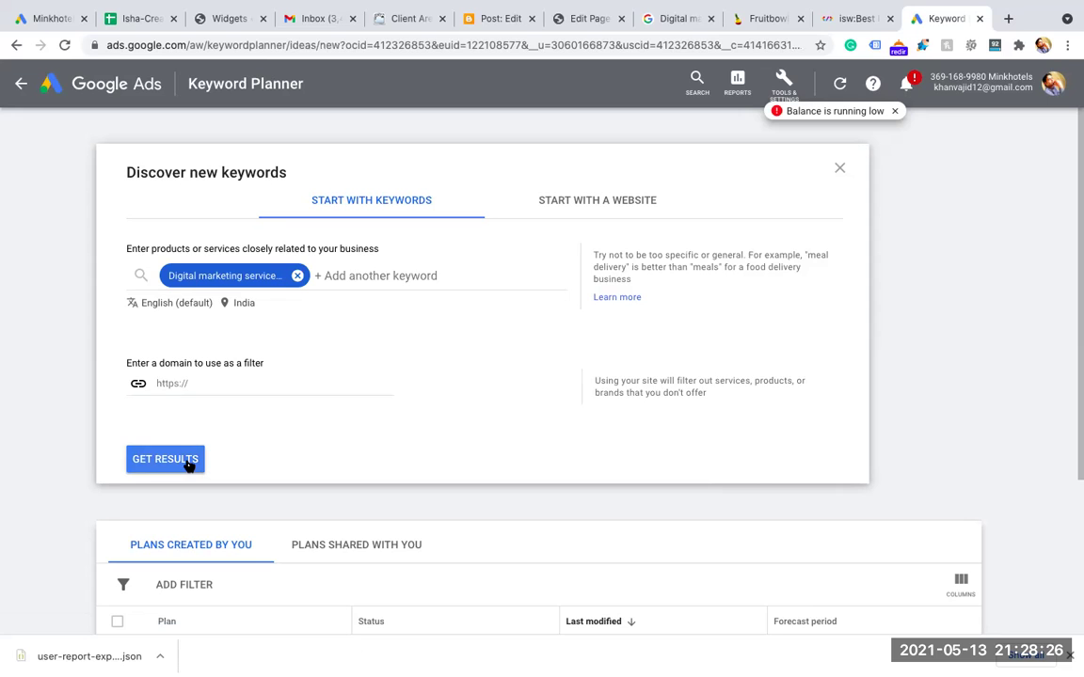
click(188, 465)
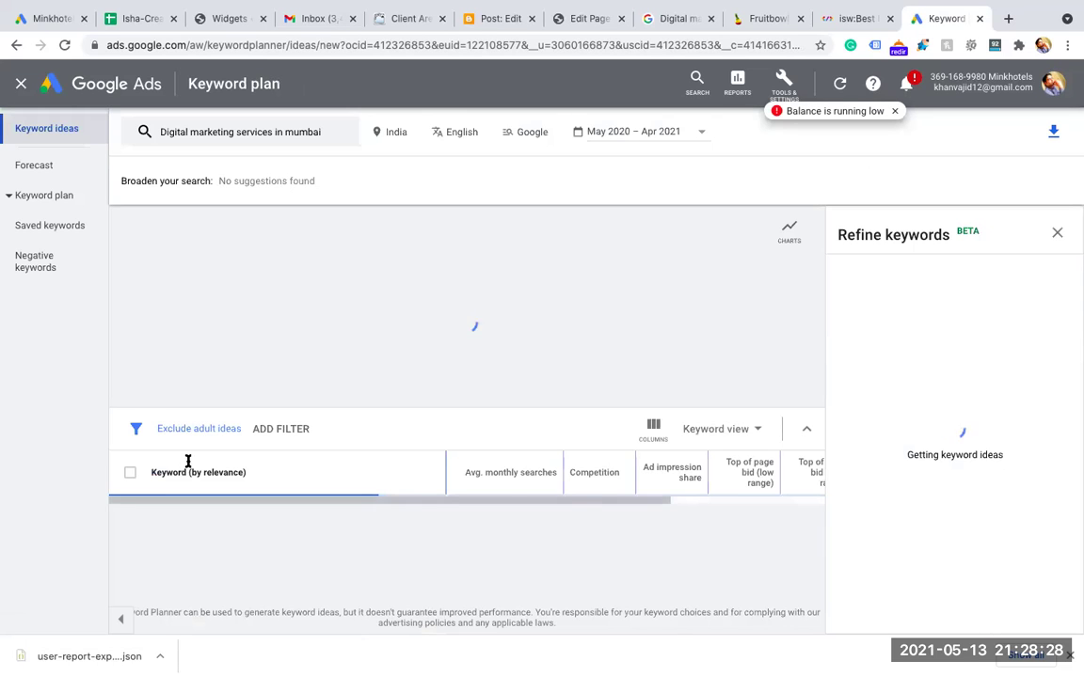
click(1057, 234)
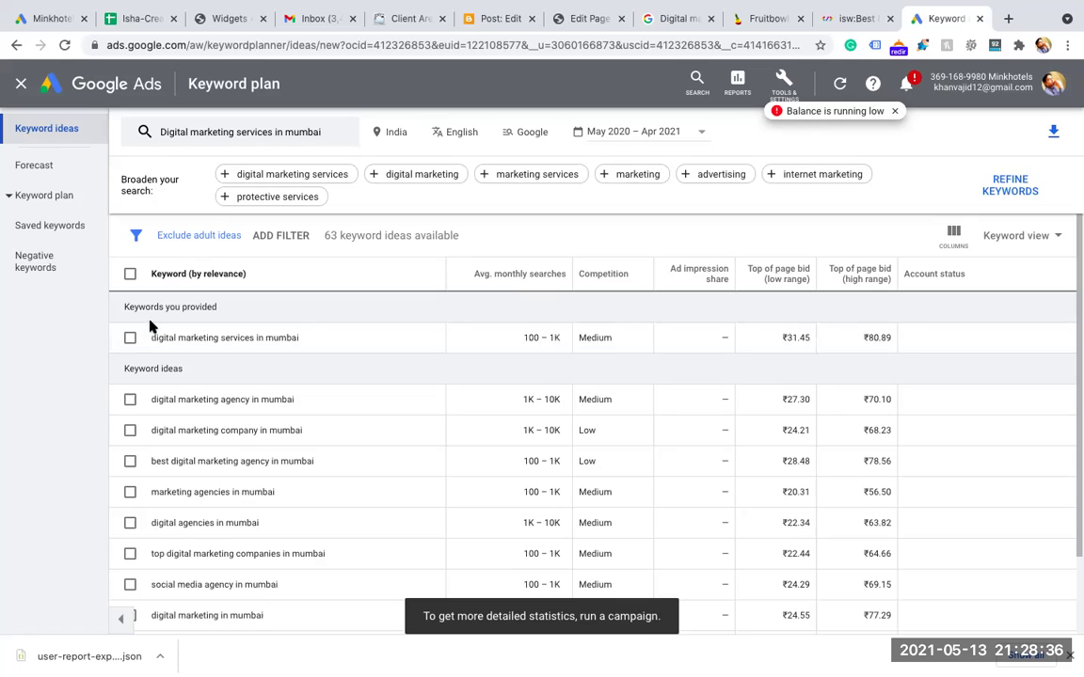
Compare the provided keyword with "digital marketing agency in mumbai" for average monthly searches and competition.
drag(151, 337, 316, 337)
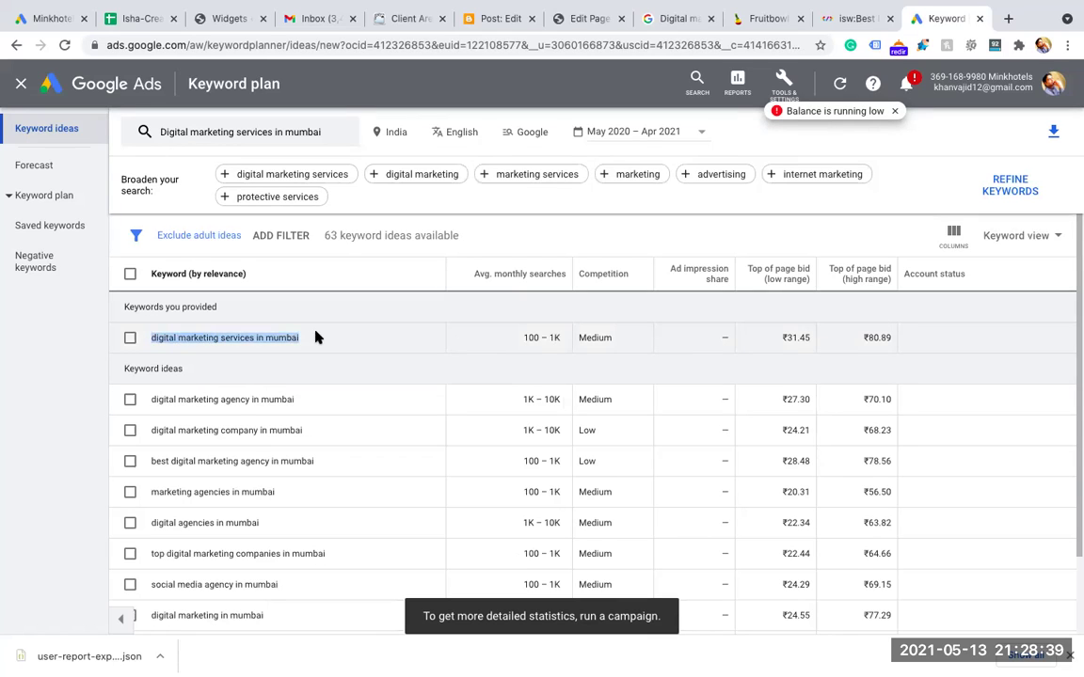
click(4, 412)
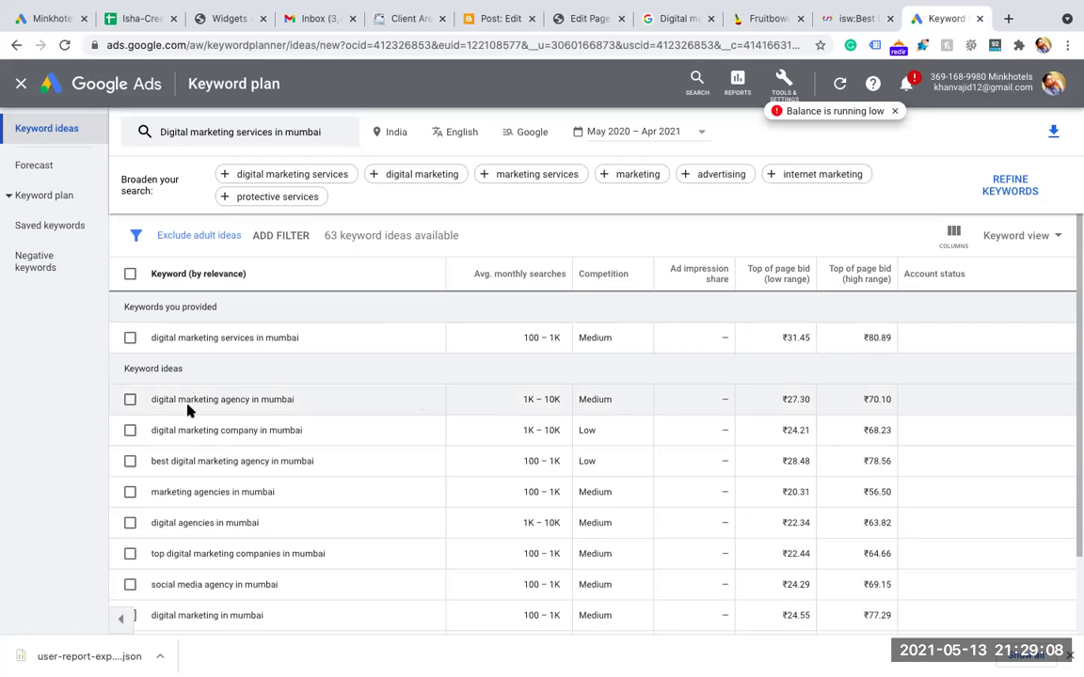
drag(523, 399, 562, 401)
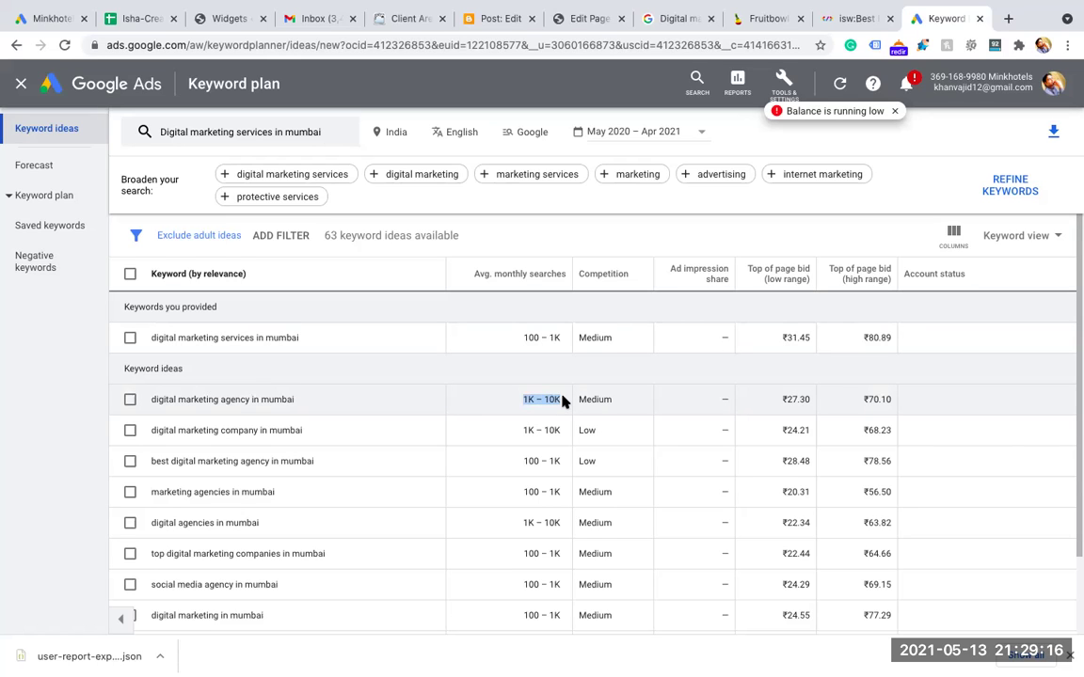
click(610, 403)
drag(609, 403, 585, 402)
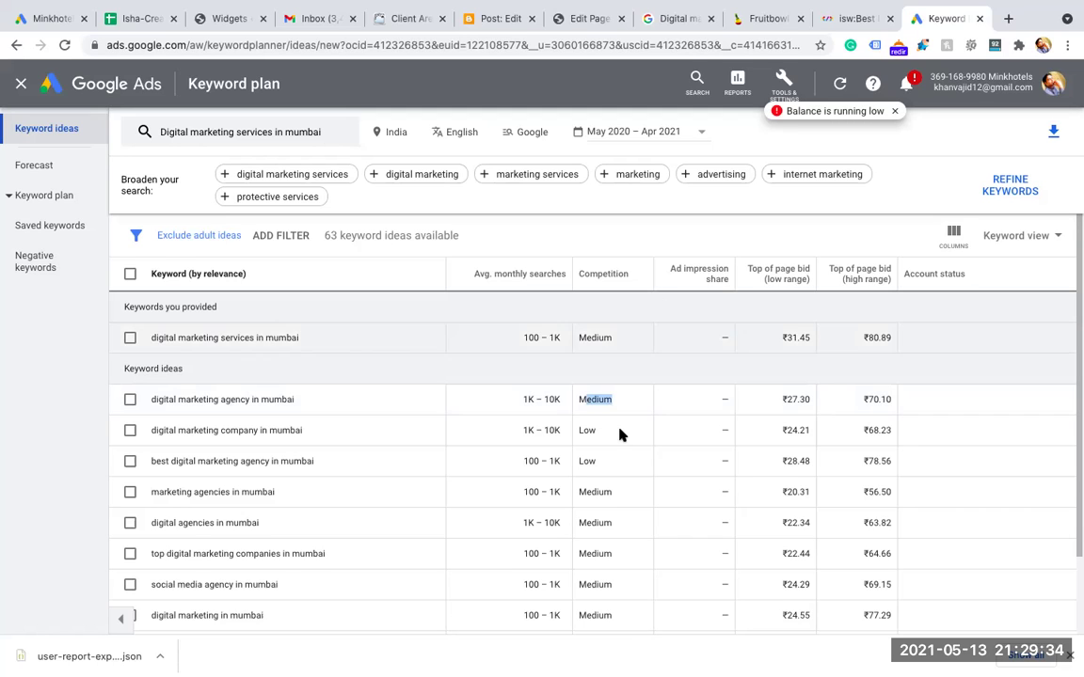
Copy the keyword idea "digital marketing agency in mumbai" and append it to the Blogger post's title after a "|" separator.
click(284, 399)
drag(291, 399, 151, 399)
key(ctrl+c)
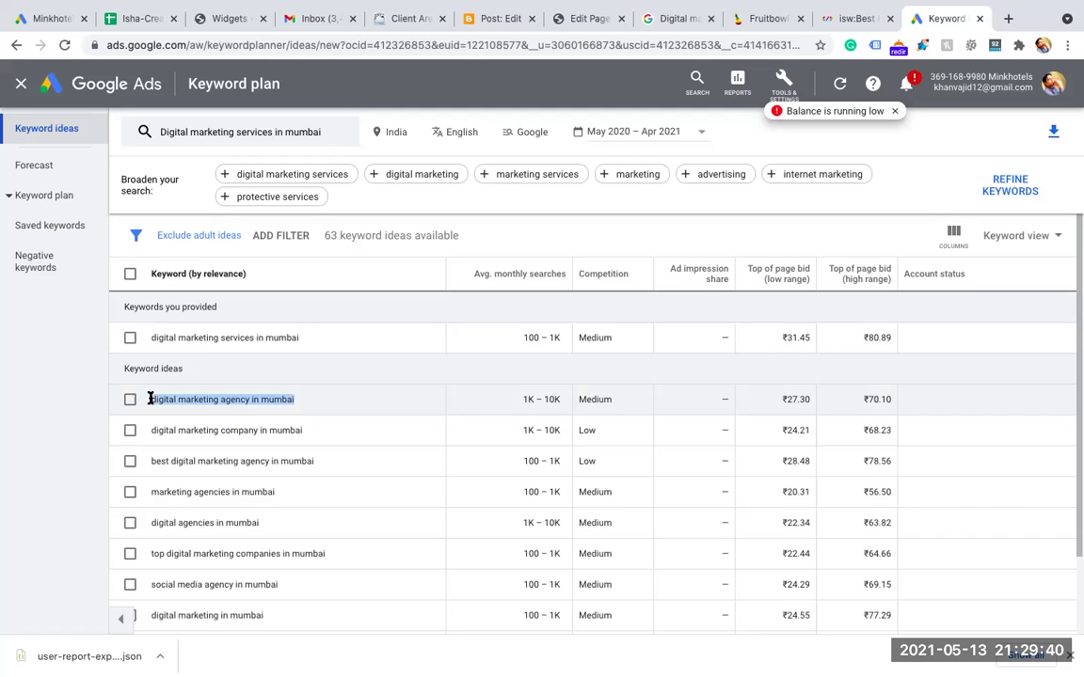
click(475, 31)
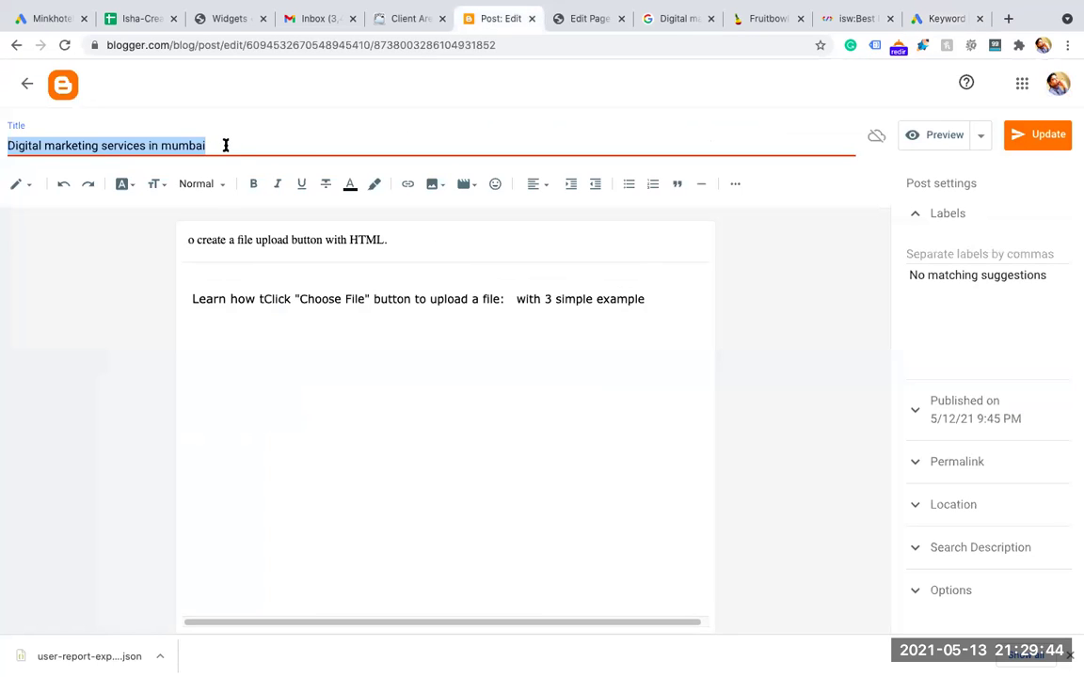
click(227, 147)
text(. )
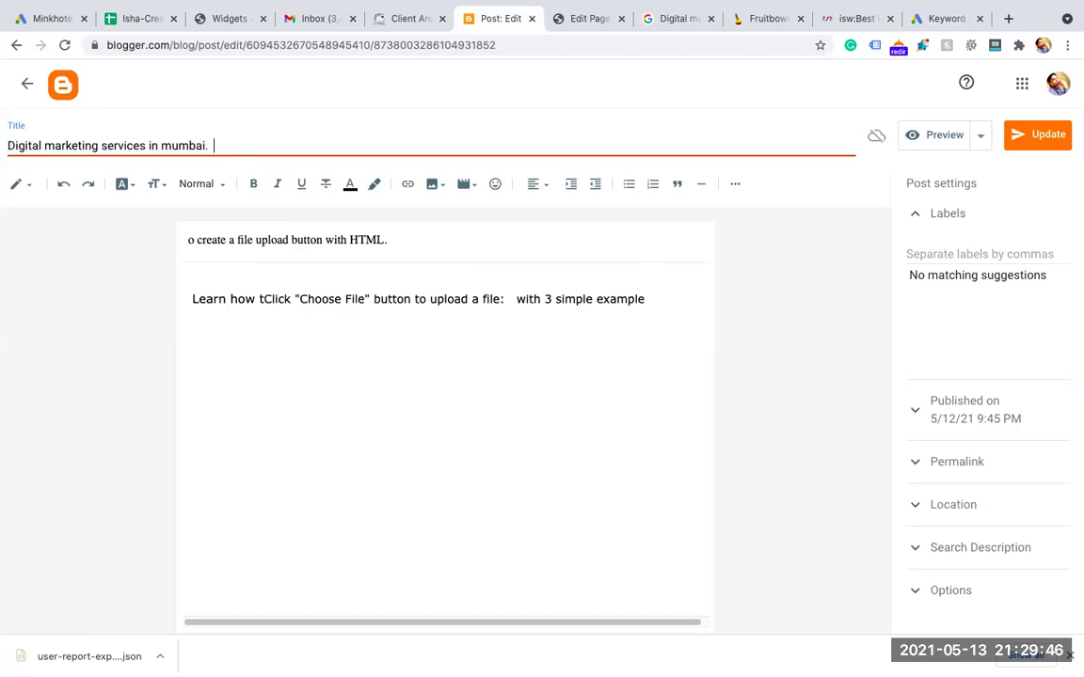
text( |.)
key(ctrl+v)
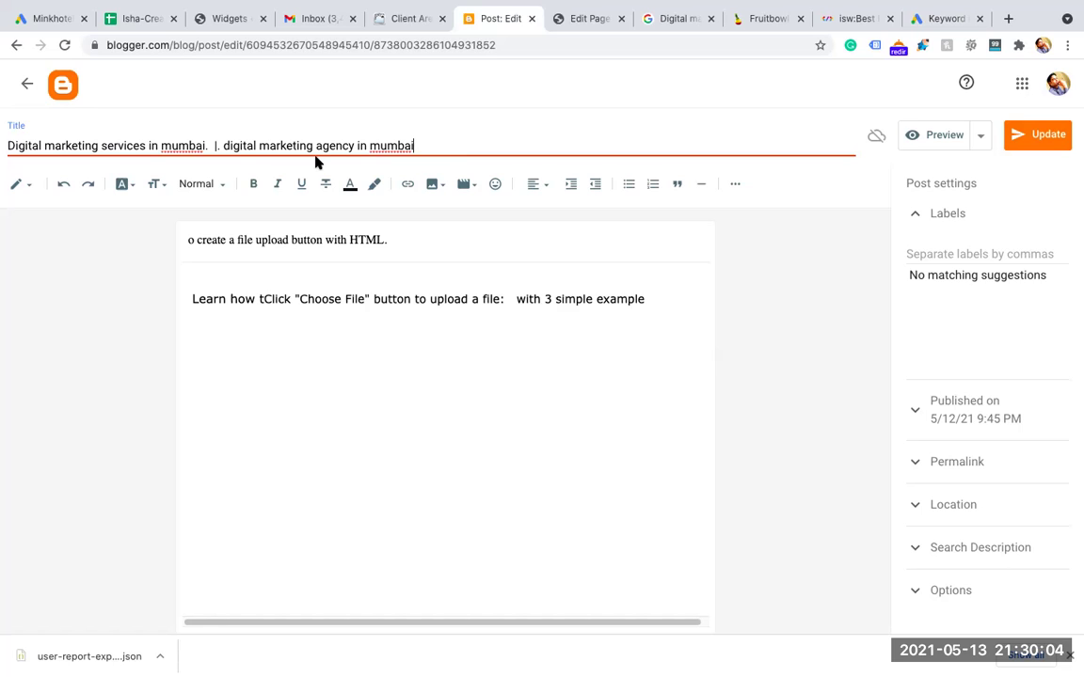
drag(225, 145, 459, 141)
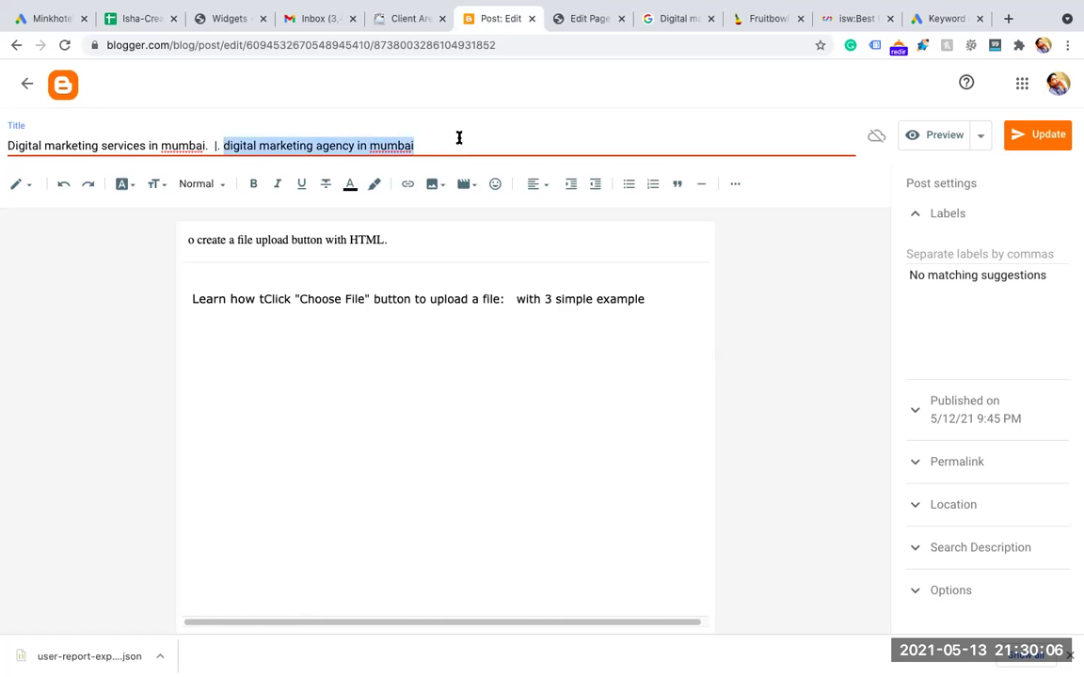
Examine the competition and wording of the agency, company and best agency keyword ideas in Keyword Planner.
click(946, 19)
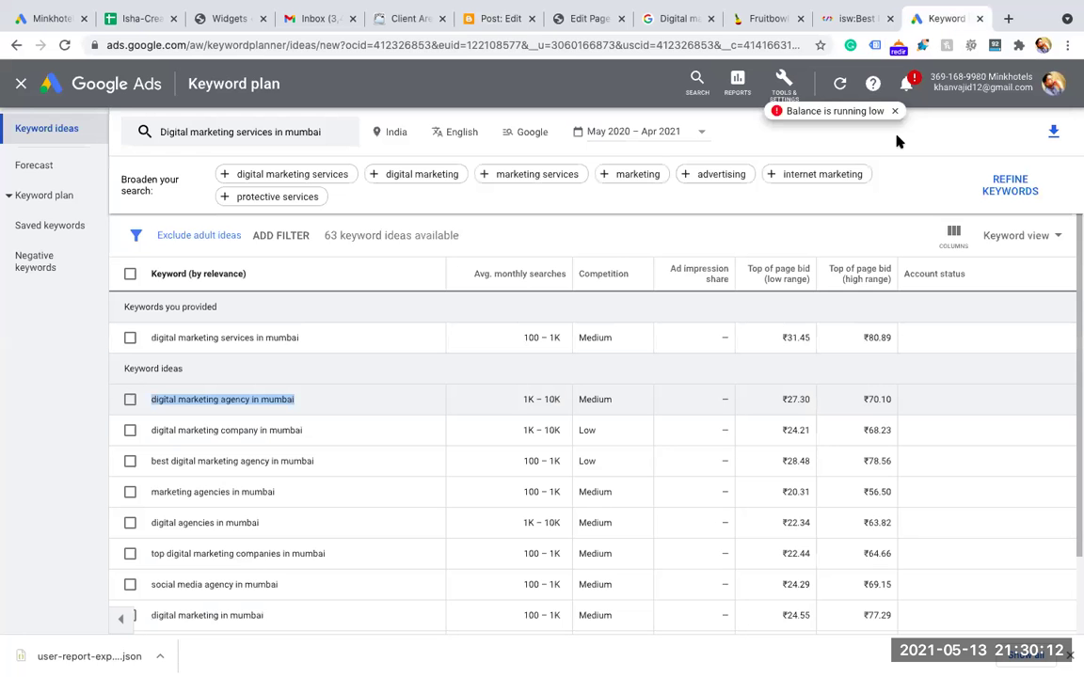
double_click(601, 400)
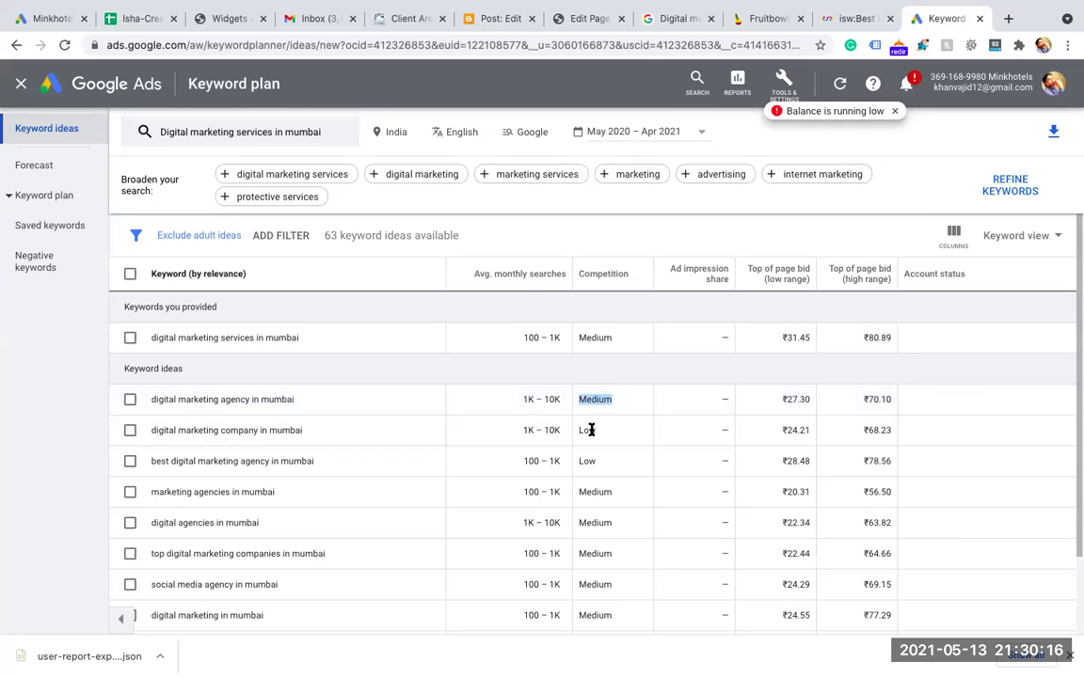
drag(314, 437, 155, 431)
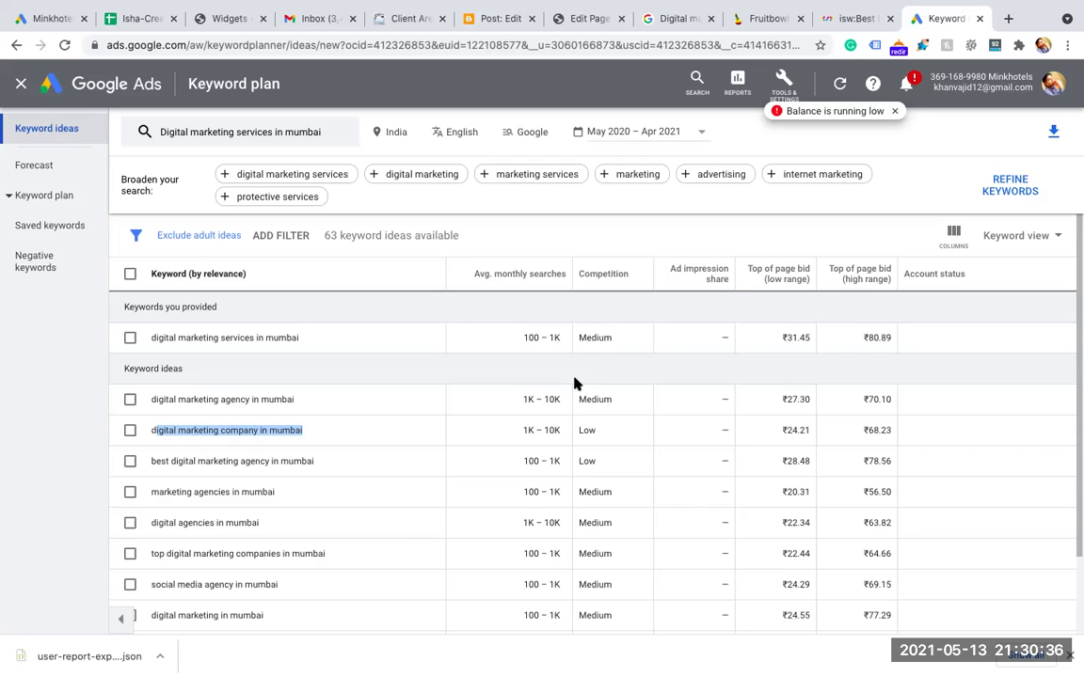
drag(156, 461, 335, 477)
drag(177, 430, 268, 430)
drag(178, 399, 294, 413)
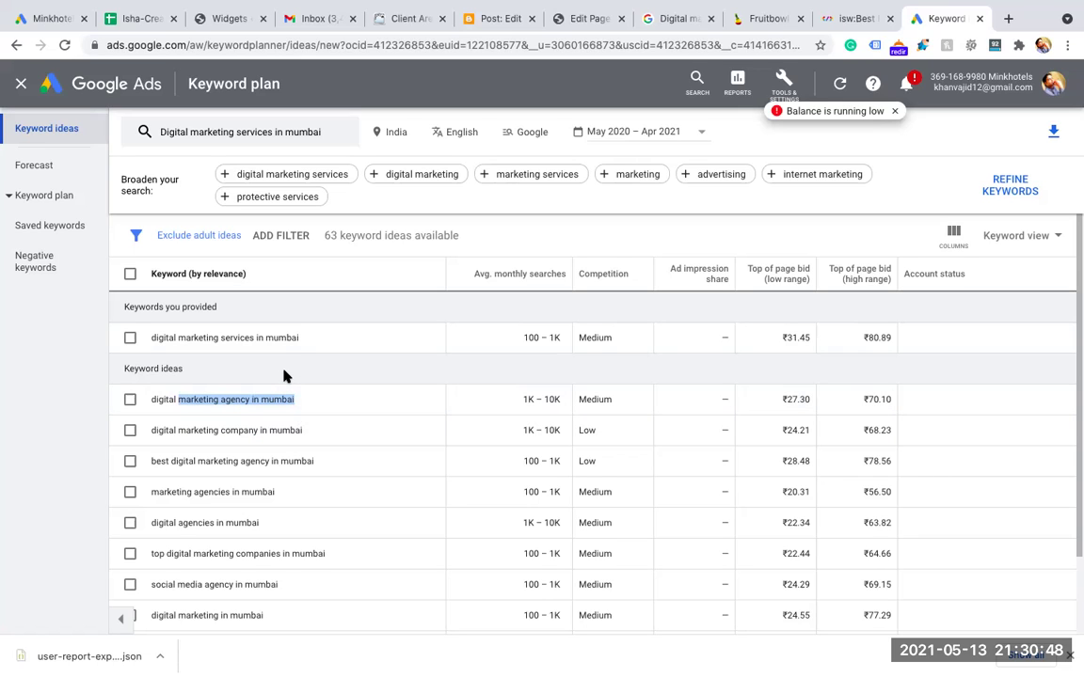
Review the appended keyword "digital marketing agency in mumbai" in the Blogger post's title.
click(495, 20)
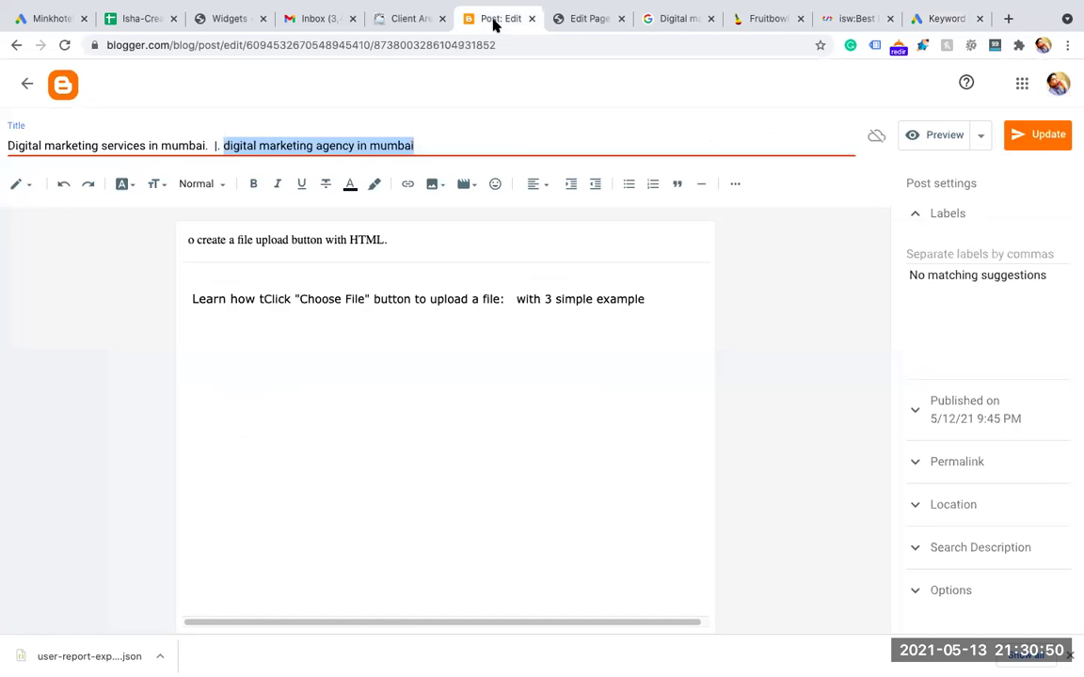
click(313, 105)
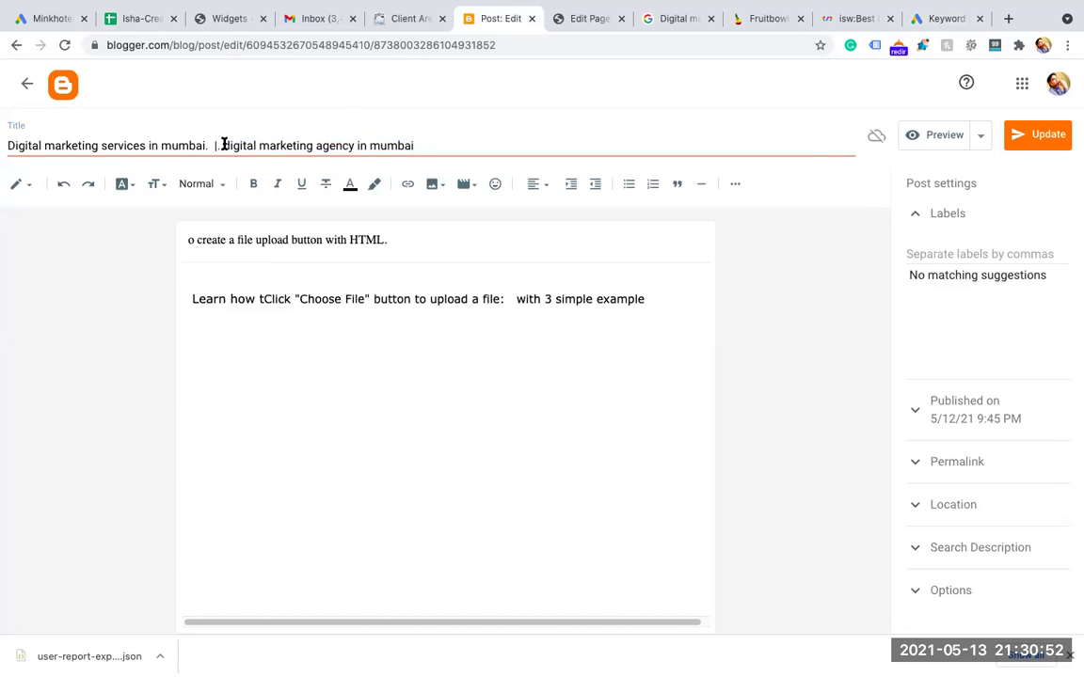
drag(223, 144, 416, 146)
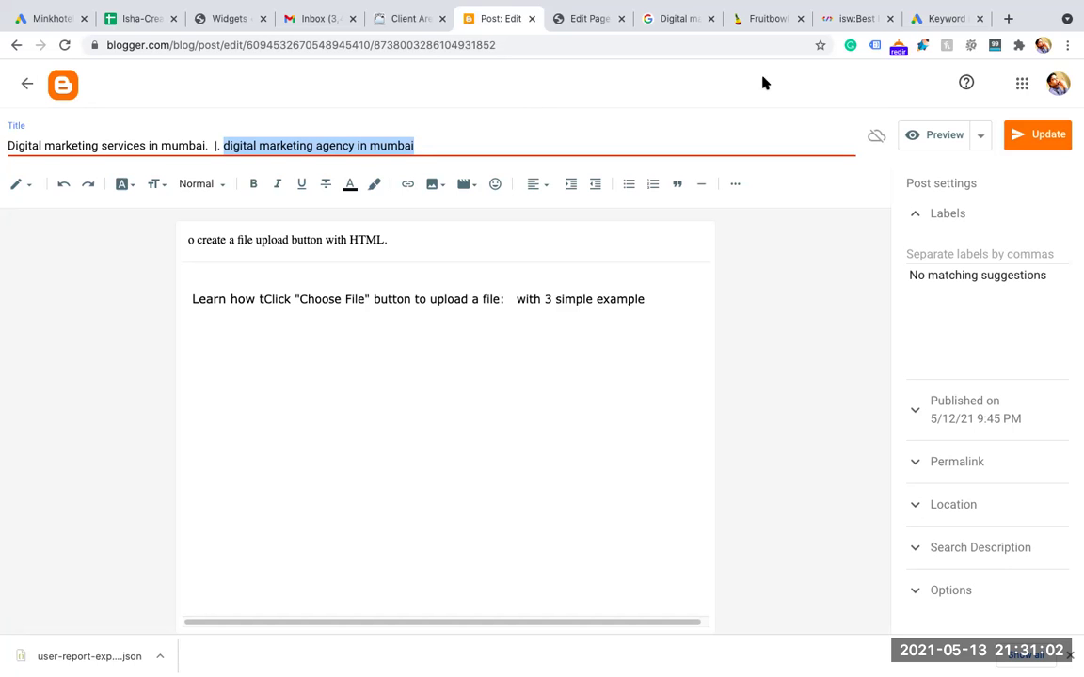
Go back to the Google results for the title and examine the themanifest.com listing's title and description.
click(941, 21)
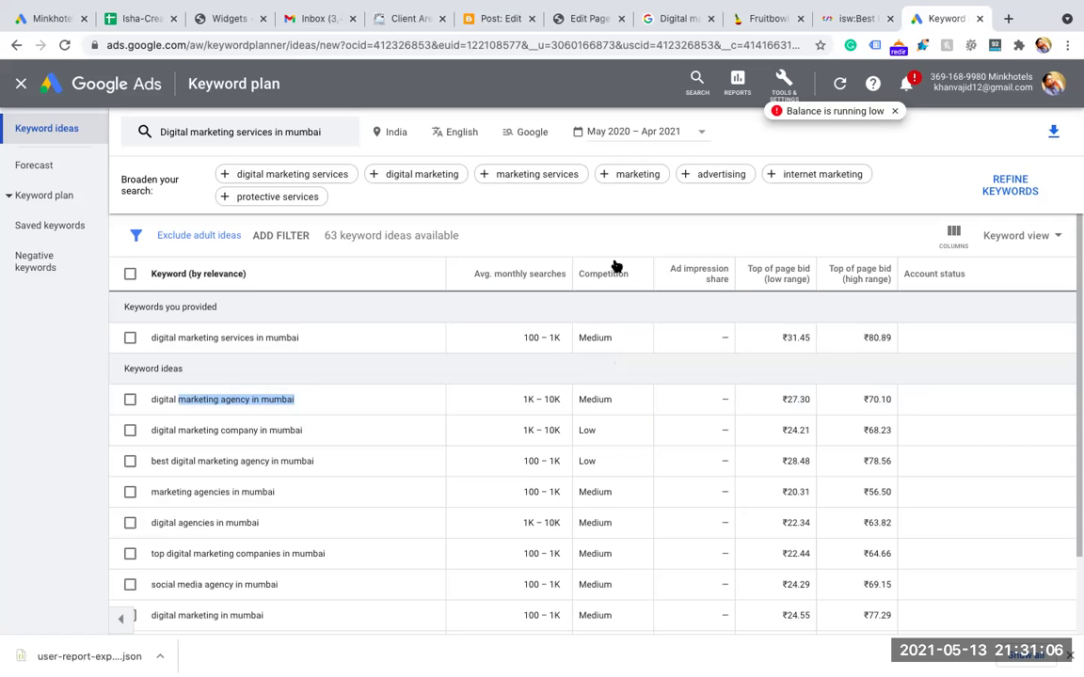
click(676, 23)
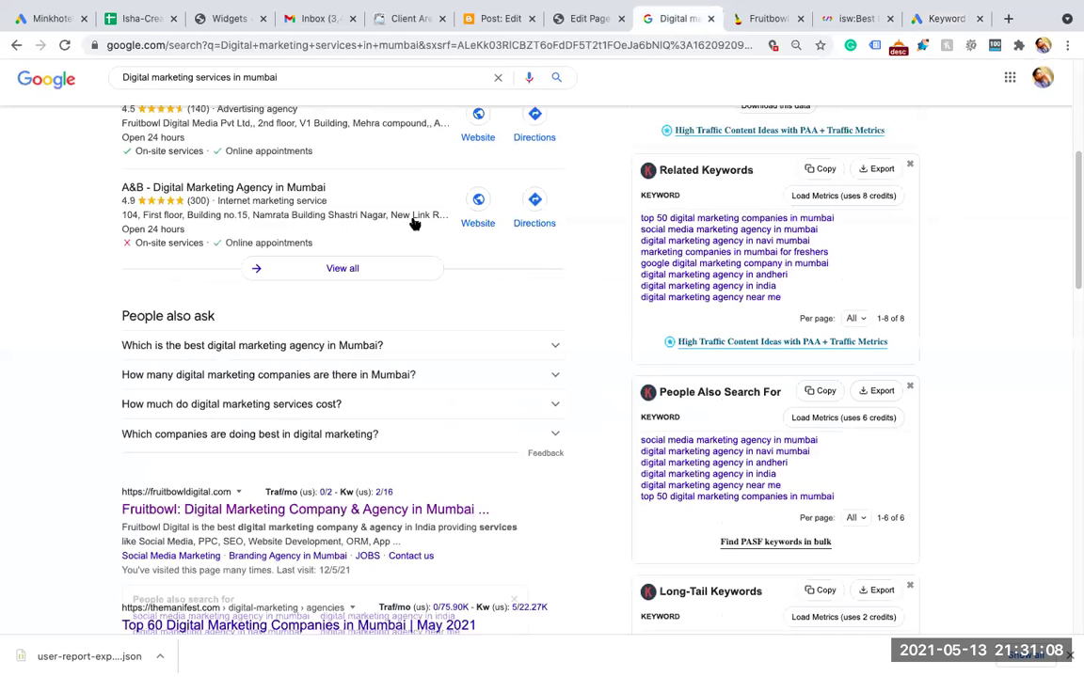
scroll(24, 421, down, 2)
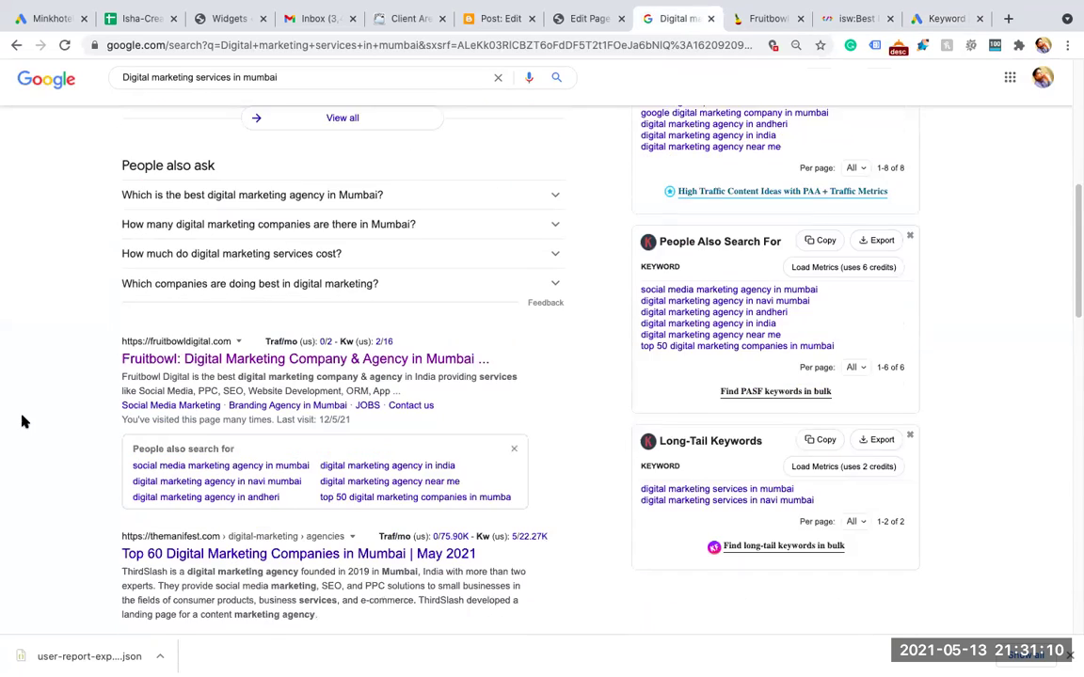
drag(97, 505, 317, 552)
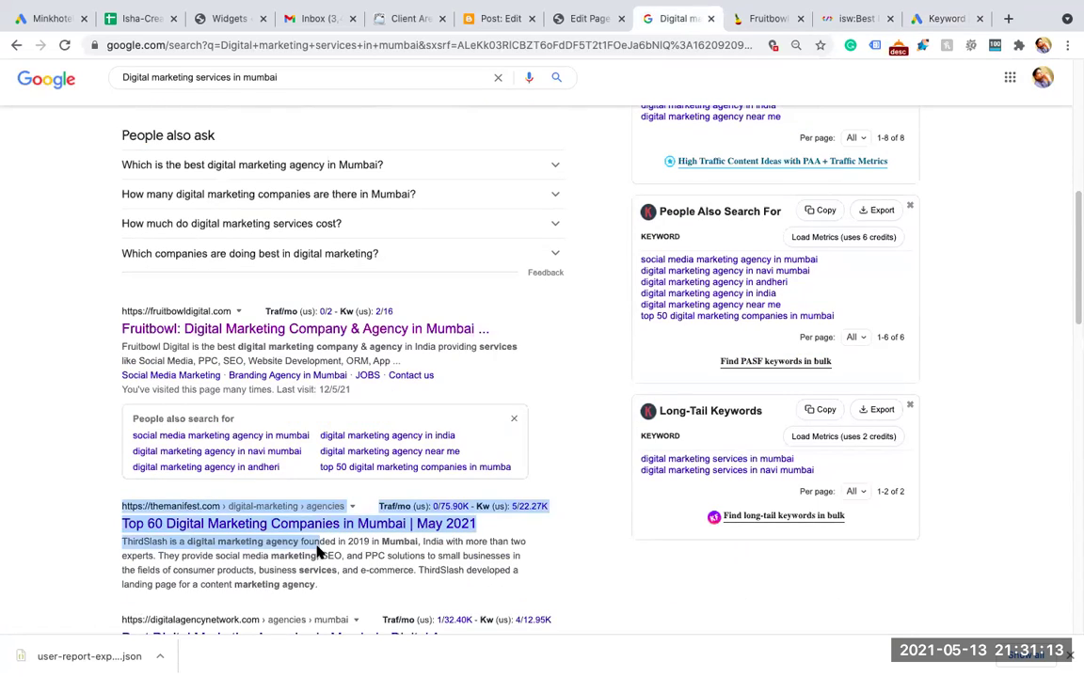
Open a new browser tab and write "rank brain. AI bot" in its address bar as a note, without running the search.
click(1011, 16)
text(ra)
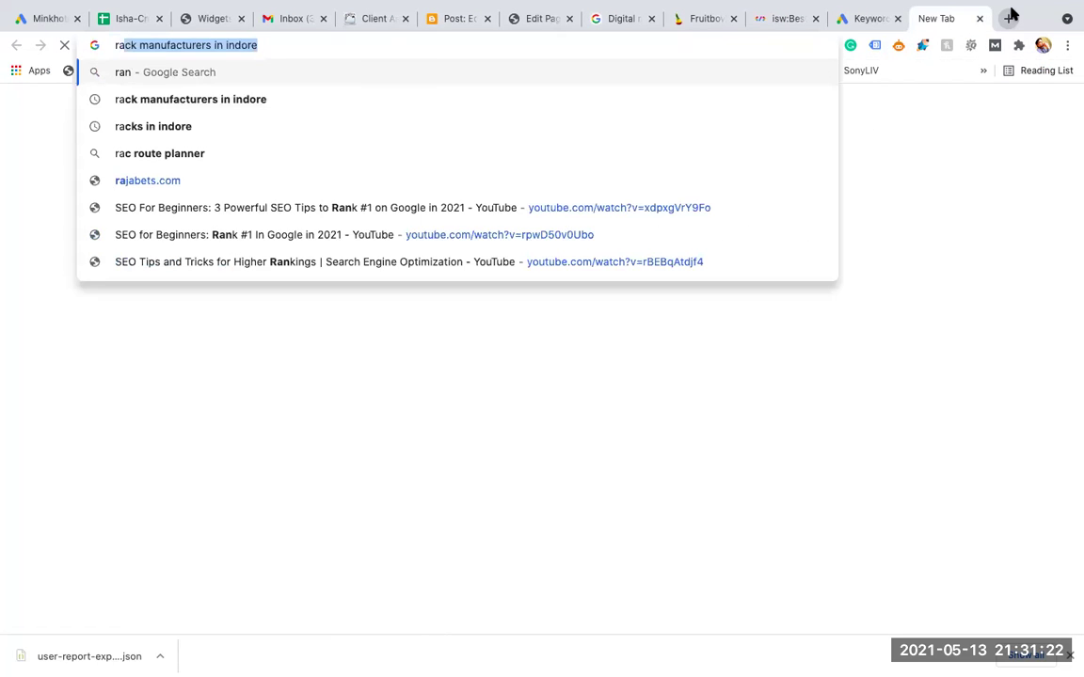
text(nk brain)
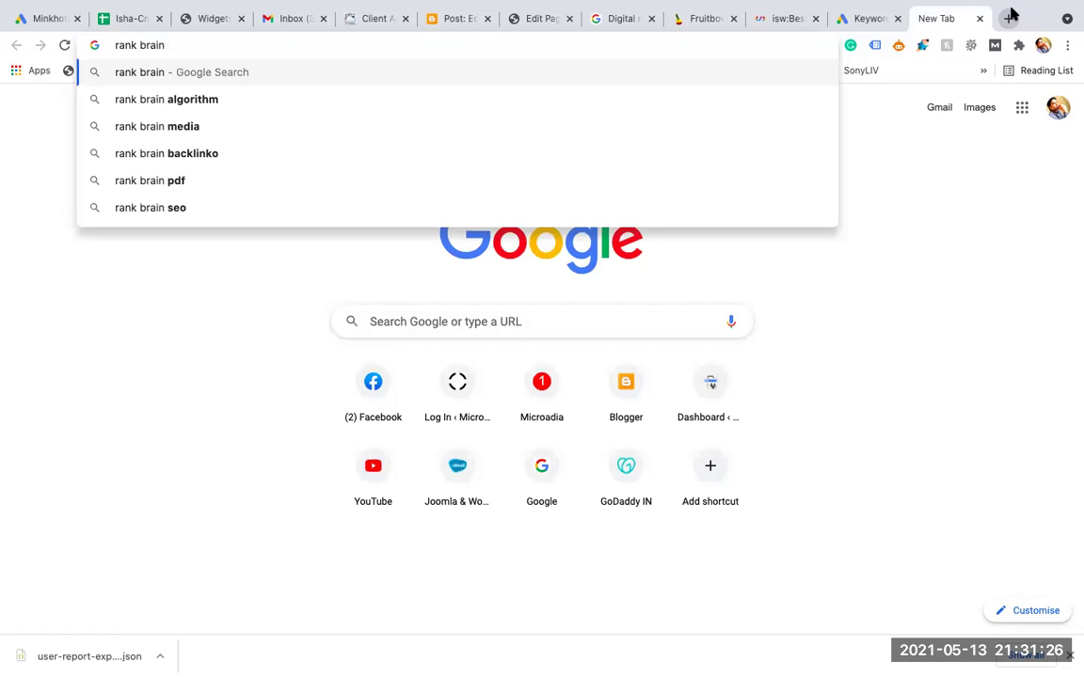
text(. )
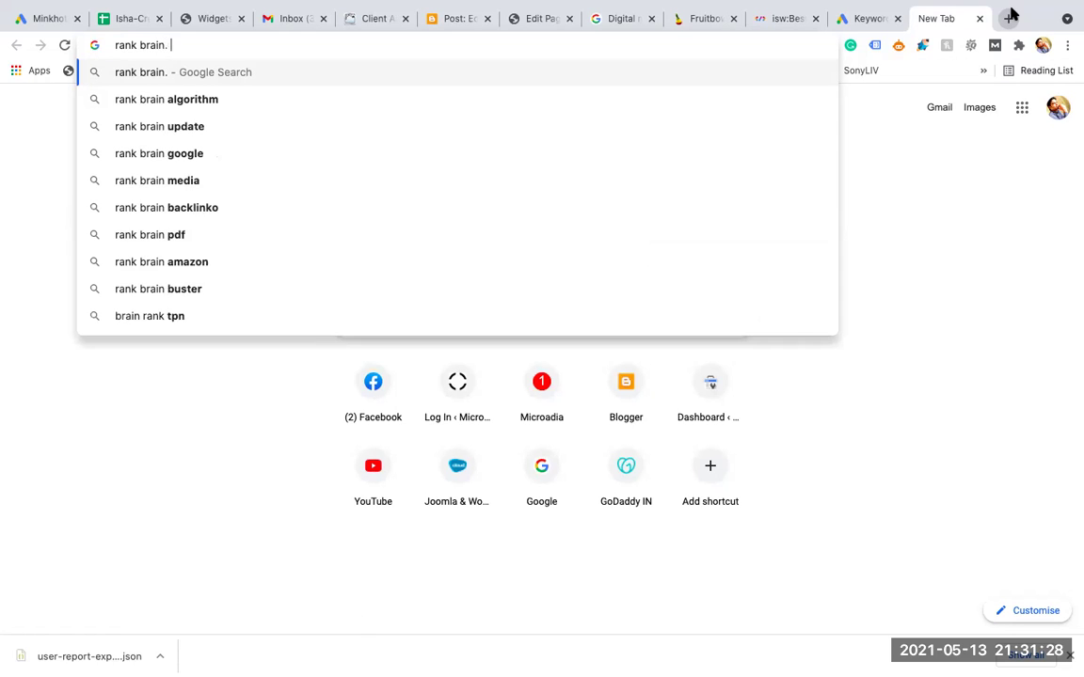
text(AI)
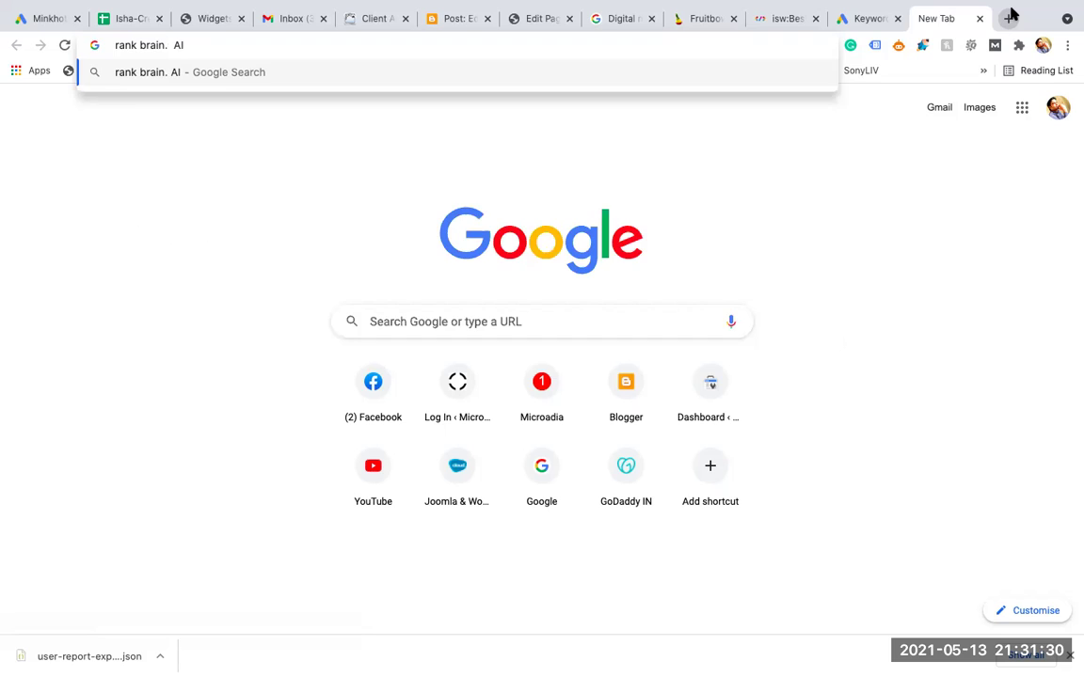
text( boat)
key(BackSpace)
key(BackSpace)
text(t)
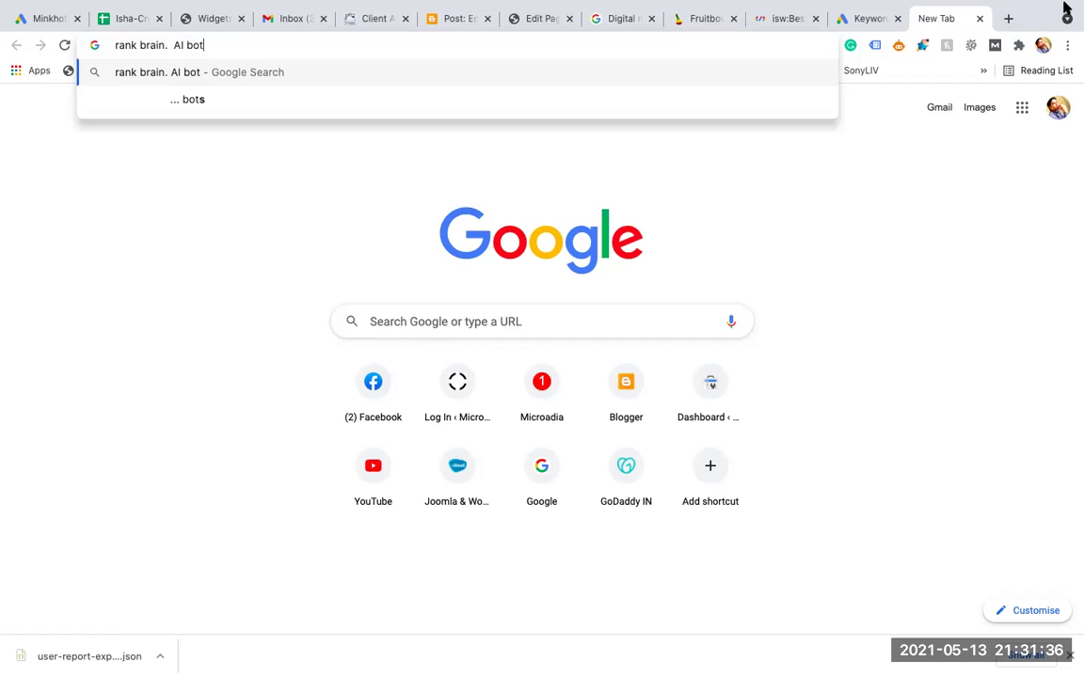
Return to the Google results for "Digital marketing services in mumbai" and highlight the fruitbowldigital.com listing's title and description.
mouse_move(1064, 2)
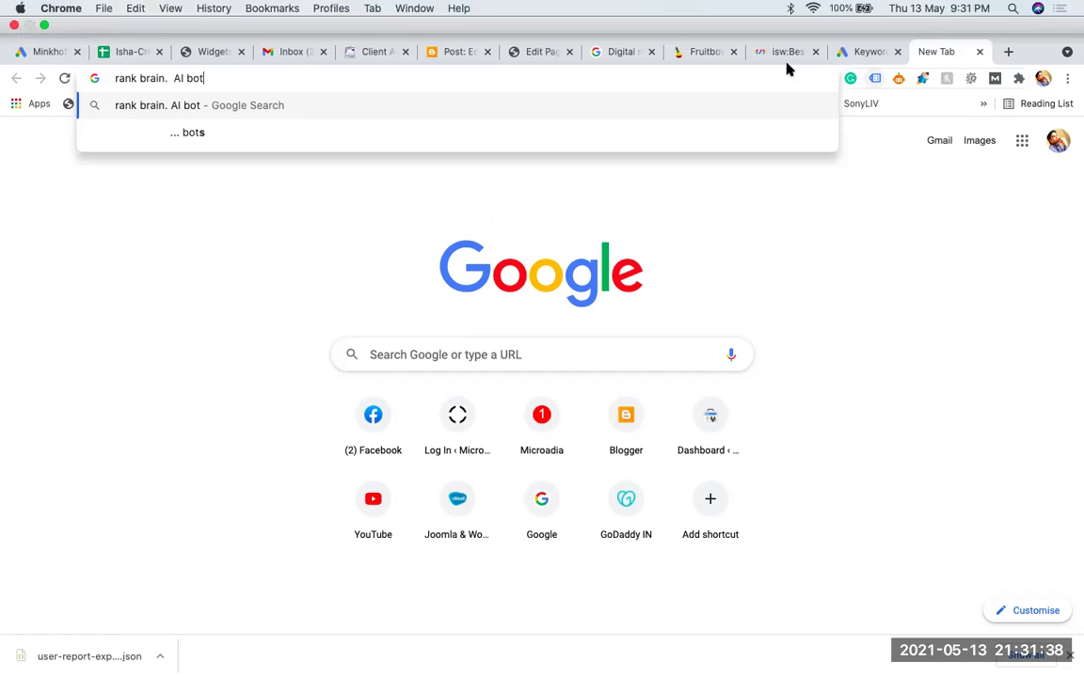
click(620, 21)
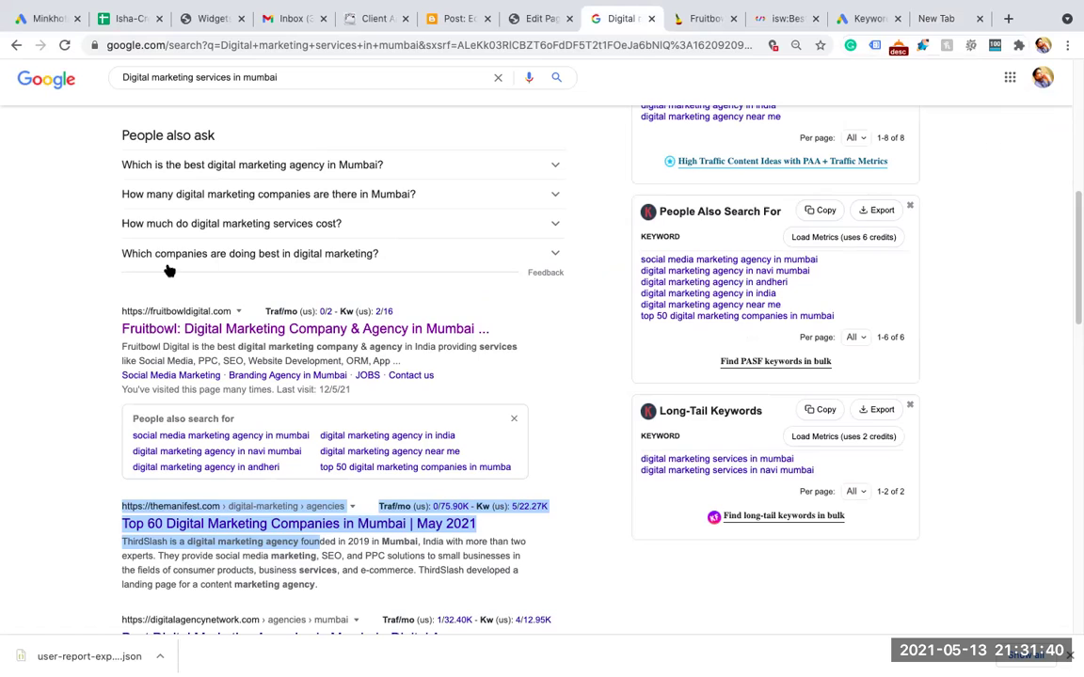
drag(160, 298, 232, 436)
drag(114, 376, 40, 377)
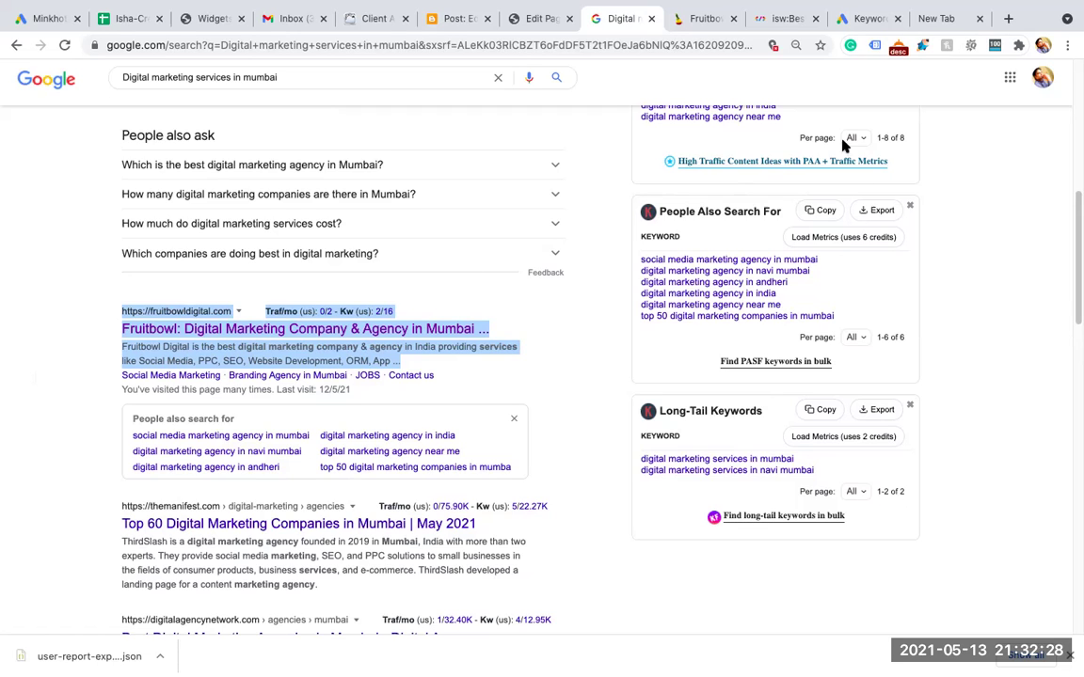
Go back to the new tab and replace the RankBrain note with "organic value".
click(934, 19)
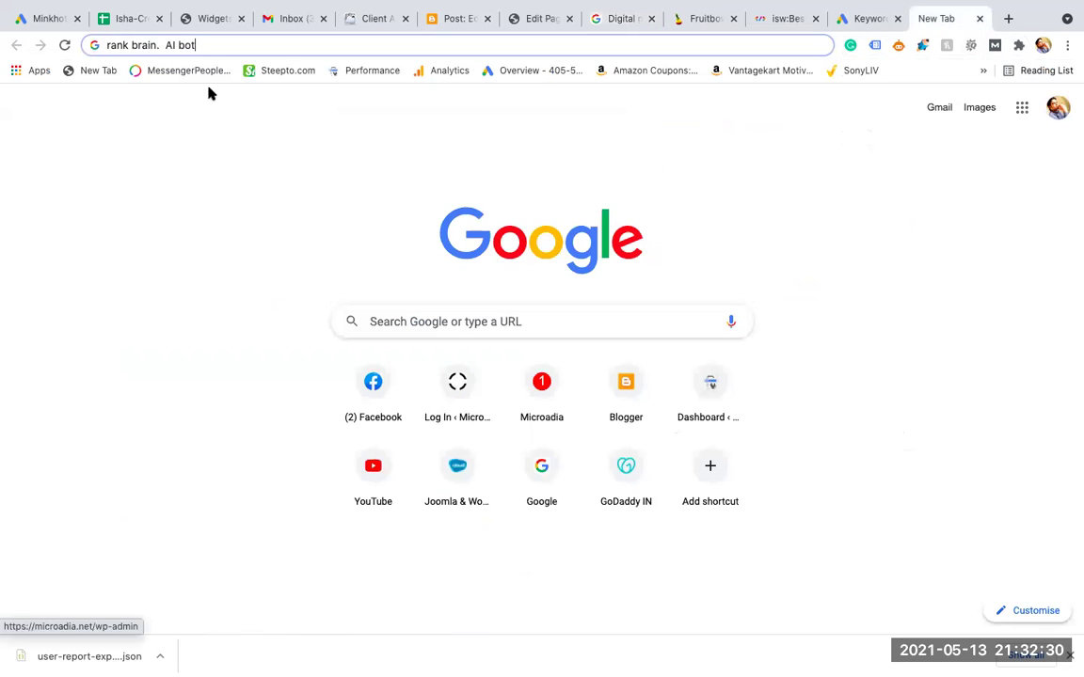
click(200, 47)
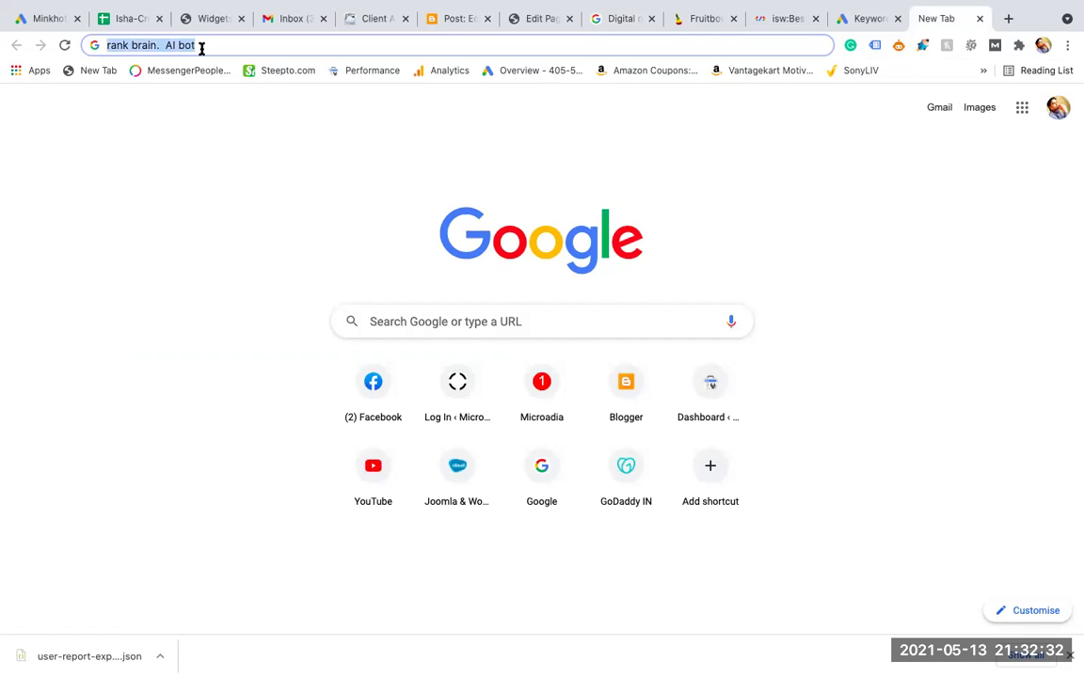
text(organ)
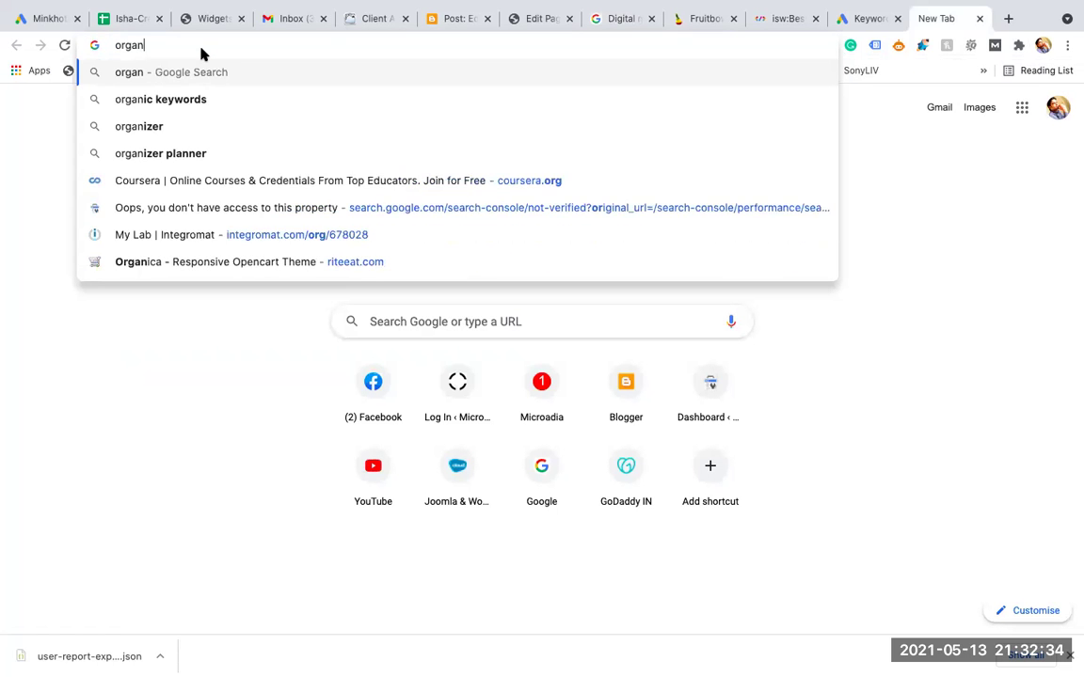
text(ic value)
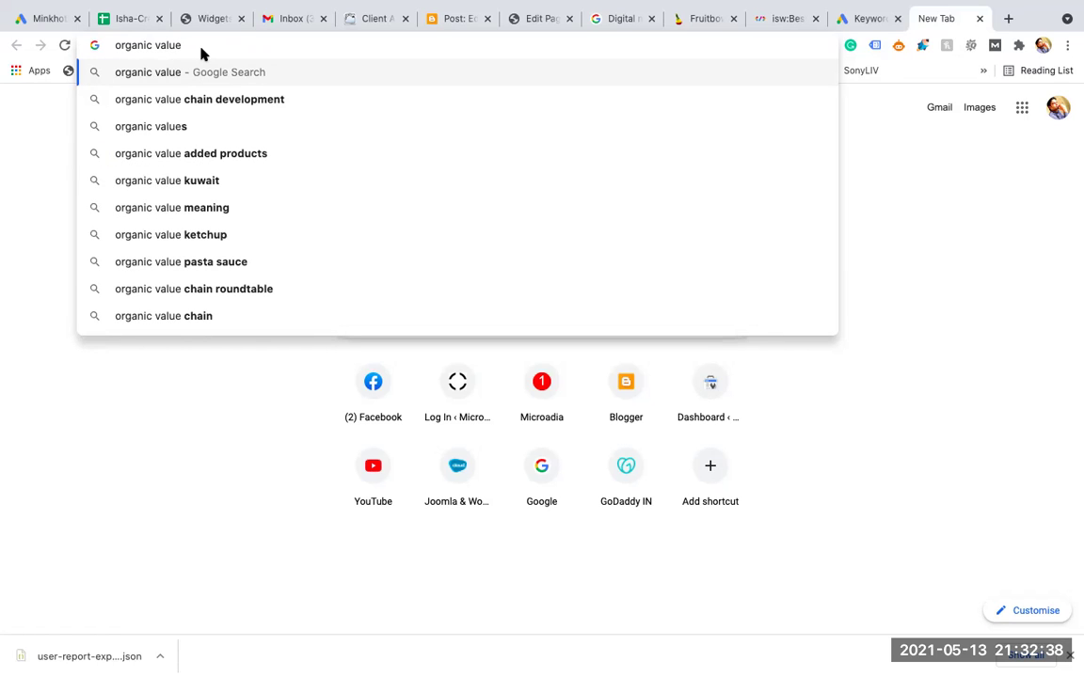
Replace the "organic value" note in the new tab with "daily time on website", without running the search.
triple_click(191, 45)
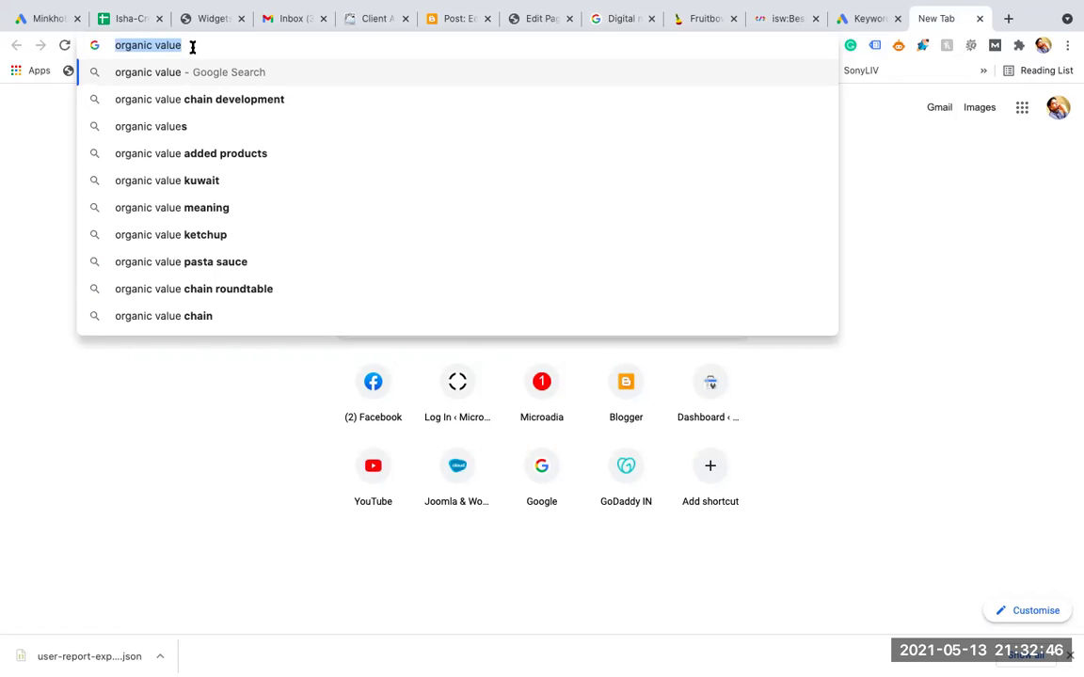
text(di)
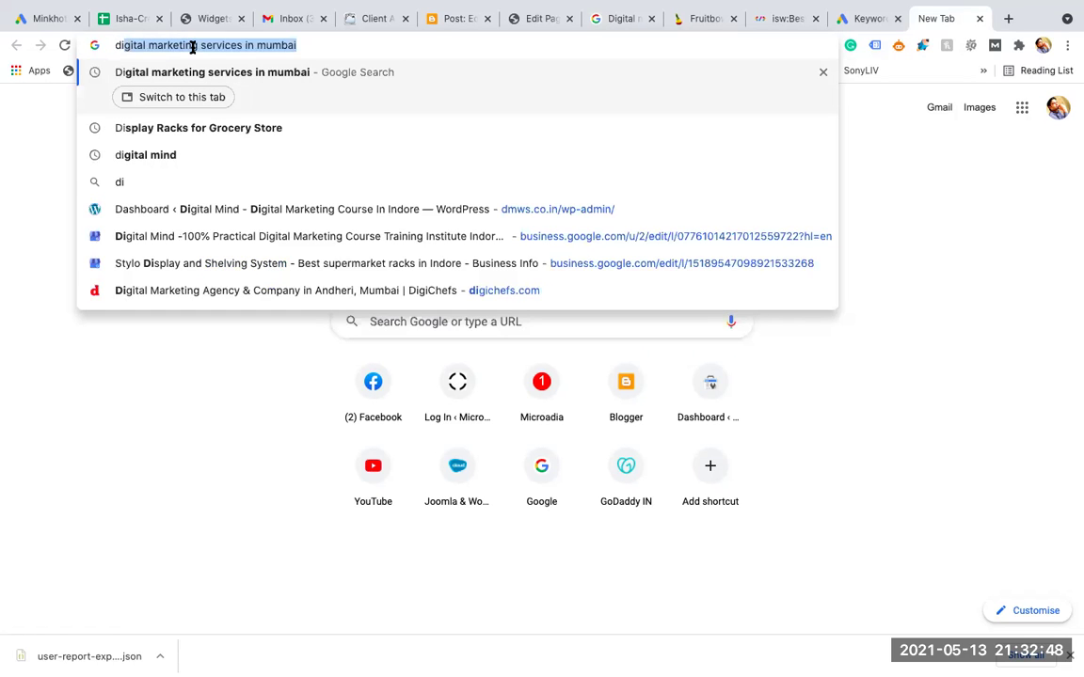
key(BackSpace)
text(ail)
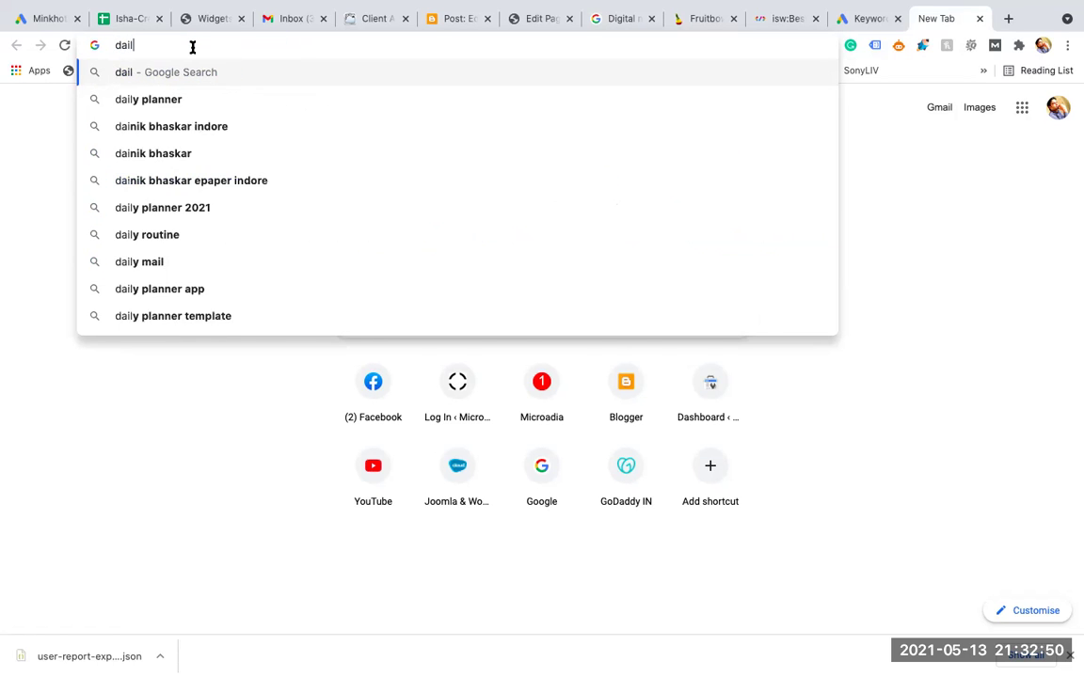
text(y time o)
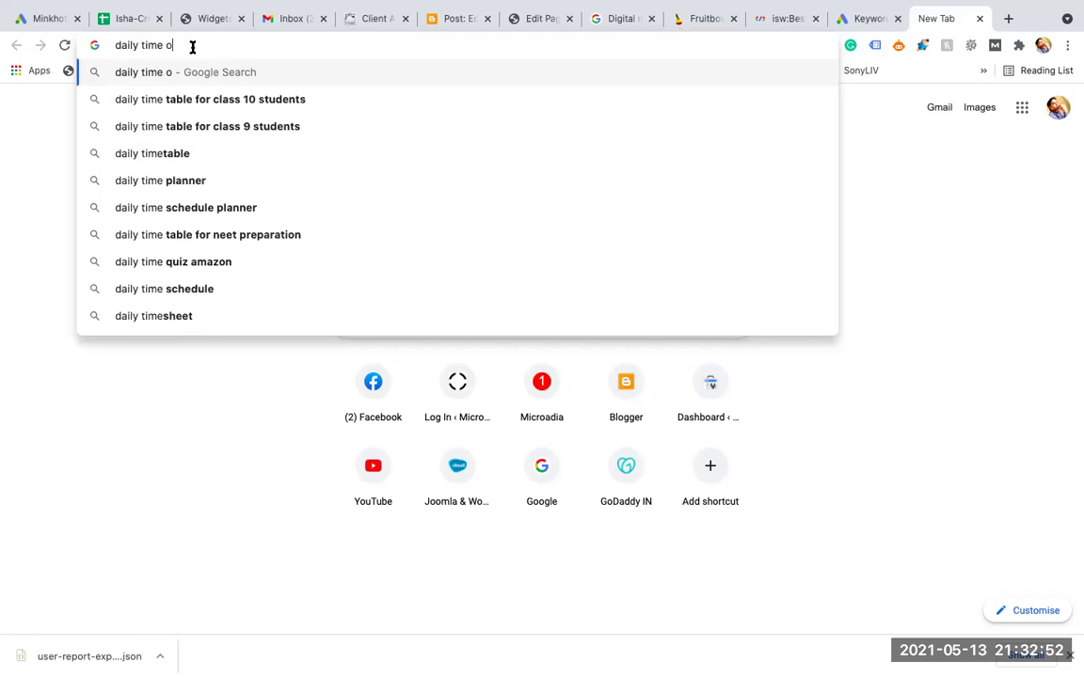
text(n website)
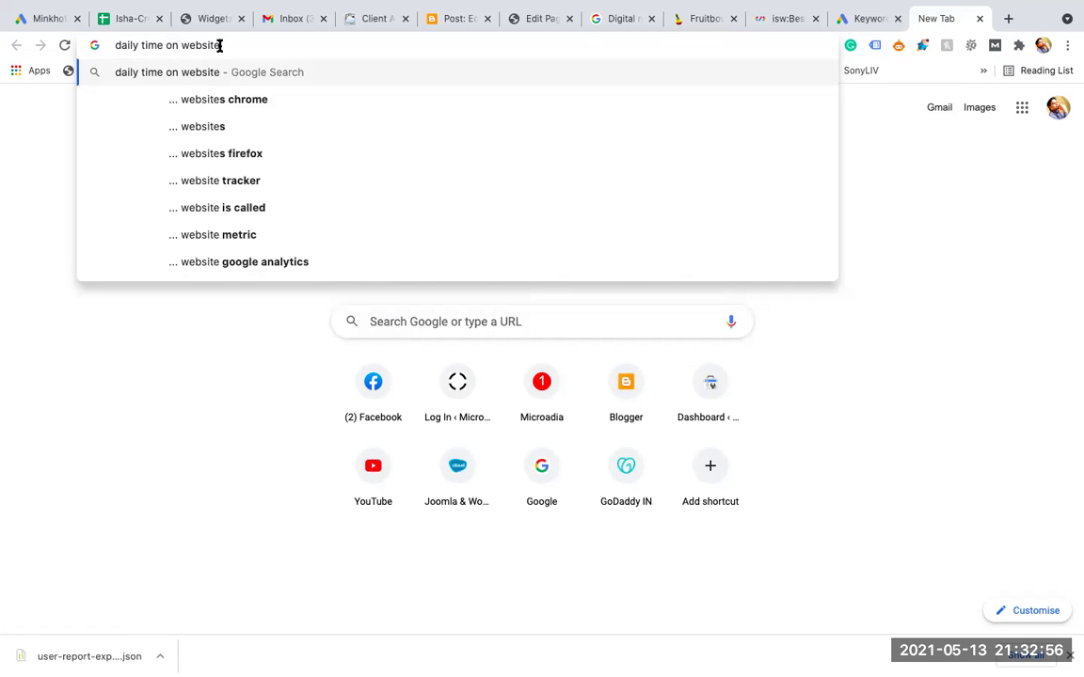
End the "daily time on website" note with a period and append "3. bounce rate" as another ranking factor.
key(super+a)
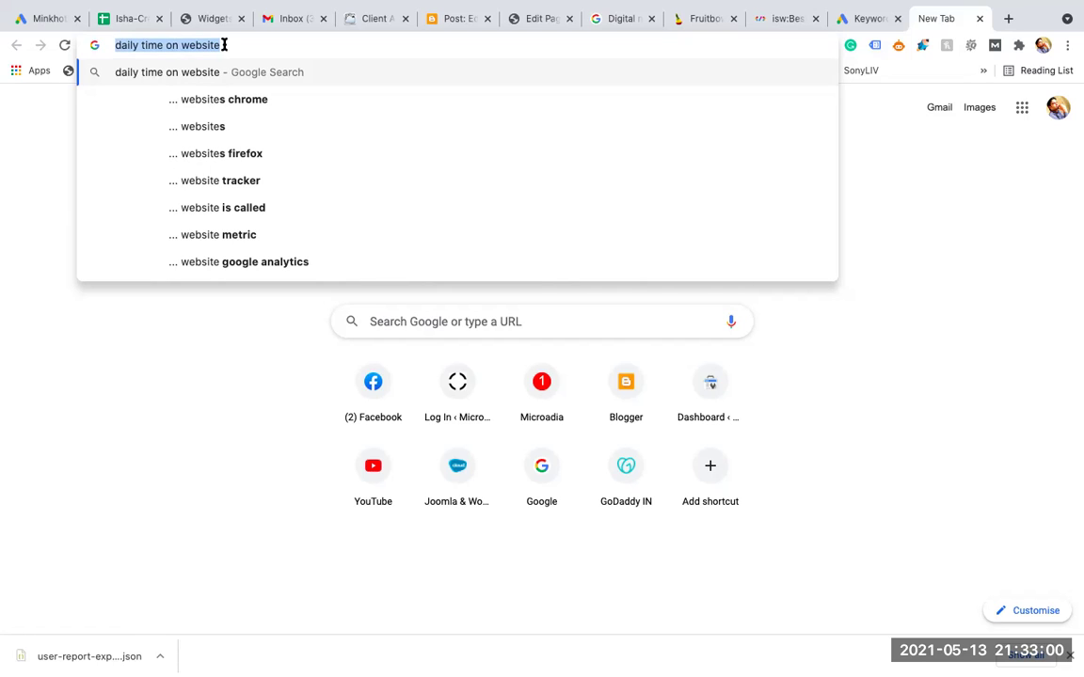
click(225, 45)
text(.)
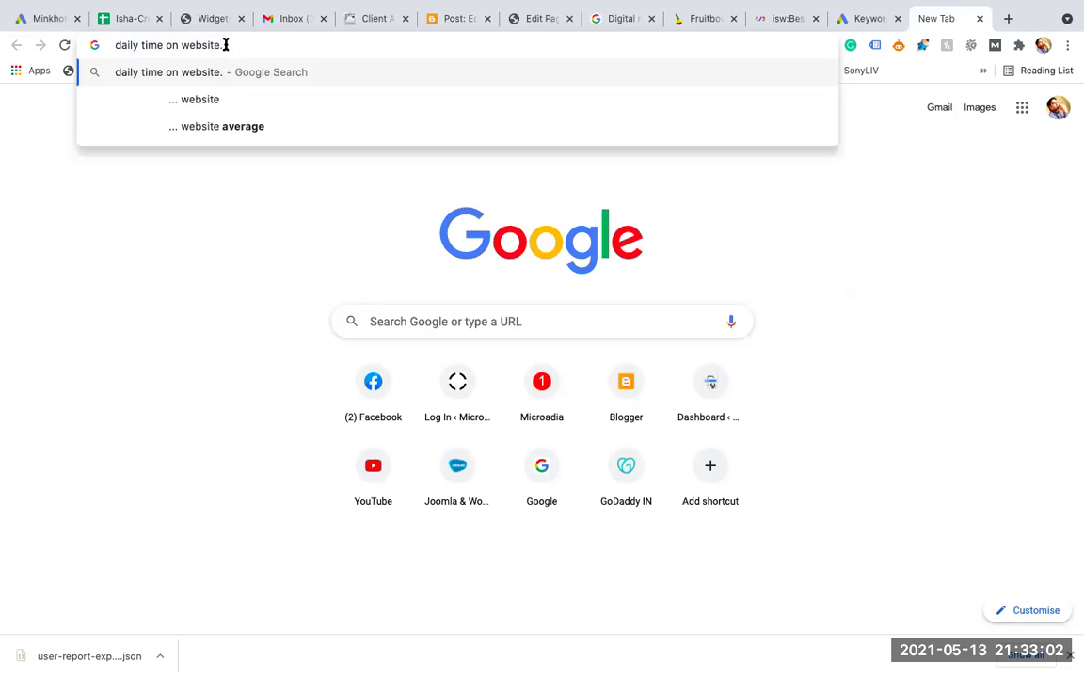
text( 3. bounc)
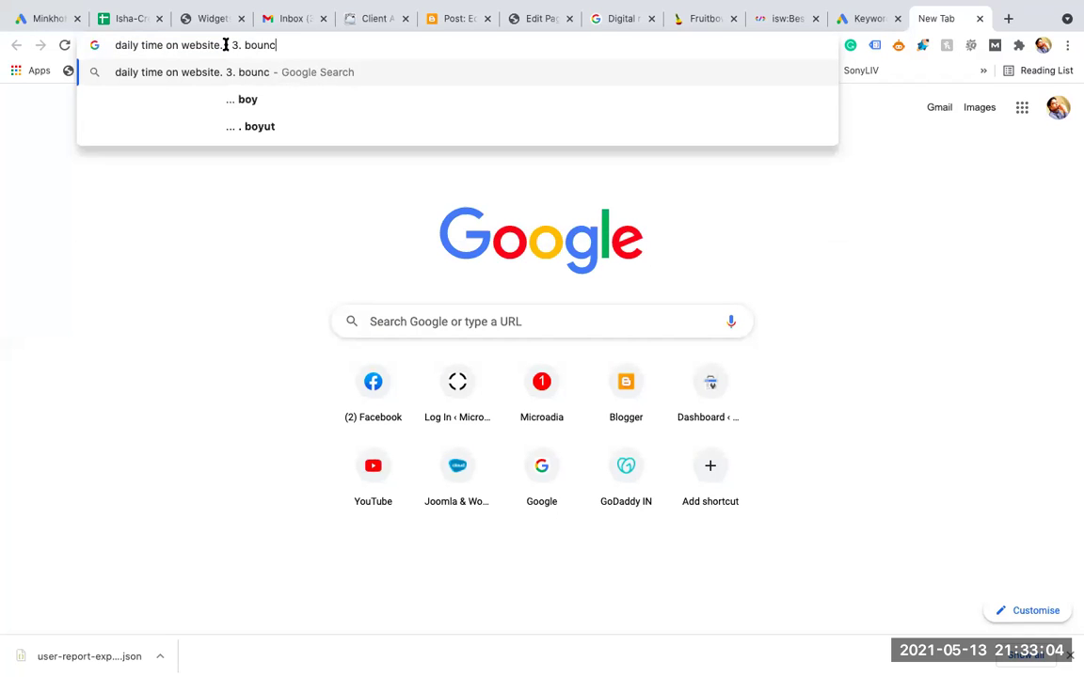
text(e rate   )
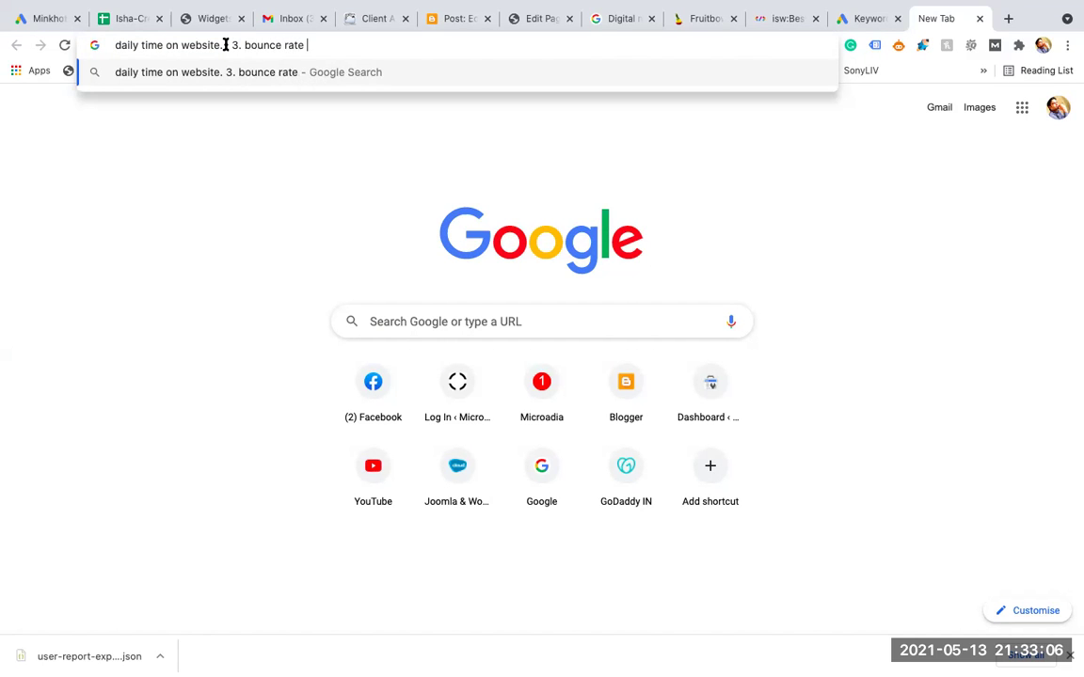
Append "4. content quality." and "5. number of quality backlink" to the list of ranking factors in the new tab.
text(4)
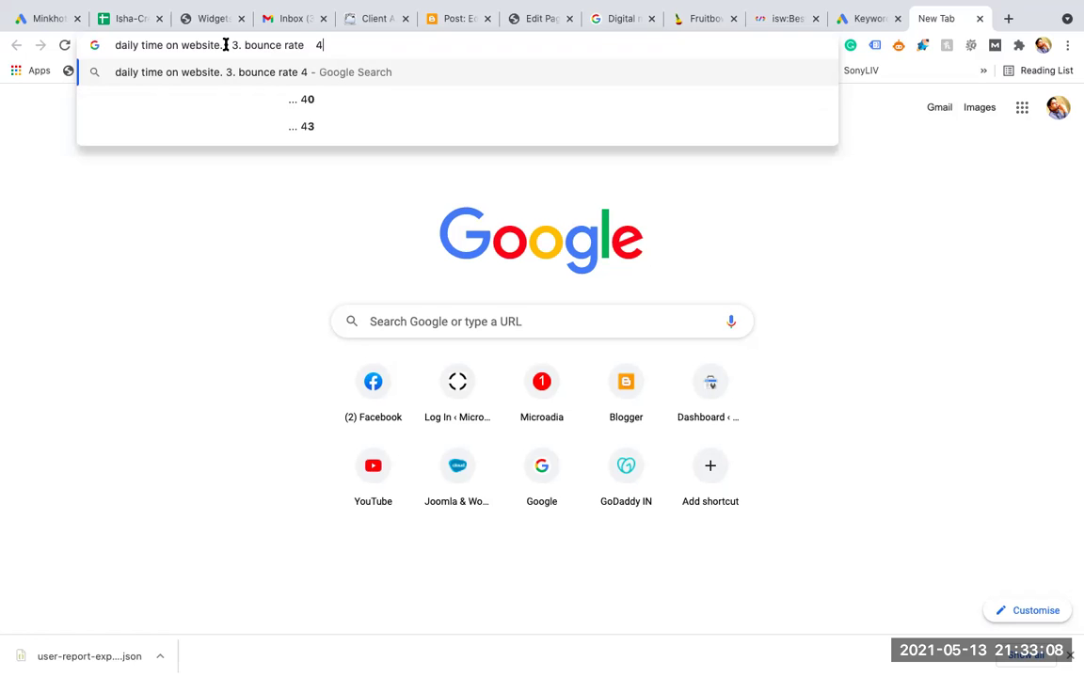
text(.  content )
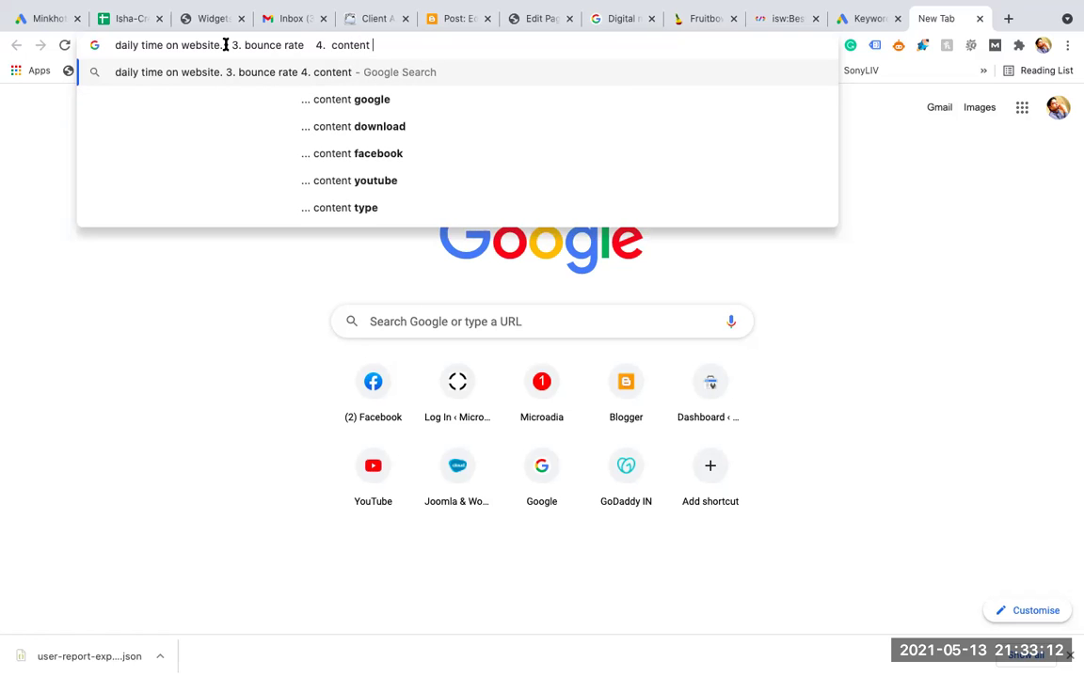
text(quality)
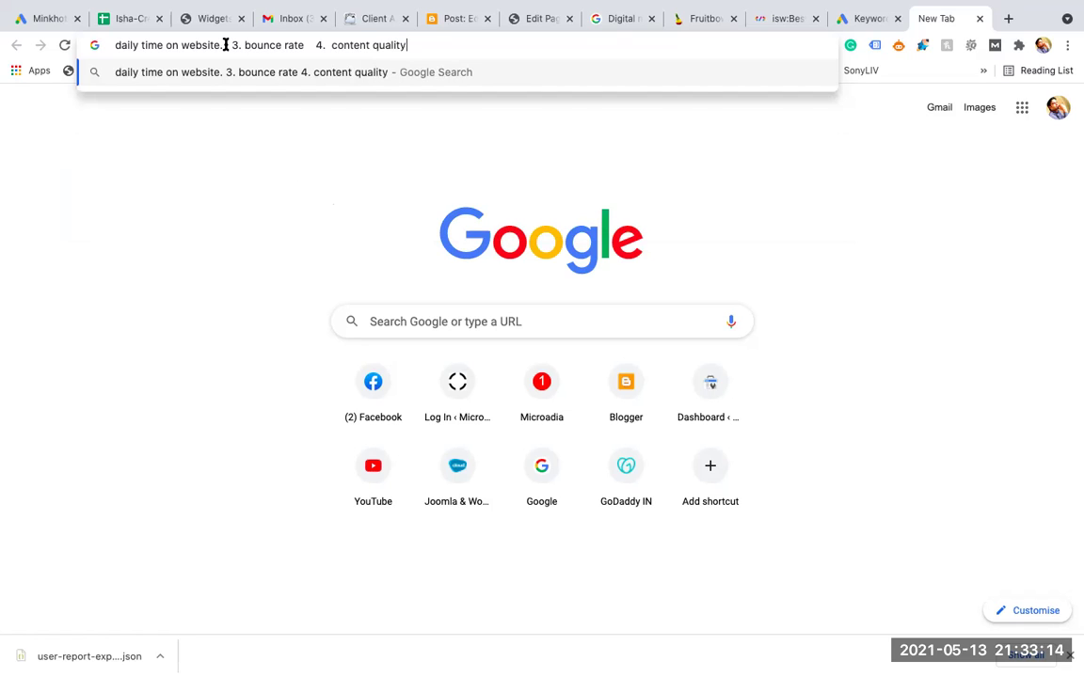
text(.  5)
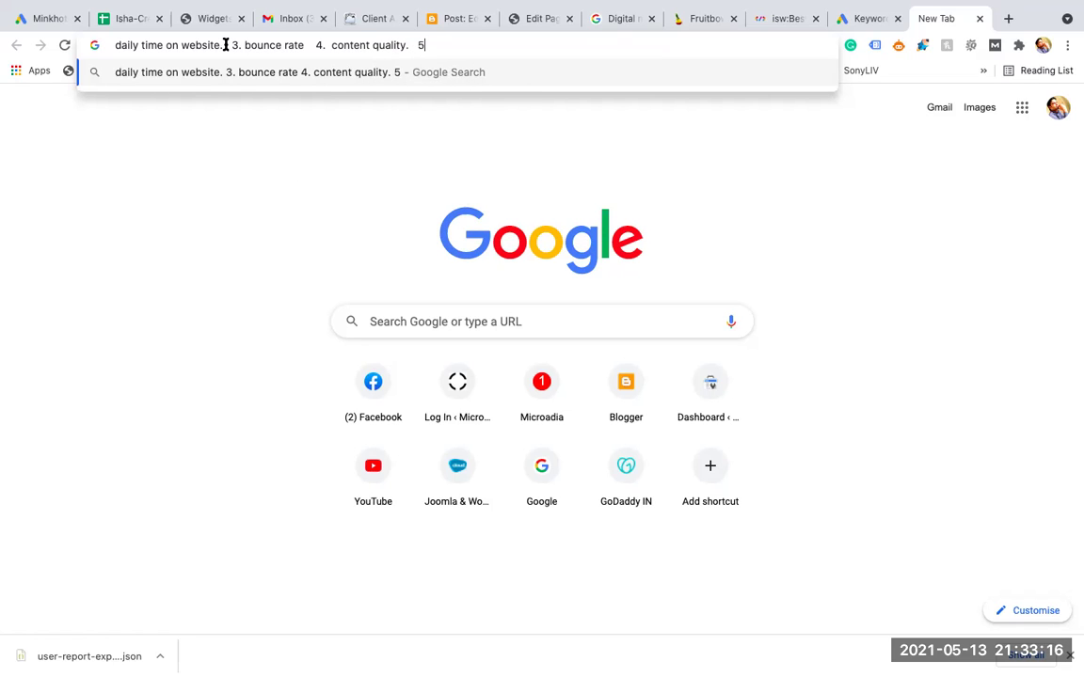
text(.  number of quality backlink)
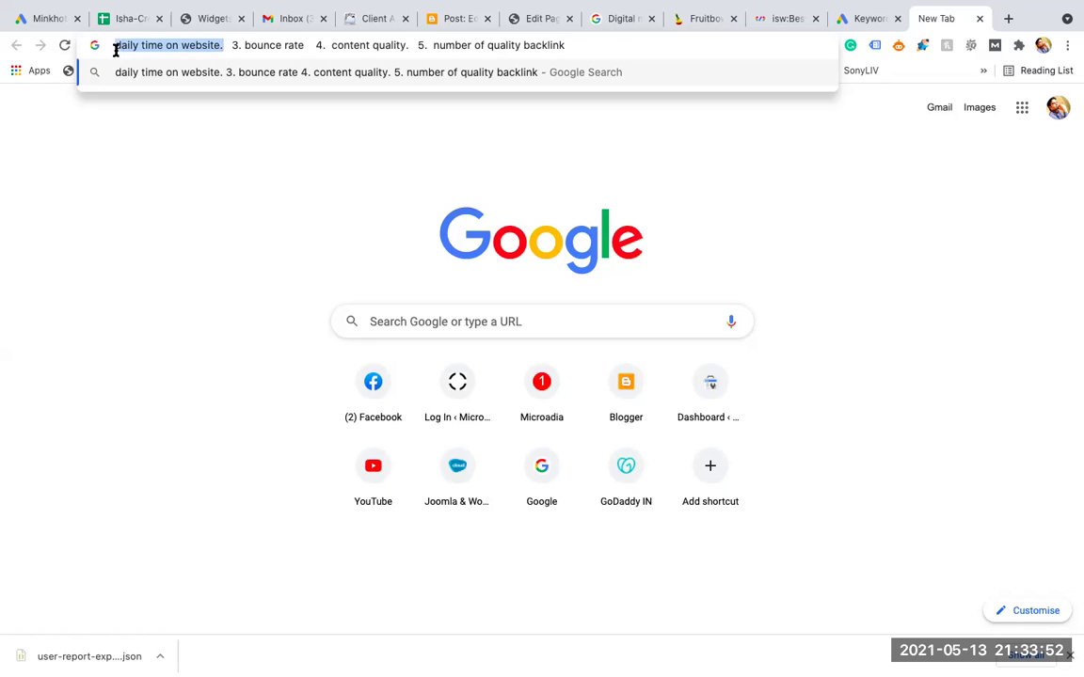
click(124, 45)
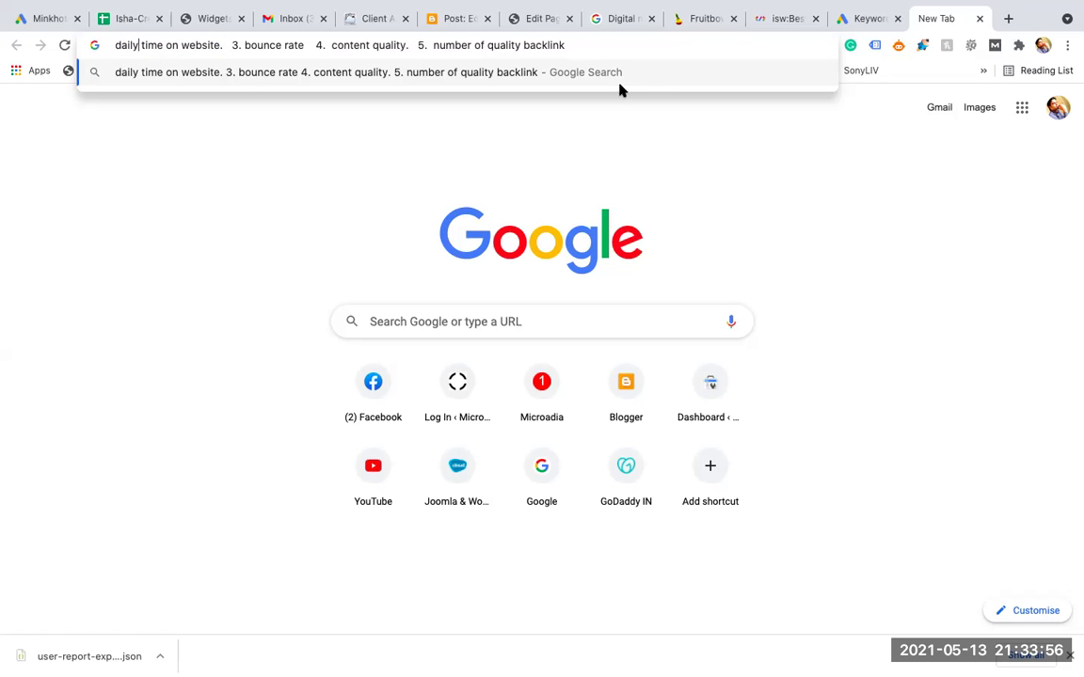
Return to the Google results and compare the fruitbowldigital.com listing's title and description with the search phrase.
click(621, 21)
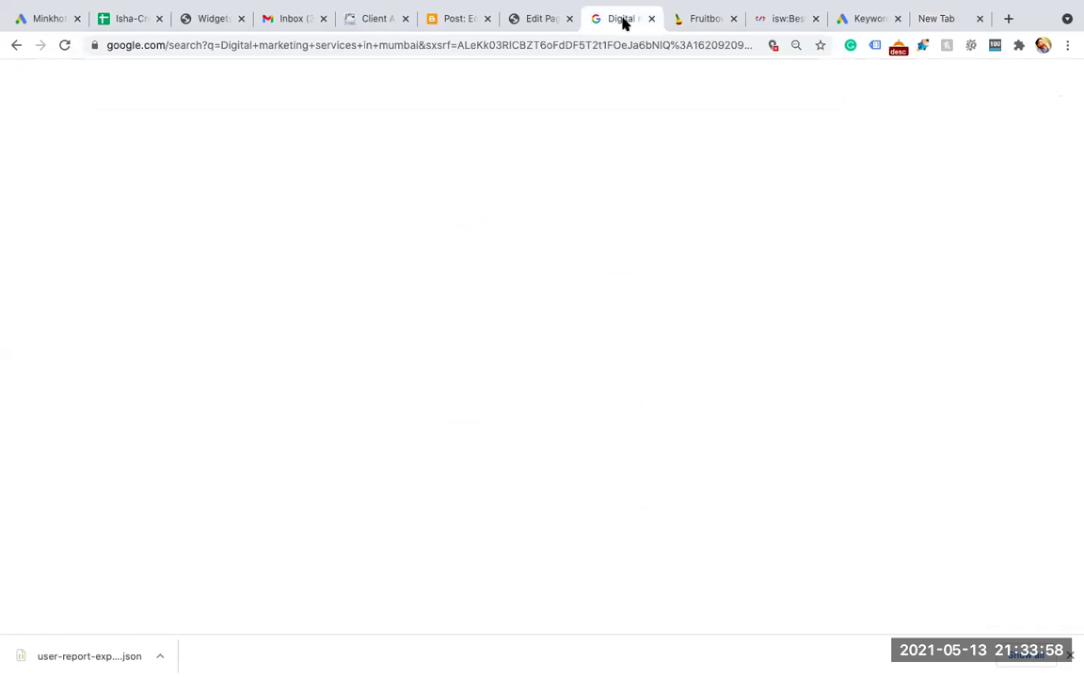
click(63, 322)
drag(1075, 270, 1071, 114)
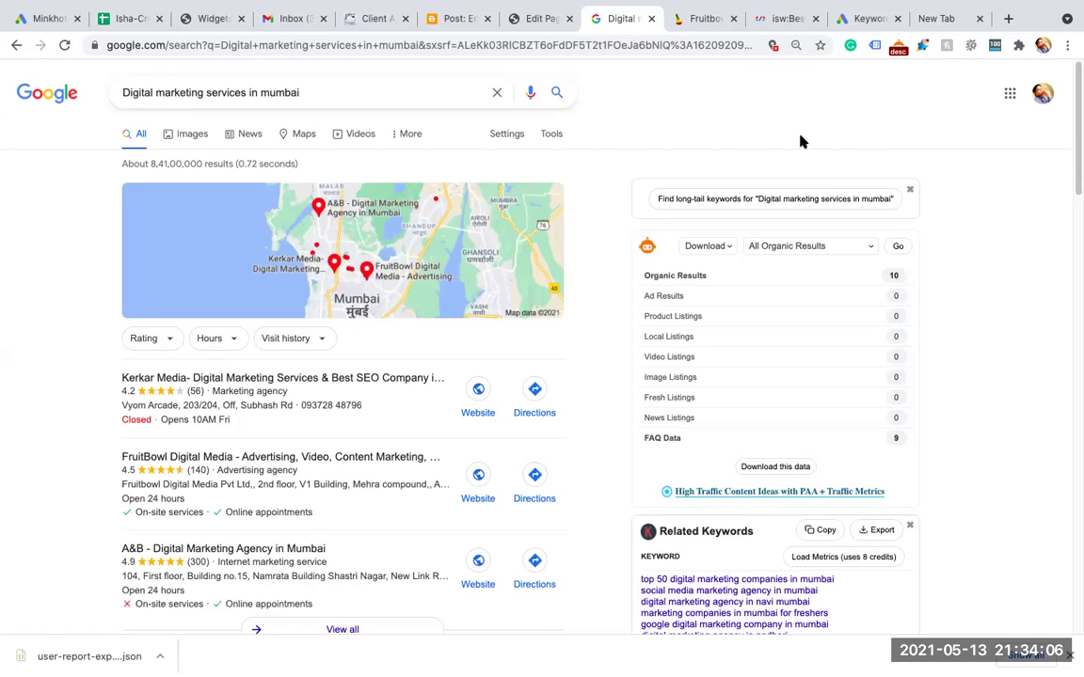
drag(1071, 191, 1076, 287)
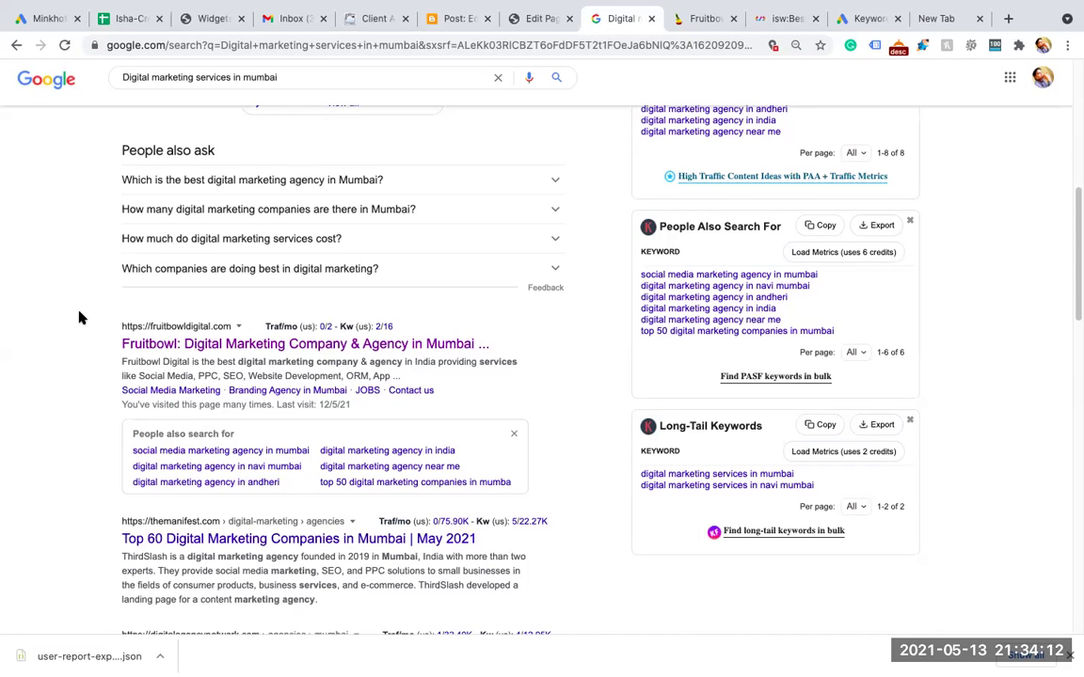
drag(201, 361, 210, 162)
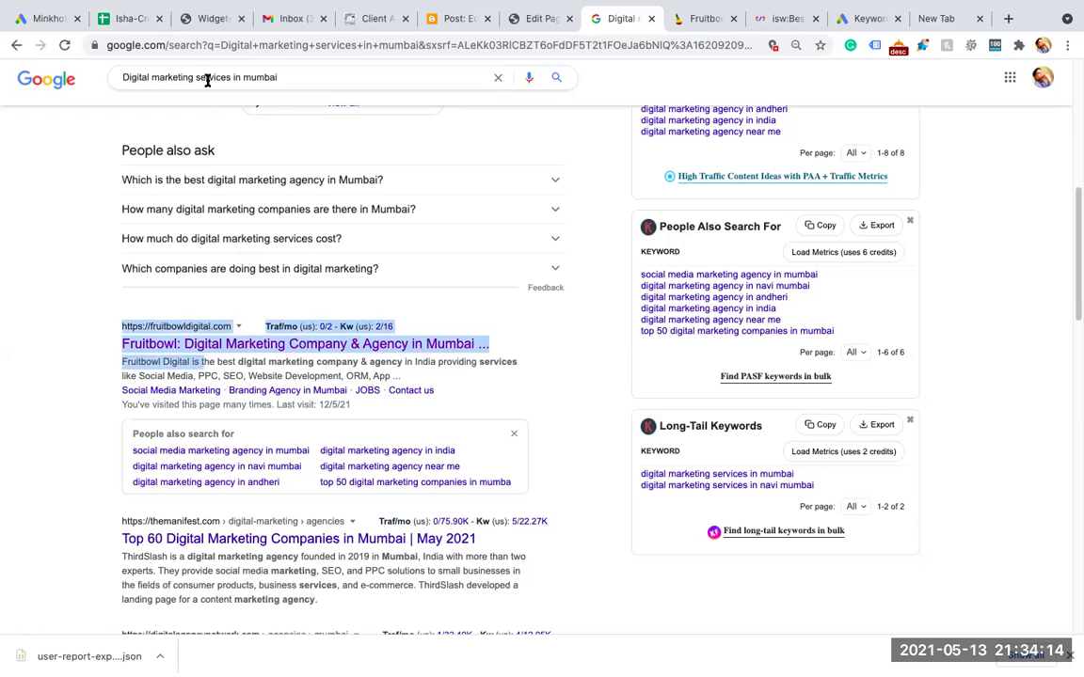
click(37, 349)
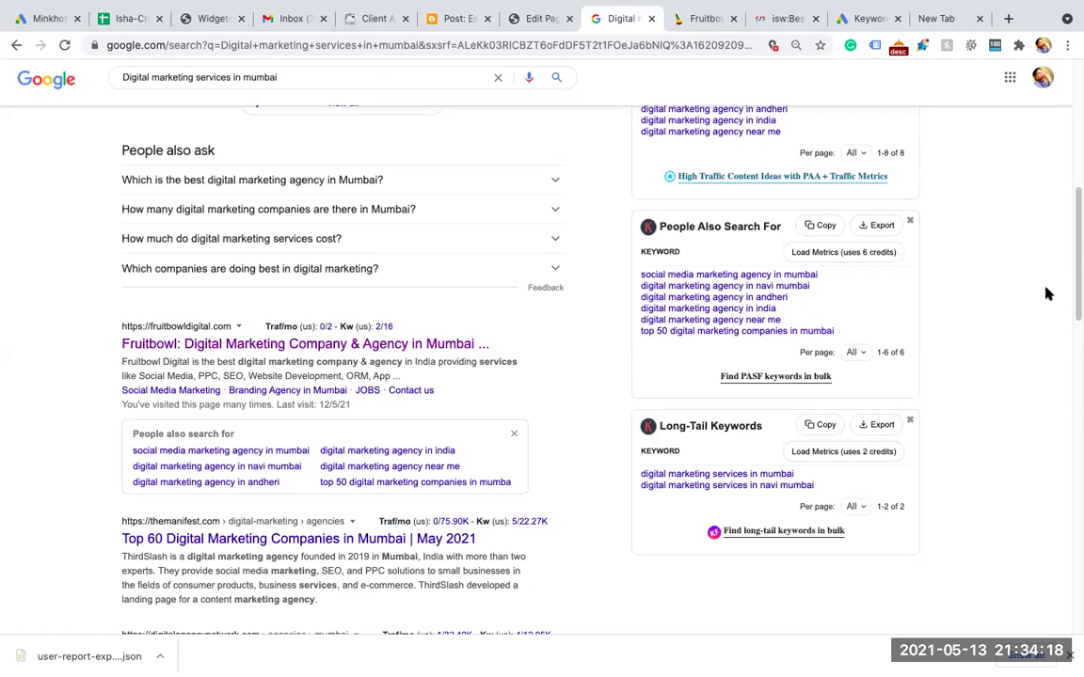
Look through the titles and descriptions of the remaining agency listings further down the results.
scroll(1073, 396, down, 7)
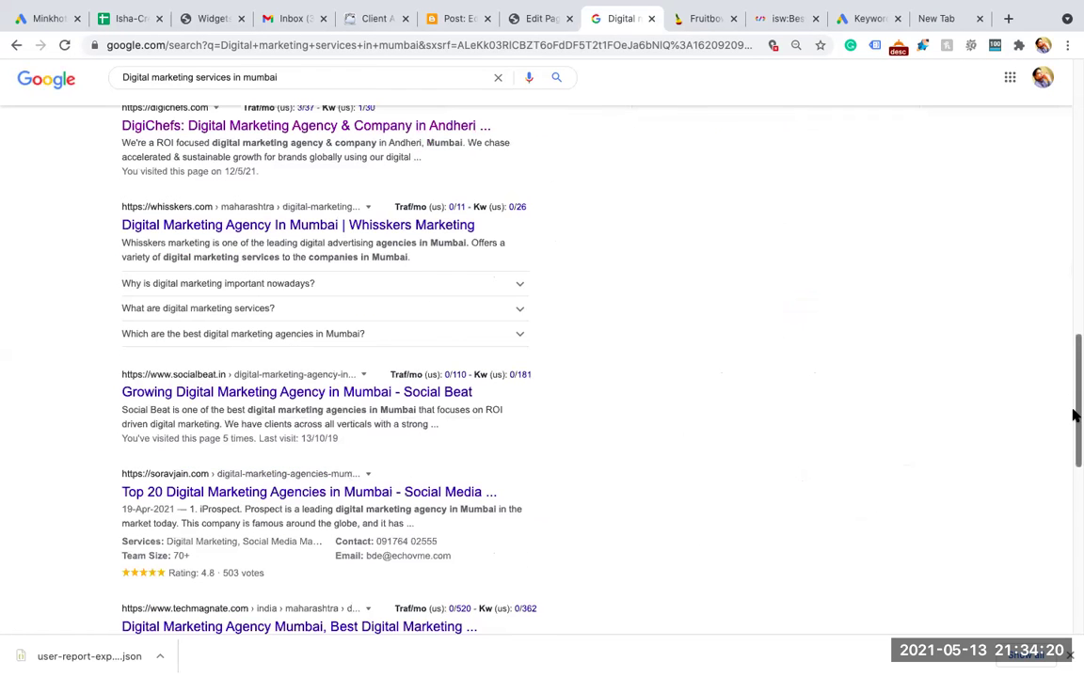
scroll(1073, 424, down, 1)
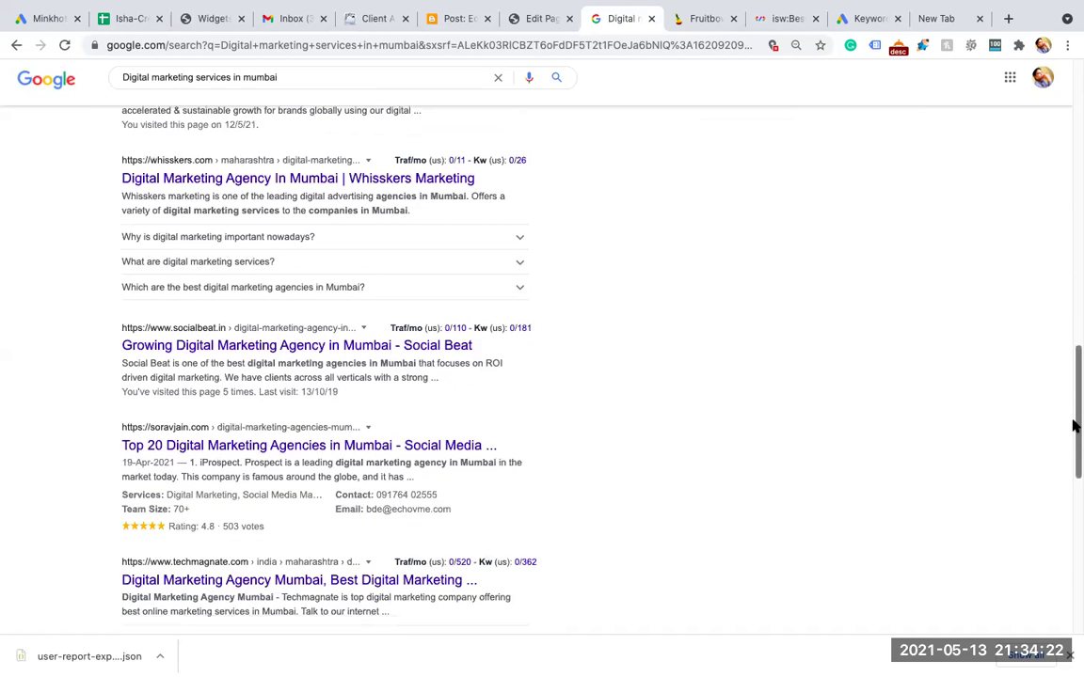
scroll(1072, 426, down, 5)
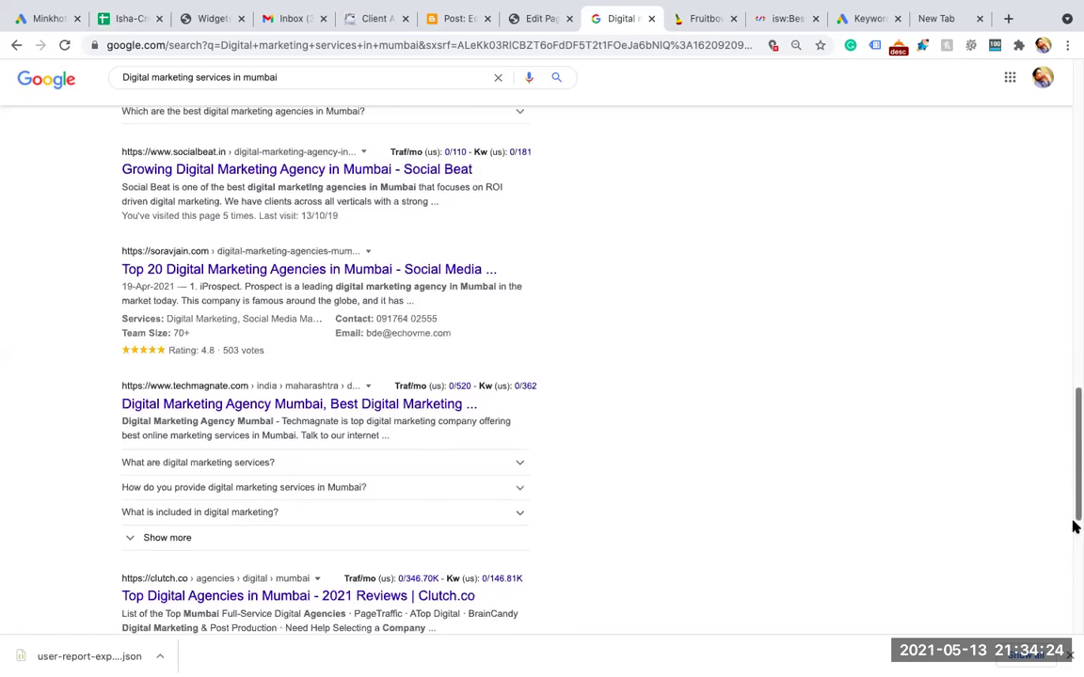
Examine the techmagnate.com listing's title and description in the Google results, highlighting them and comparing them with the neighbouring listings.
scroll(1075, 455, up, 2)
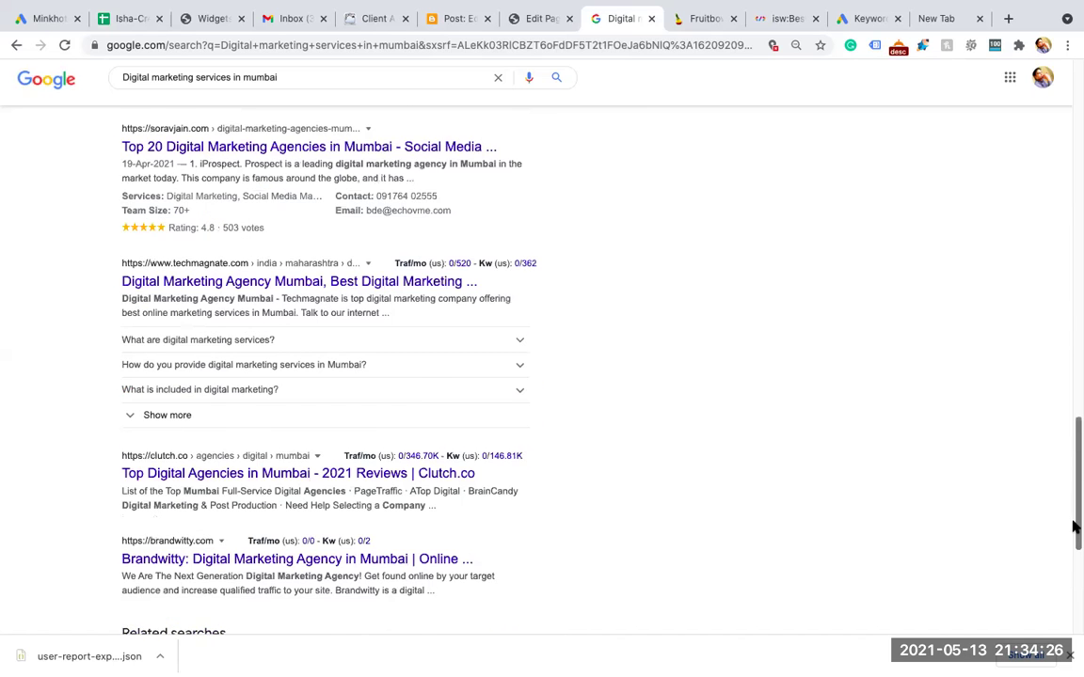
scroll(1074, 525, down, 2)
drag(114, 136, 478, 181)
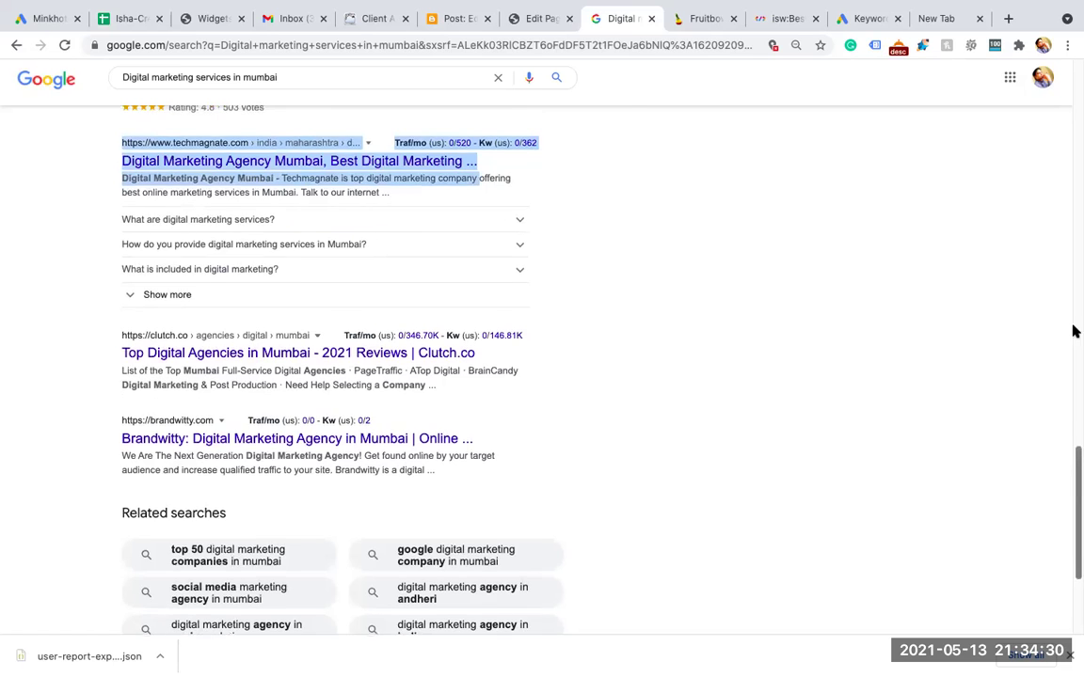
scroll(1072, 317, up, 7)
scroll(1072, 282, up, 6)
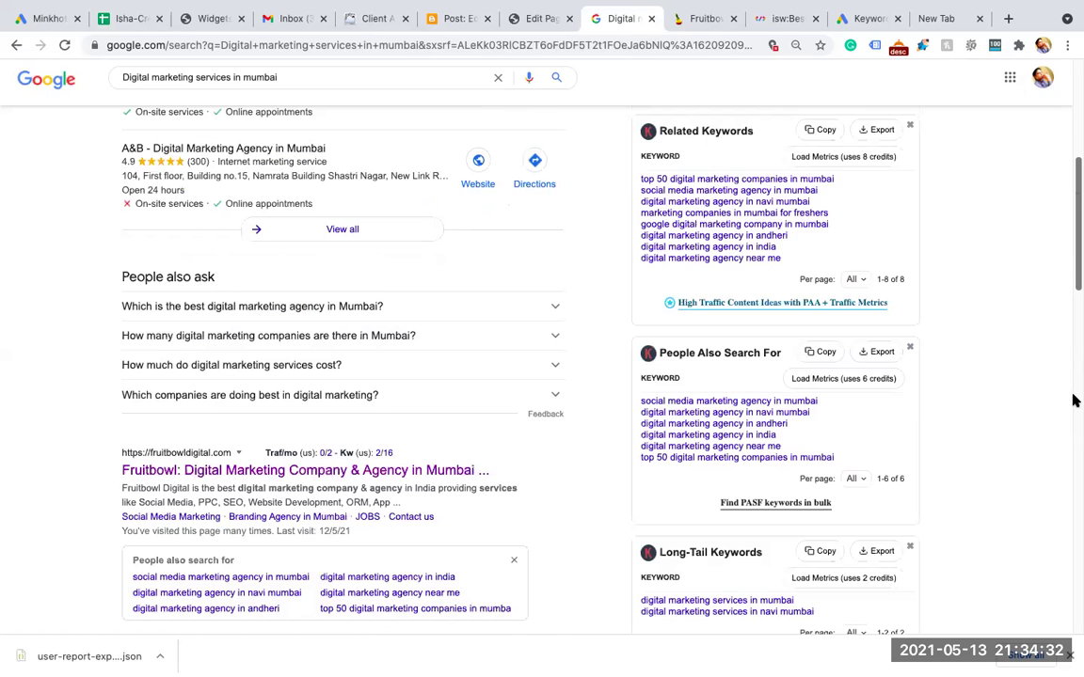
scroll(1073, 452, down, 13)
scroll(1035, 423, down, 1)
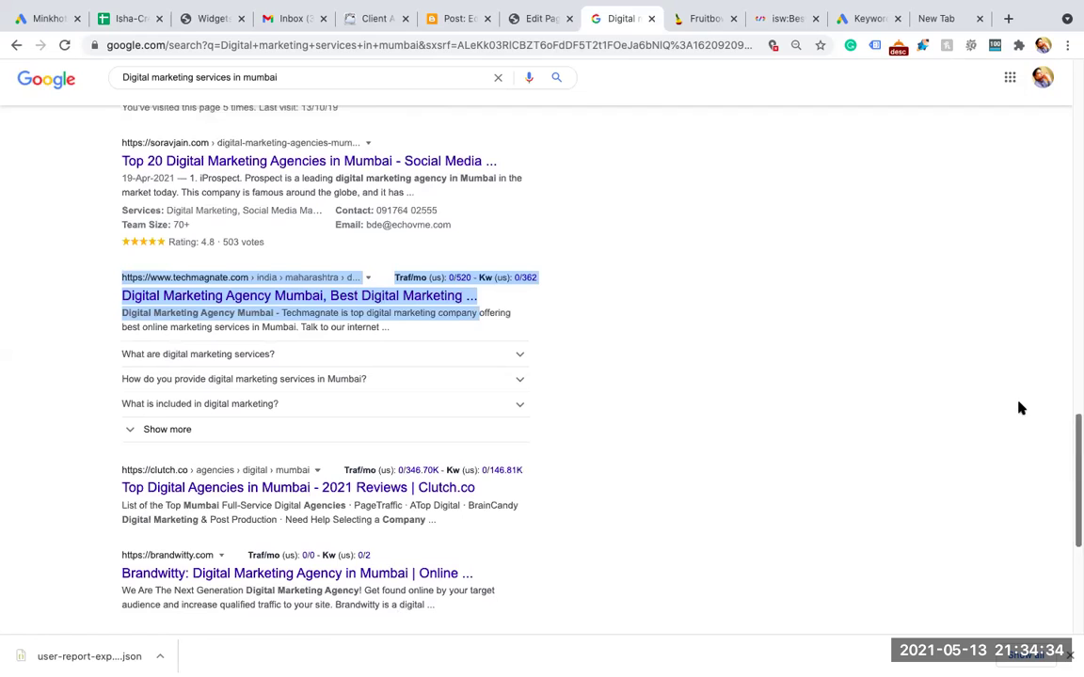
click(549, 318)
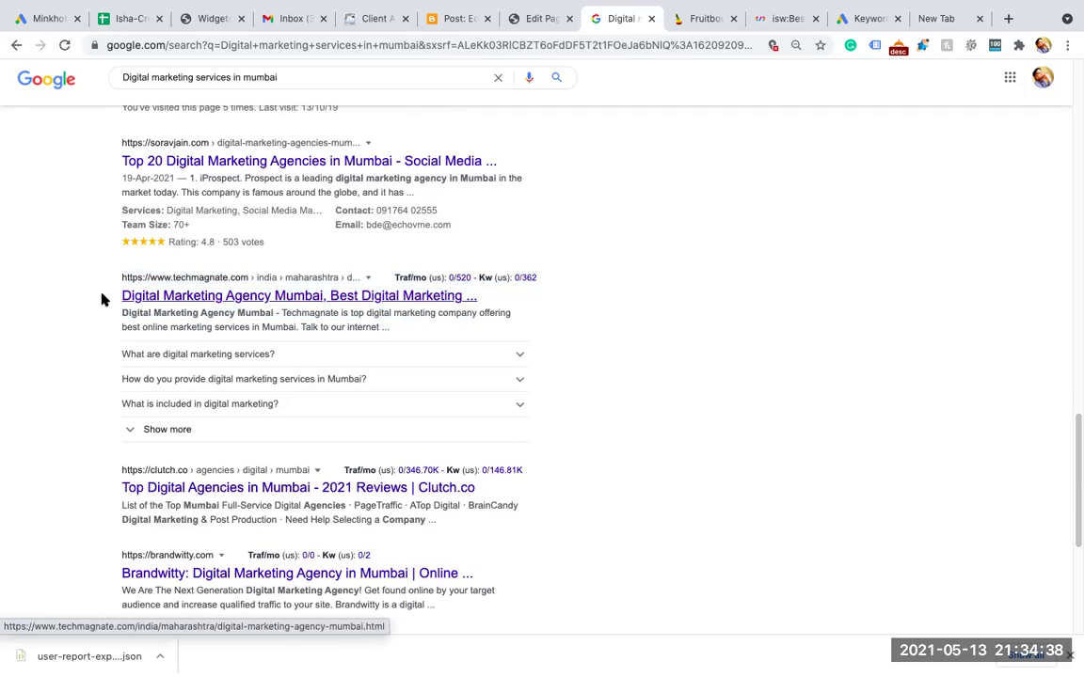
drag(201, 299, 346, 325)
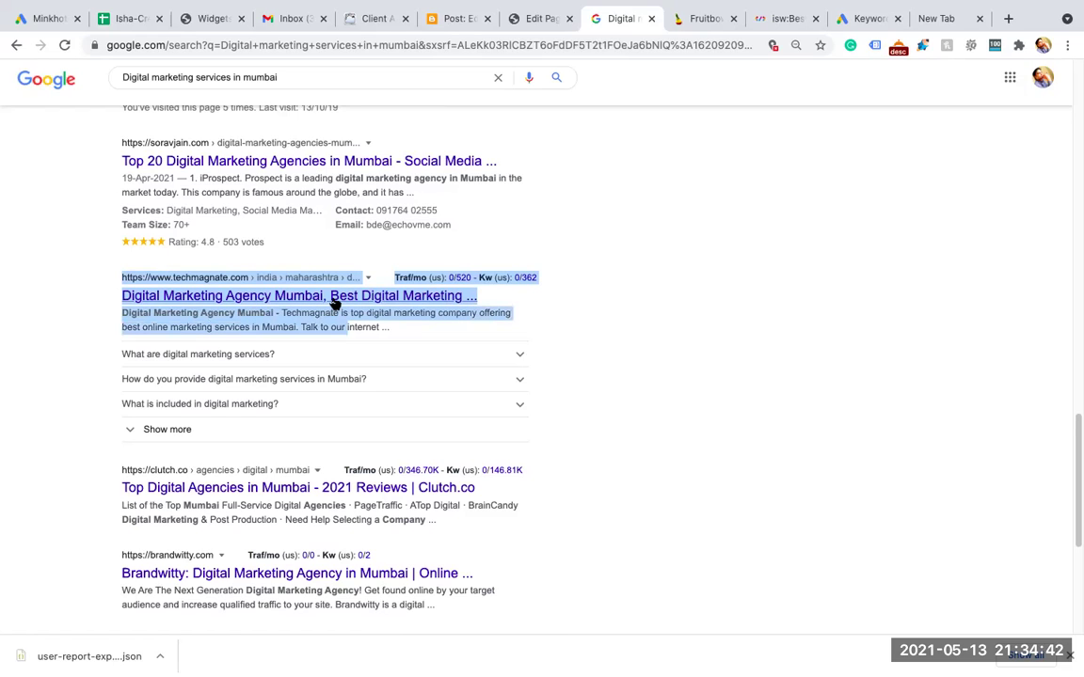
drag(1075, 448, 1068, 377)
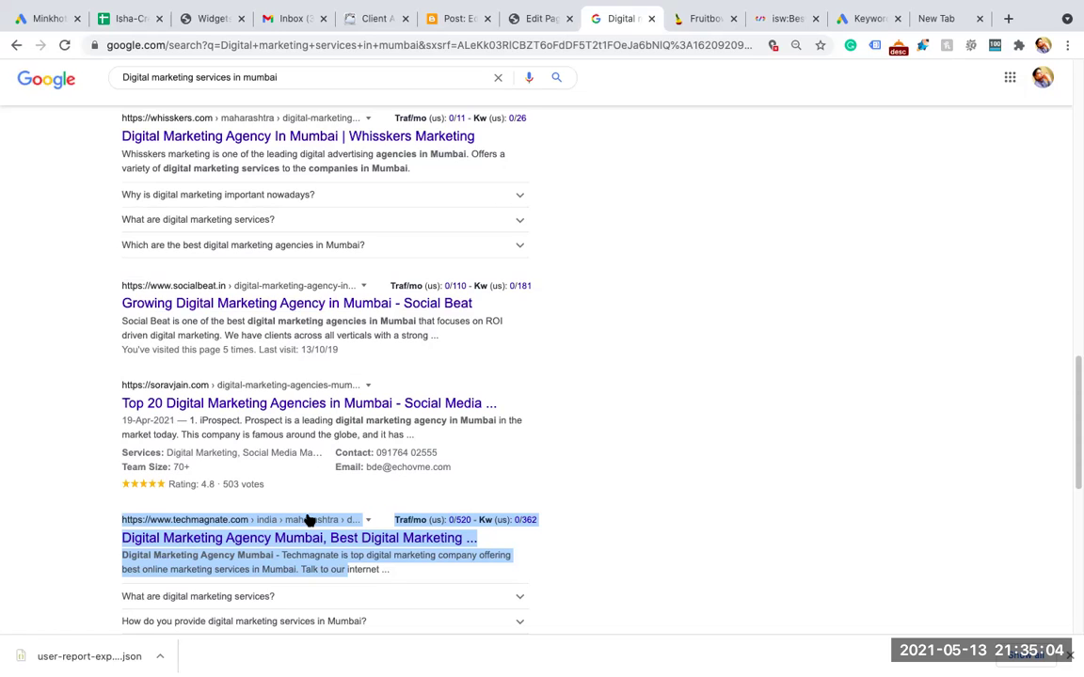
click(54, 503)
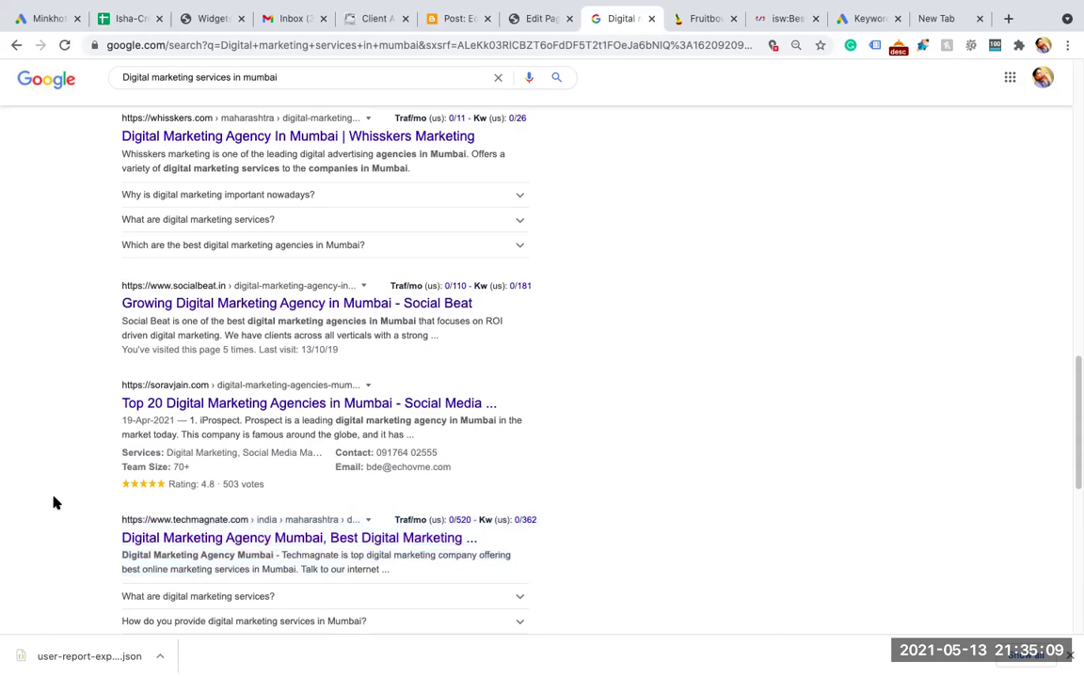
Open the techmagnate.com result in a new tab and look through its landing page from the heading to the FAQs.
middle_click(336, 539)
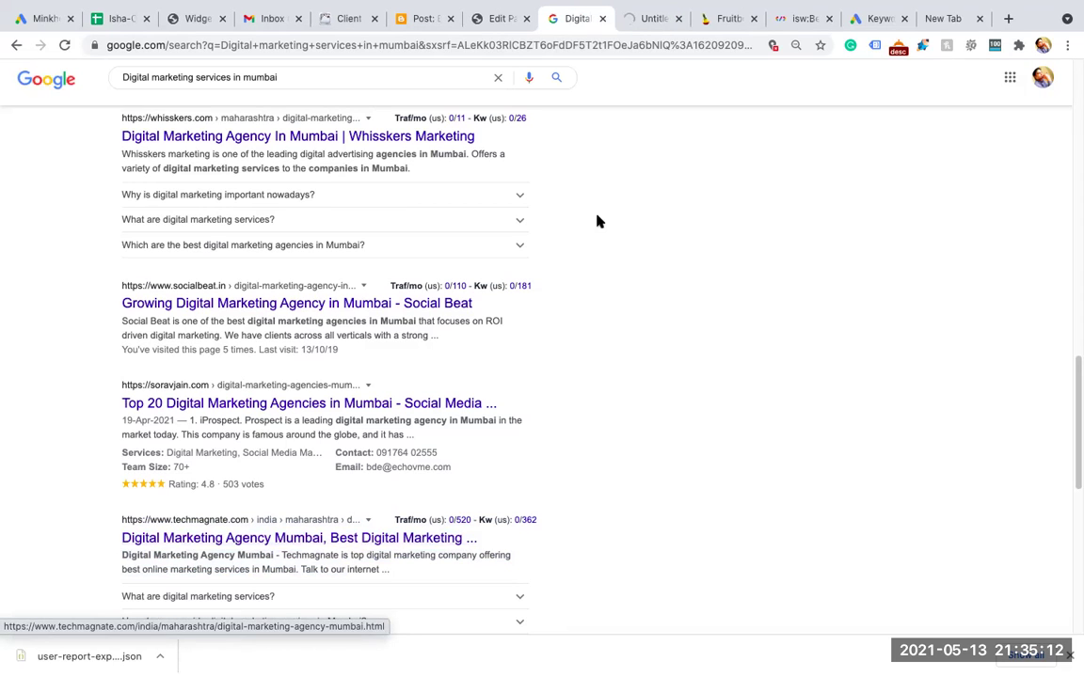
click(648, 19)
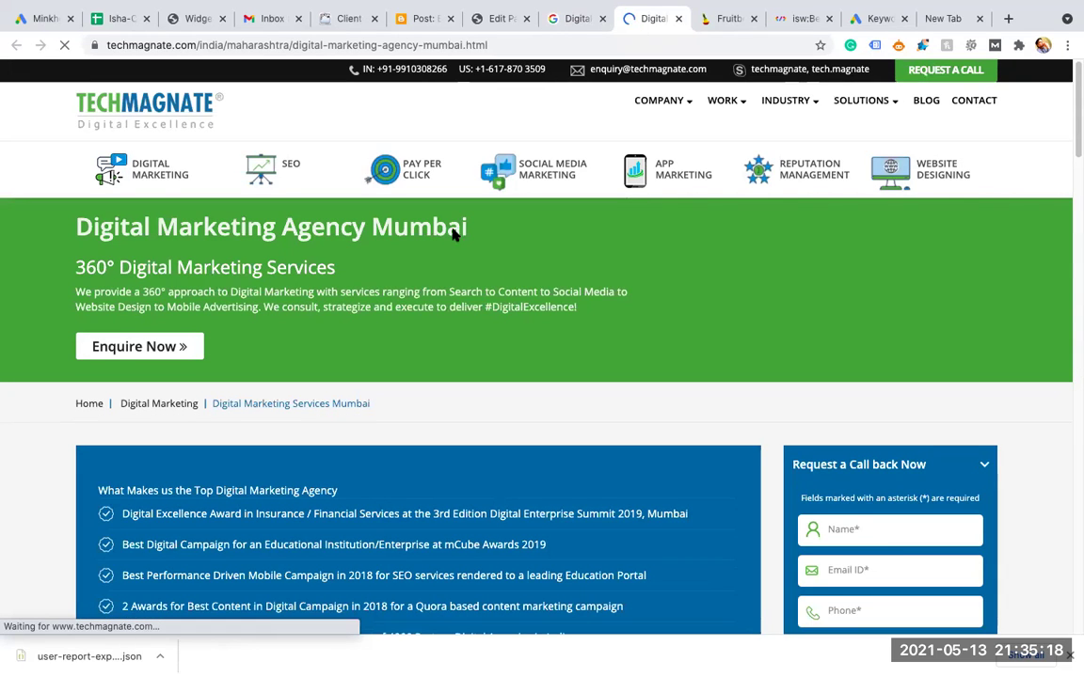
drag(1075, 134, 1075, 365)
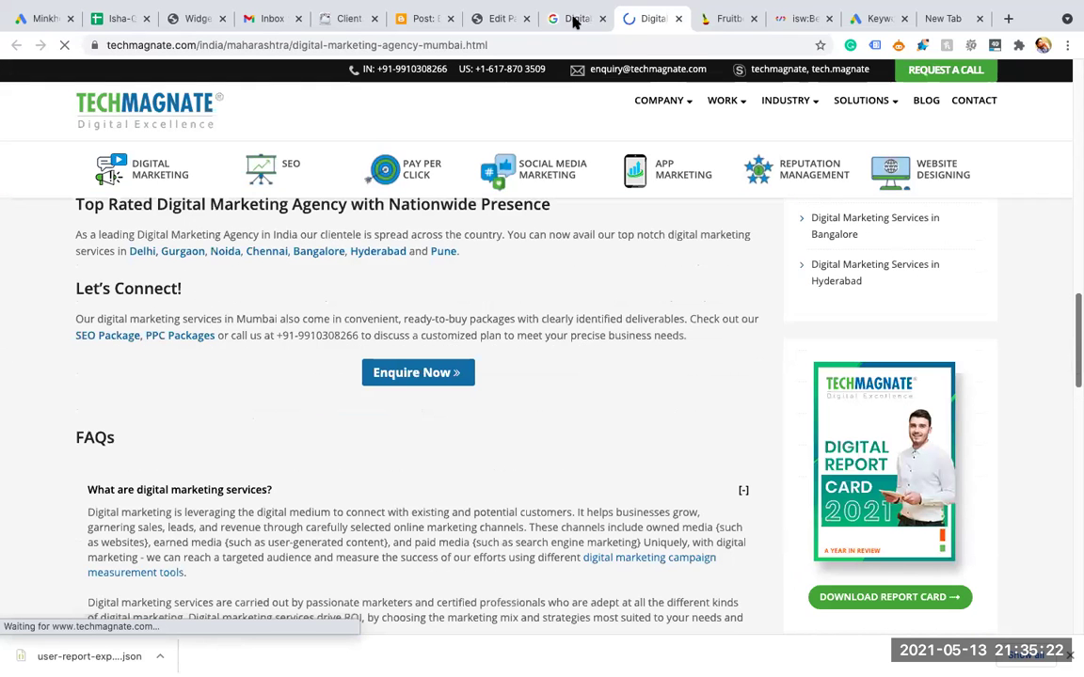
click(571, 20)
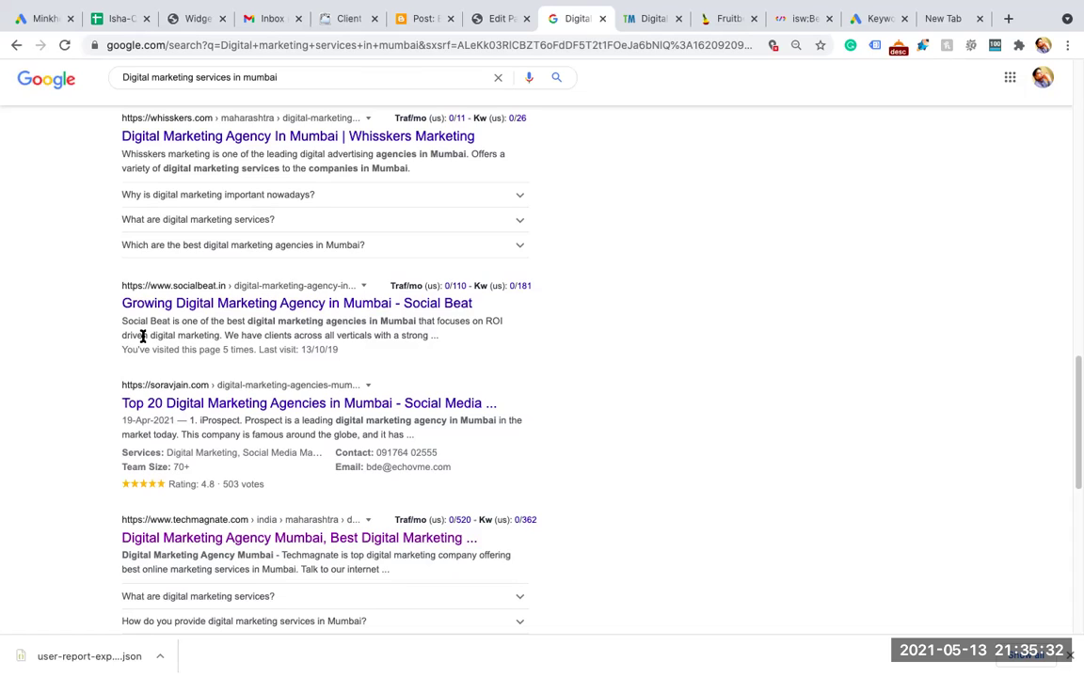
click(658, 24)
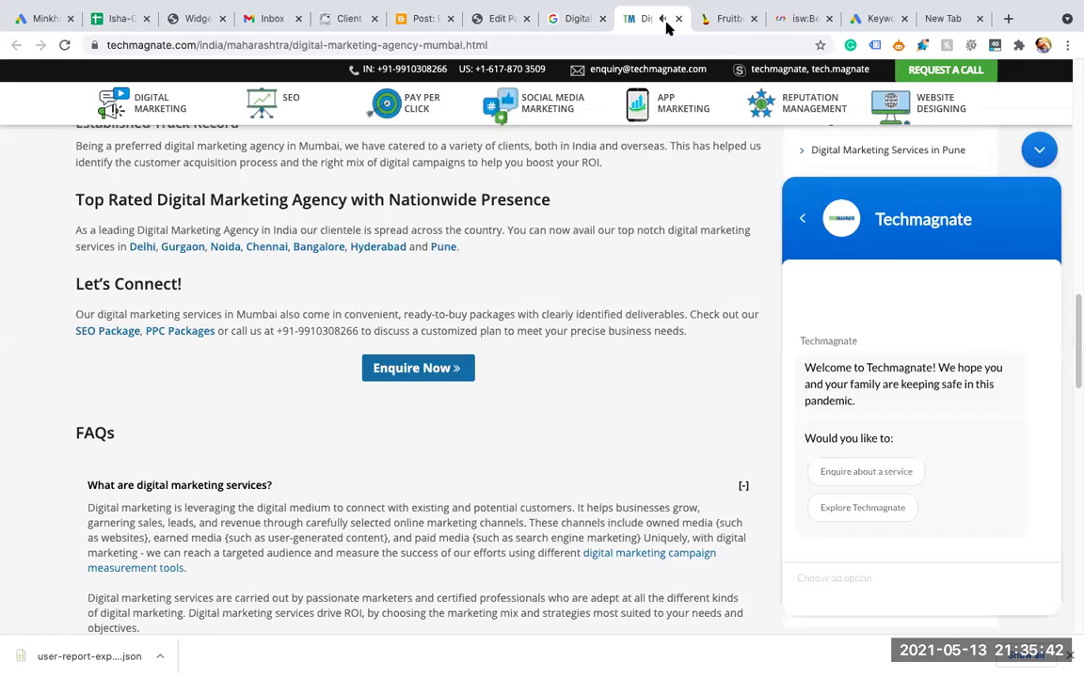
click(565, 157)
drag(1072, 208, 1074, 282)
drag(1073, 394, 1073, 108)
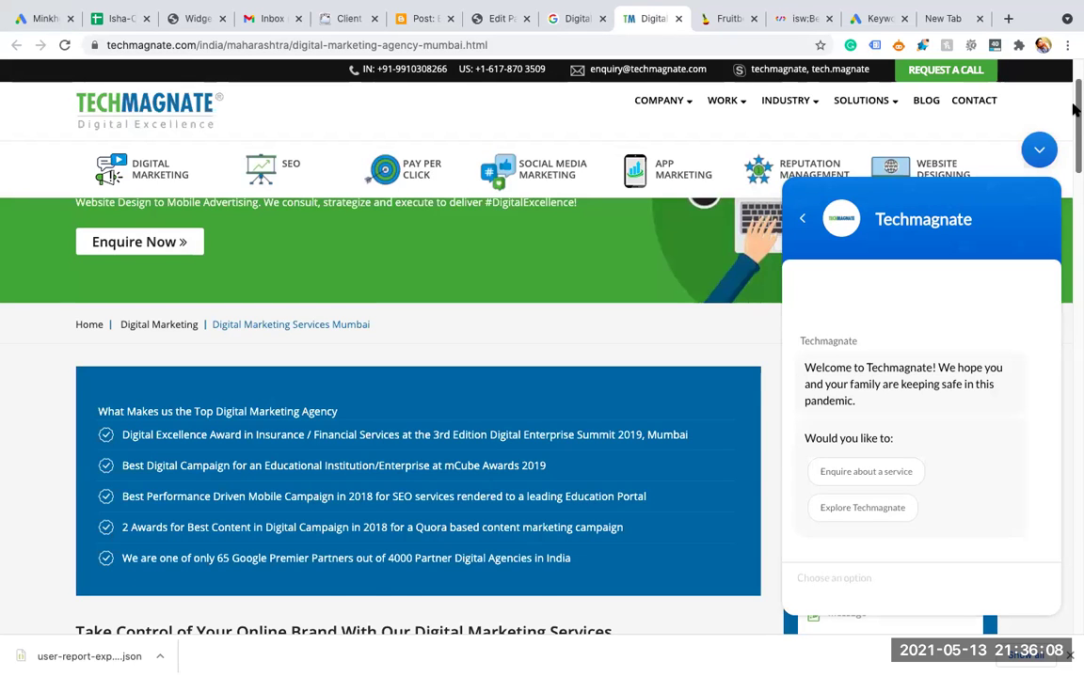
Highlight the body text under "Take Control of Your Online Brand With Our Digital Marketing Services" on the Techmagnate page to examine its content.
scroll(969, 102, down, 1)
scroll(94, 160, down, 4)
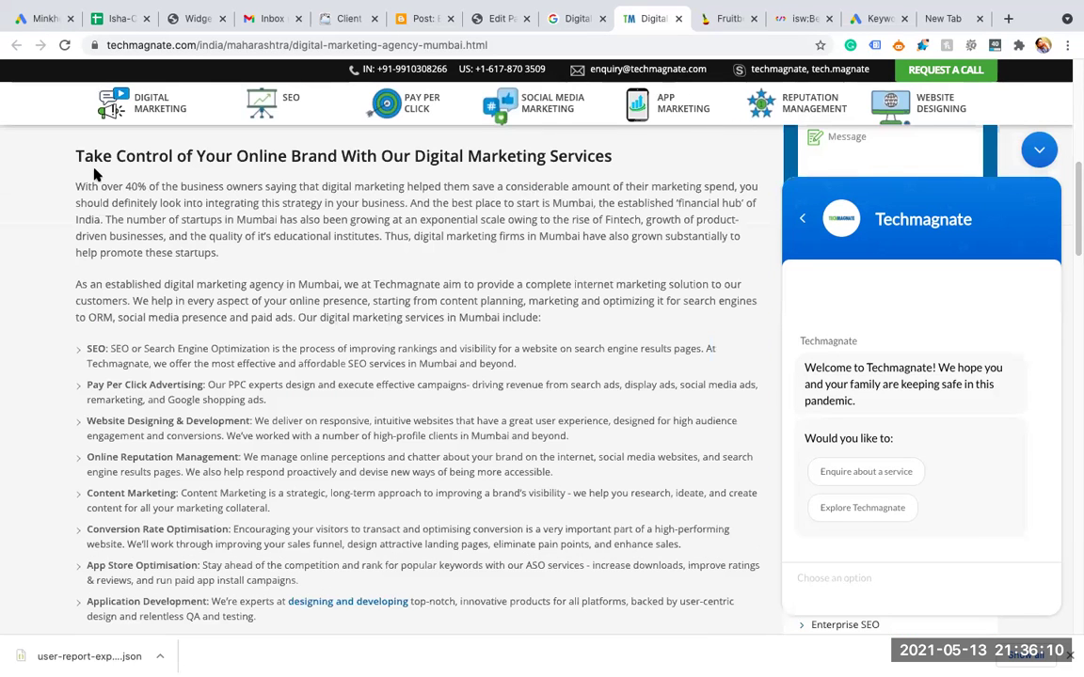
drag(79, 182, 353, 591)
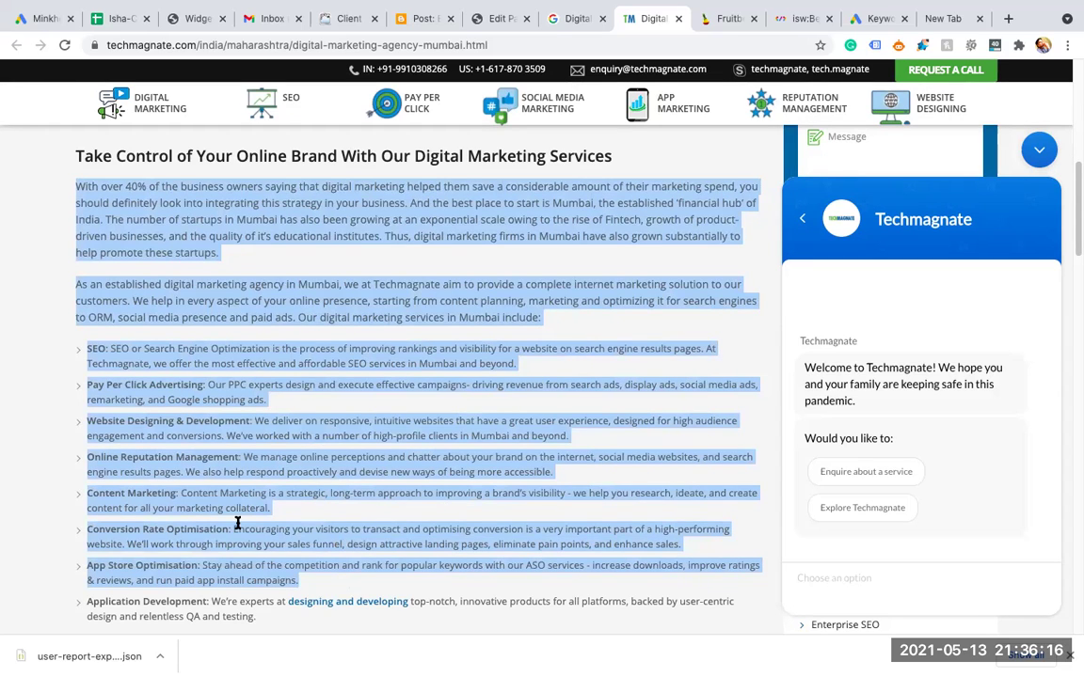
click(206, 486)
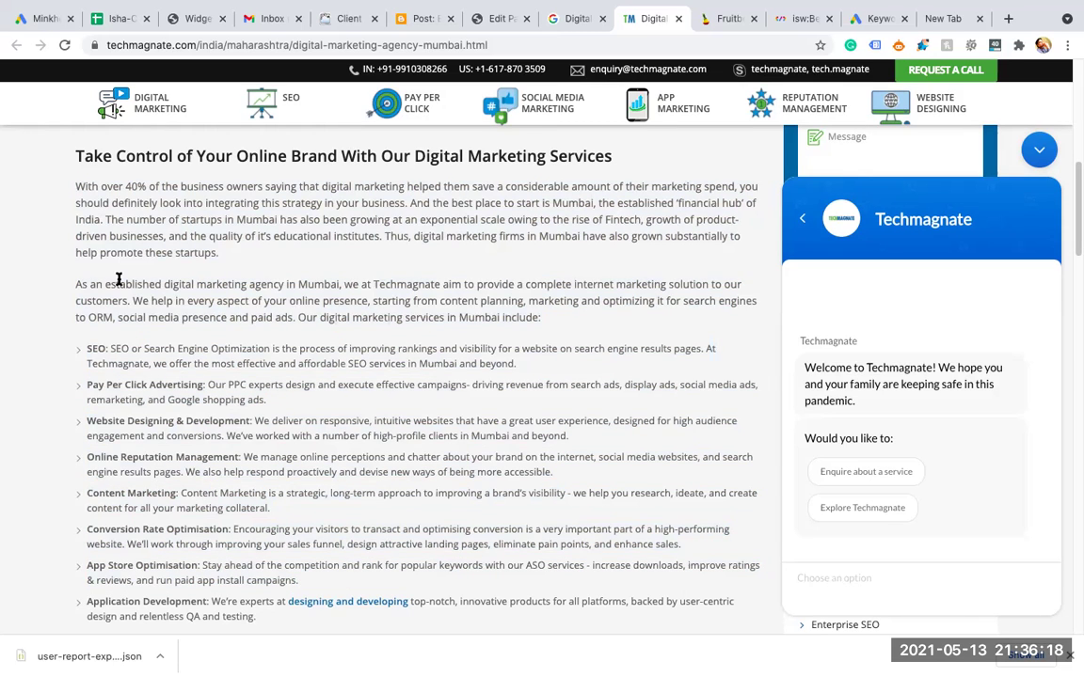
drag(77, 190, 373, 578)
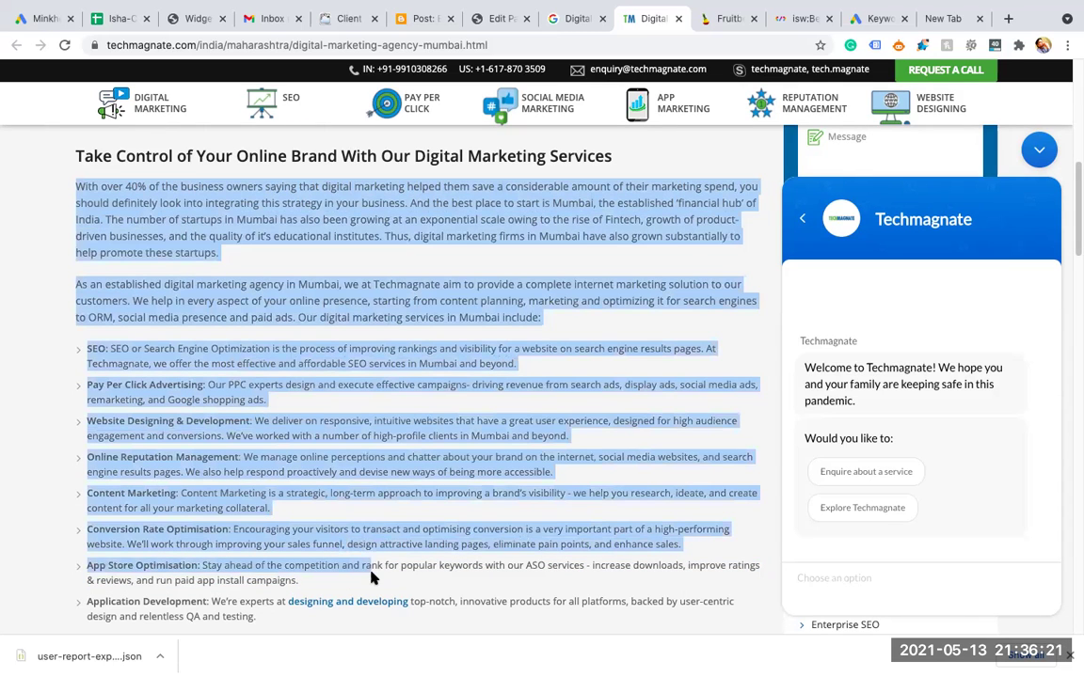
Go back through the Google results to Keyword Planner and check the keyword idea "digital marketing agency in mumbai".
click(559, 23)
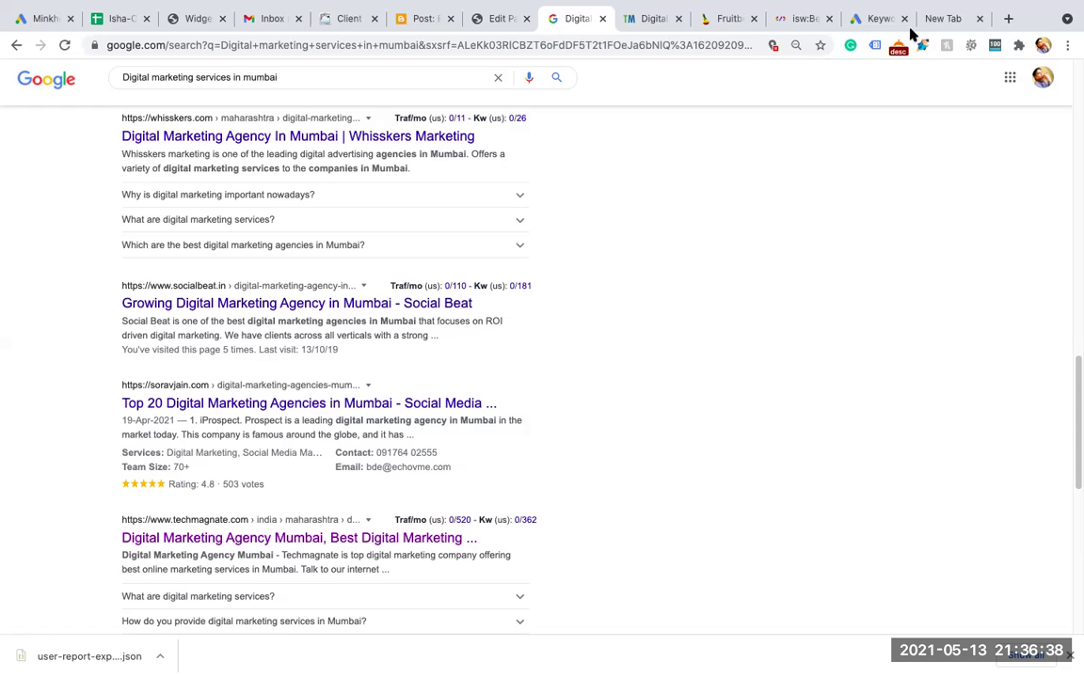
click(878, 22)
mouse_move(295, 399)
mouse_down()
mouse_move(153, 399)
mouse_move(297, 404)
mouse_up()
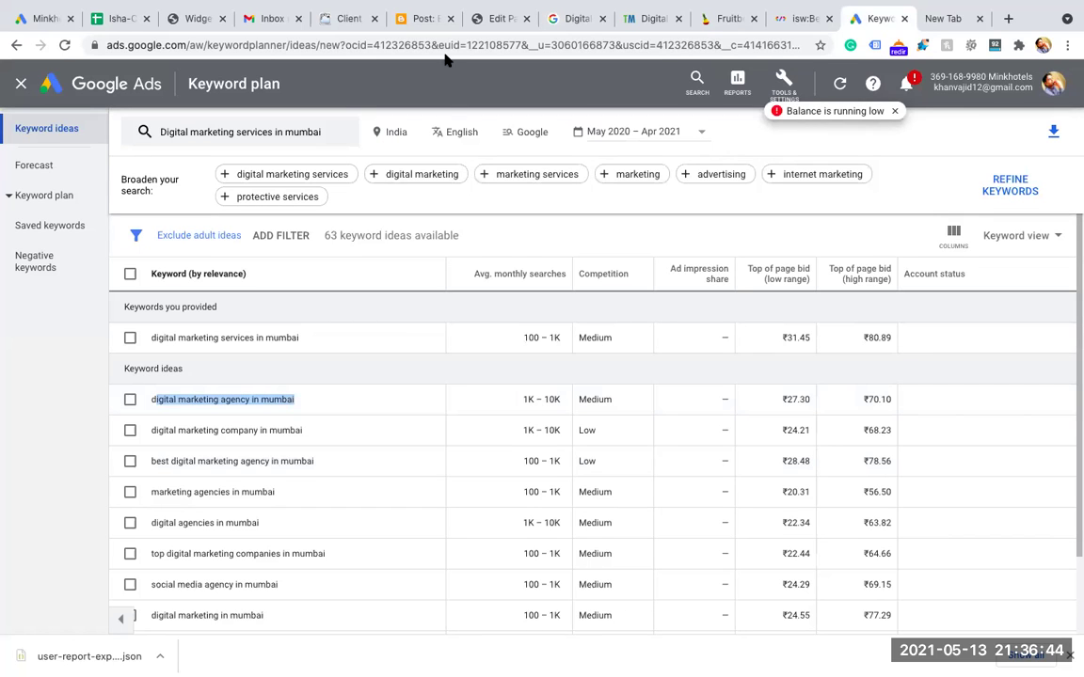
Return to the Google results and review the whole first page, from the map listings down to the related searches and page numbers.
click(574, 19)
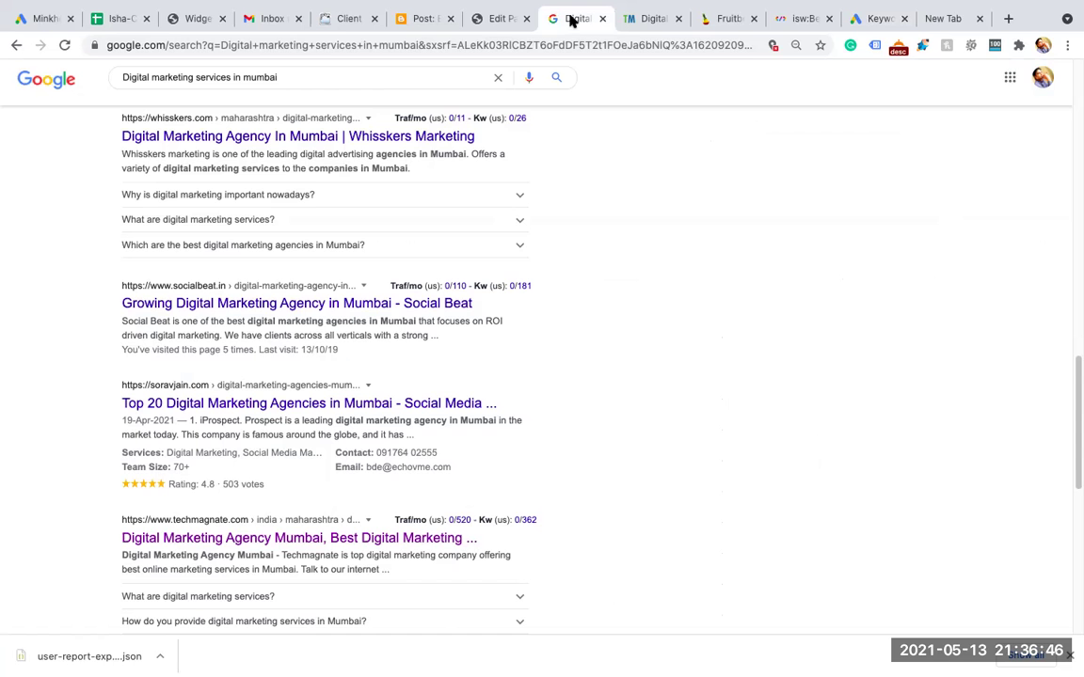
drag(1072, 409, 1072, 138)
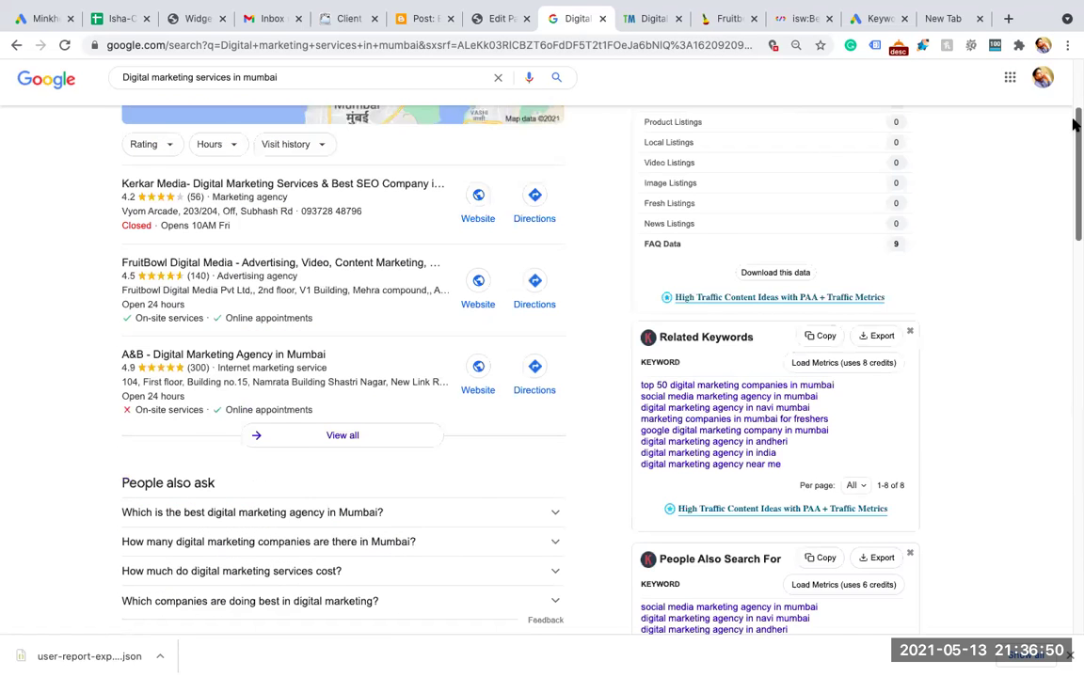
scroll(1073, 125, up, 2)
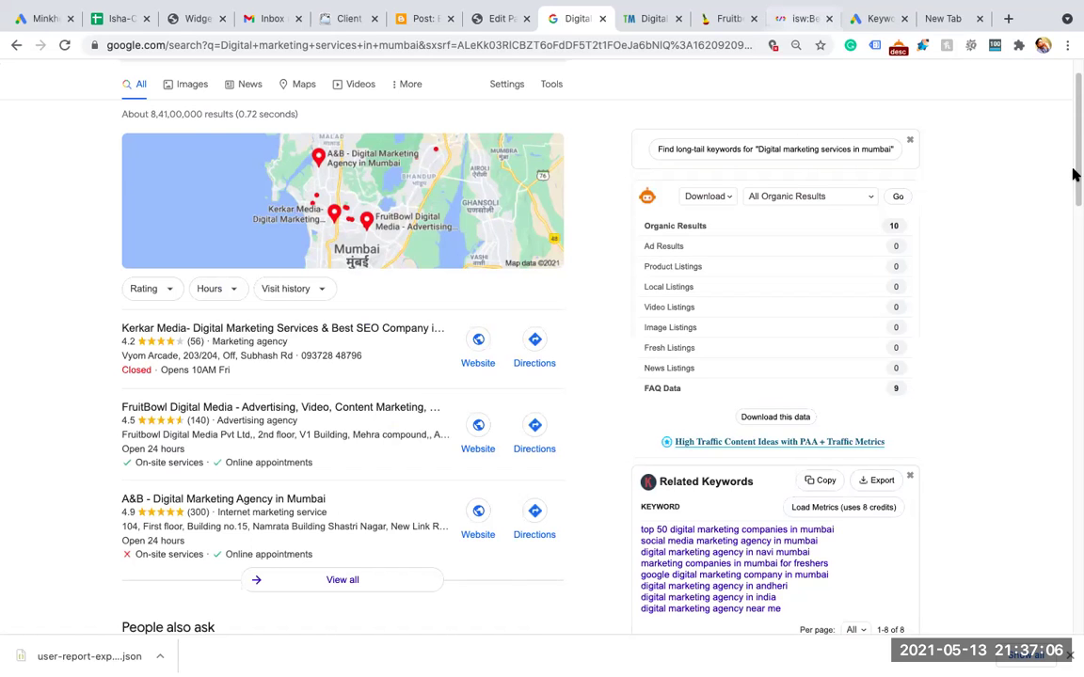
scroll(1073, 174, up, 1)
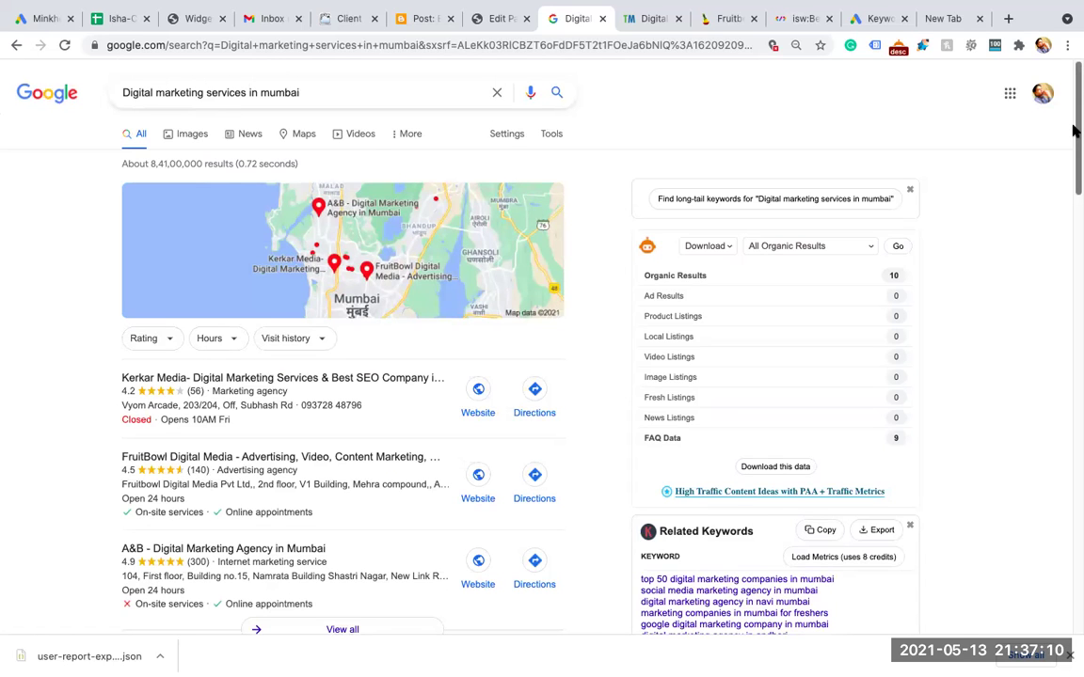
drag(1077, 132, 1078, 602)
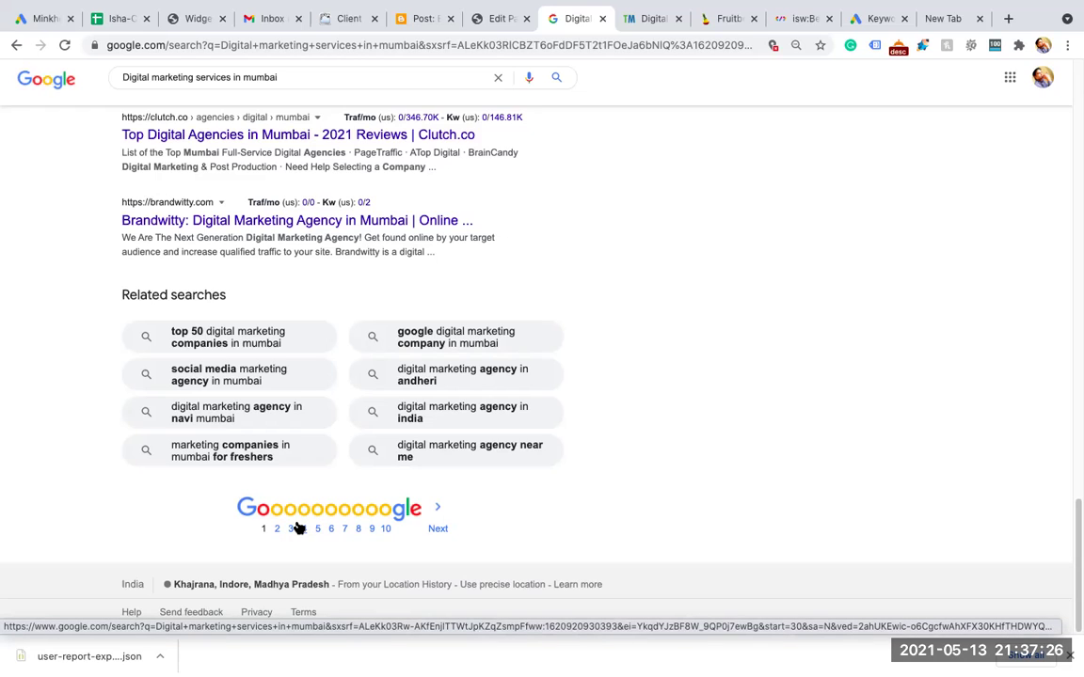
In Keyword Planner, compare the keyword ideas "digital marketing agency in mumbai" and "best digital marketing agency in mumbai" by highlighting them.
click(867, 21)
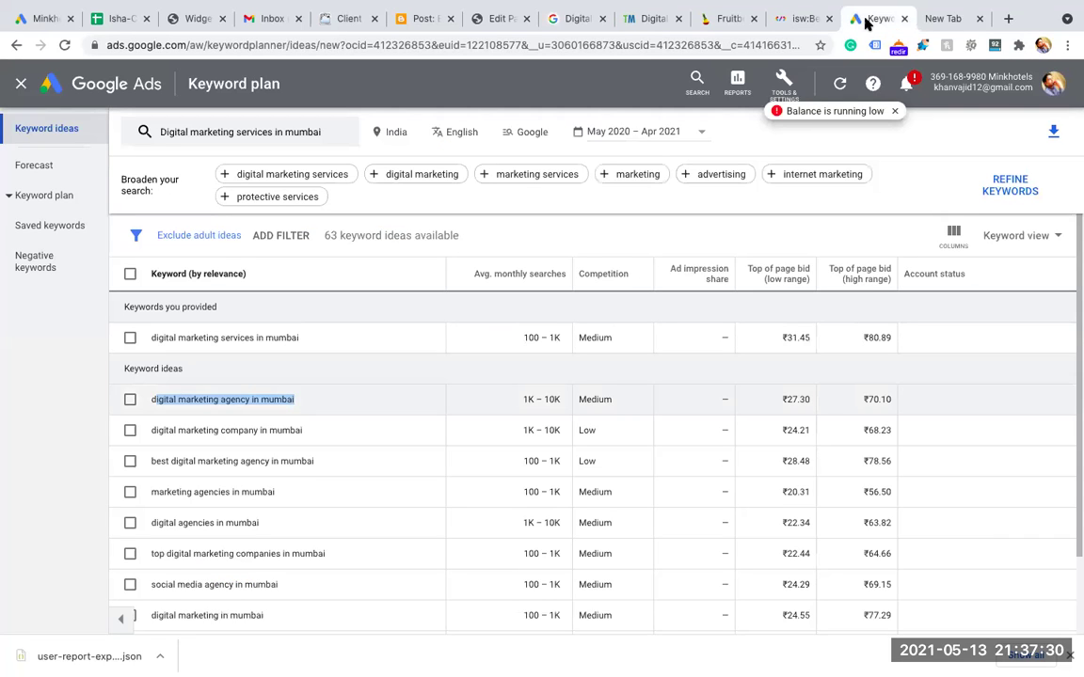
drag(305, 404, 176, 401)
drag(323, 462, 154, 464)
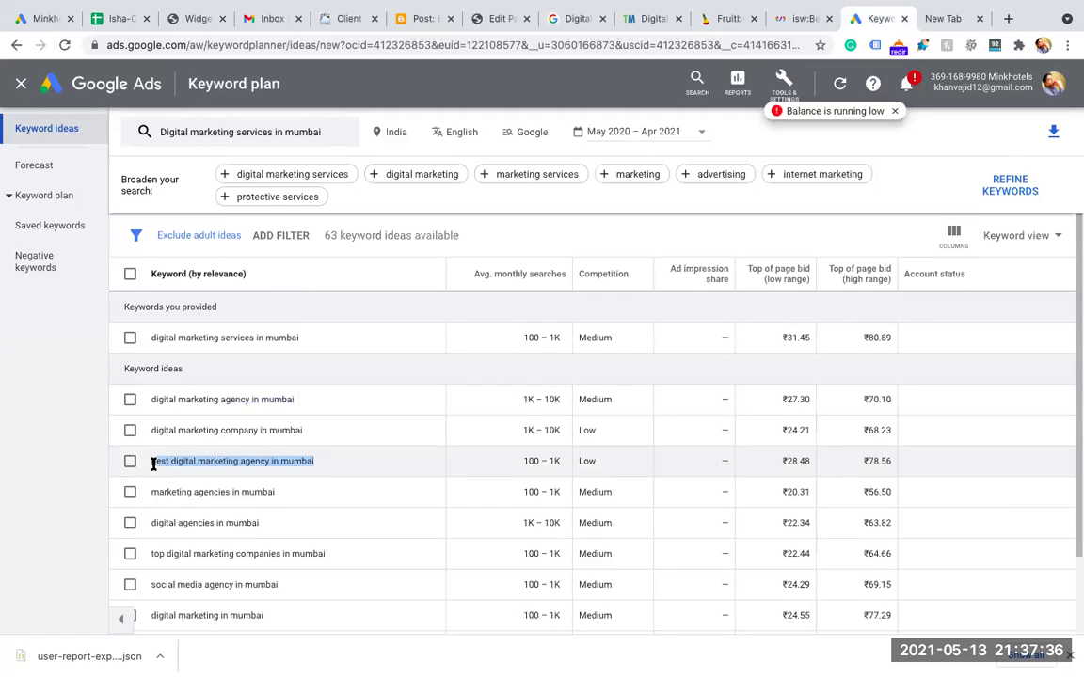
Return to the Google results and highlight the digitalagencynetwork.com and digichefs.com listings to examine their titles and descriptions.
click(576, 21)
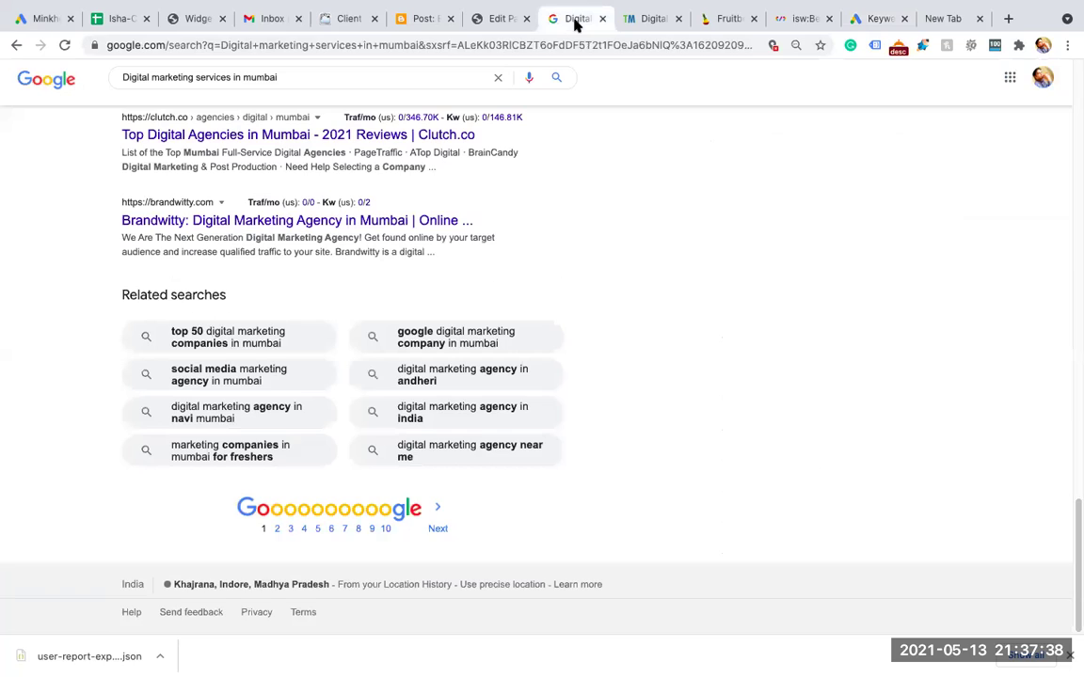
drag(1076, 521, 1074, 296)
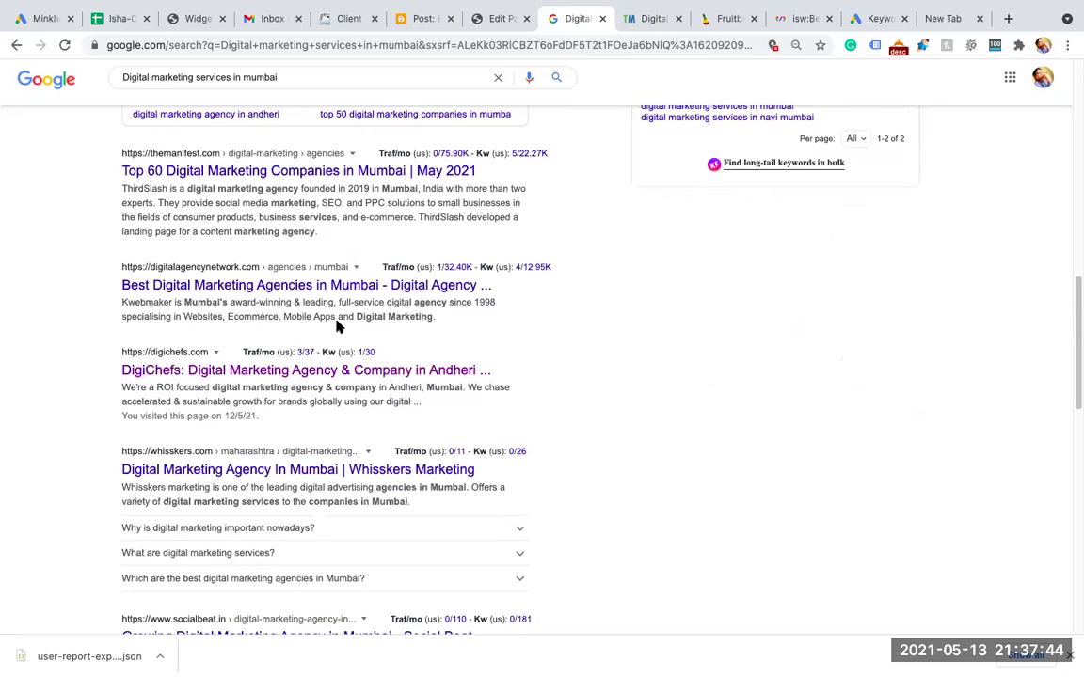
drag(80, 266, 429, 371)
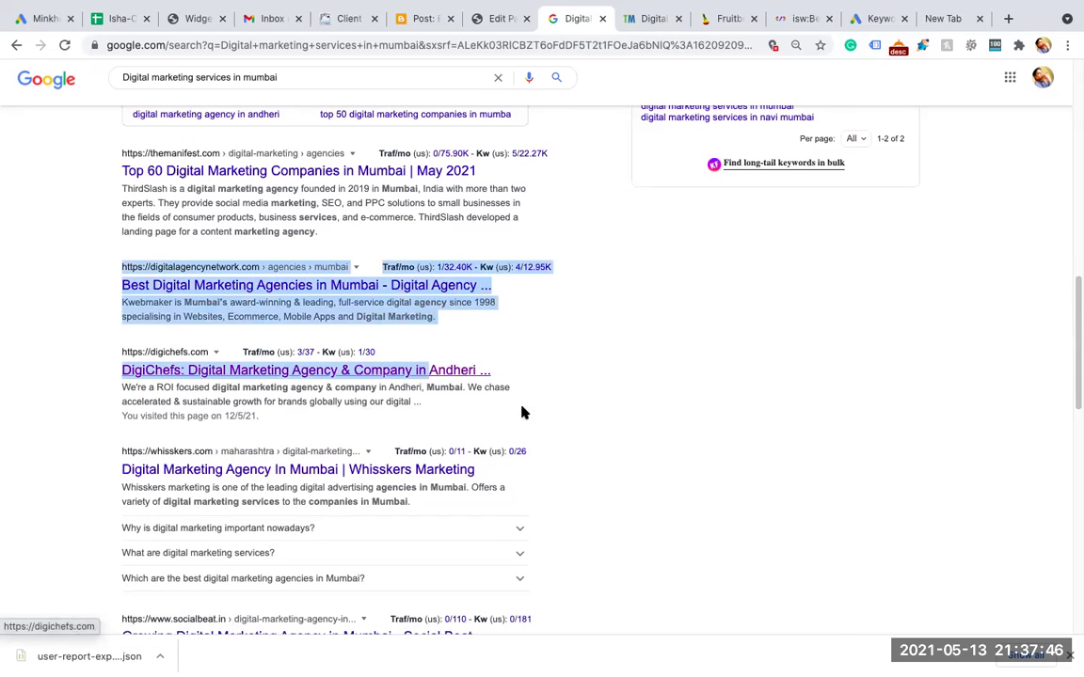
drag(522, 412, 530, 418)
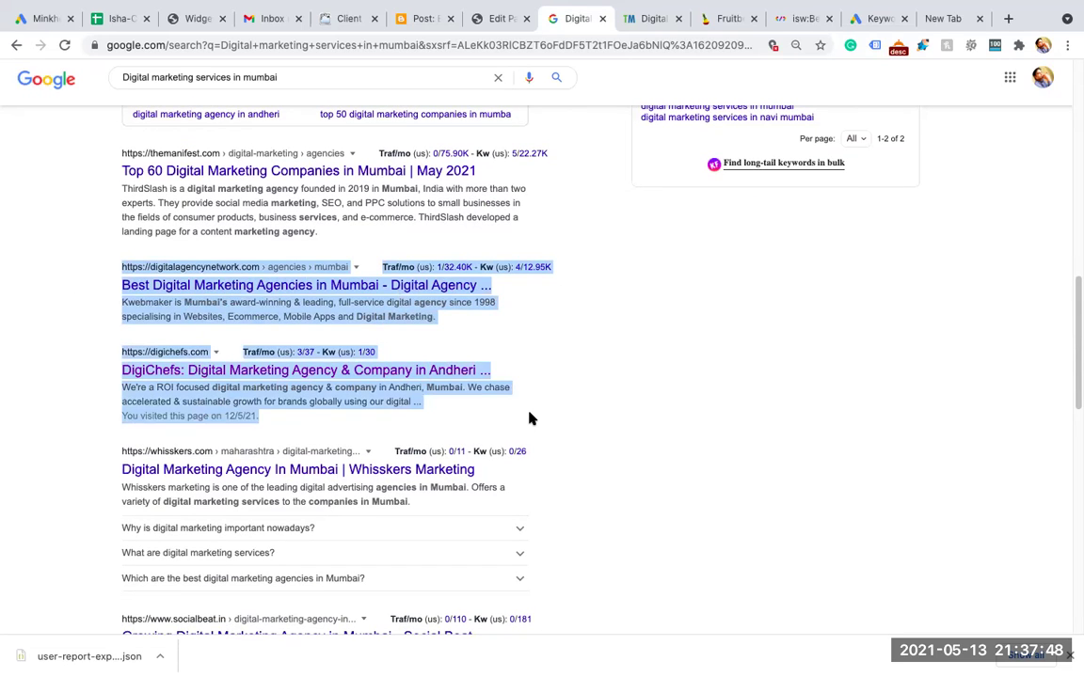
click(35, 358)
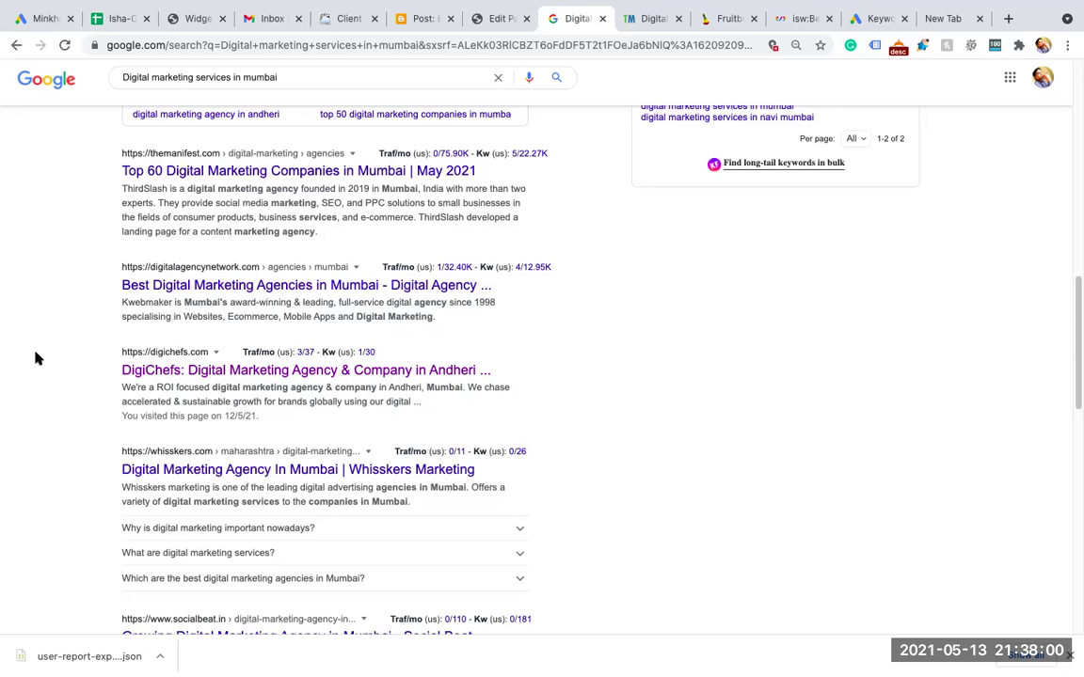
Close the itsupportwale.com tab and return to the Techmagnate landing page.
click(800, 19)
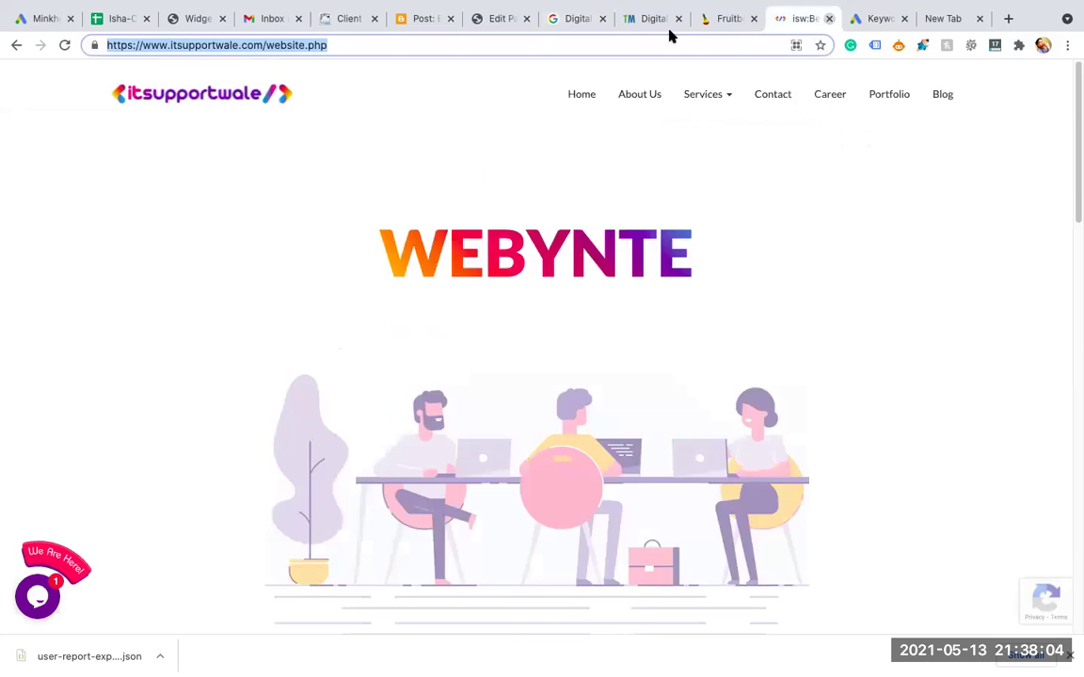
key(super+w)
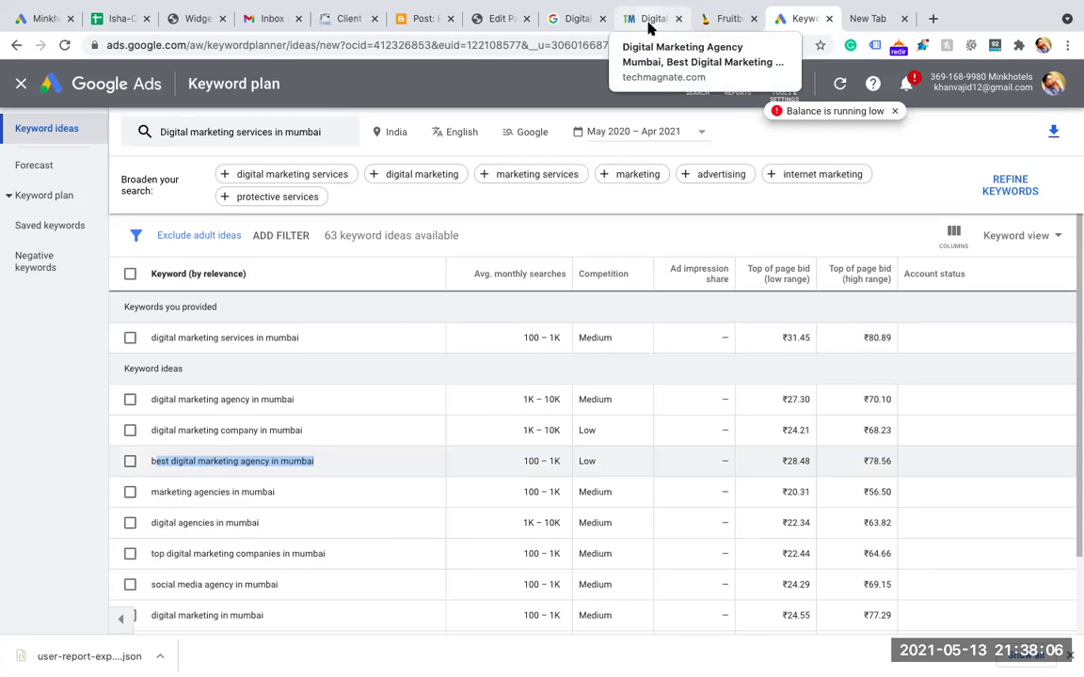
click(650, 19)
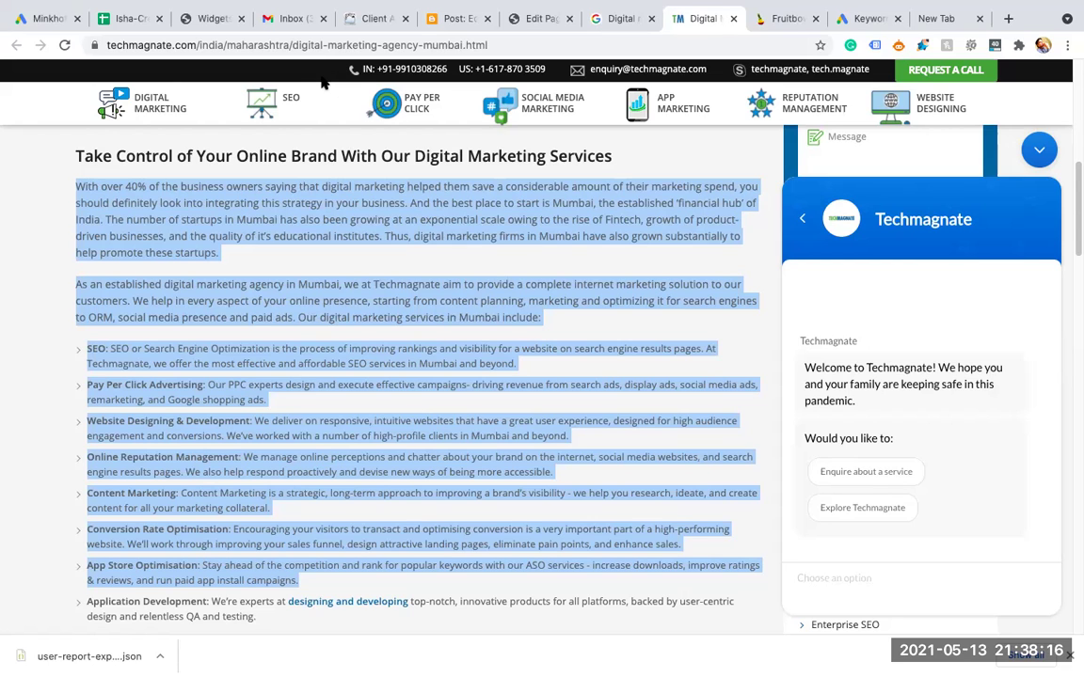
Search Google for "keywordseverywhere" in the new tab and open the Keywords Everywhere website from the results.
click(867, 20)
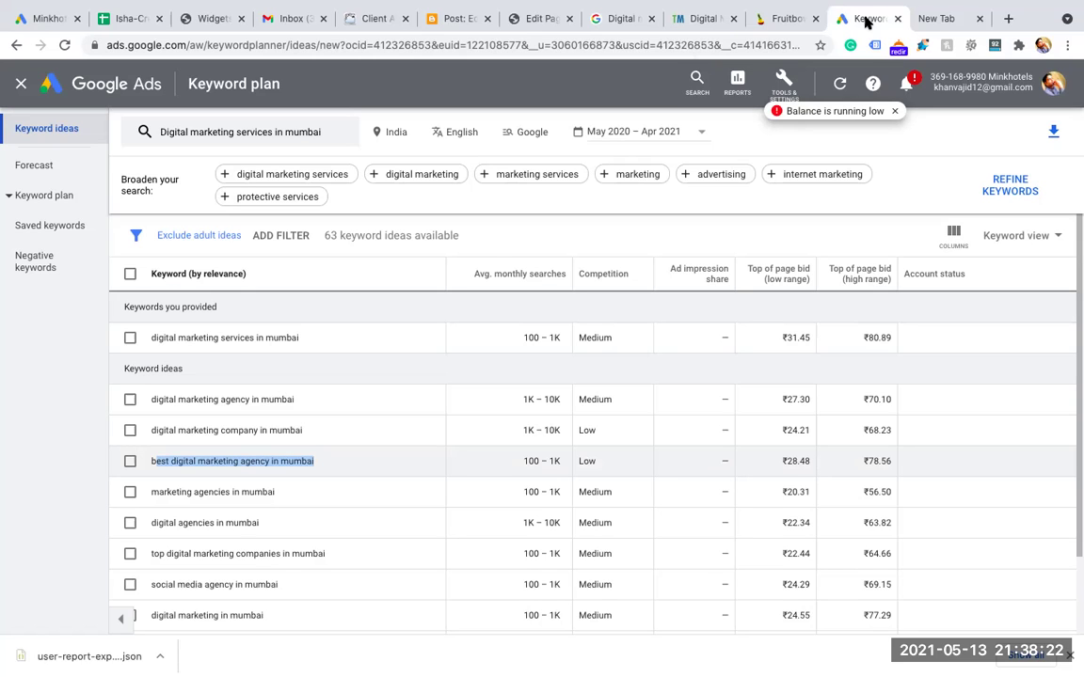
click(948, 20)
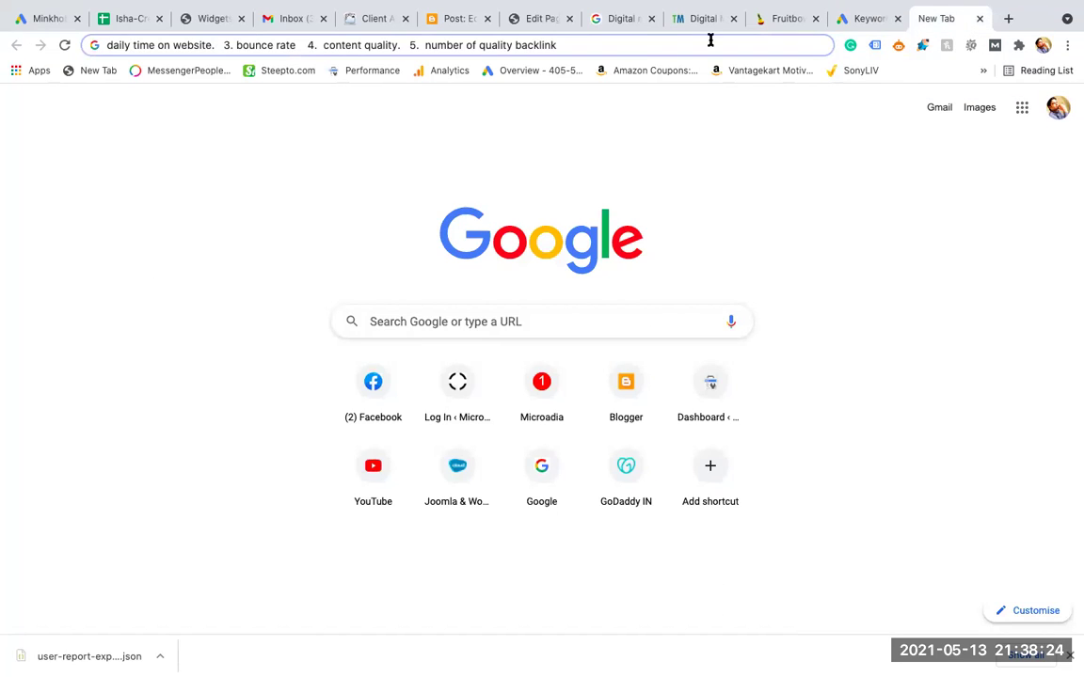
double_click(642, 48)
triple_click(643, 48)
text(keywo)
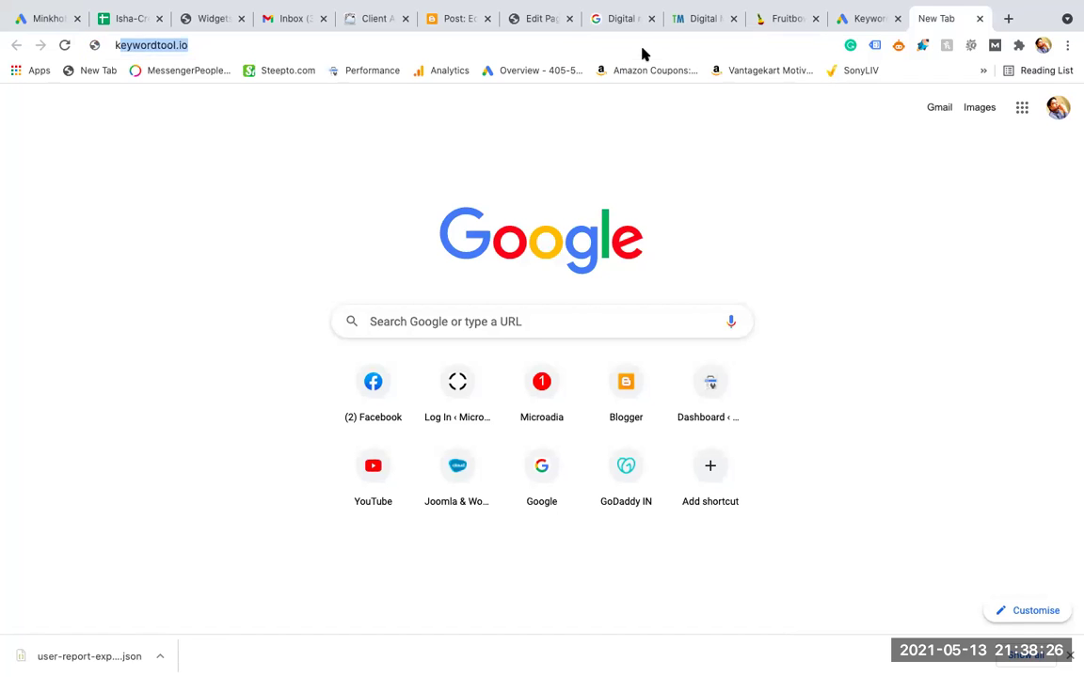
text(rds)
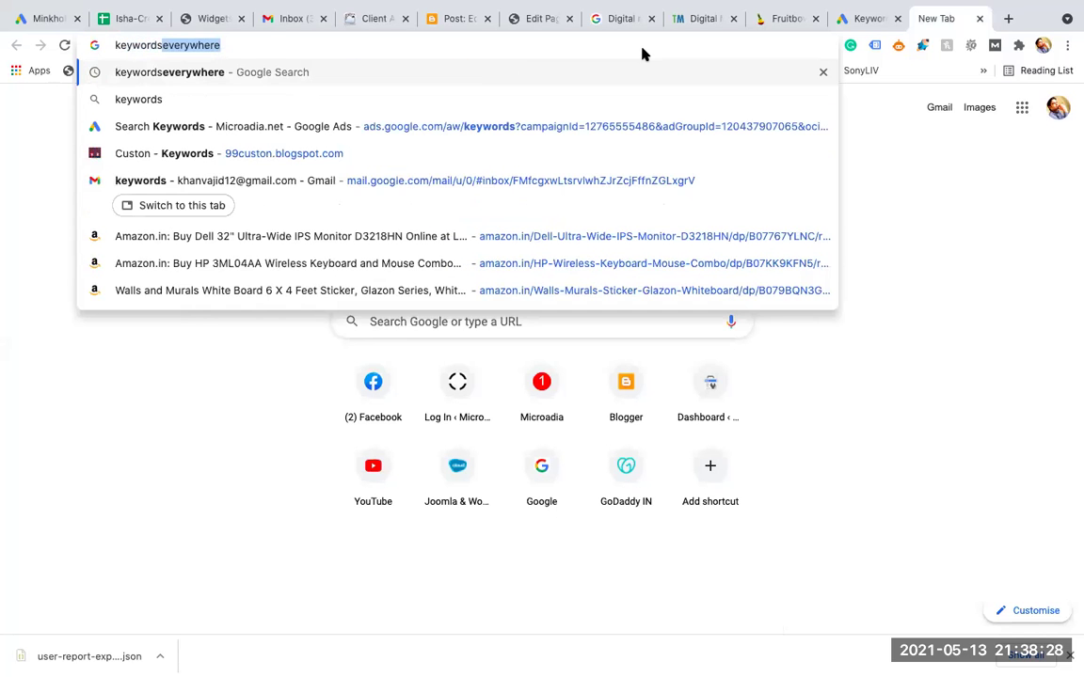
key(Return)
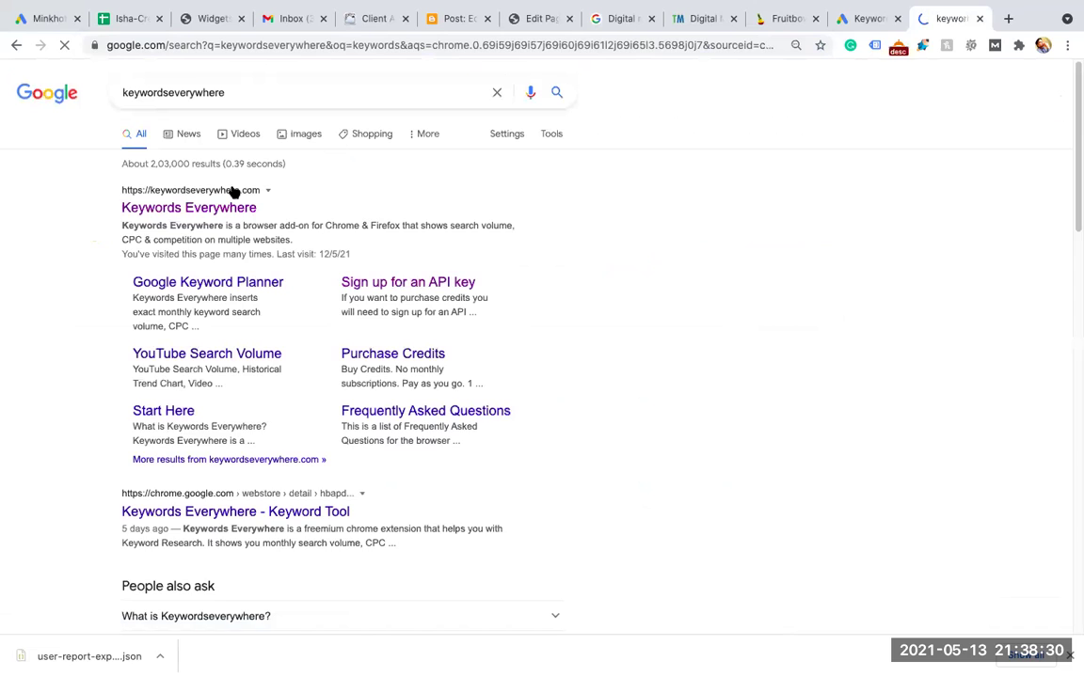
click(206, 209)
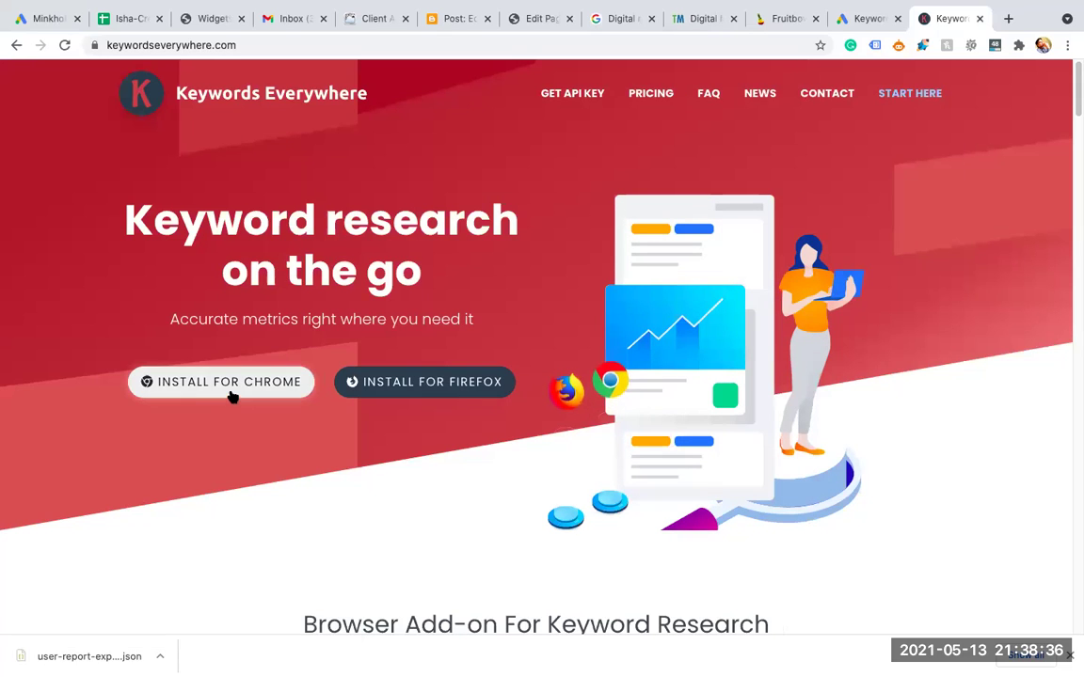
Remove the installed Keywords Everywhere - Keyword Tool extension from Chrome.
click(1018, 45)
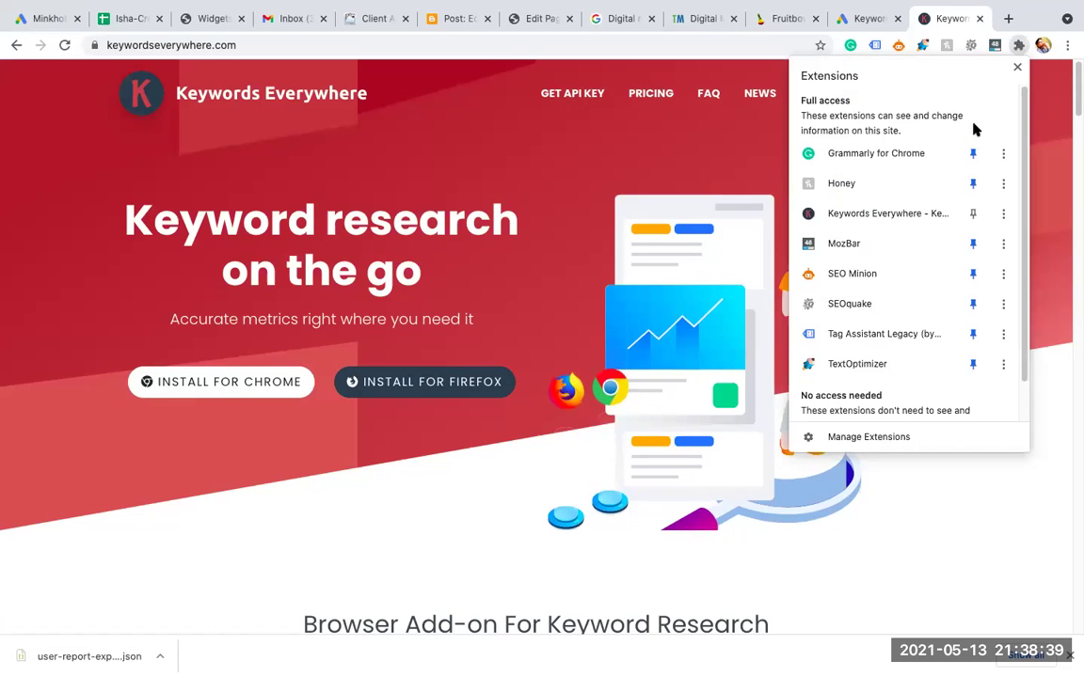
click(1001, 216)
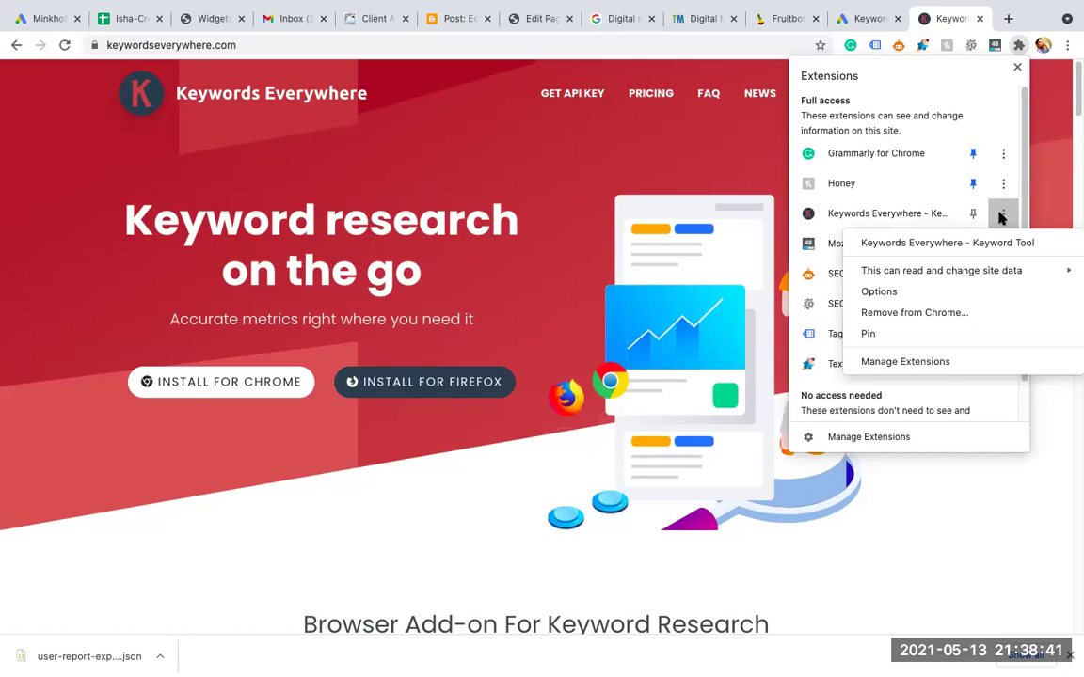
click(903, 315)
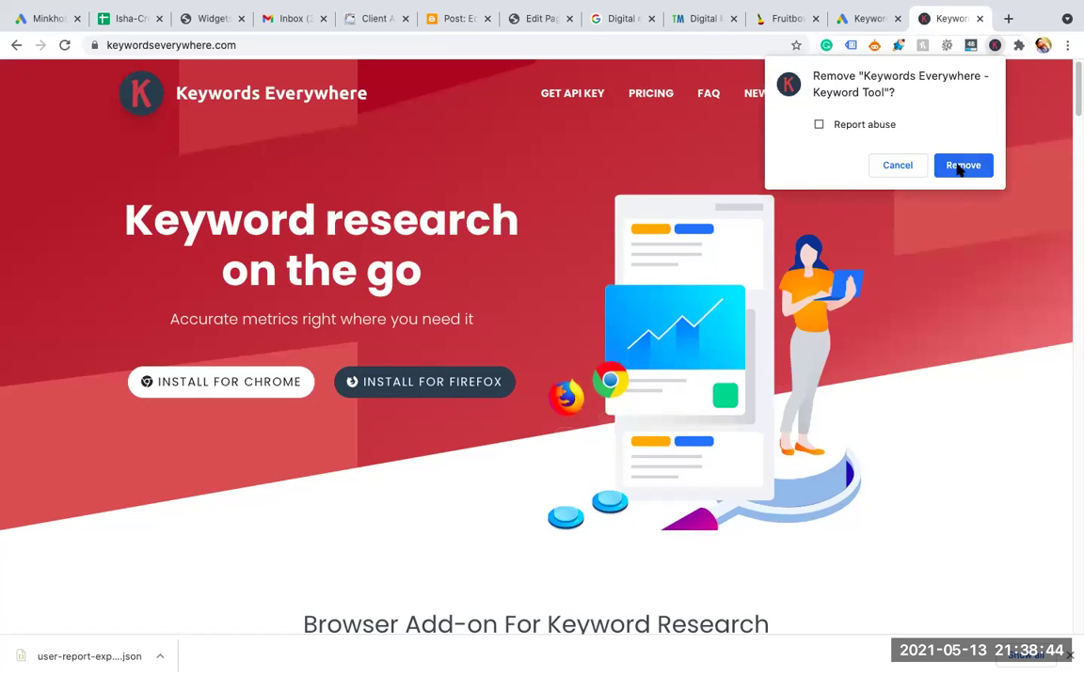
click(960, 166)
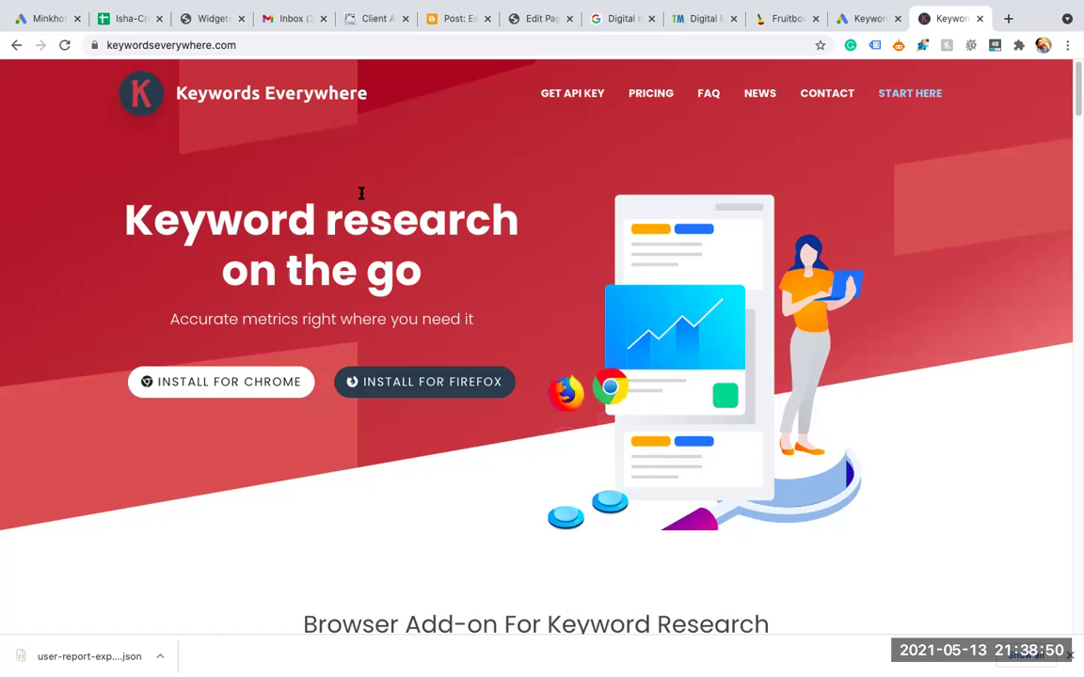
Install the Keywords Everywhere - Keyword Tool extension for Chrome from its website through the Chrome Web Store.
click(203, 391)
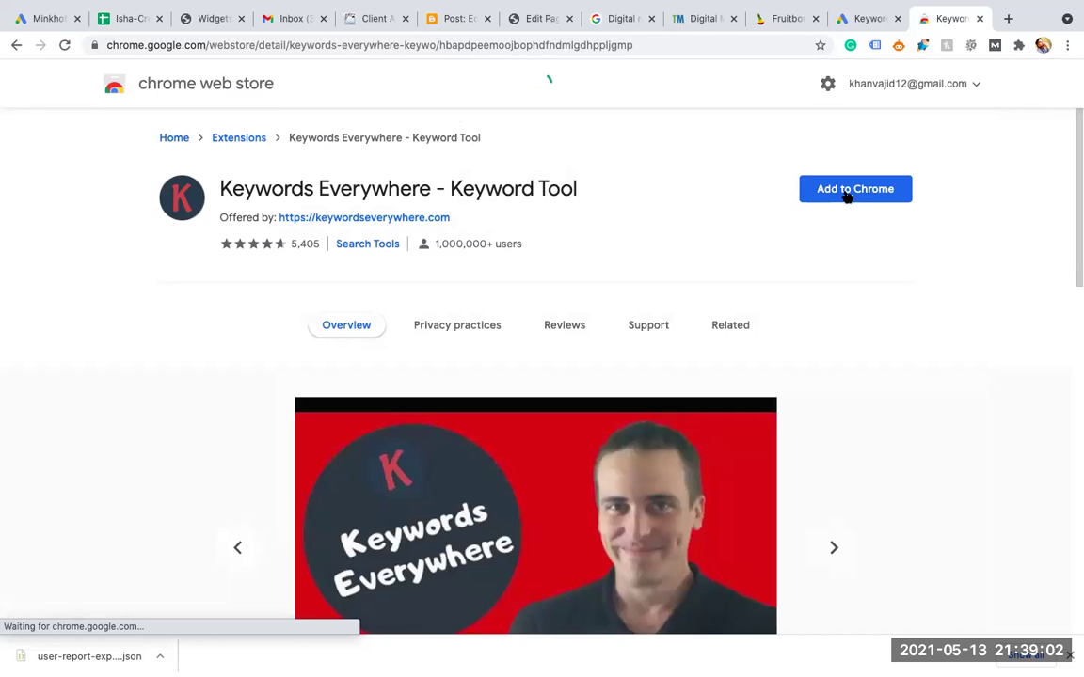
click(846, 195)
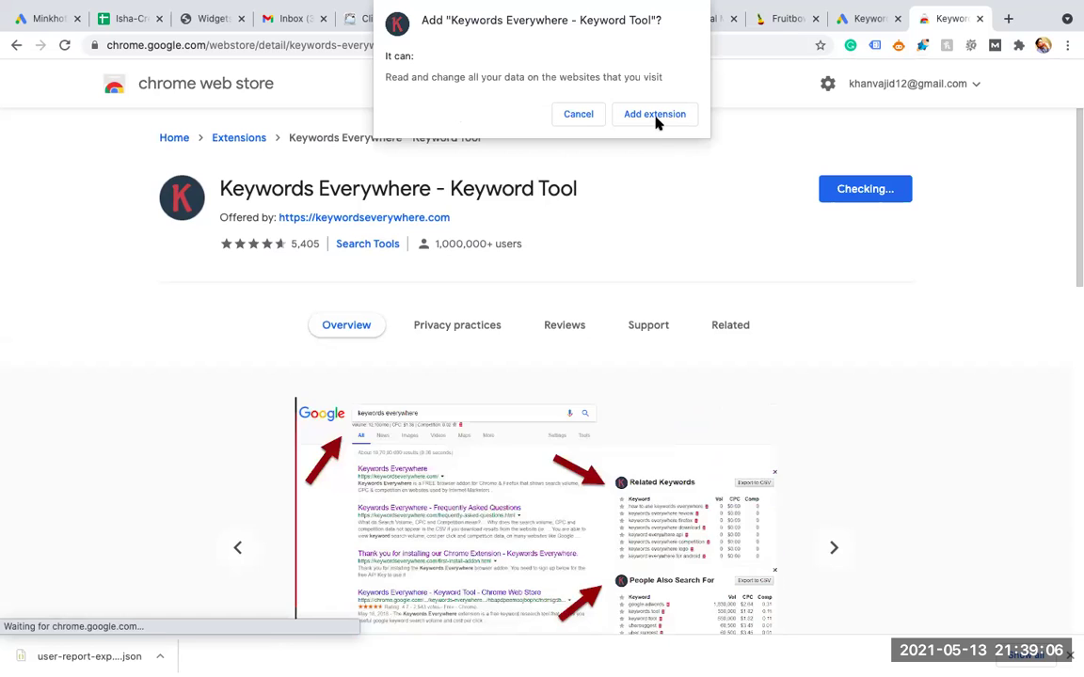
click(656, 116)
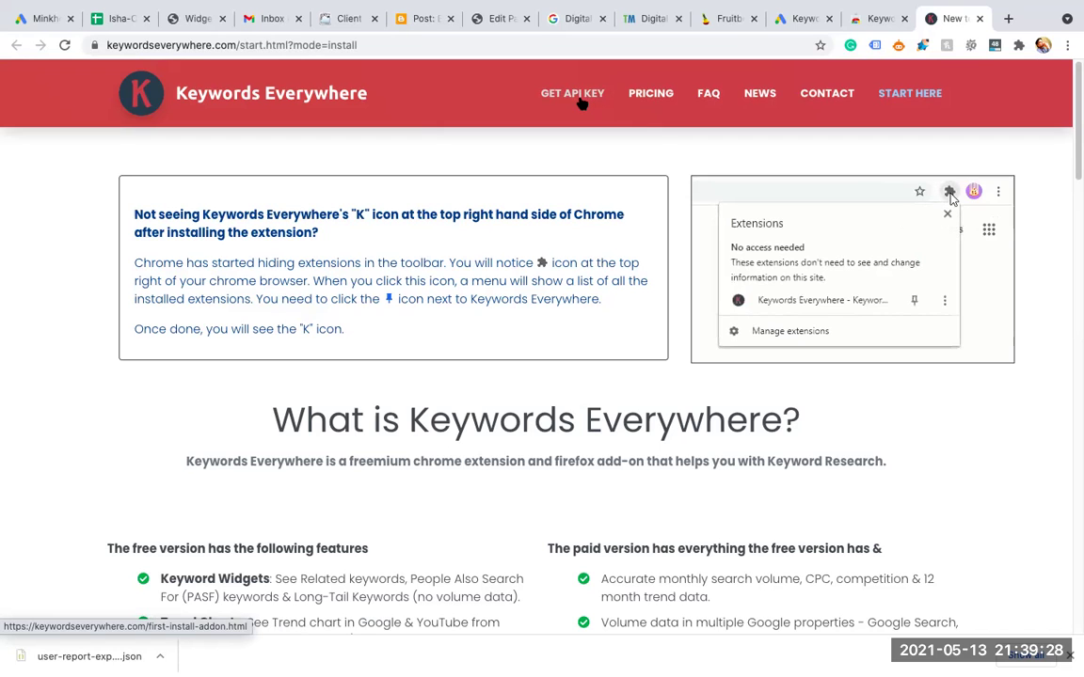
Request a Keywords Everywhere API key by email, filling in the account's email address and agreeing to the Terms of Service and Privacy Policy.
click(582, 98)
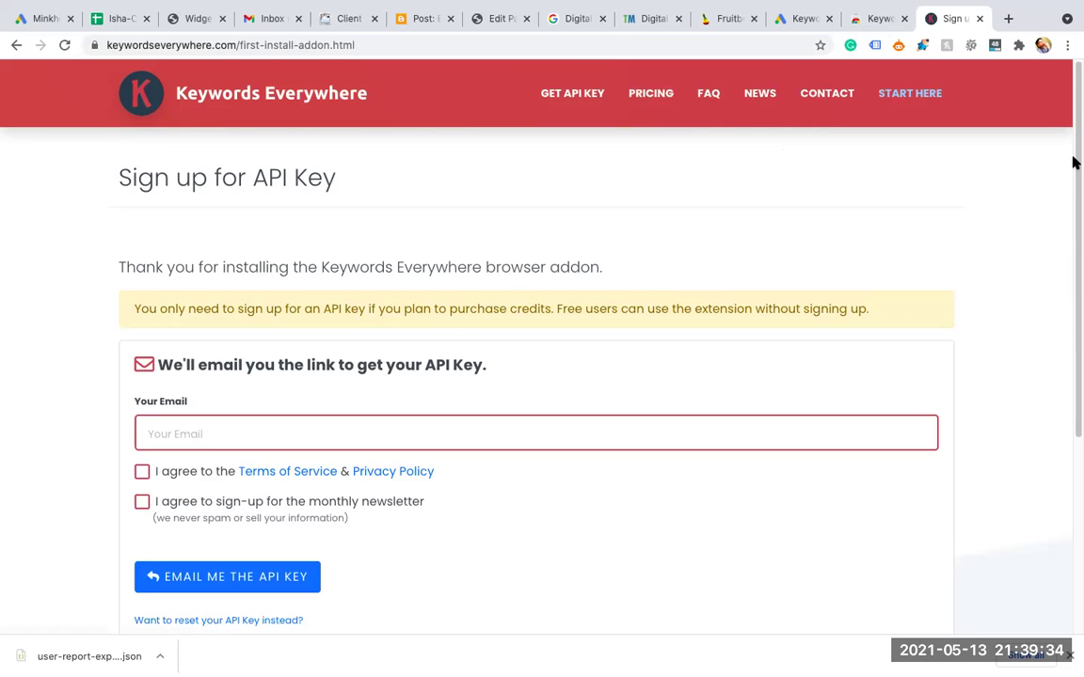
drag(1072, 163, 1072, 229)
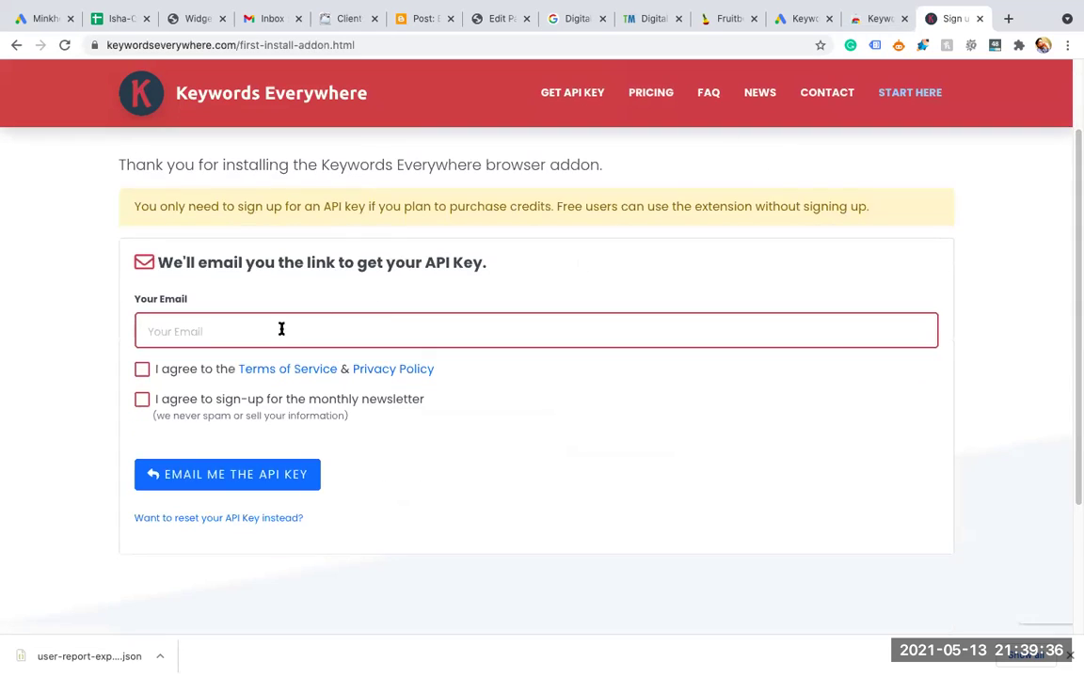
click(254, 336)
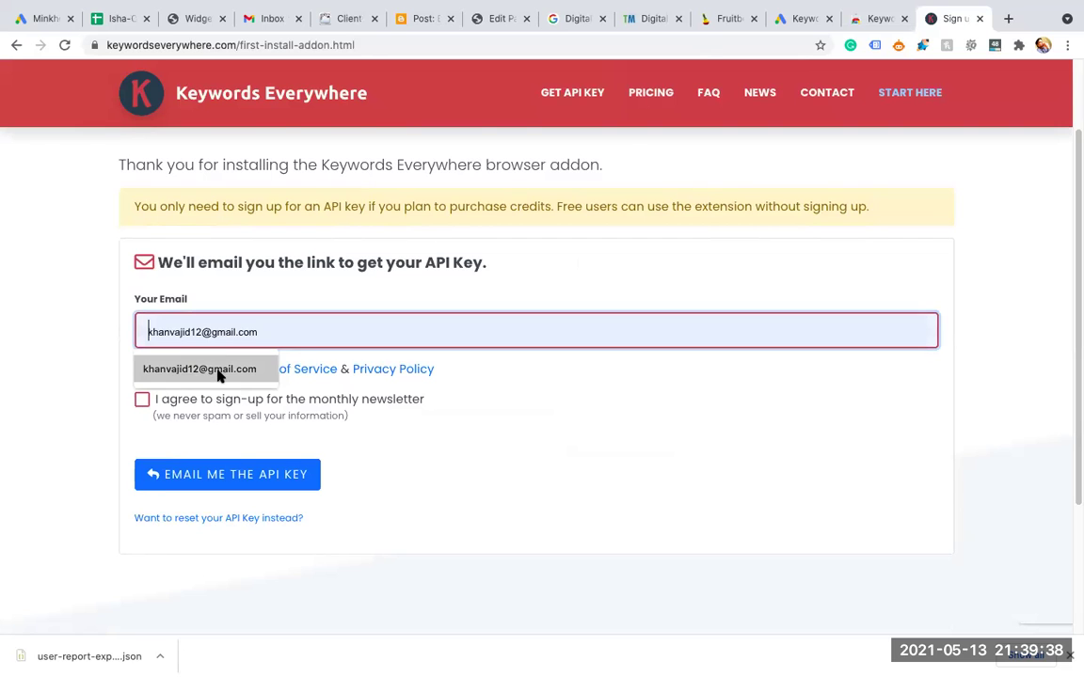
click(218, 372)
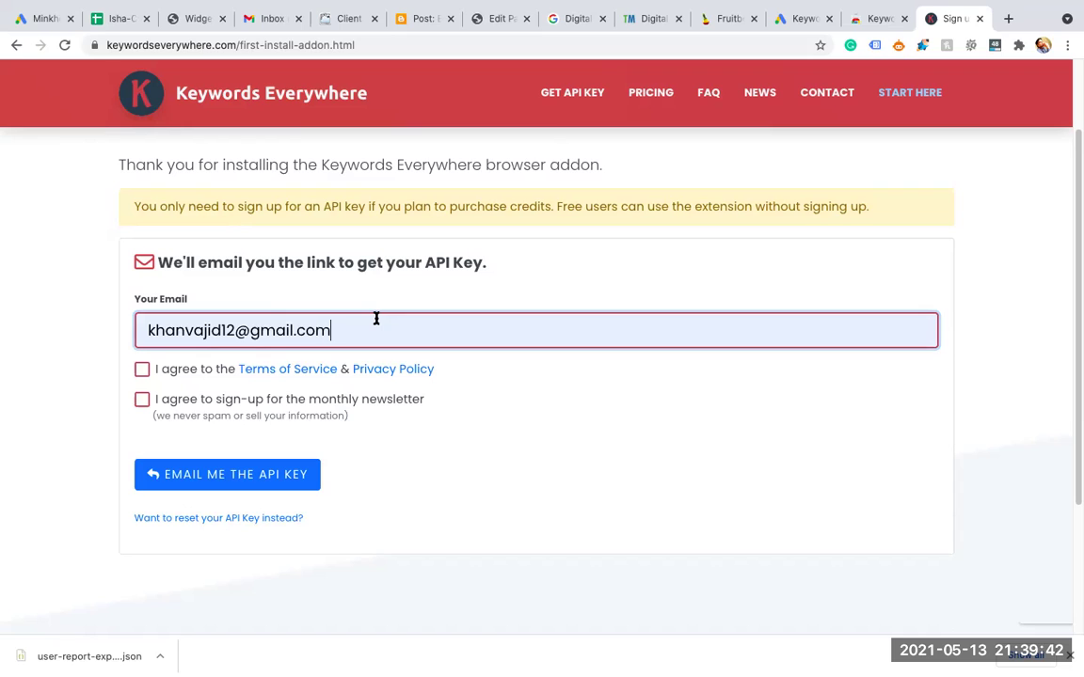
click(143, 370)
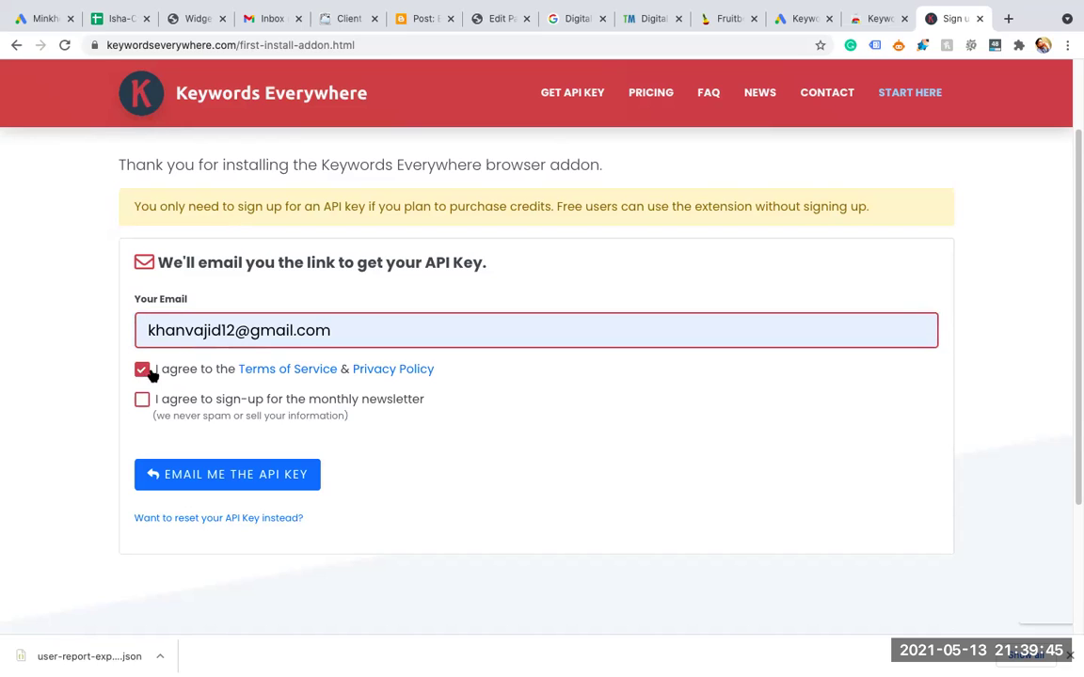
click(263, 480)
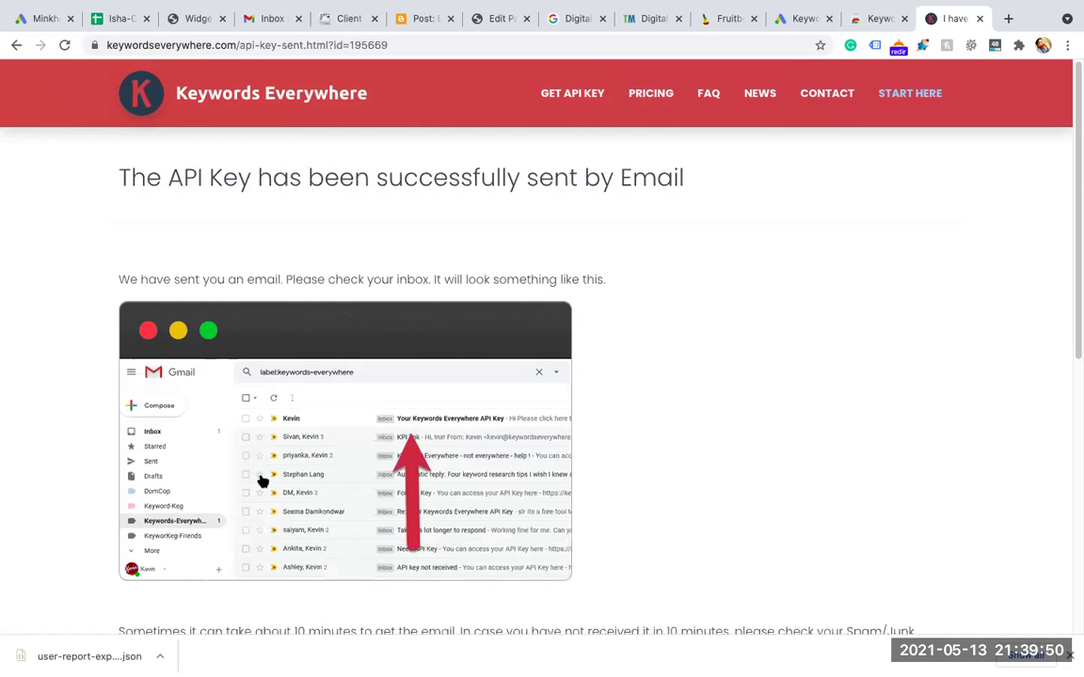
Switch to Gmail, refresh the inbox and open the "Your Keywords Everywhere API Key" email among the Updates.
click(1019, 45)
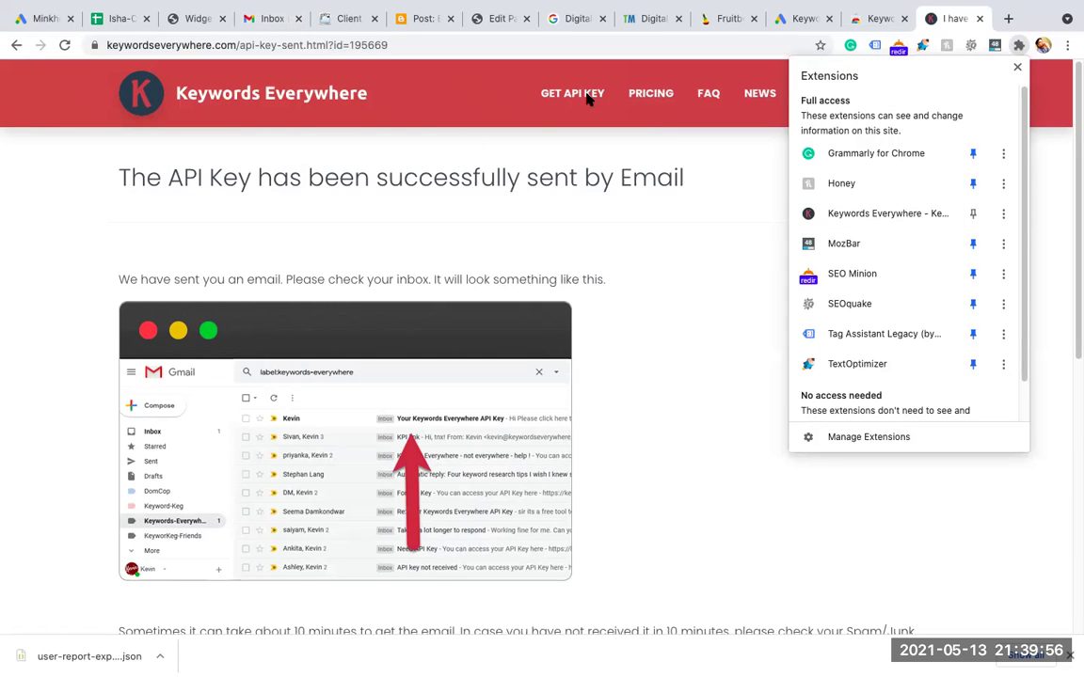
click(384, 160)
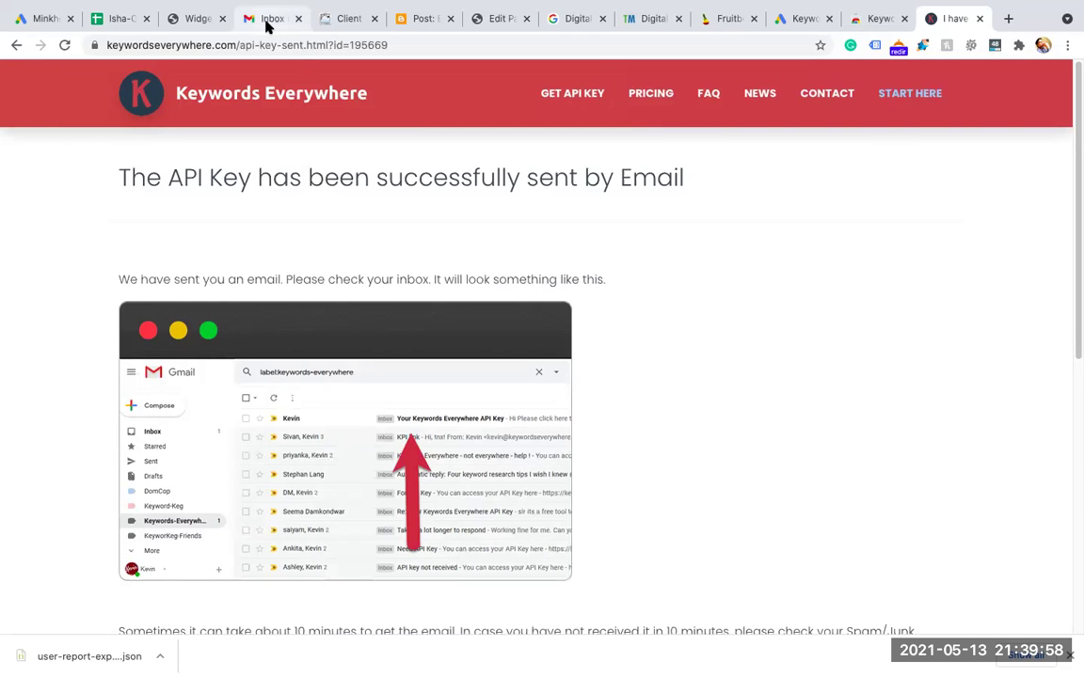
click(266, 20)
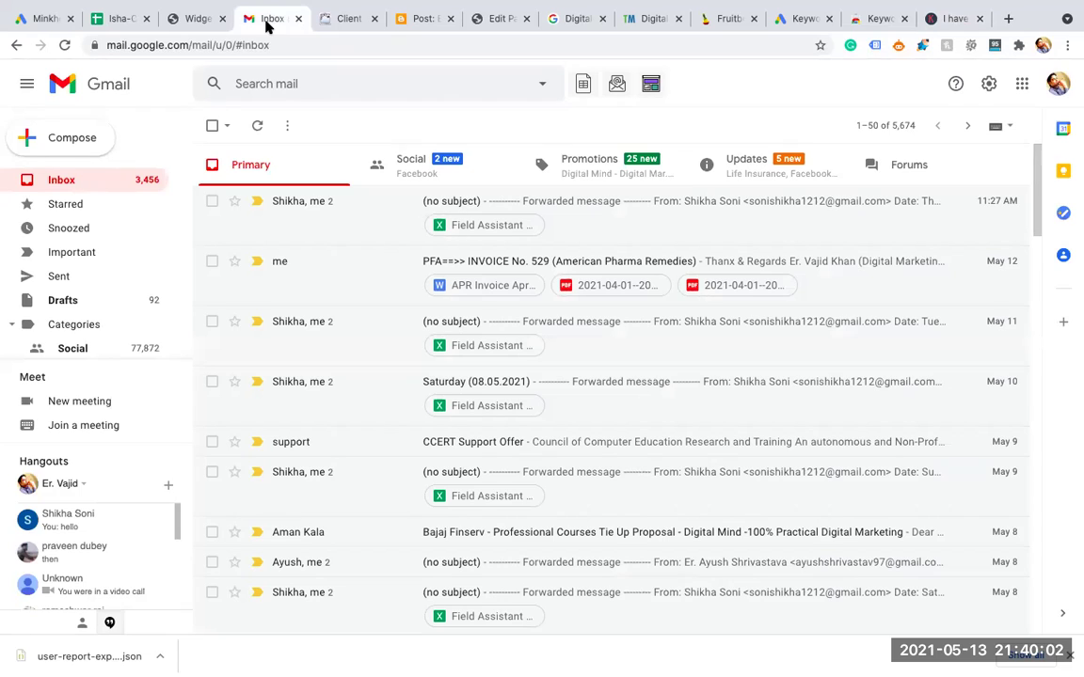
click(755, 165)
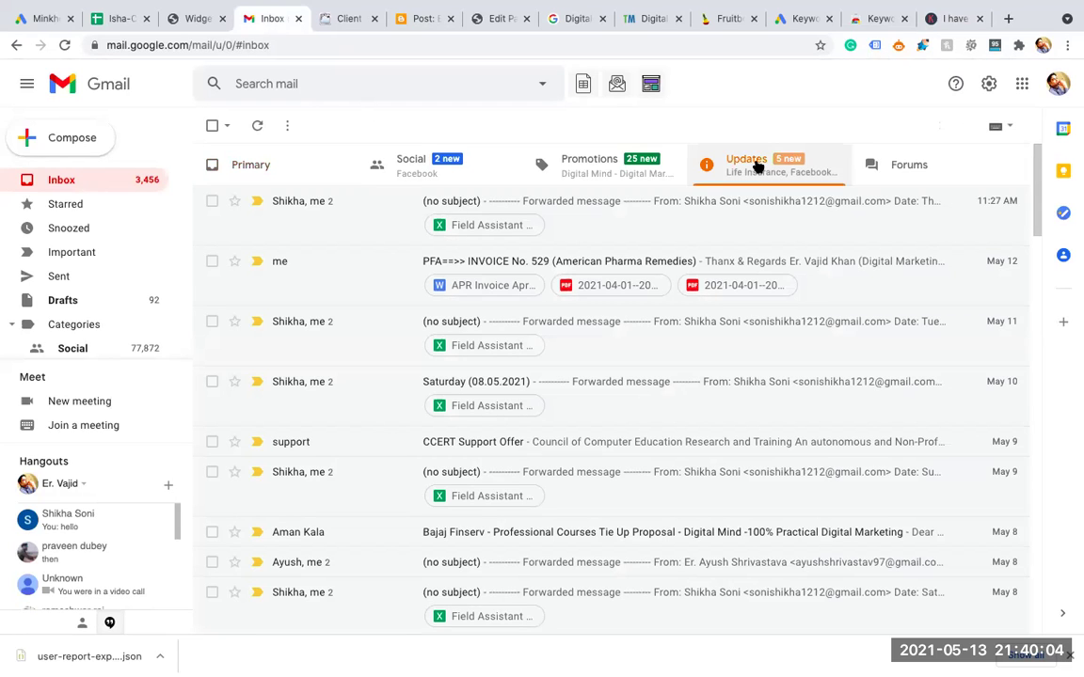
click(241, 175)
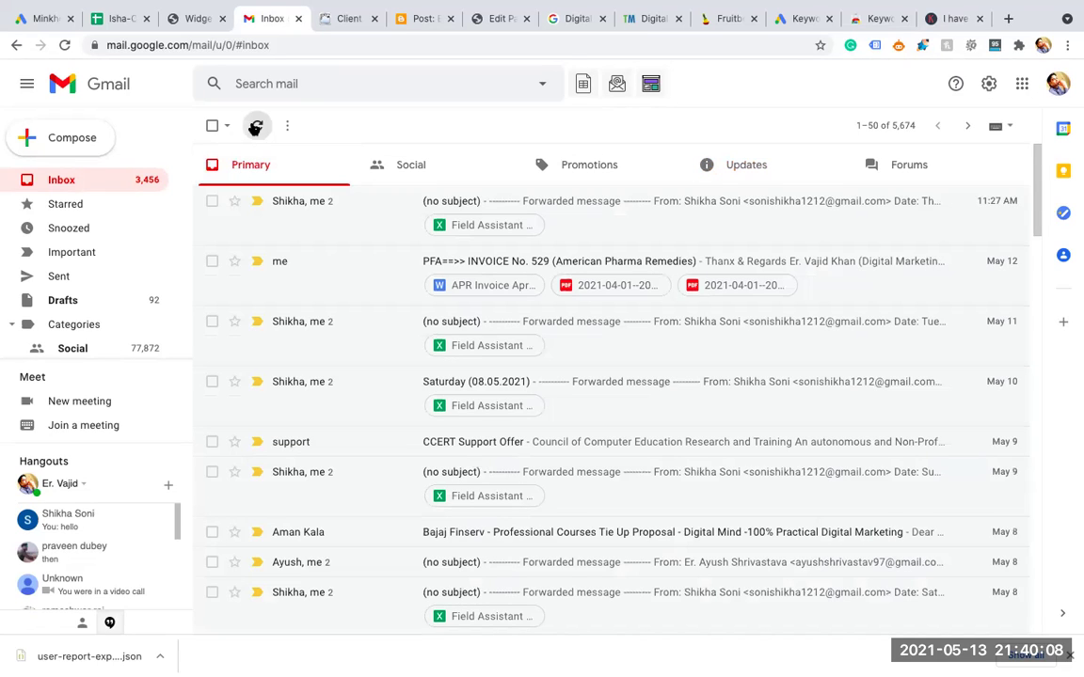
click(255, 126)
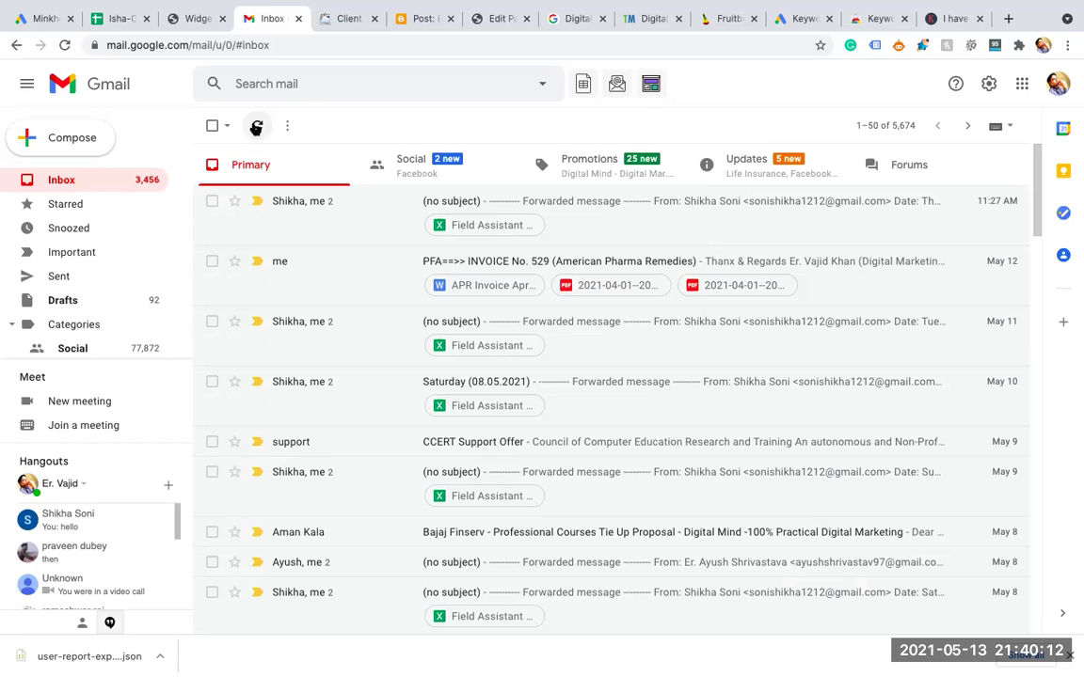
click(750, 157)
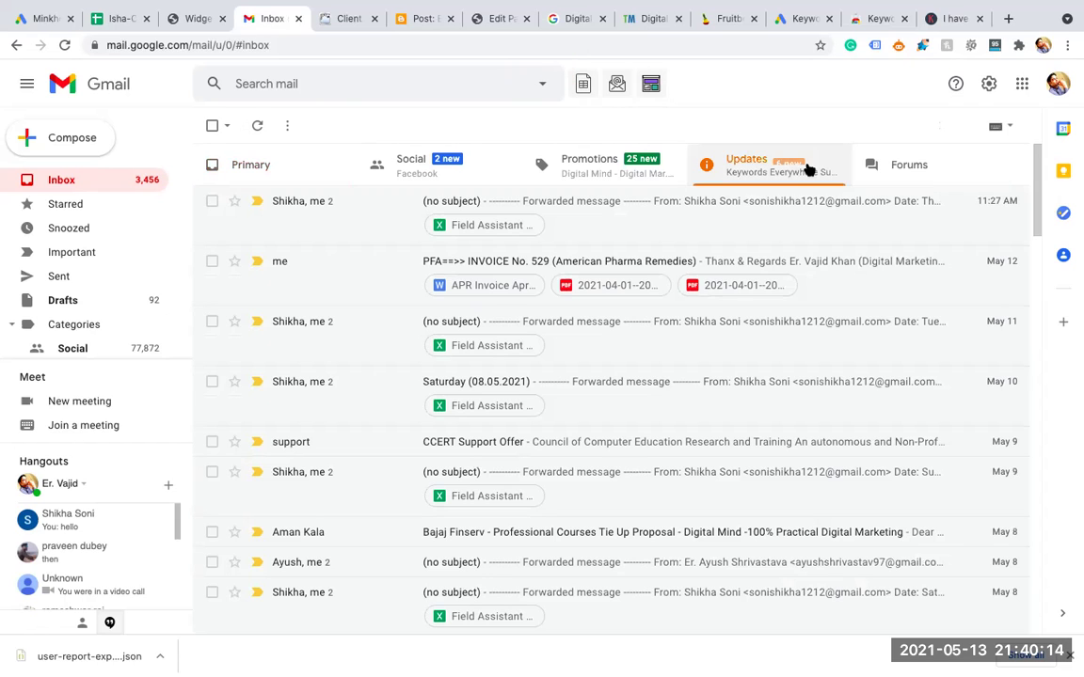
click(531, 201)
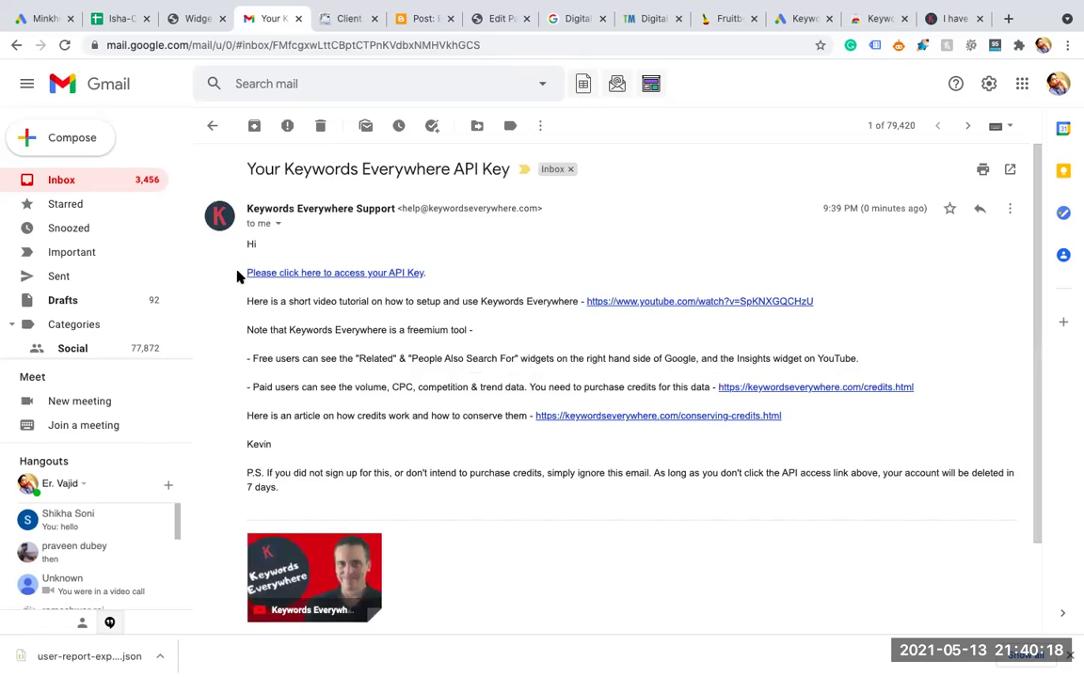
Follow the email's API key access link and copy the API key from the page it opens.
triple_click(440, 278)
click(450, 262)
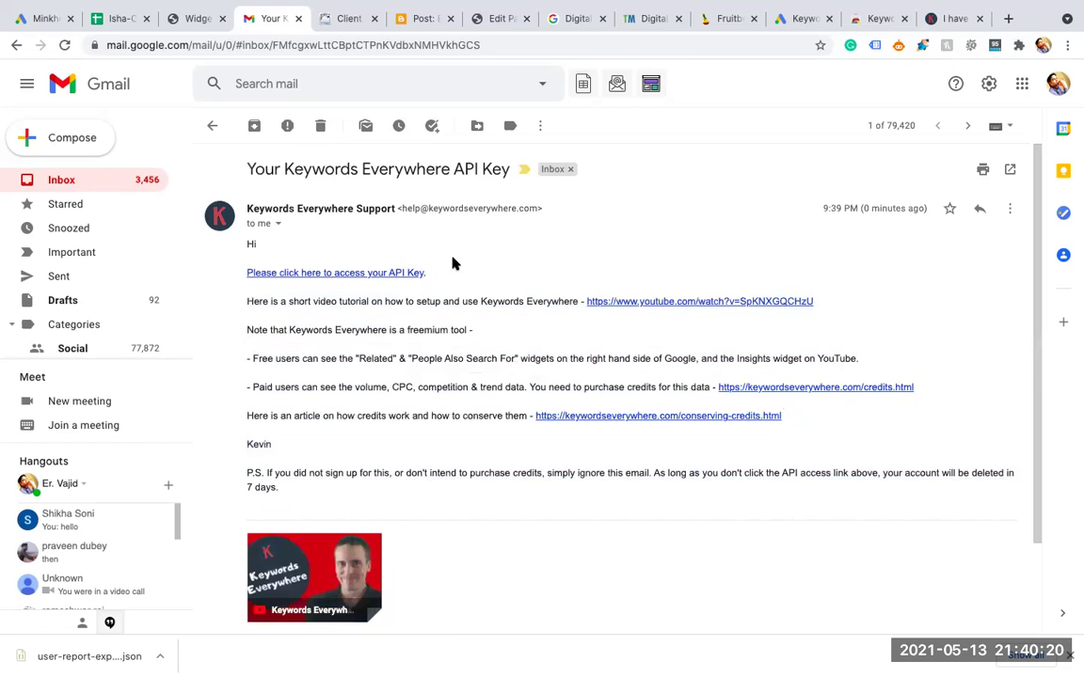
click(374, 274)
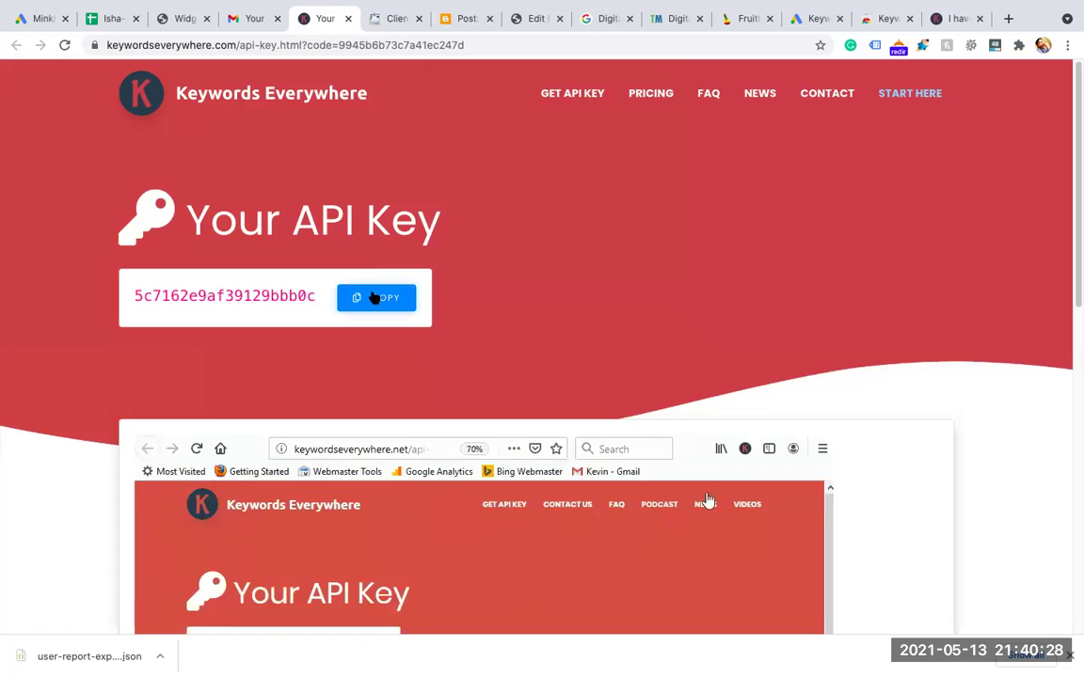
Open the Keywords Everywhere extension's settings and paste the copied API key into the API key field.
click(1018, 44)
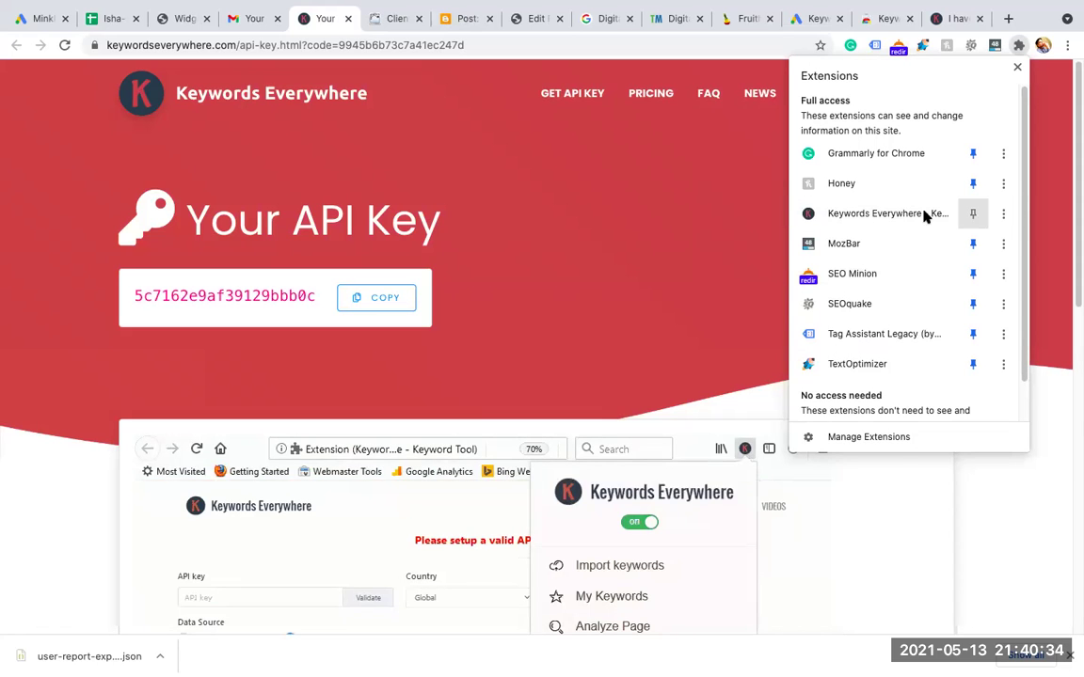
click(1002, 214)
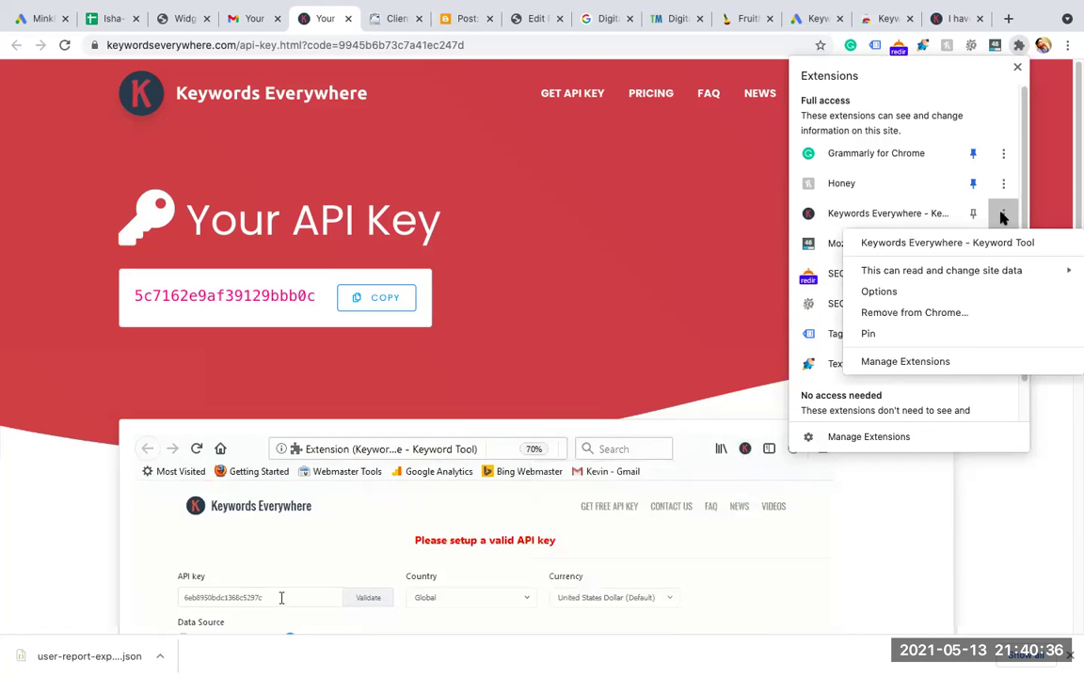
click(906, 215)
click(898, 220)
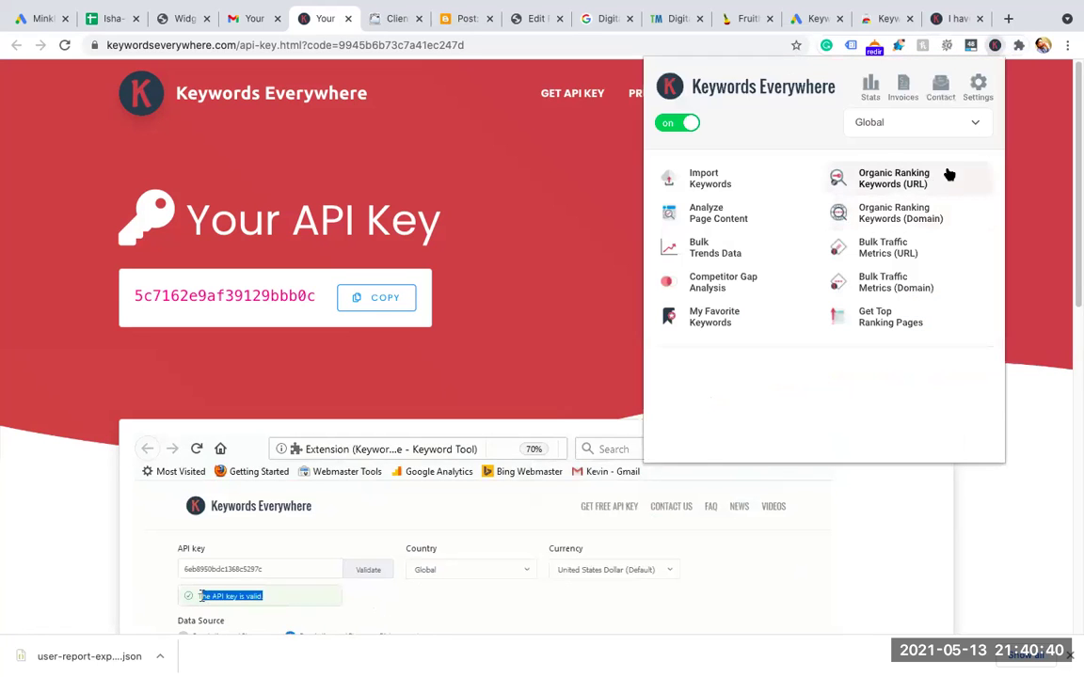
click(974, 95)
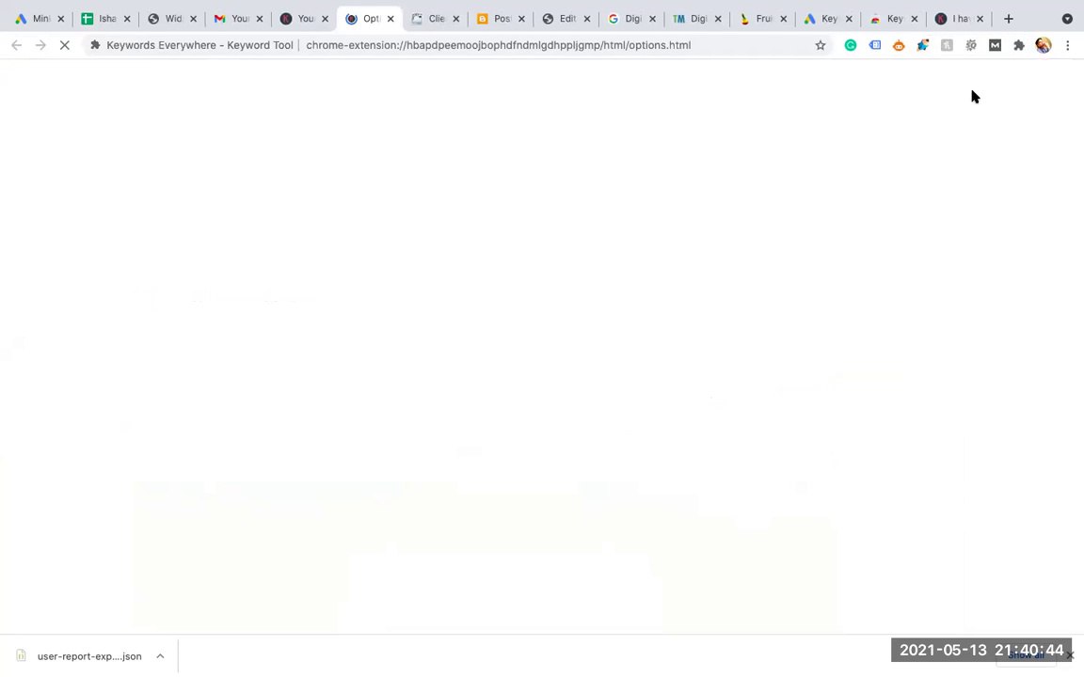
click(176, 268)
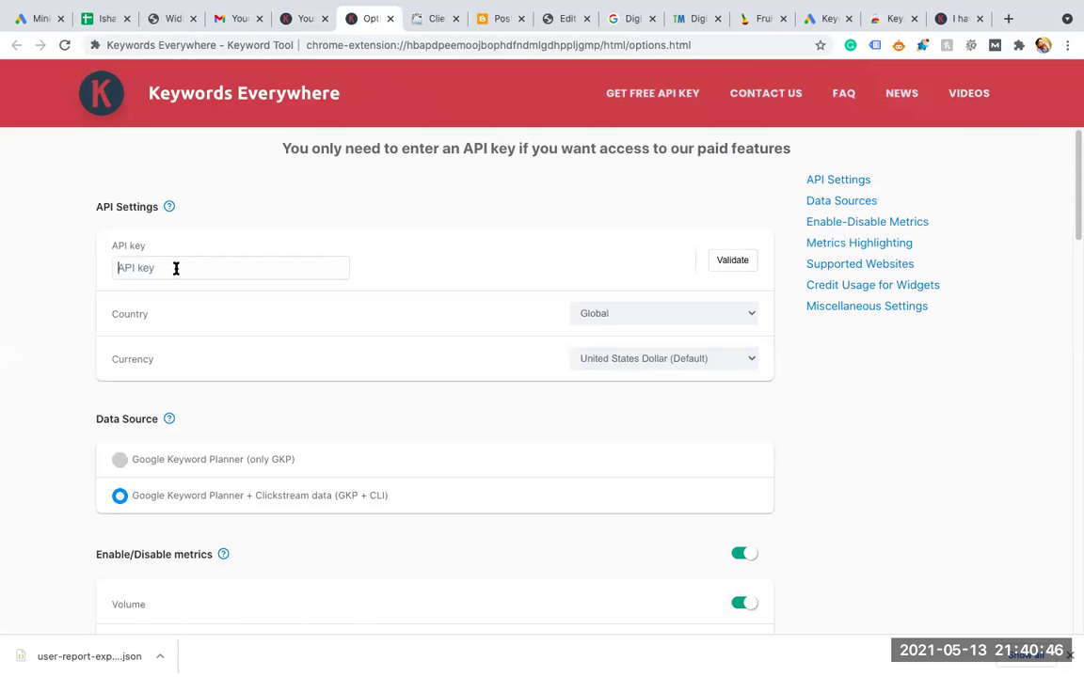
key(ctrl+v)
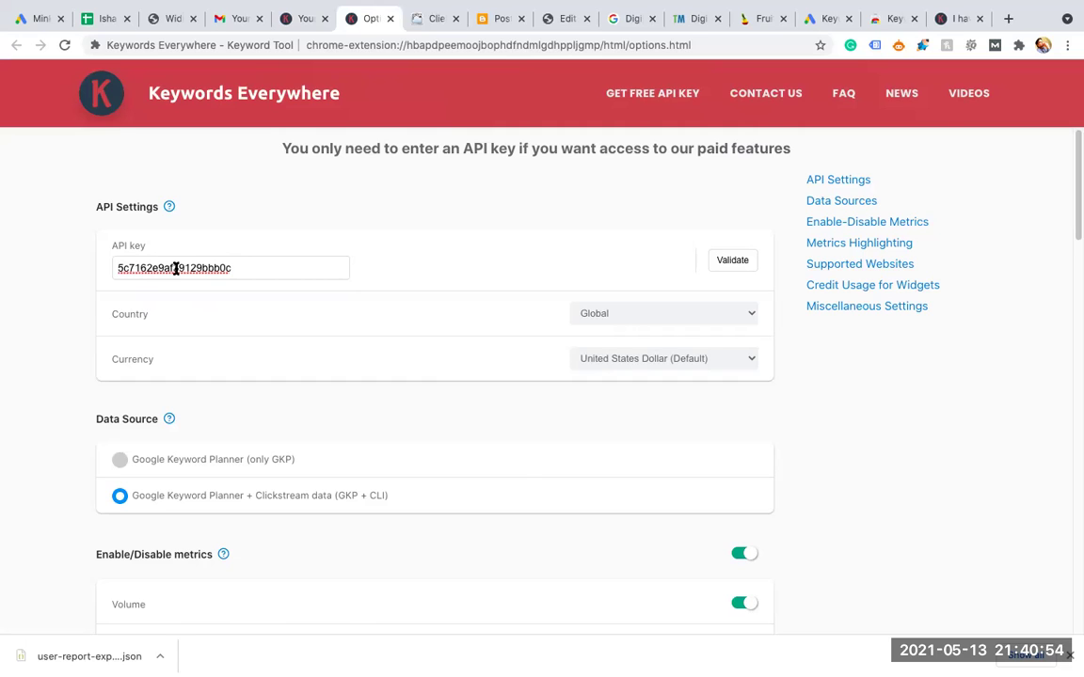
Validate the pasted API key, and rerun the Google search for "Digital marketing services in mumbai".
click(739, 262)
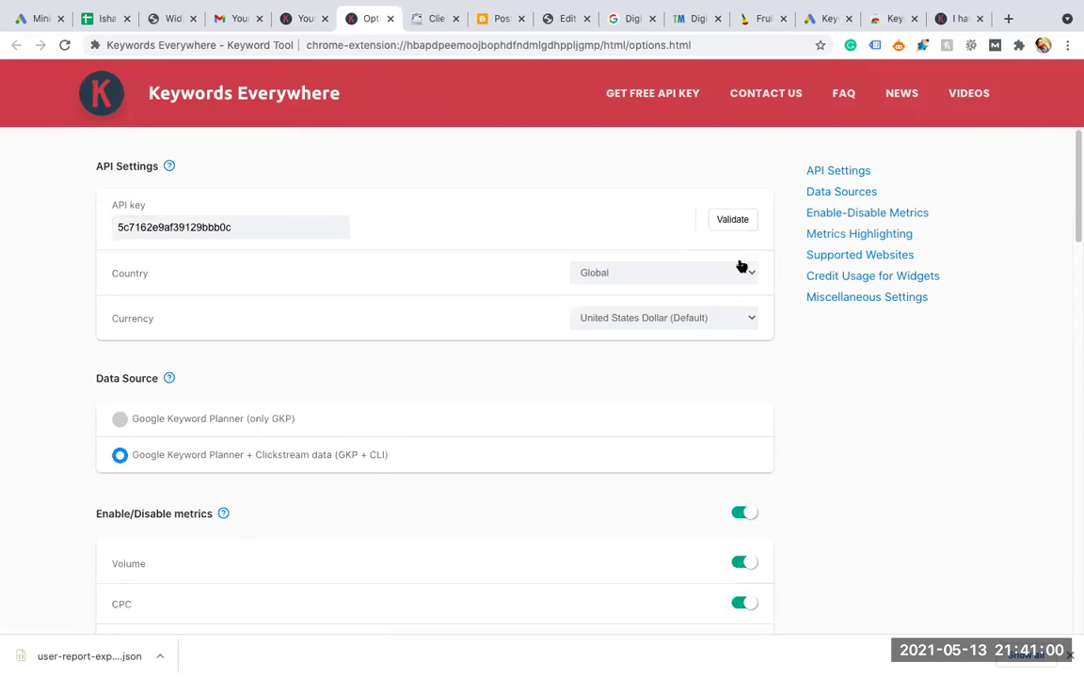
click(627, 18)
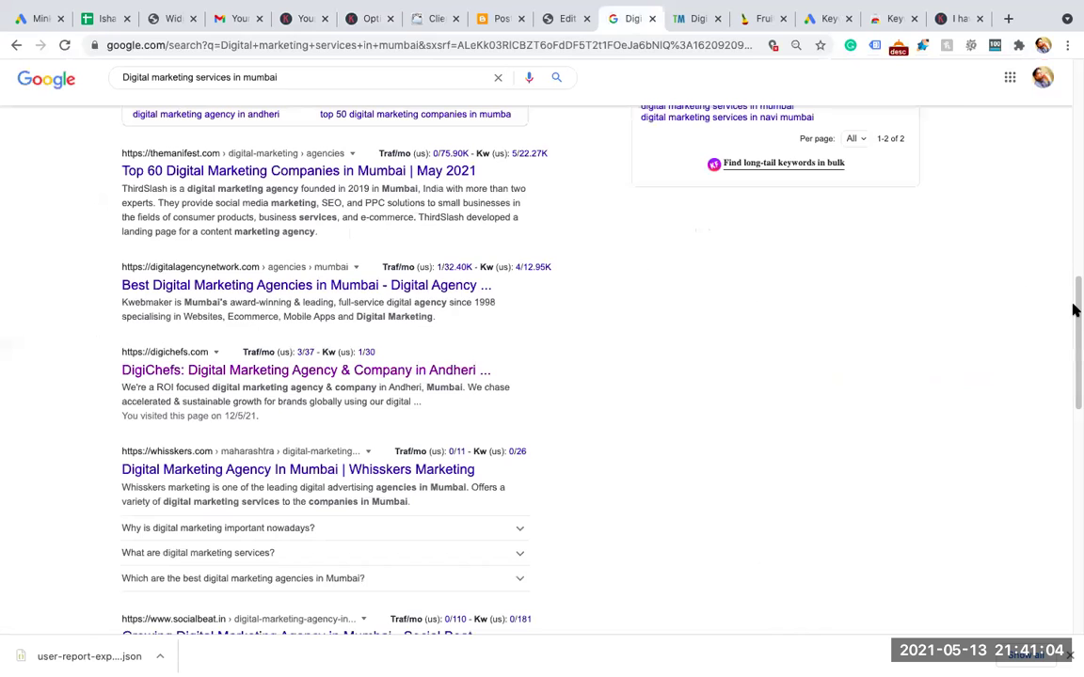
scroll(1074, 138, up, 4)
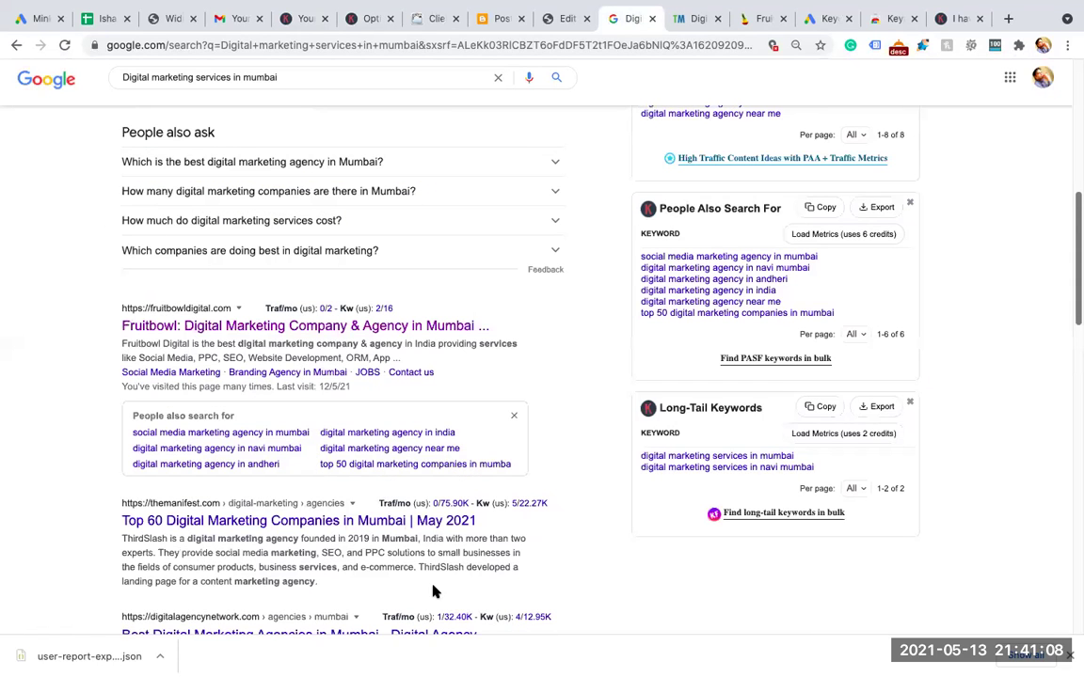
drag(86, 314, 1076, 324)
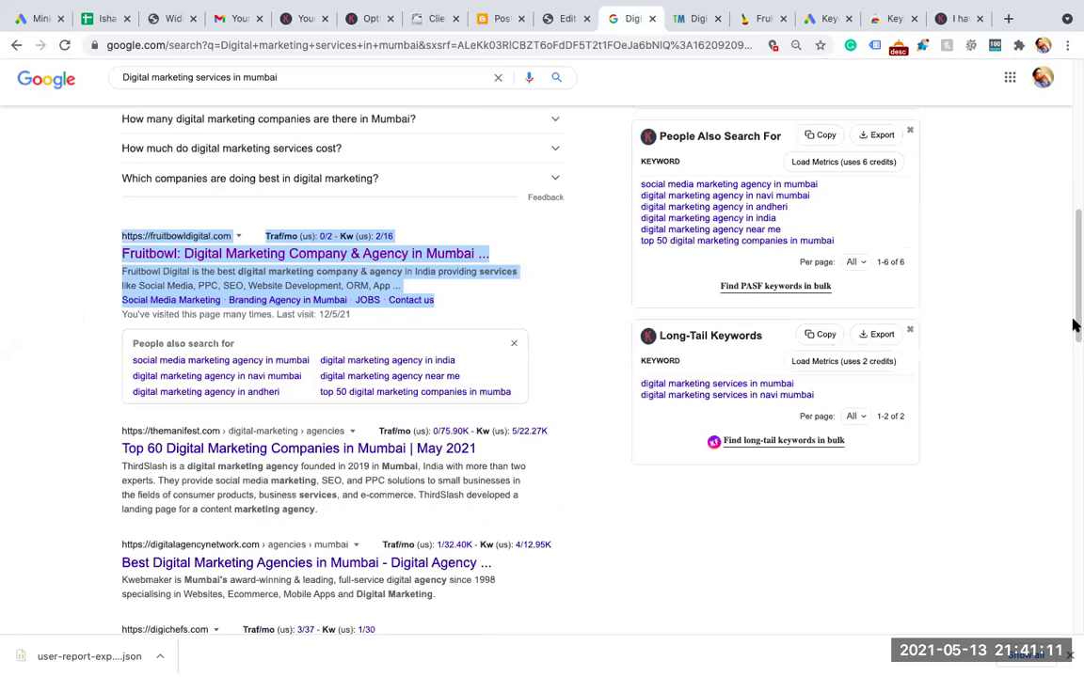
click(556, 102)
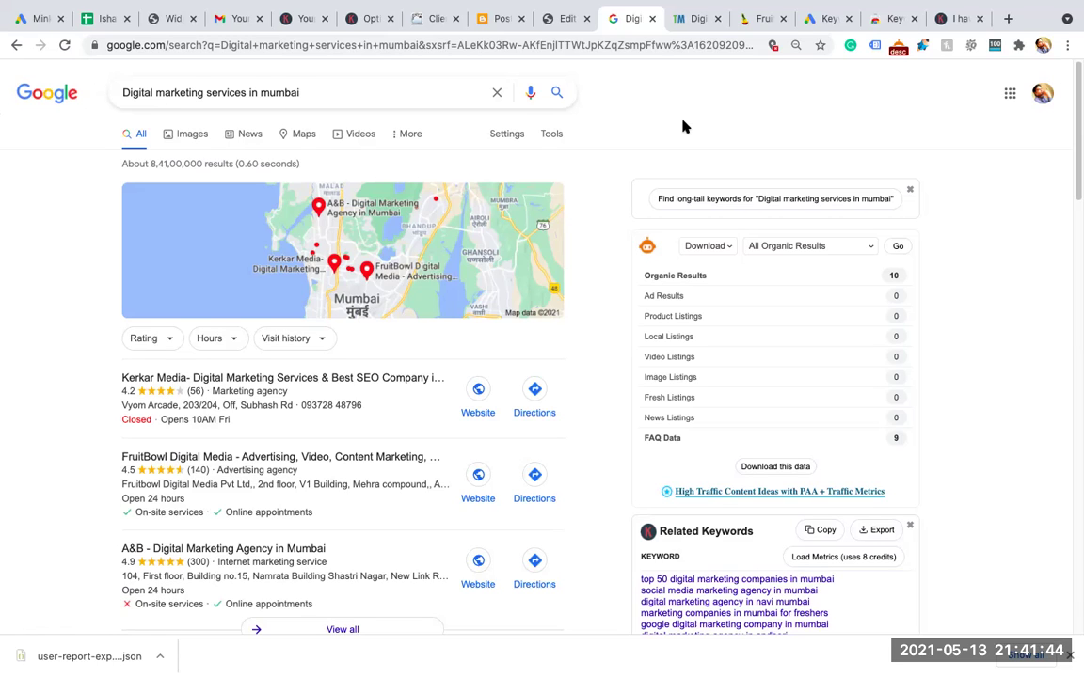
Review the installed browser extensions and examine the Related Keywords and People Also Search For lists beside the Google results.
click(1018, 45)
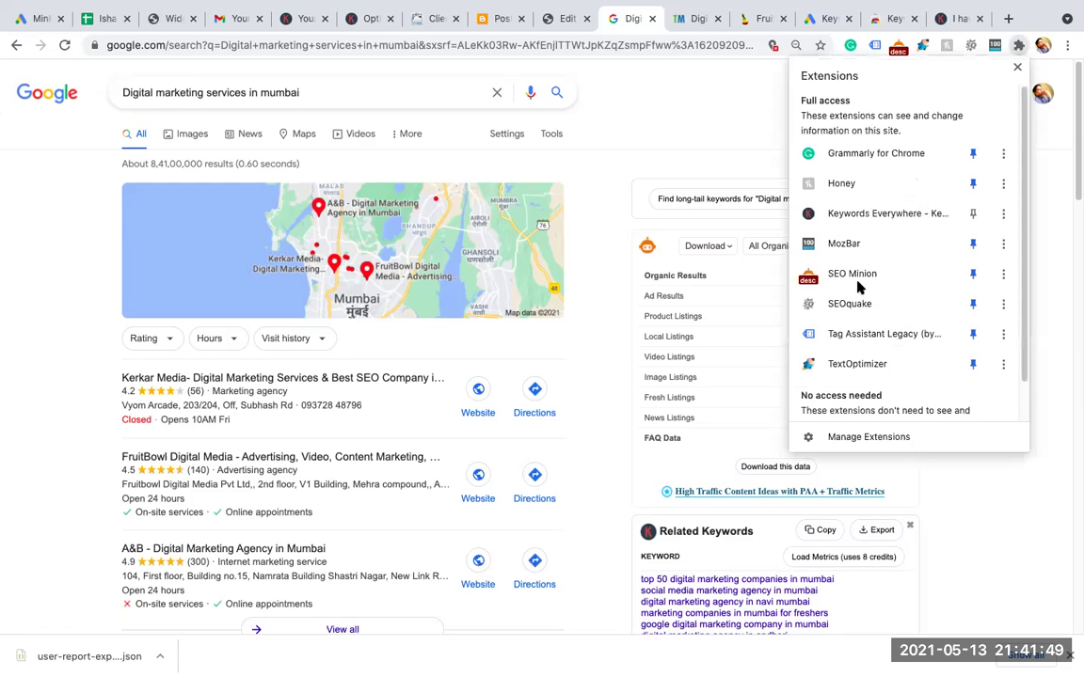
click(660, 127)
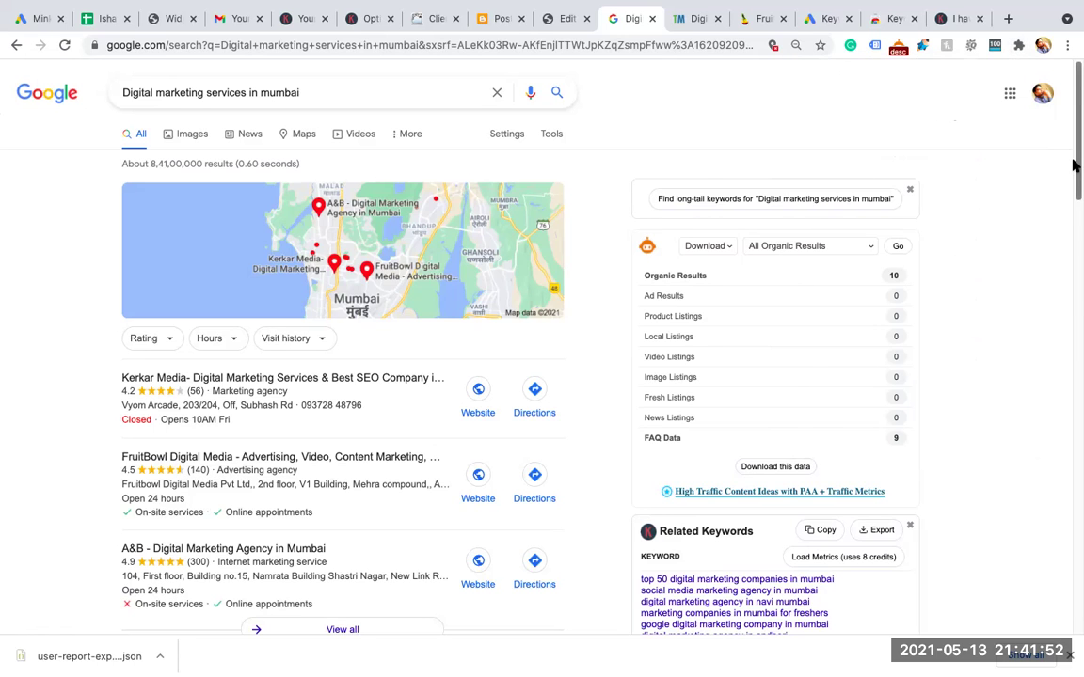
scroll(1074, 198, down, 2)
scroll(1075, 234, down, 2)
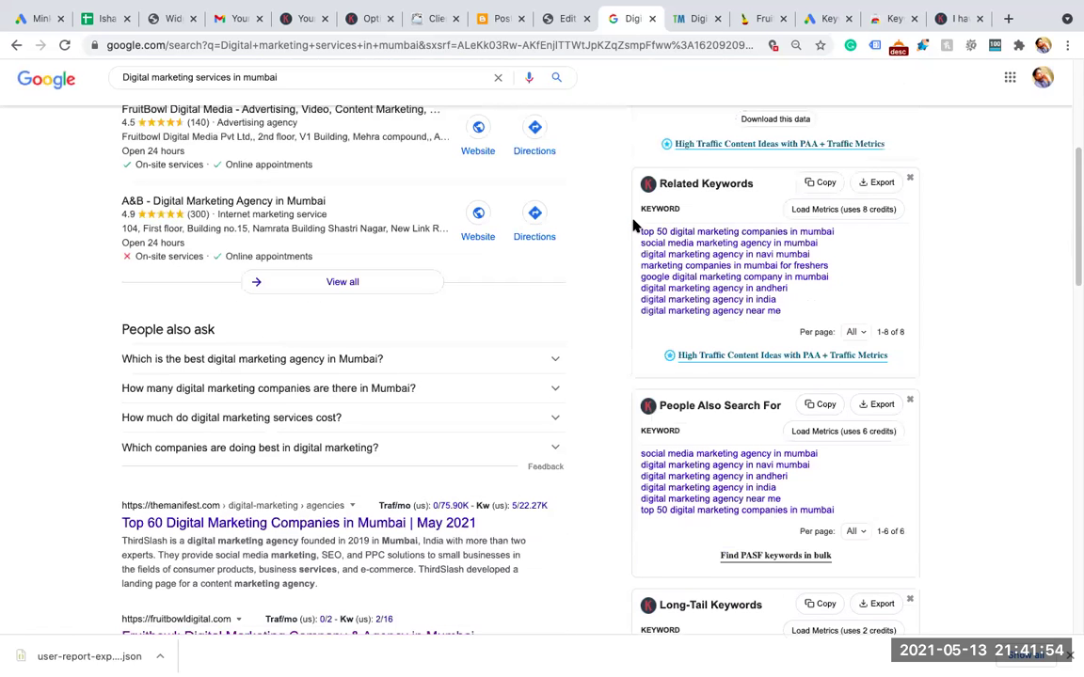
drag(632, 203, 777, 324)
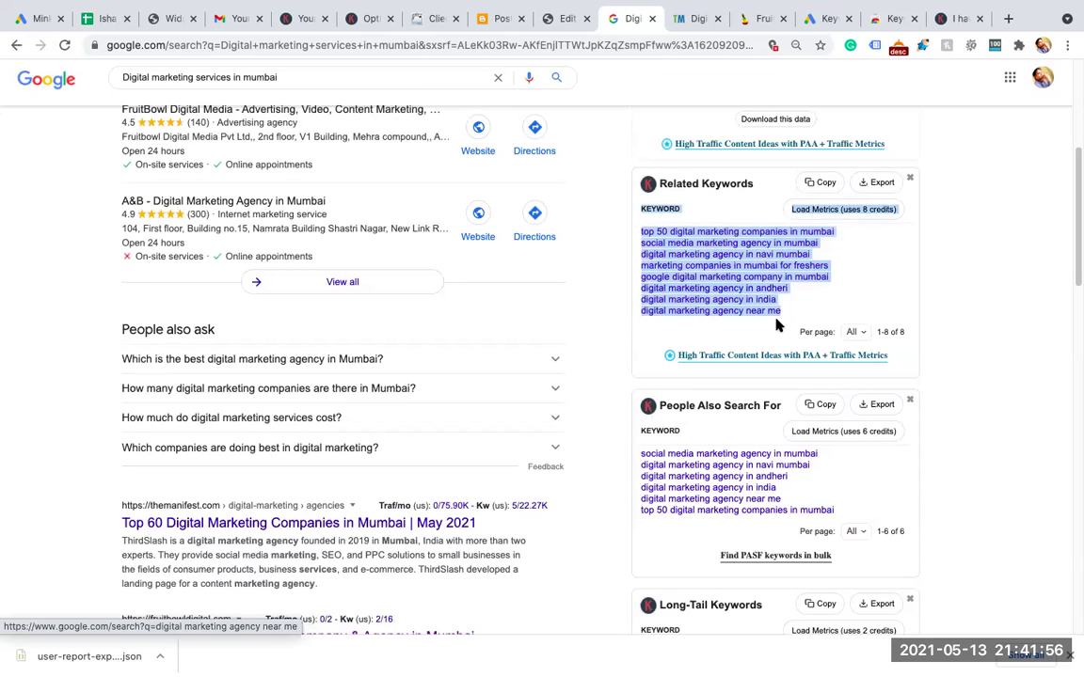
drag(636, 449, 849, 512)
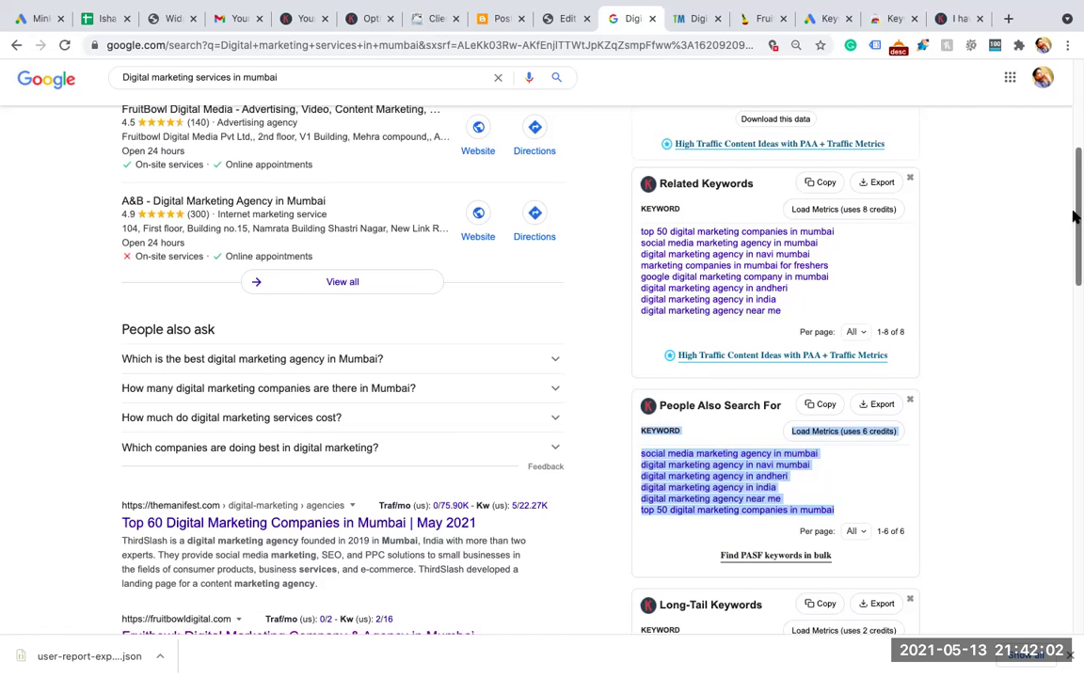
drag(1073, 217, 1075, 126)
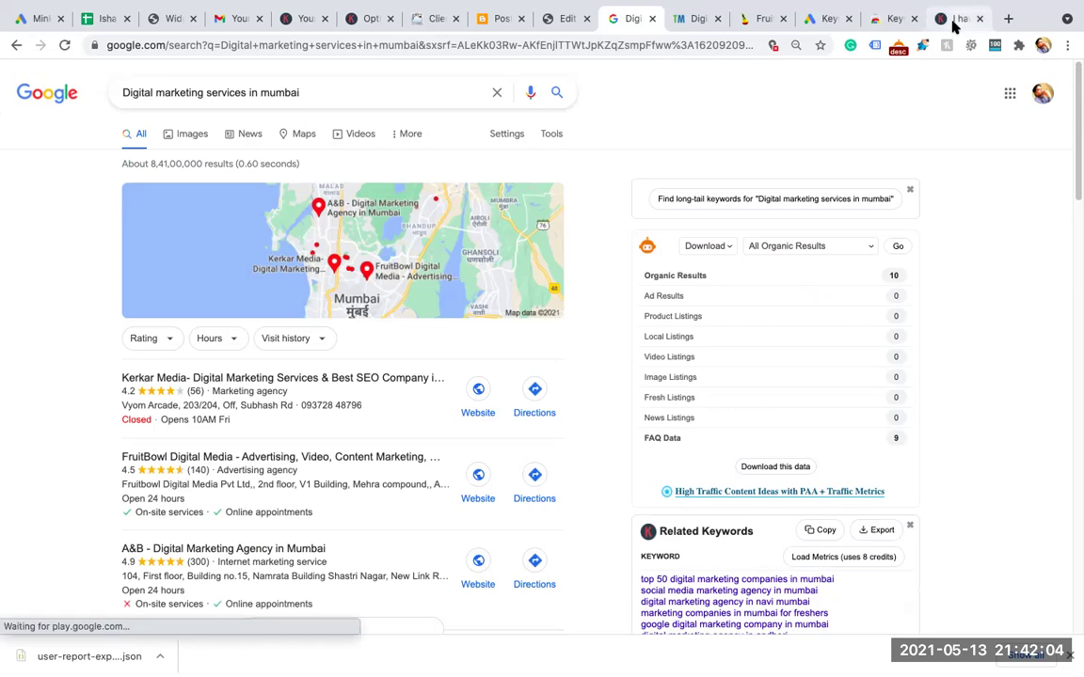
Open the keywordseverywhere.com home page and look for Keywords Everywhere among the installed browser extensions.
click(953, 21)
click(687, 44)
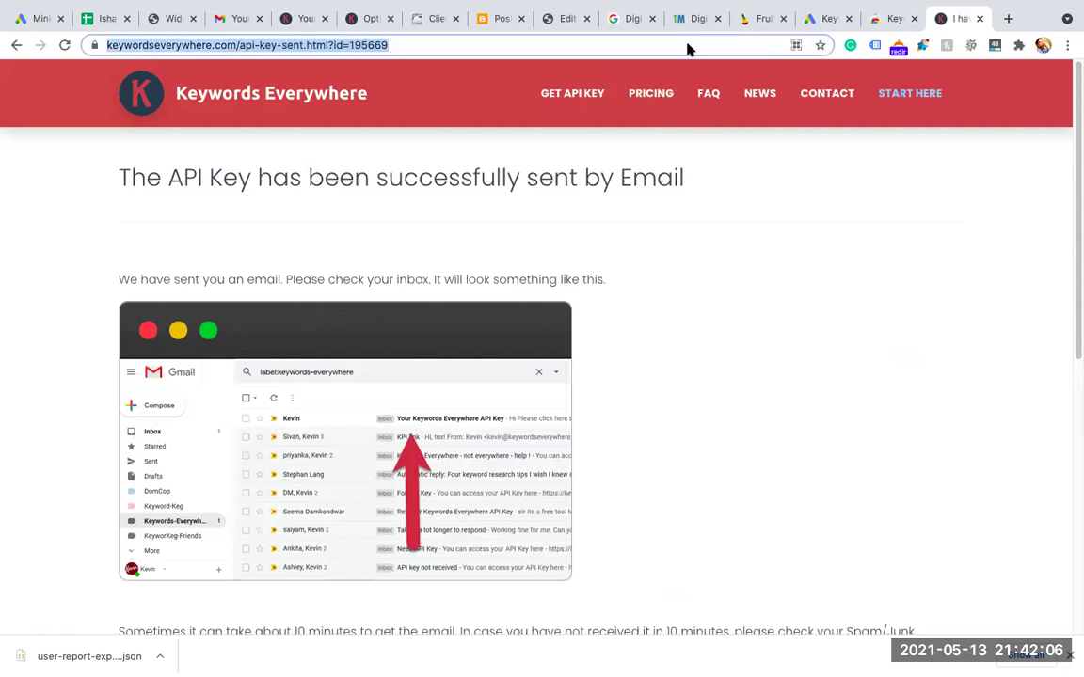
text(keywordseverywhere.com)
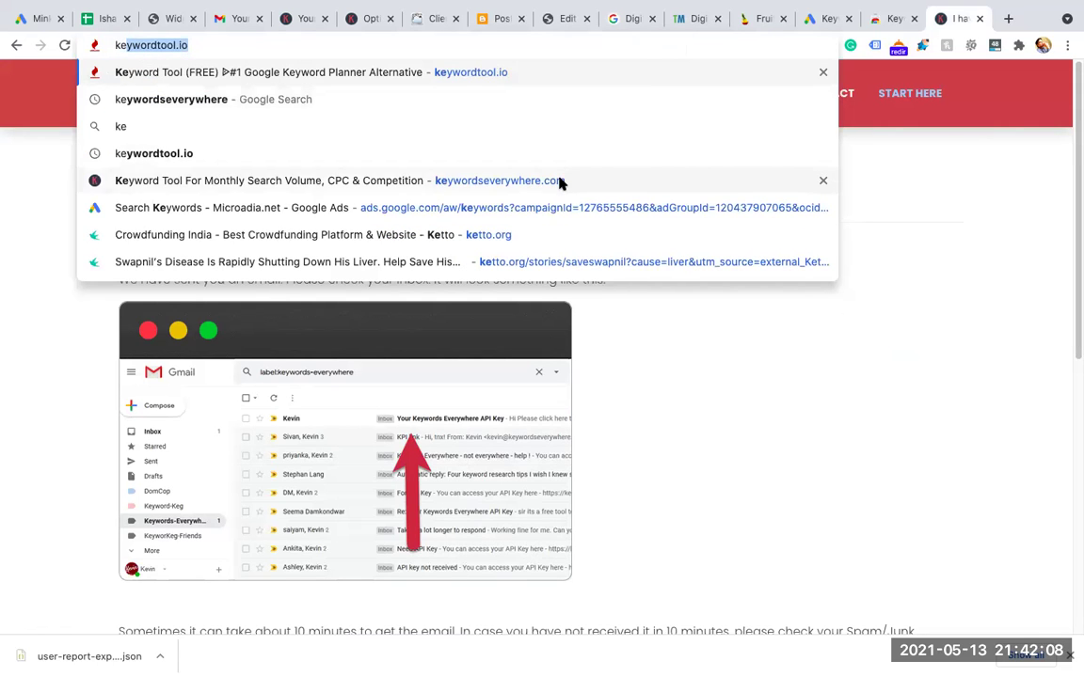
click(559, 179)
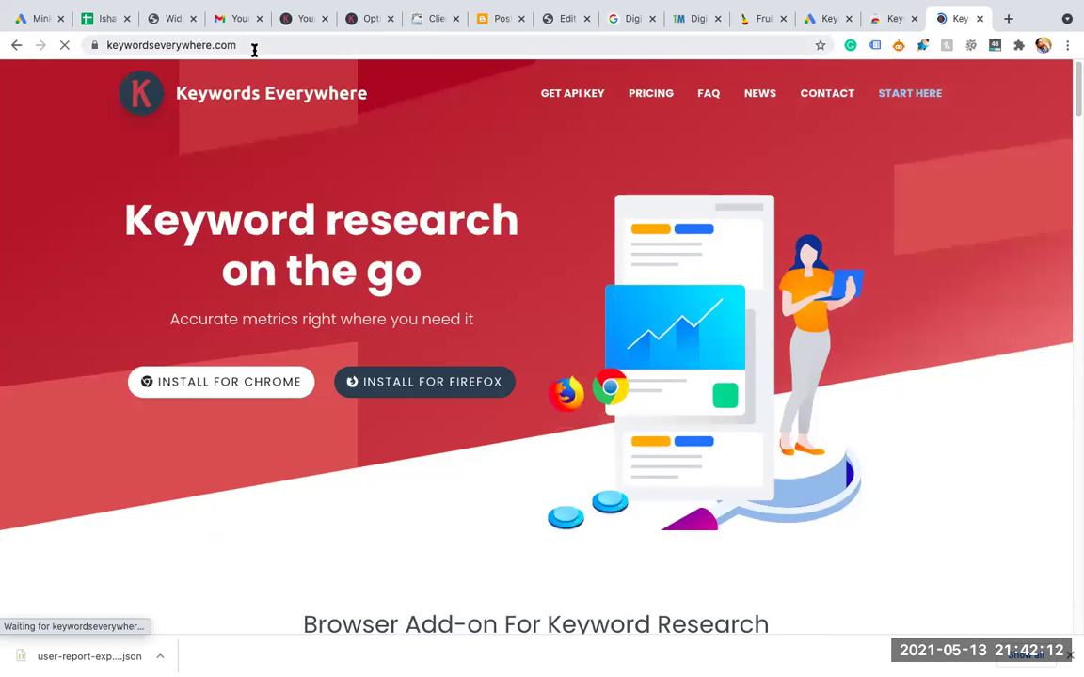
click(1019, 45)
click(75, 330)
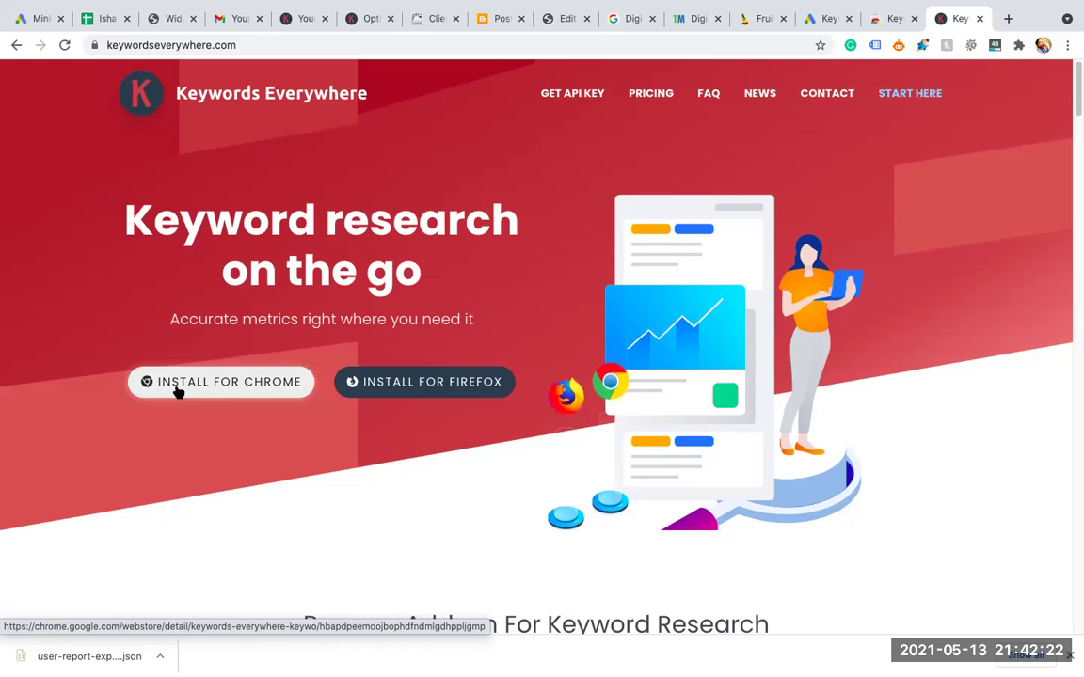
click(1018, 45)
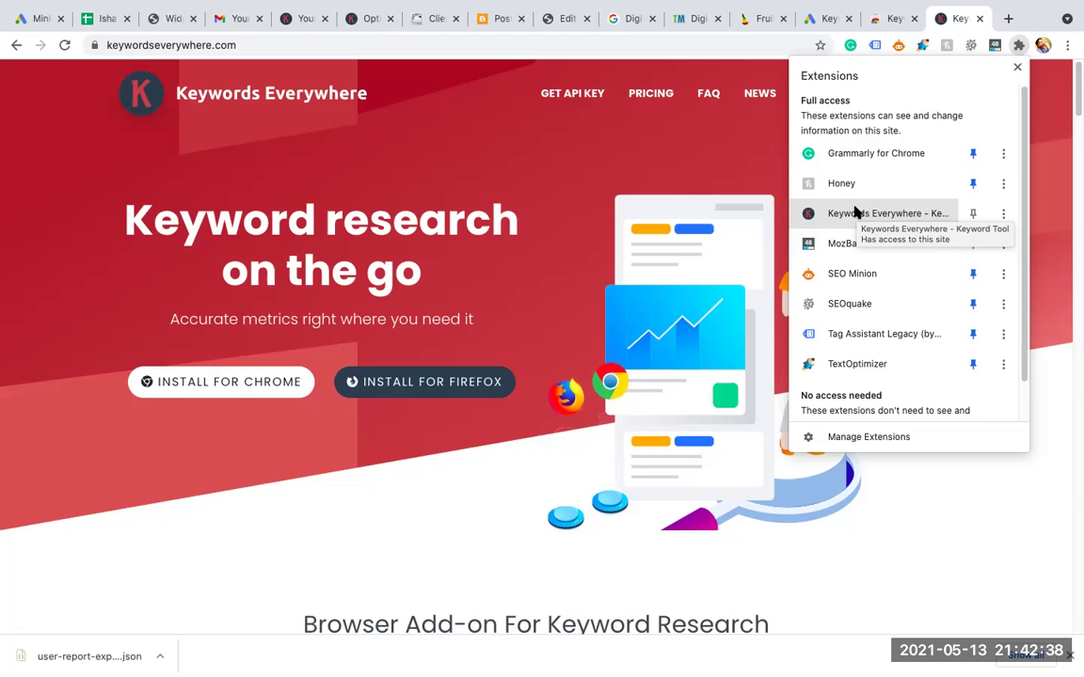
Return to the Google results for digital marketing services in Mumbai and examine the Related Keywords list.
click(621, 20)
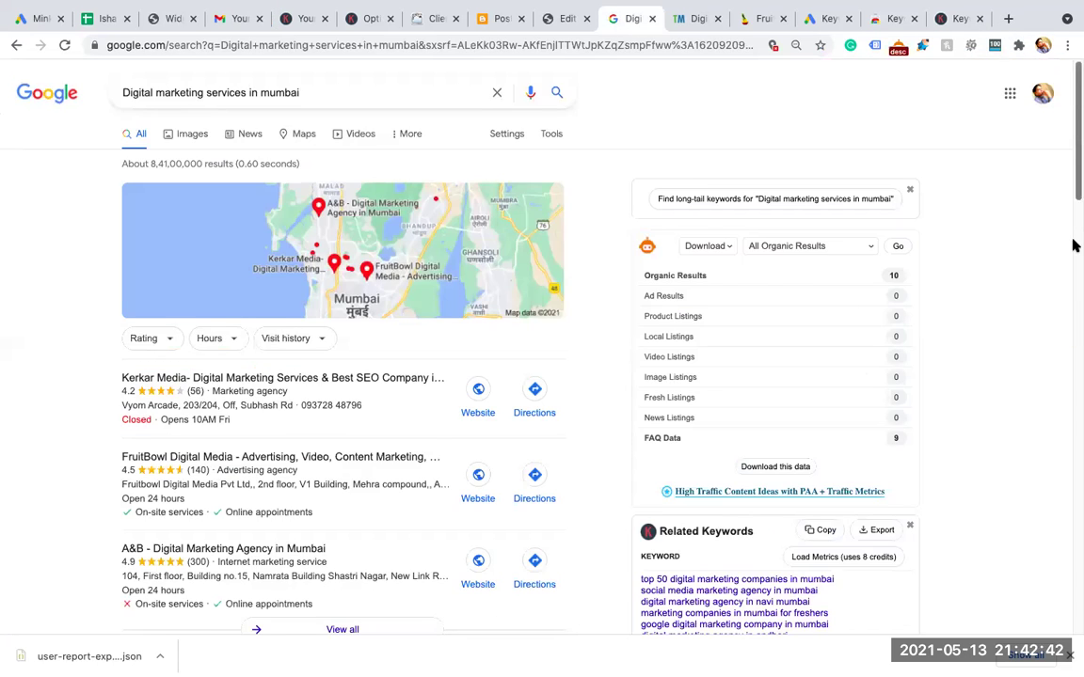
scroll(1075, 246, down, 3)
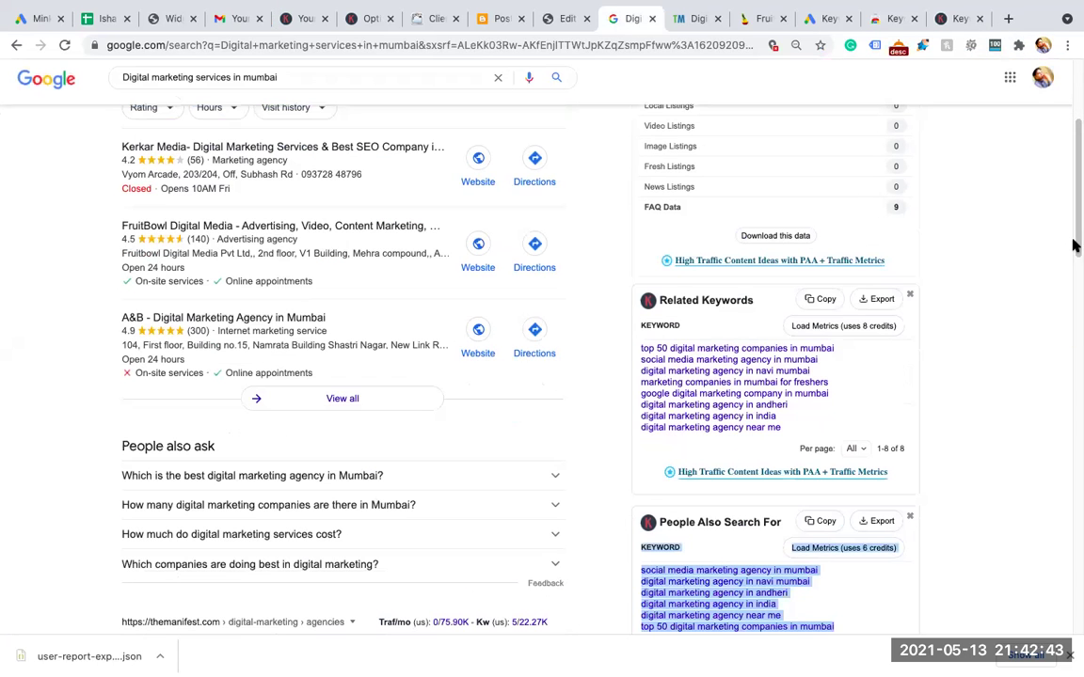
click(945, 23)
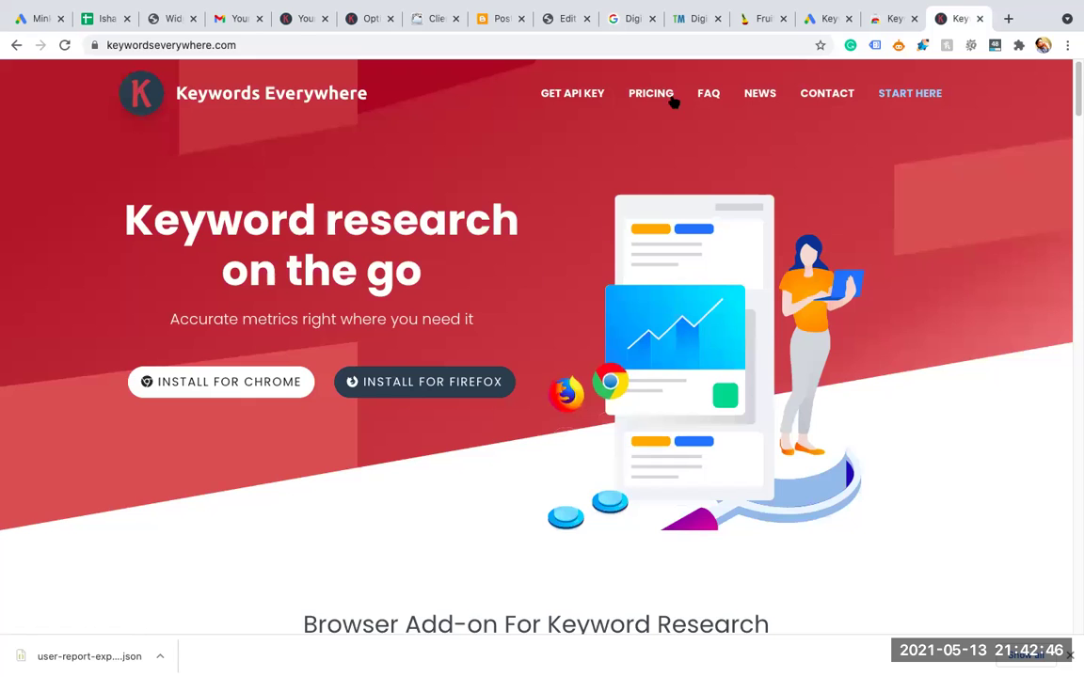
click(612, 23)
drag(622, 307, 844, 422)
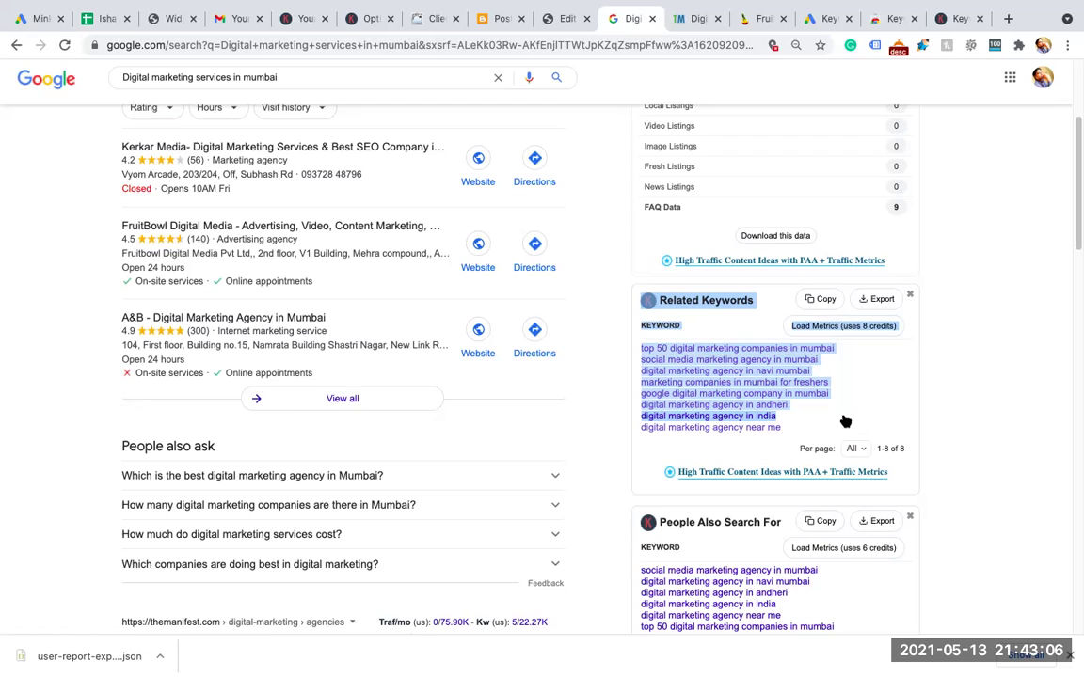
Open the API key sign-up form on the Keywords Everywhere site and fill in the account's email address.
click(956, 18)
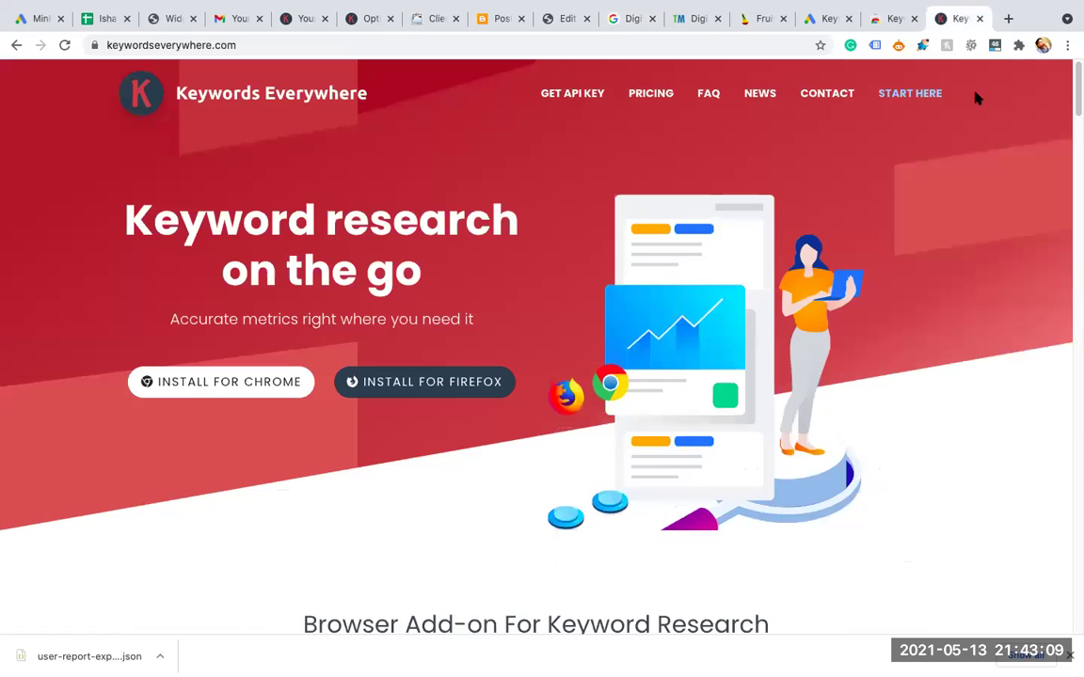
click(574, 99)
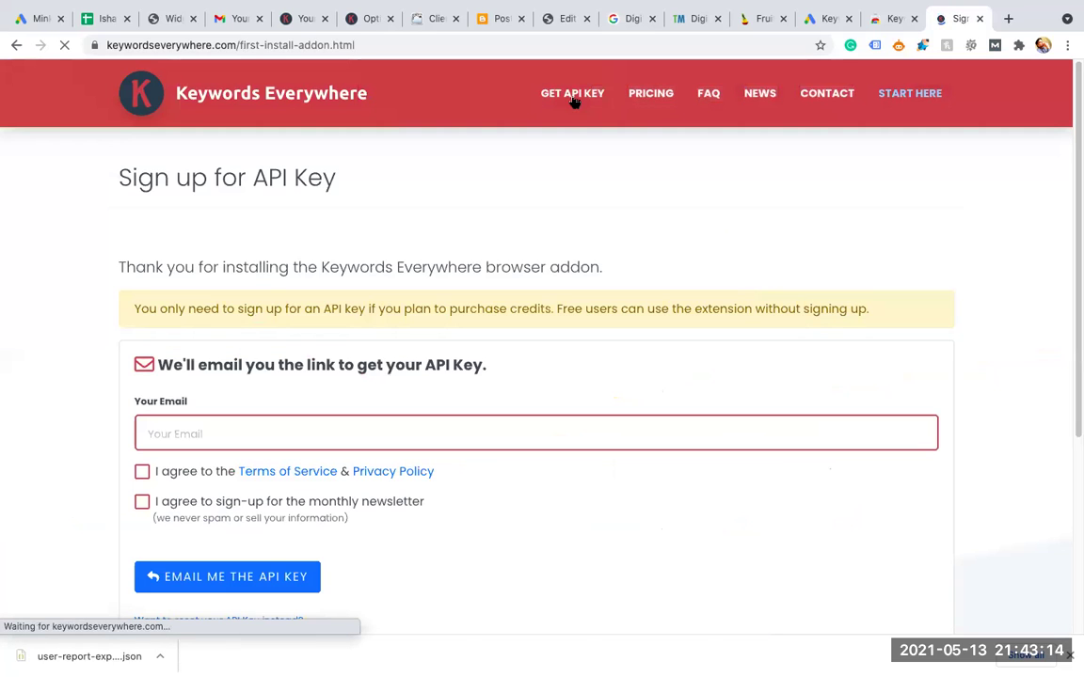
scroll(368, 293, down, 2)
click(200, 326)
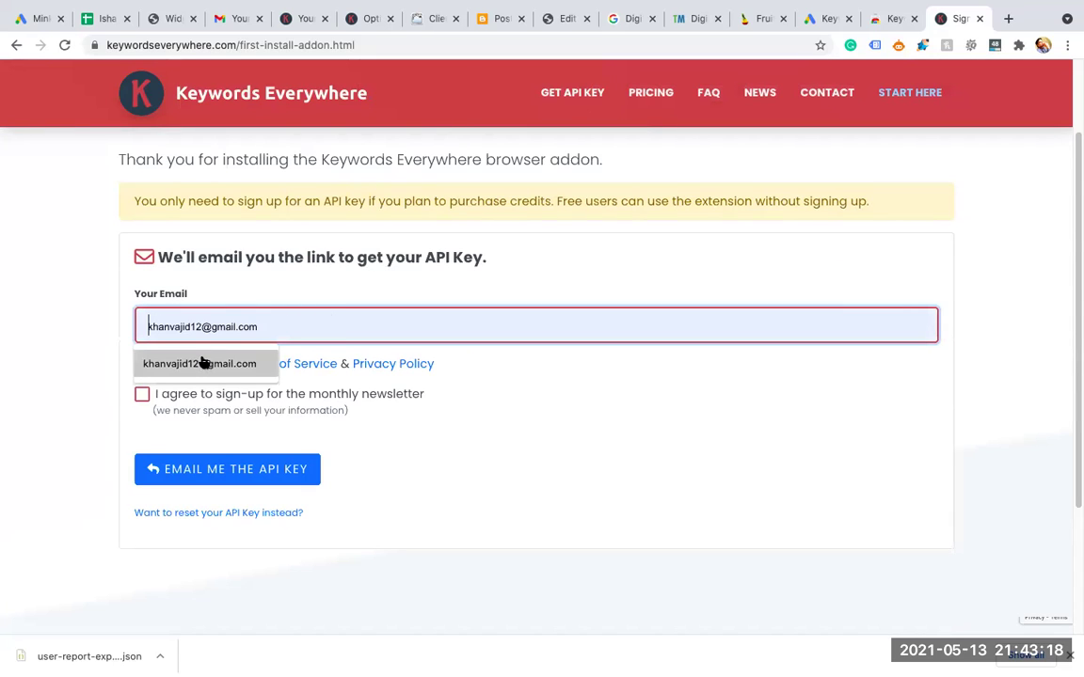
click(201, 363)
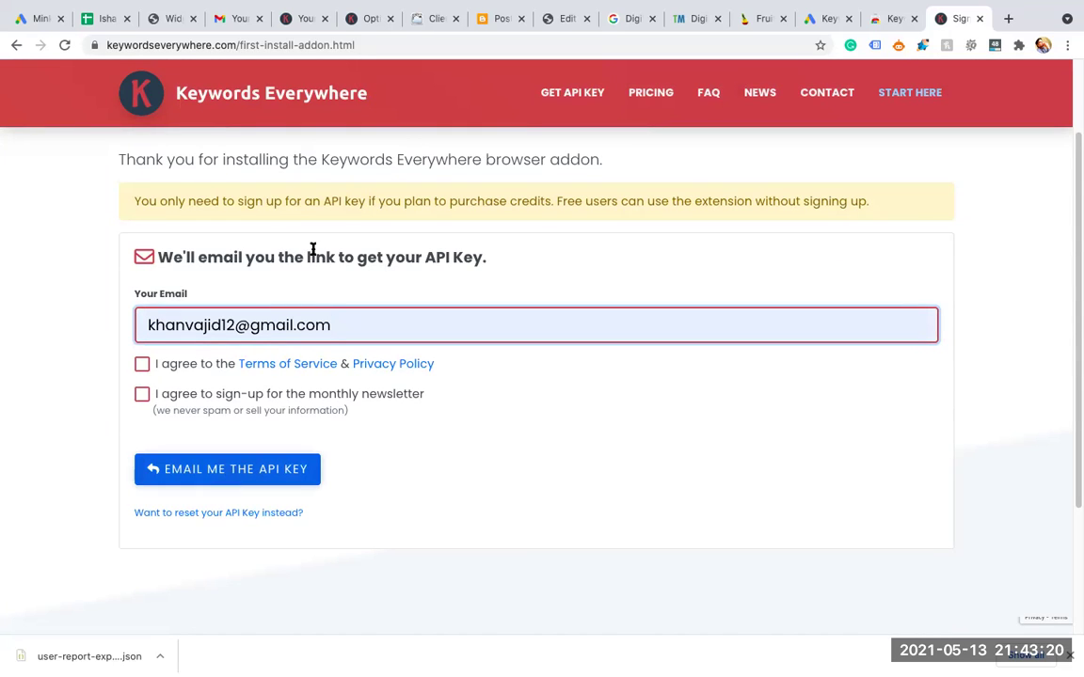
Switch to Gmail, follow the API key access link in the Keywords Everywhere email, and copy the API key from its page.
click(237, 19)
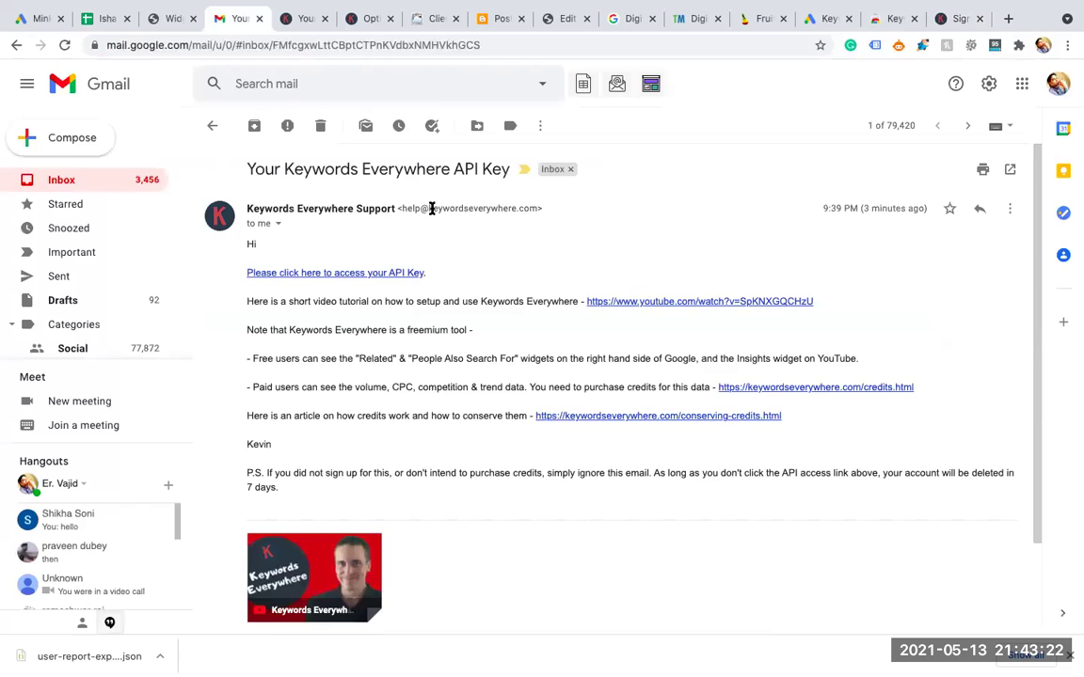
drag(444, 273, 296, 261)
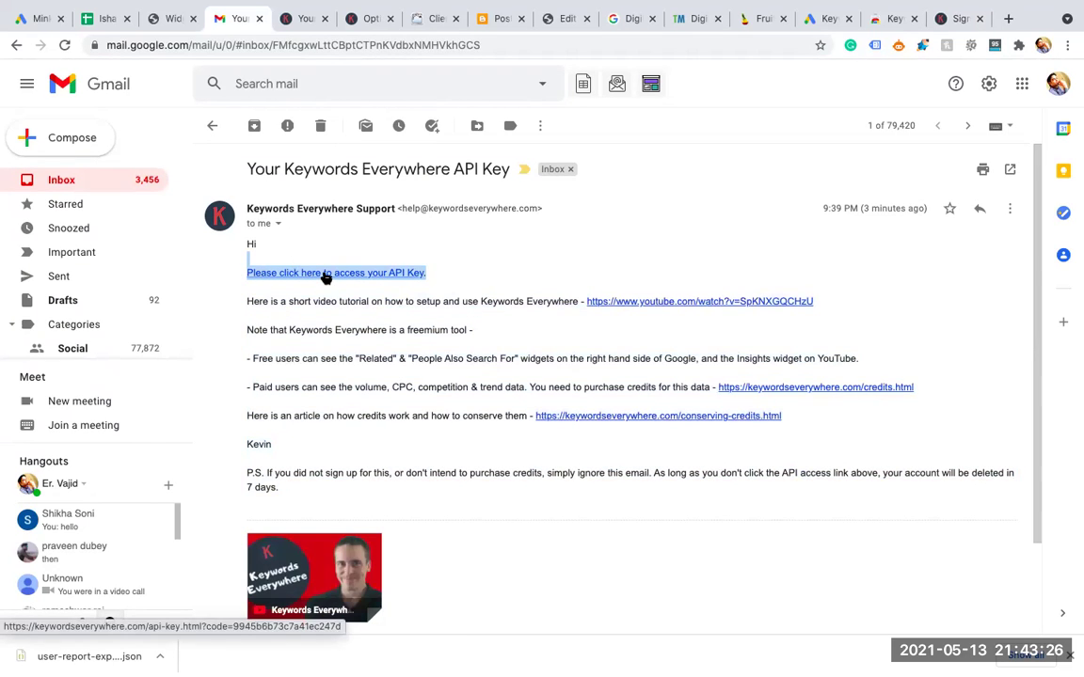
click(326, 277)
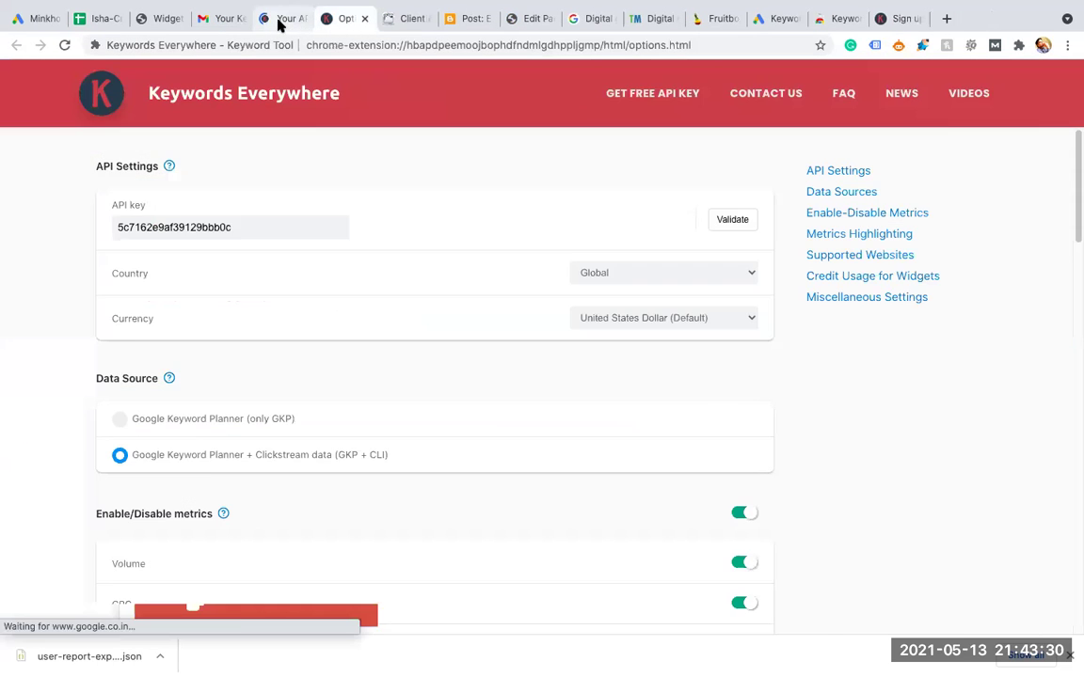
click(279, 20)
click(375, 298)
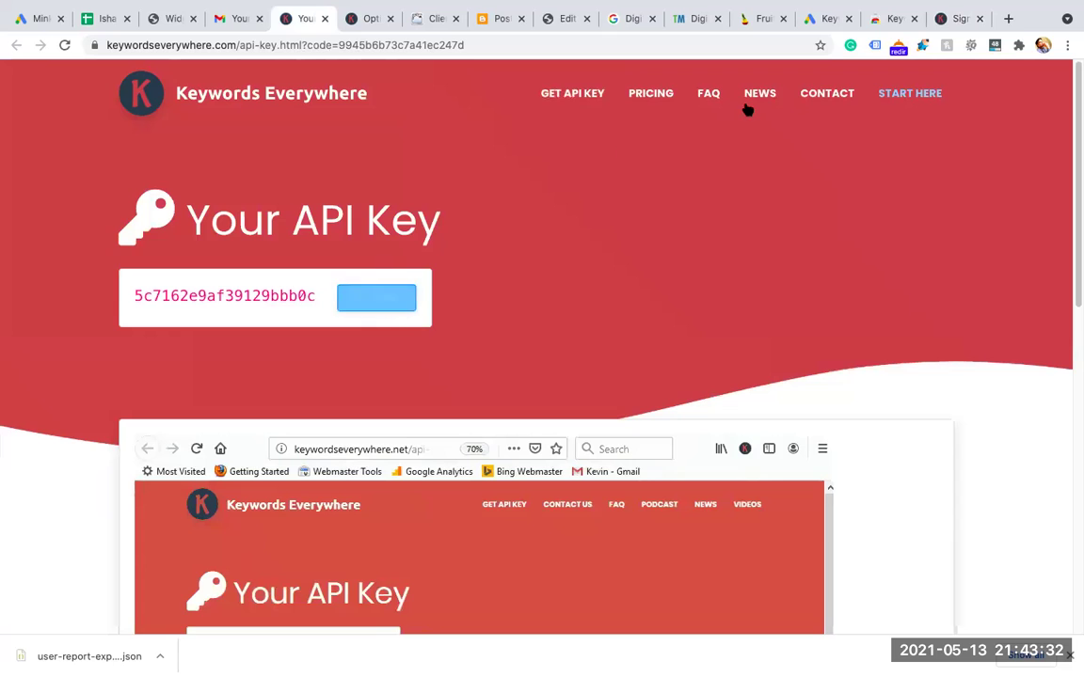
Open the Keywords Everywhere extension's settings and select the API key in its field.
click(1018, 46)
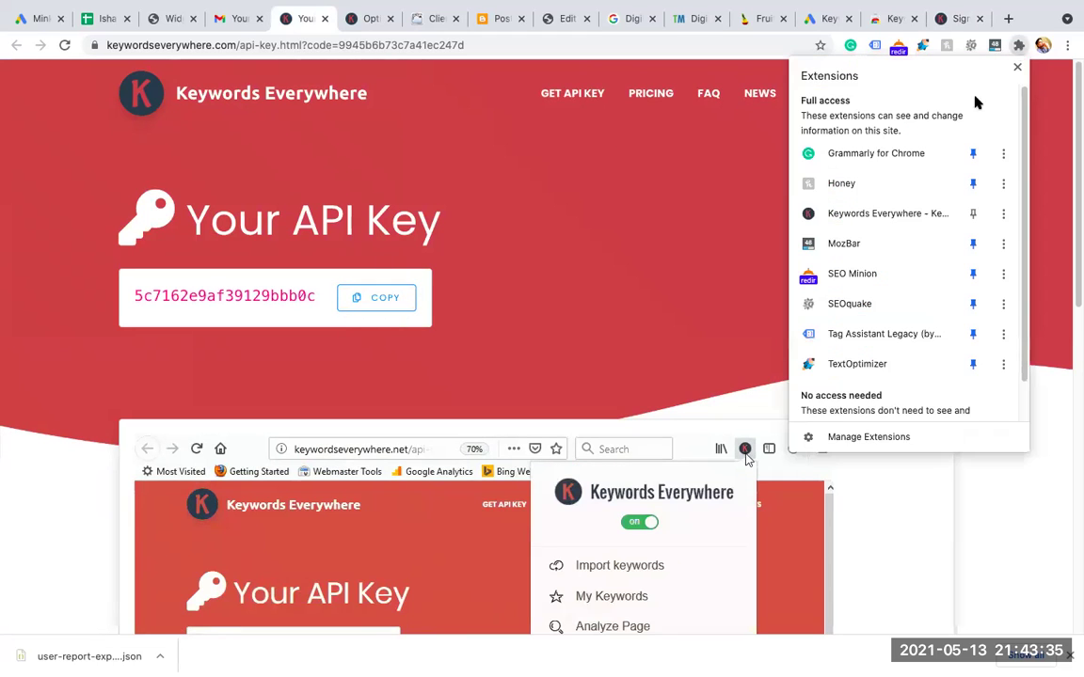
click(870, 215)
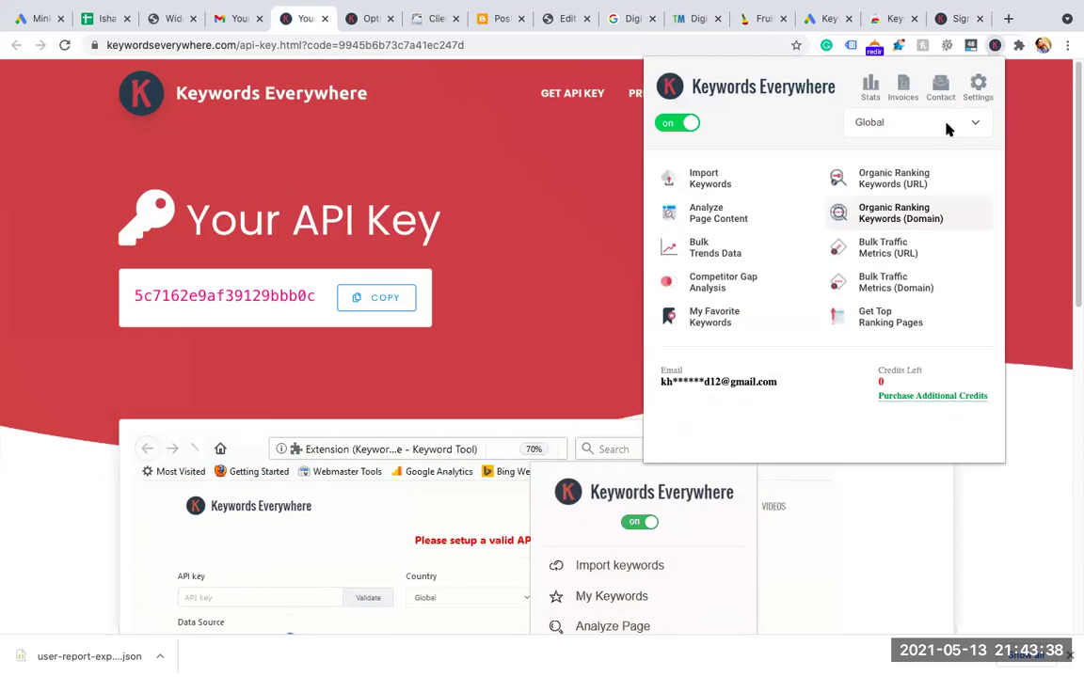
click(979, 88)
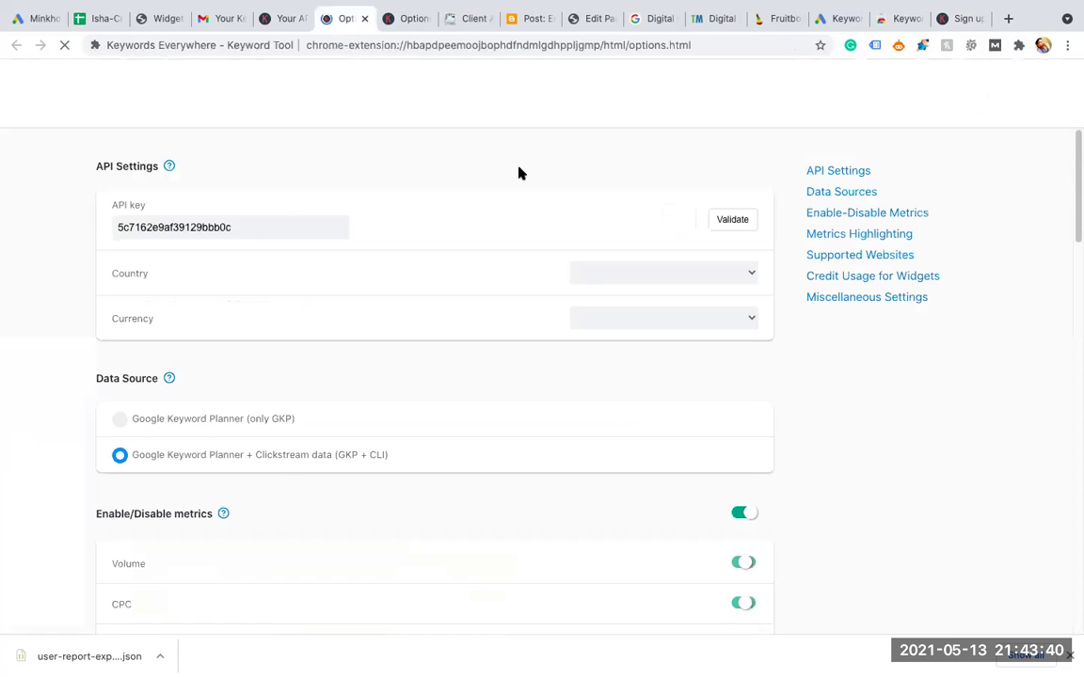
double_click(235, 226)
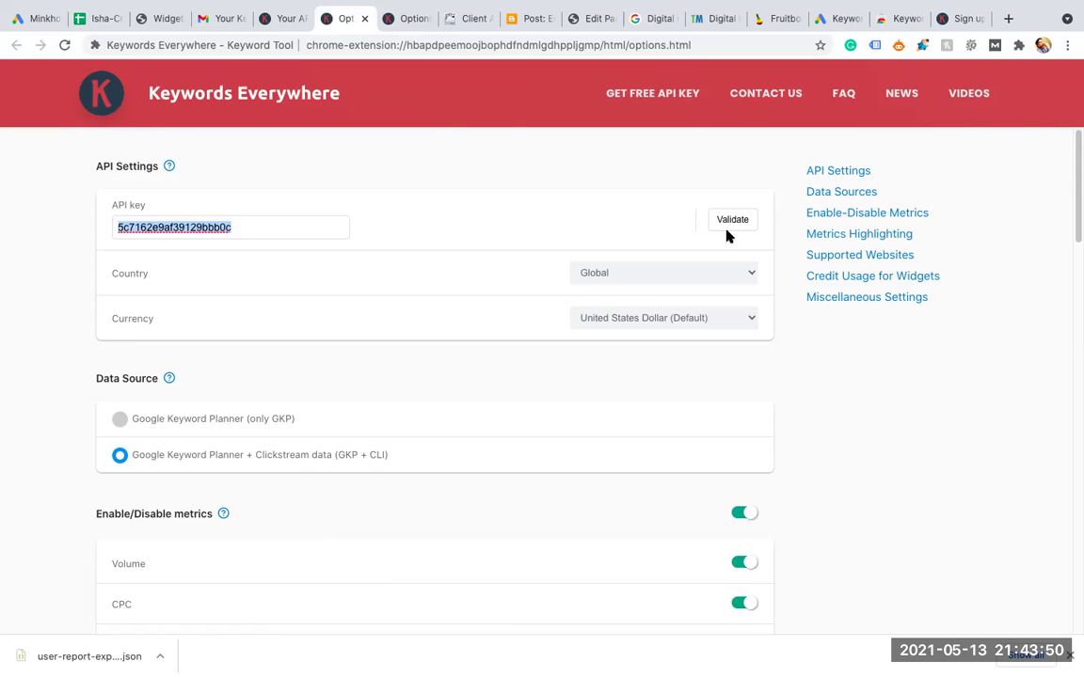
Go back to the Google results and examine the keywords in the People Also Search For list.
click(657, 24)
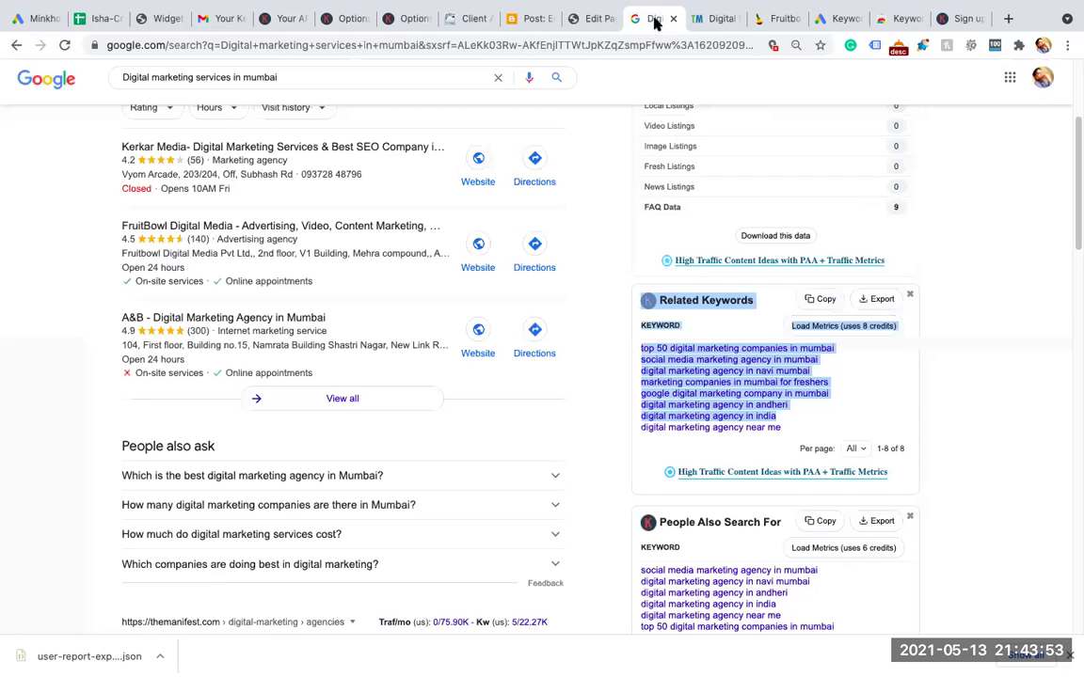
click(994, 260)
drag(1075, 228, 1074, 273)
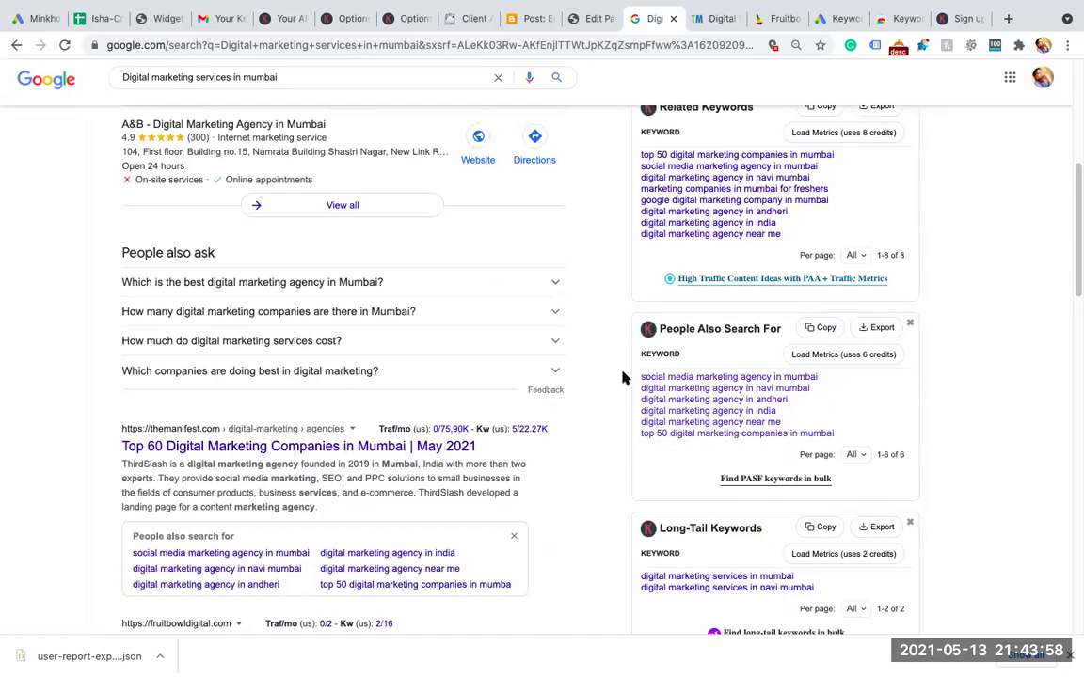
drag(624, 372, 823, 432)
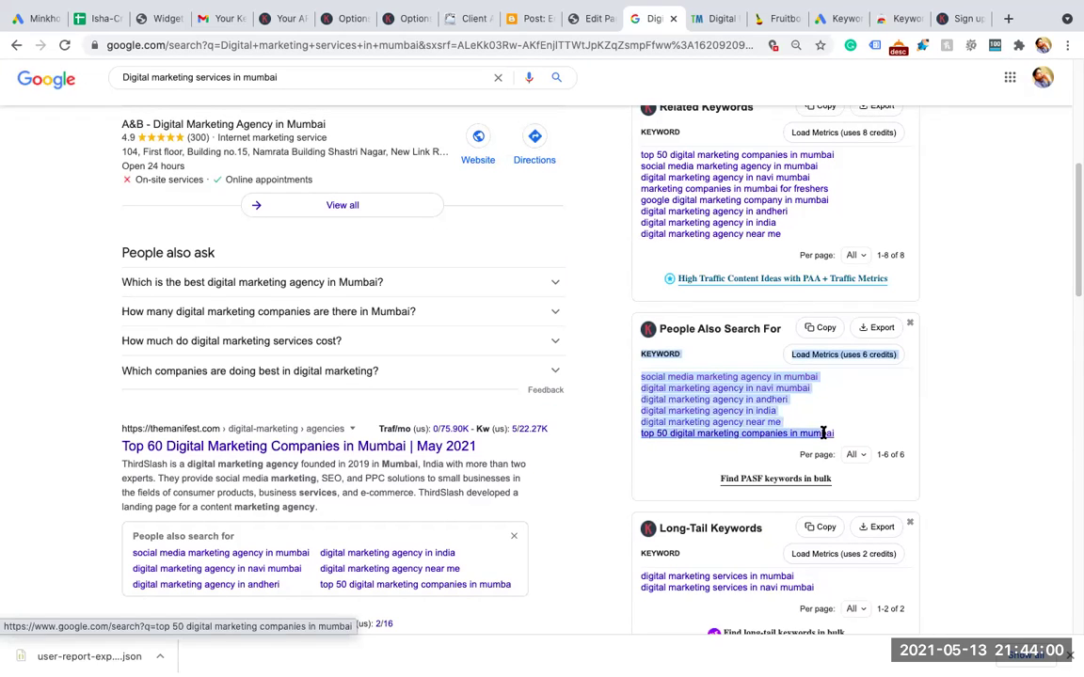
Examine the "People also search for" keywords listed beneath the Top 60 Digital Marketing Companies result.
drag(1073, 266, 1074, 310)
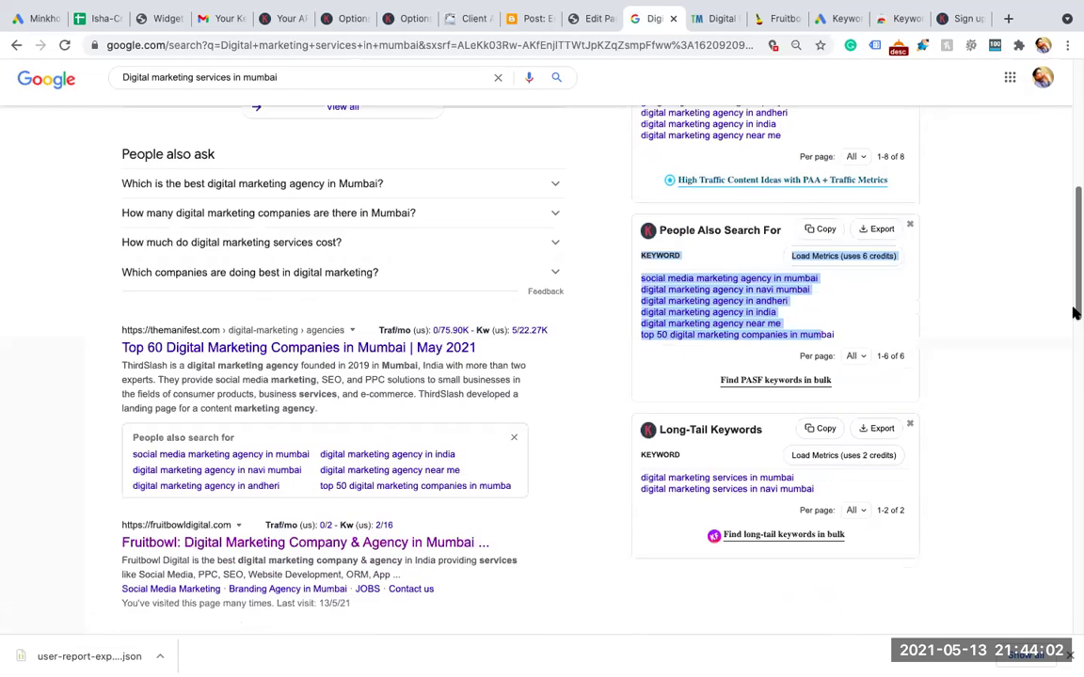
drag(113, 423, 532, 490)
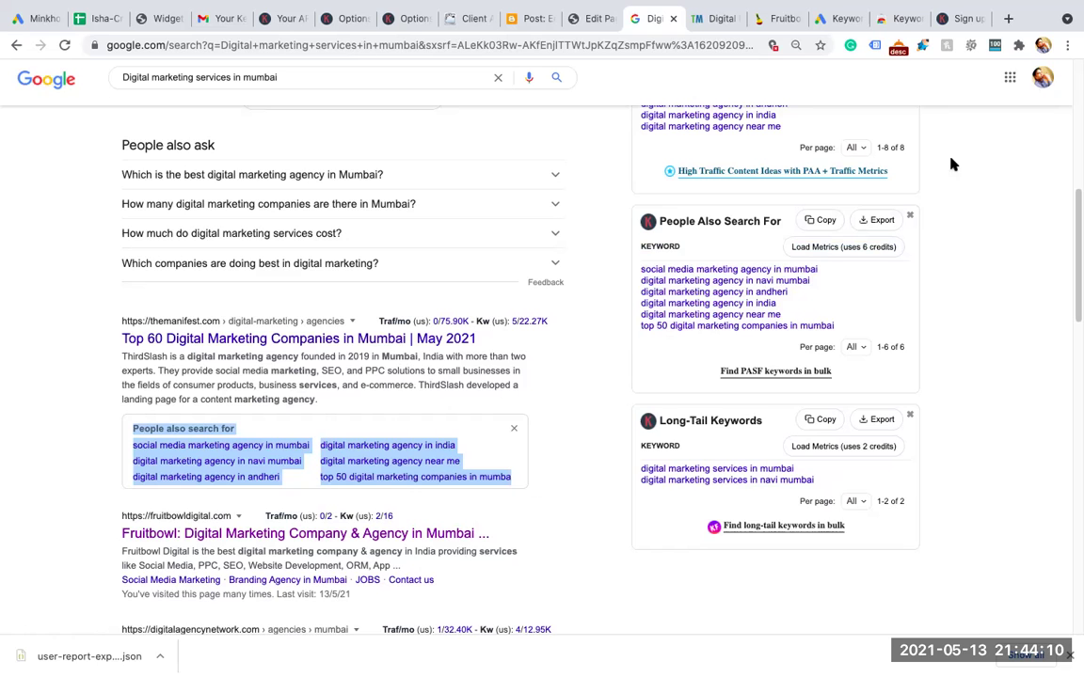
Open keywordtool.io in place of the Keywords Everywhere sign-up page.
click(947, 19)
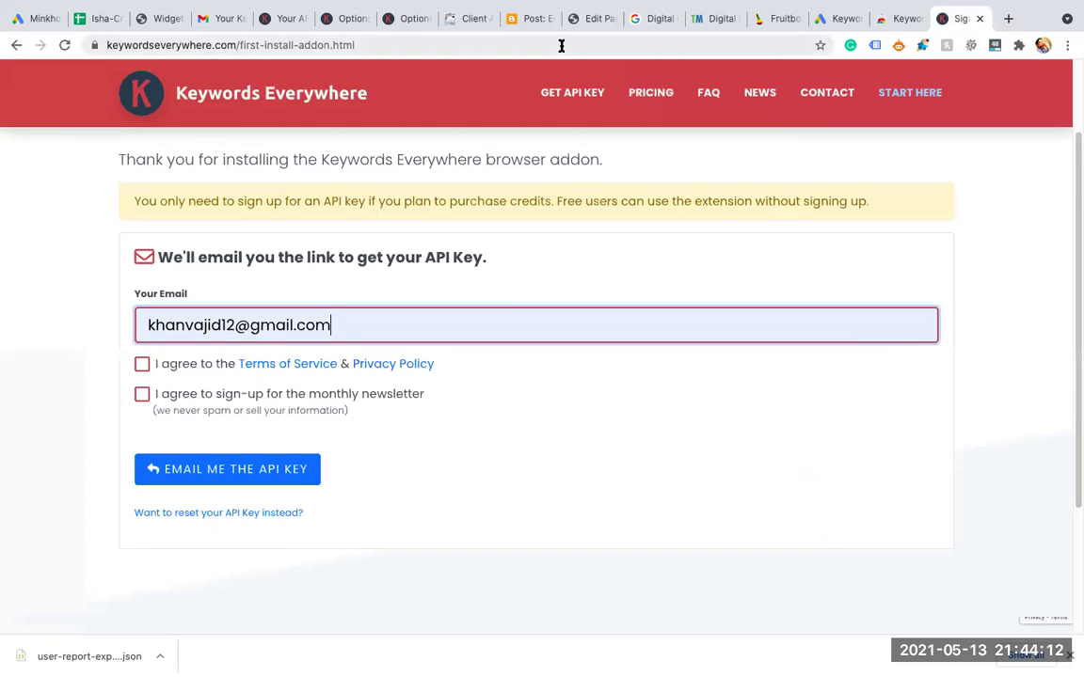
click(561, 45)
text(key)
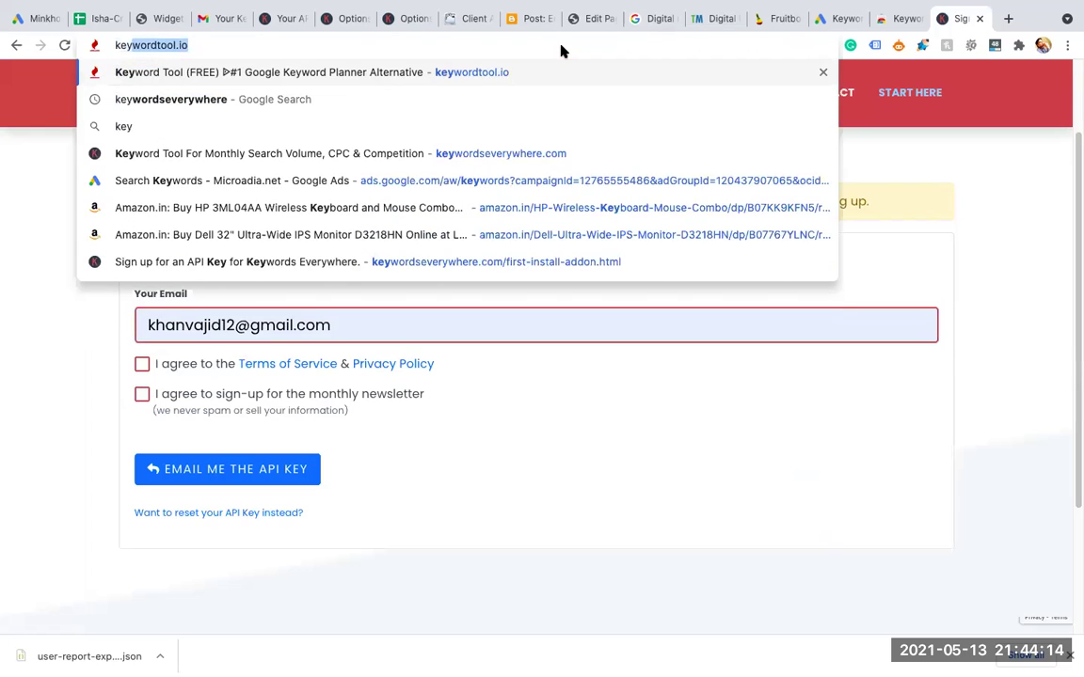
key(Return)
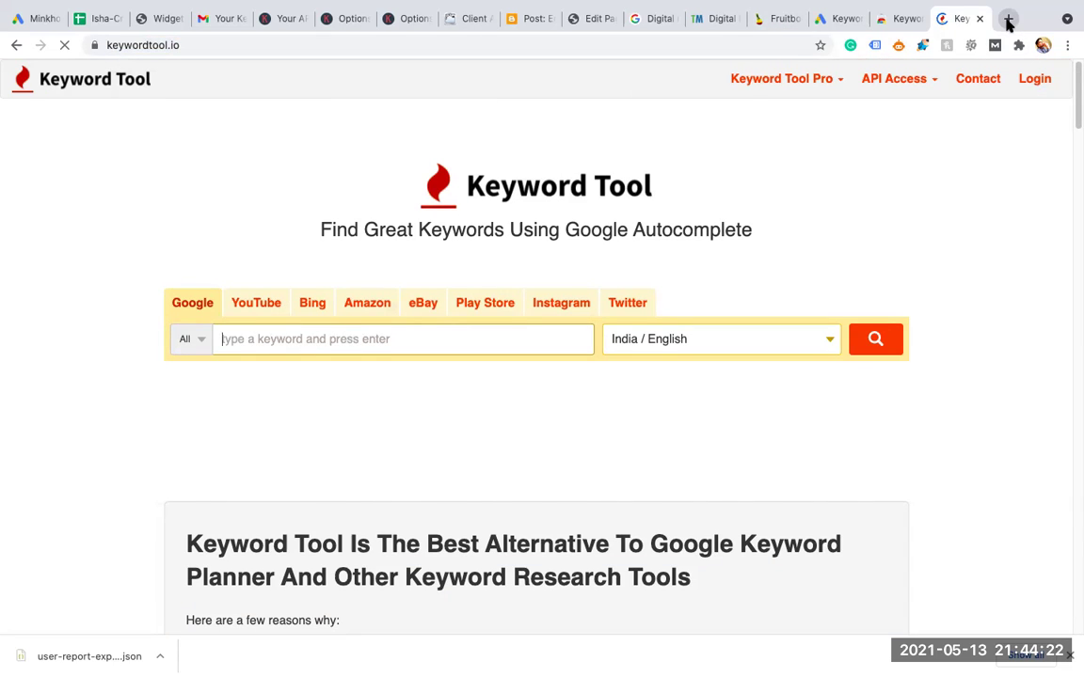
Open amazon.in in a new tab, search for "laptop bag" and look over the search suggestions for that keyword.
click(1007, 19)
text(am)
key(Return)
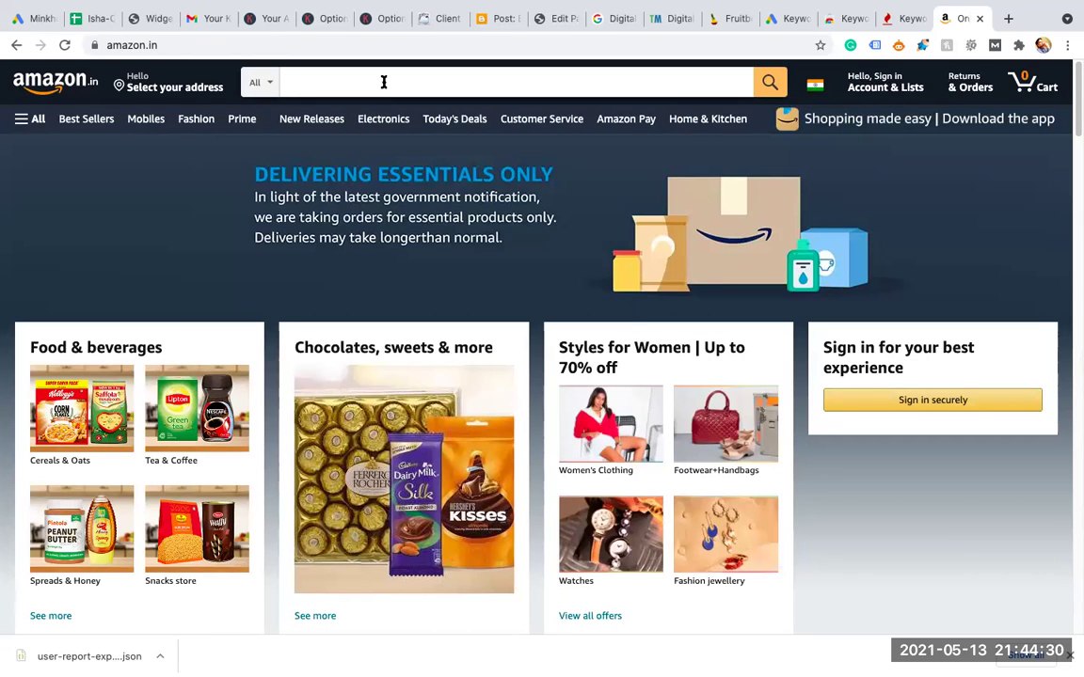
text(lapto)
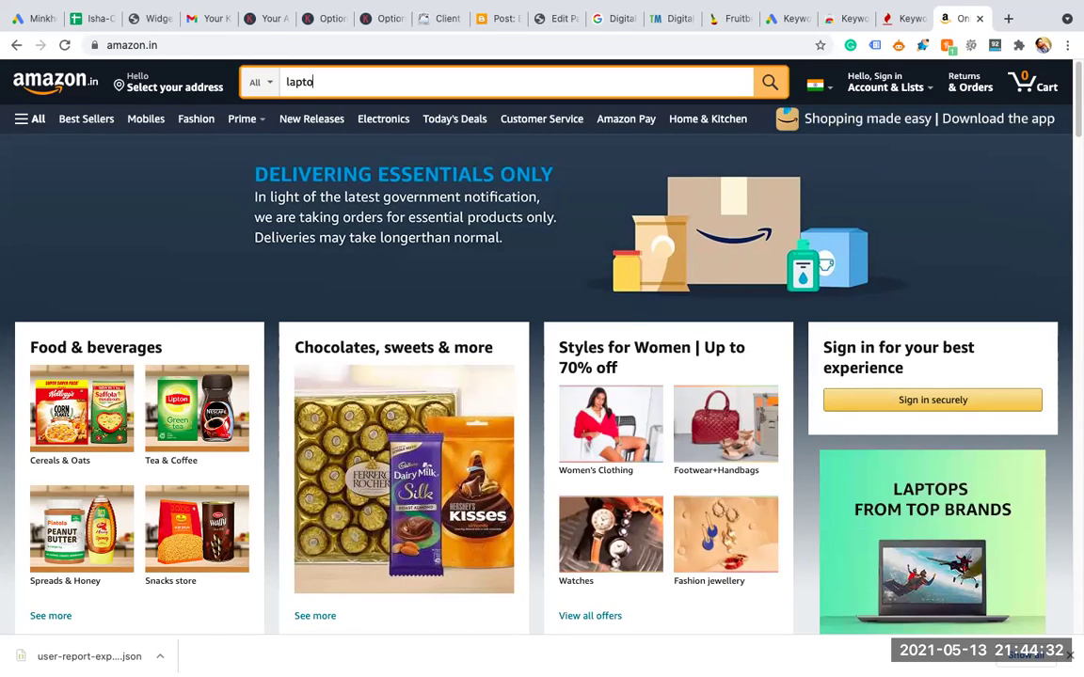
text(p bag)
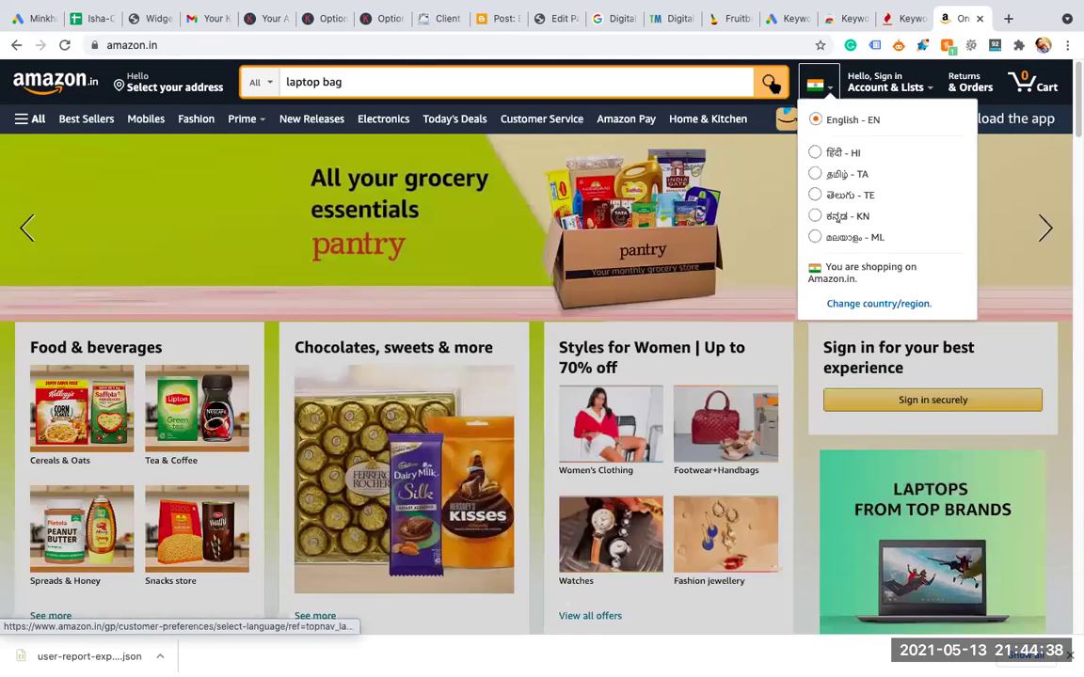
click(771, 84)
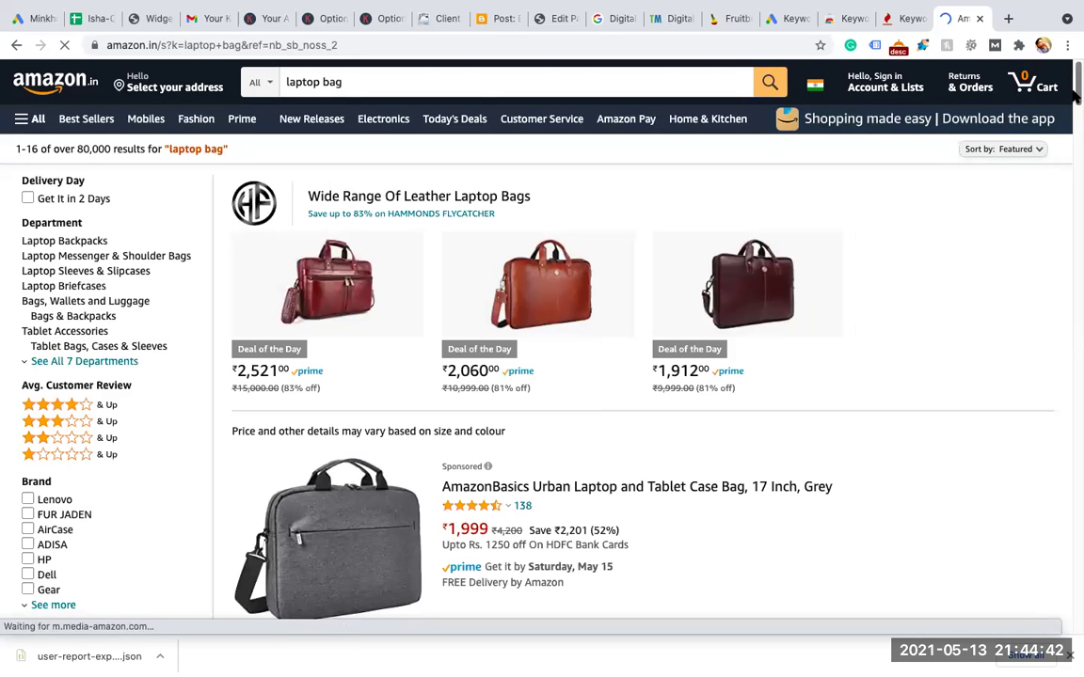
drag(1075, 96, 969, 47)
click(356, 83)
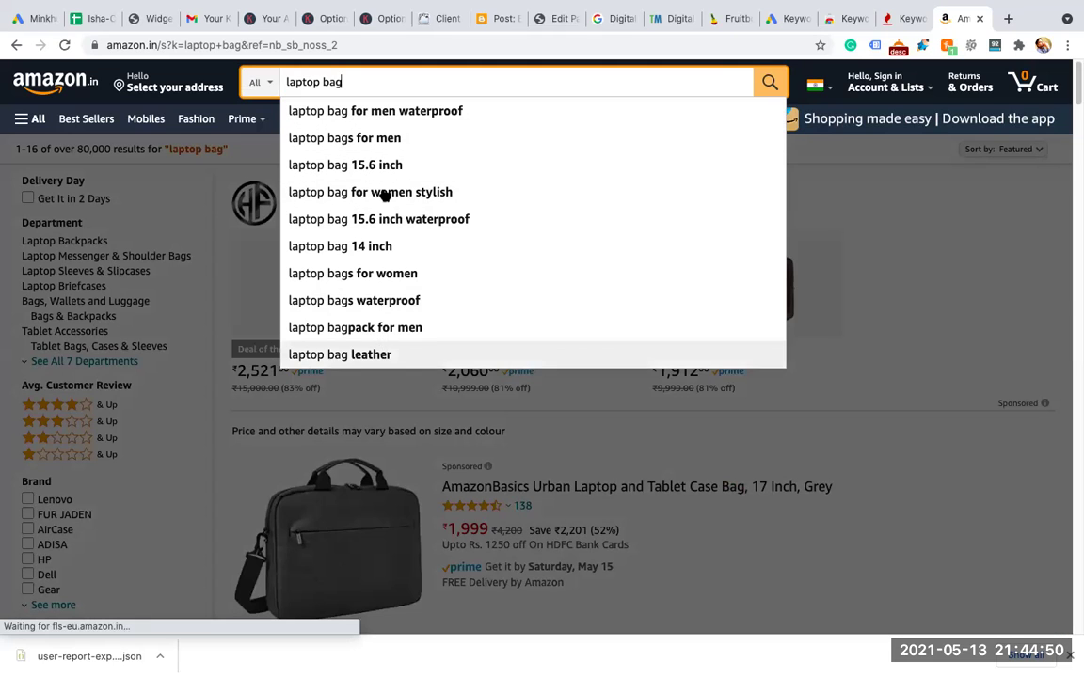
In the Blogger post title, remove the period after "Digital marketing services in mumbai" and copy that phrase.
click(900, 18)
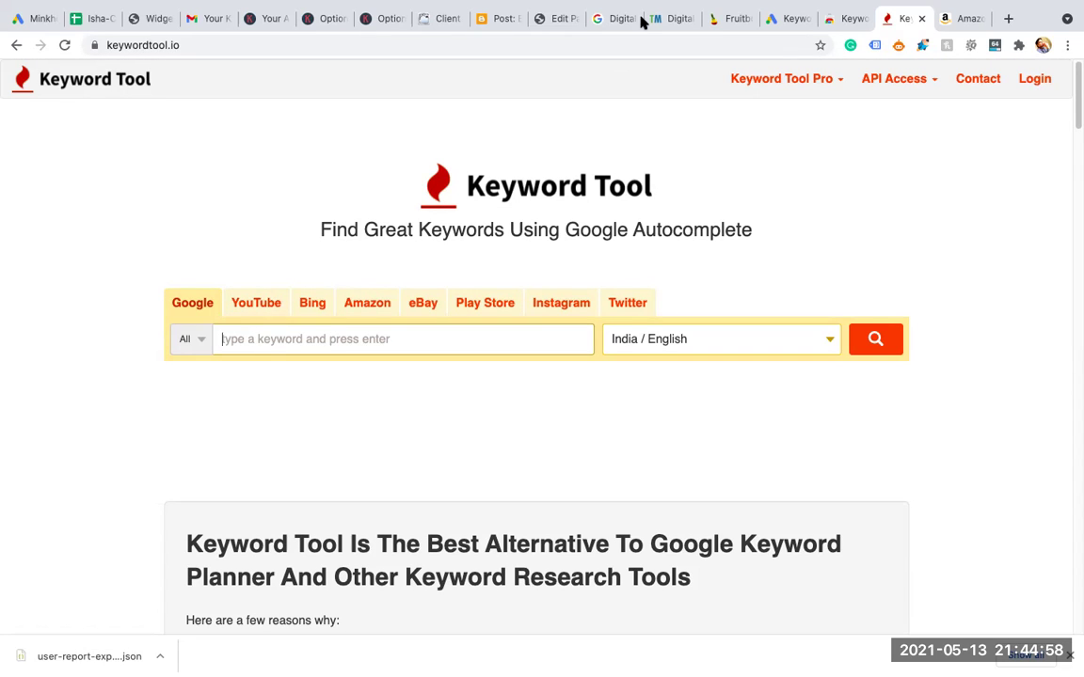
click(559, 19)
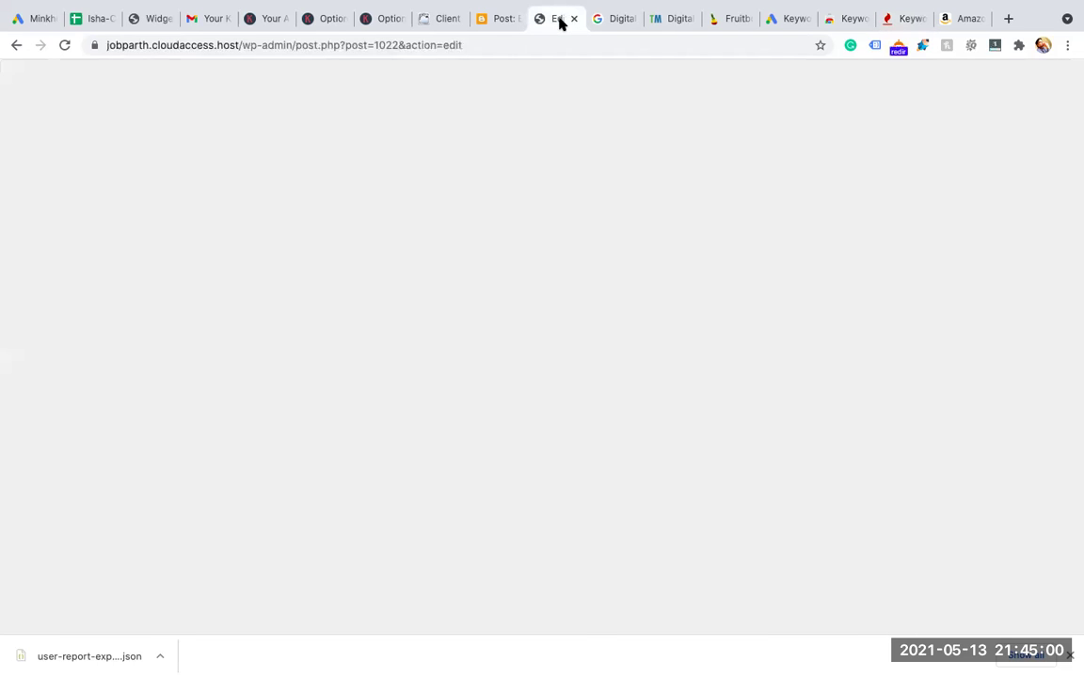
click(493, 20)
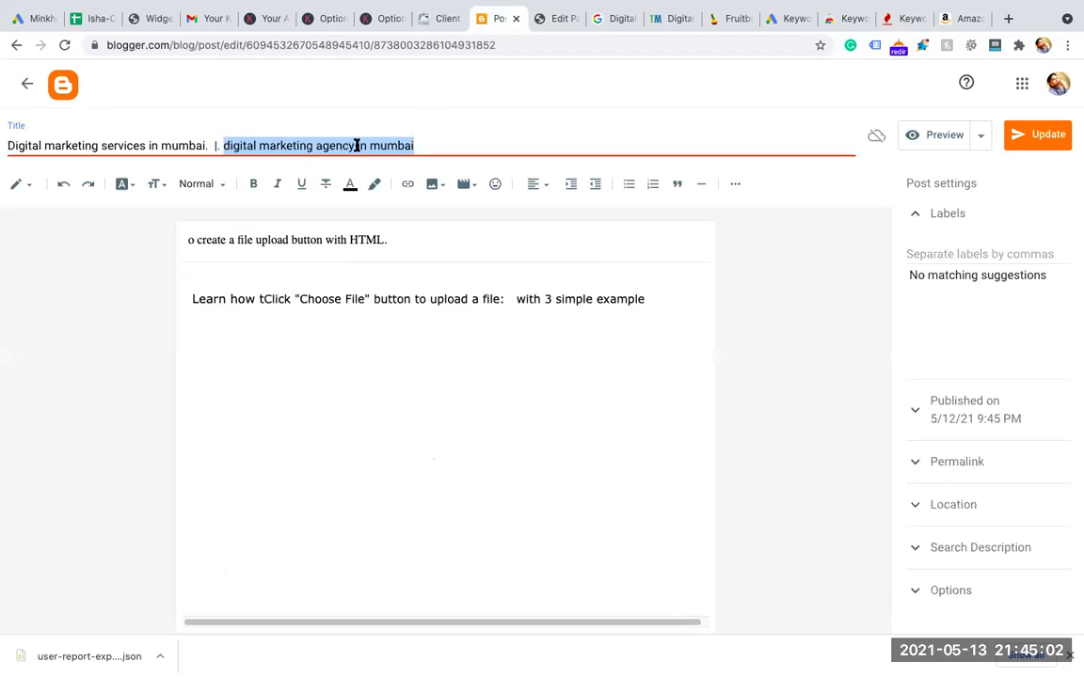
click(209, 145)
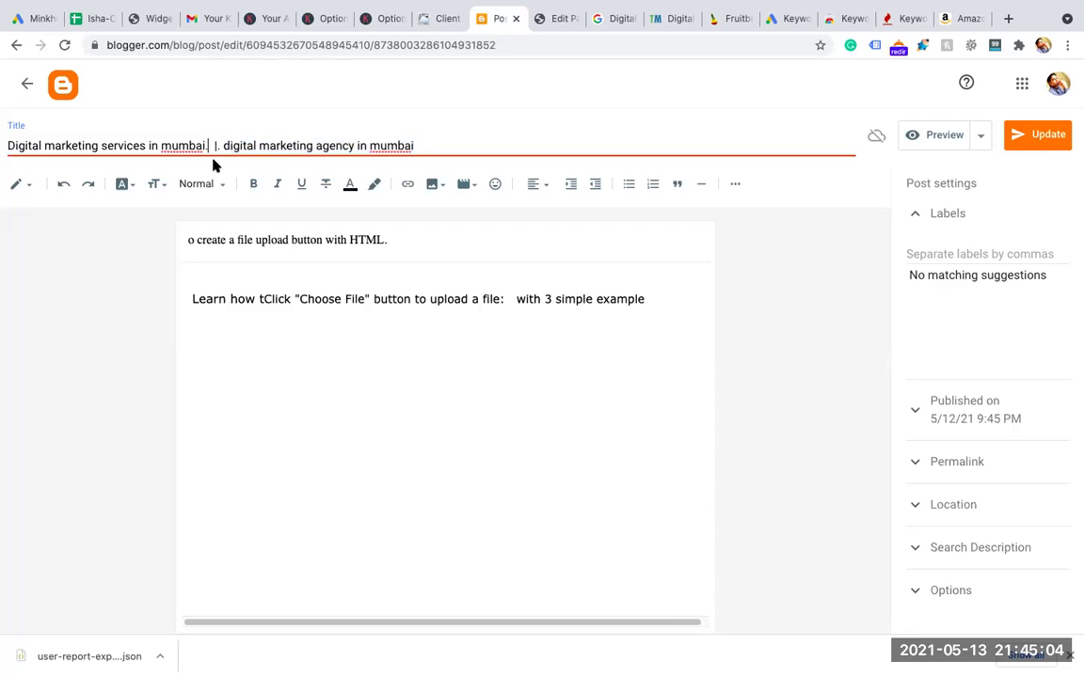
key(BackSpace)
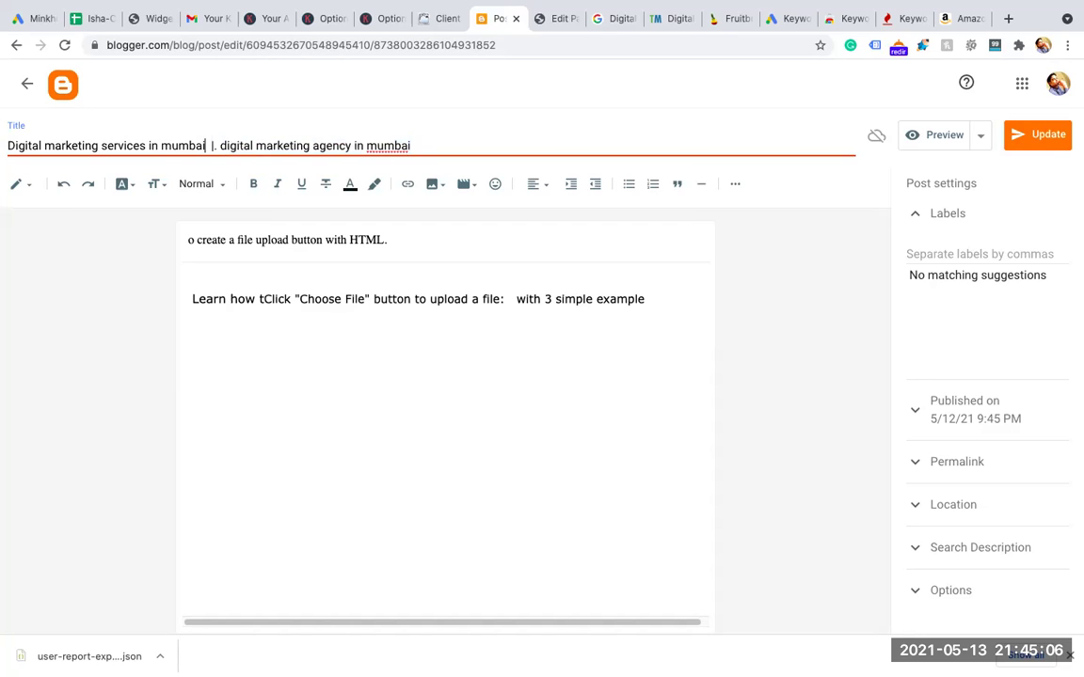
key(shift+Left)
key(shift+Left)
key(shift+Left)
key(shift+Left)
key(shift+Left)
key(shift+Left)
key(shift+Left)
key(shift+Left)
key(shift+Left)
key(shift+Left)
key(shift+Left)
key(shift+Left)
key(shift+Left)
key(shift+Left)
key(shift+Left)
key(shift+Left)
key(shift+Left)
key(shift+Left)
key(shift+Left)
key(shift+Left)
key(shift+Left)
key(shift+Left)
key(shift+Left)
key(shift+Left)
key(shift+Left)
key(shift+Left)
key(shift+Left)
key(shift+Left)
key(shift+Left)
key(shift+Left)
key(shift+Left)
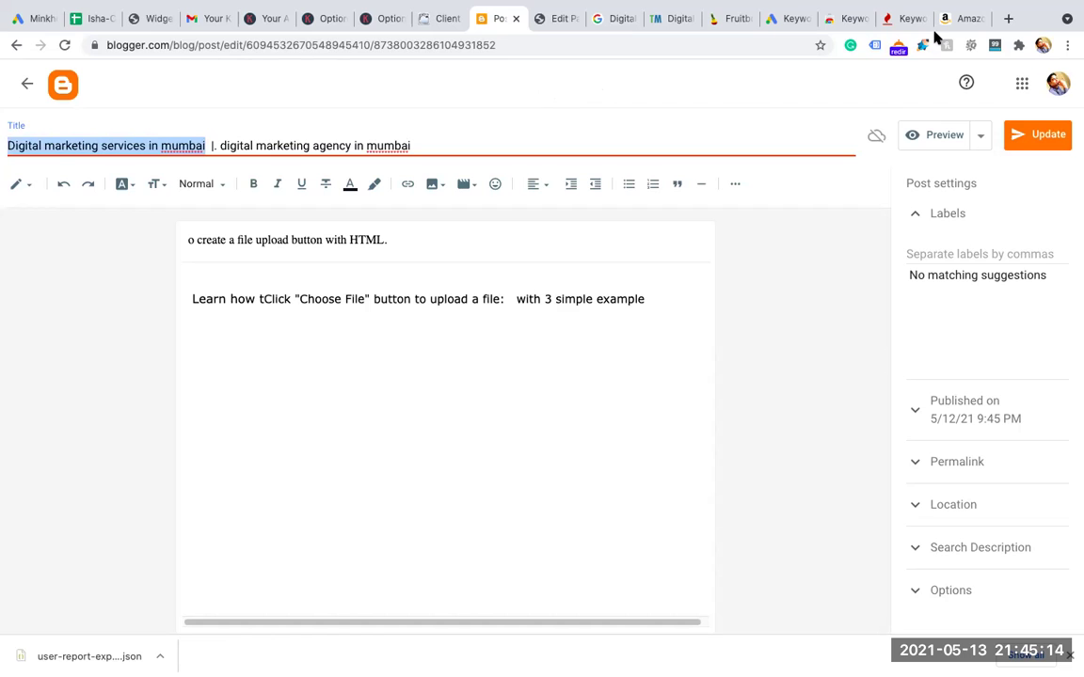
Close the Fruitbowl site and search Keyword Tool for "Digital marketing services in mumbai" on Google with India / English.
click(962, 19)
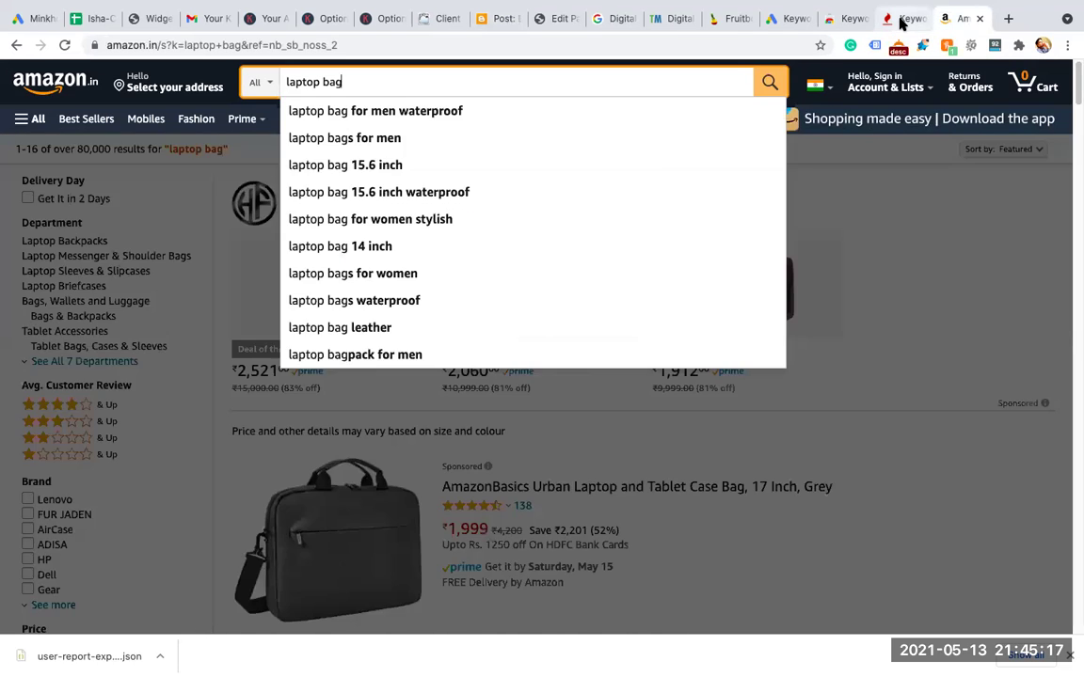
click(900, 18)
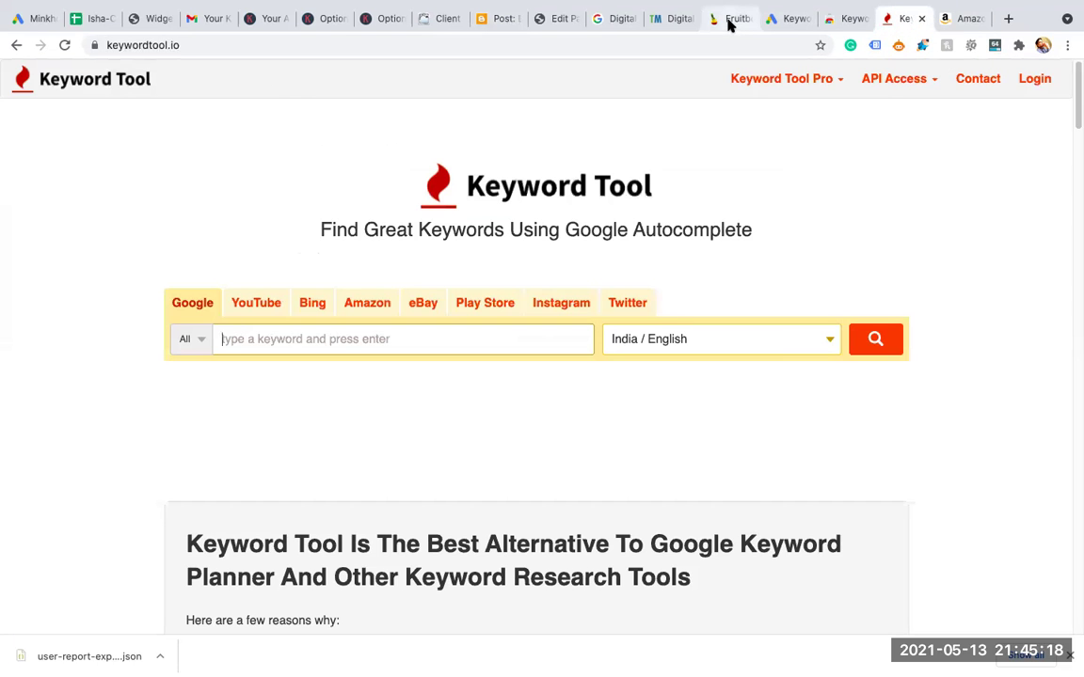
click(729, 20)
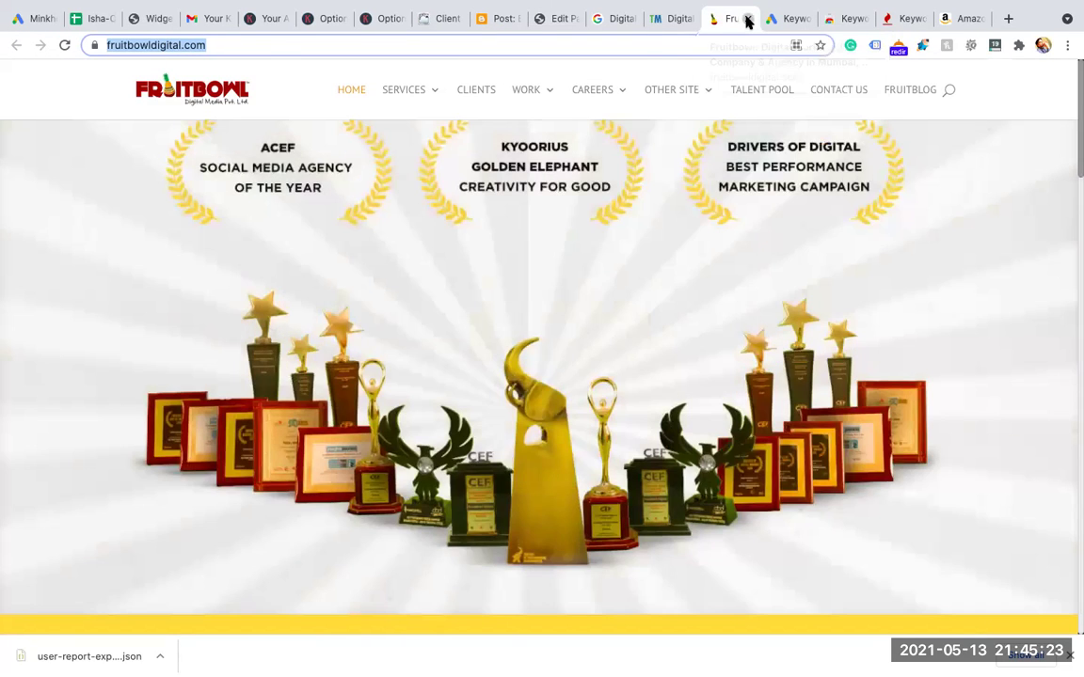
click(747, 19)
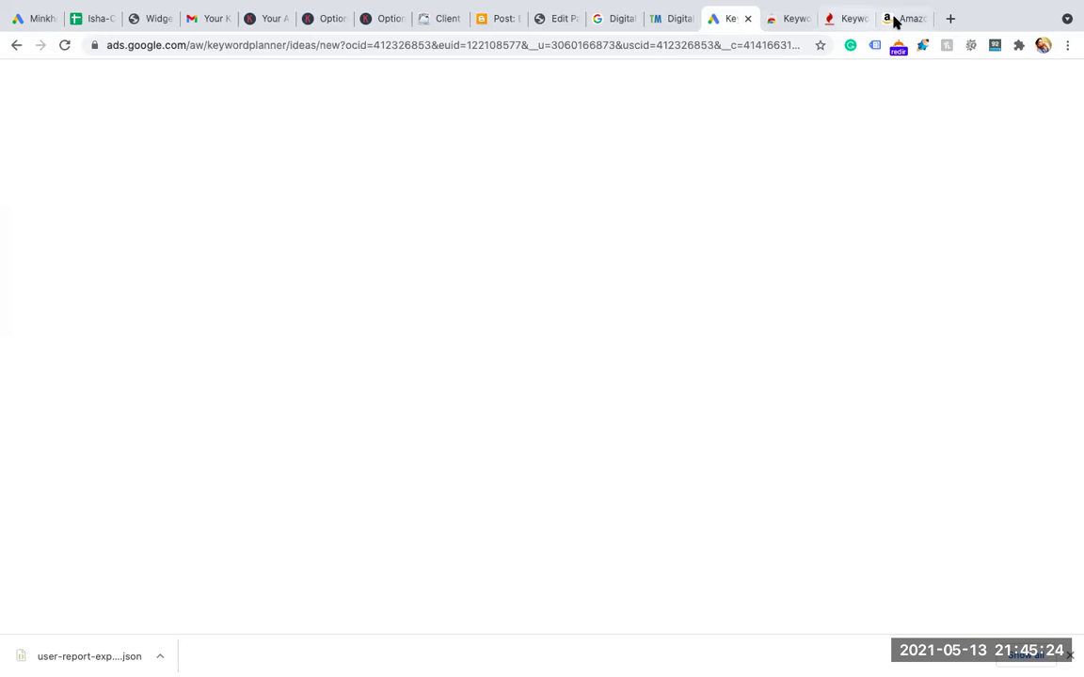
click(844, 20)
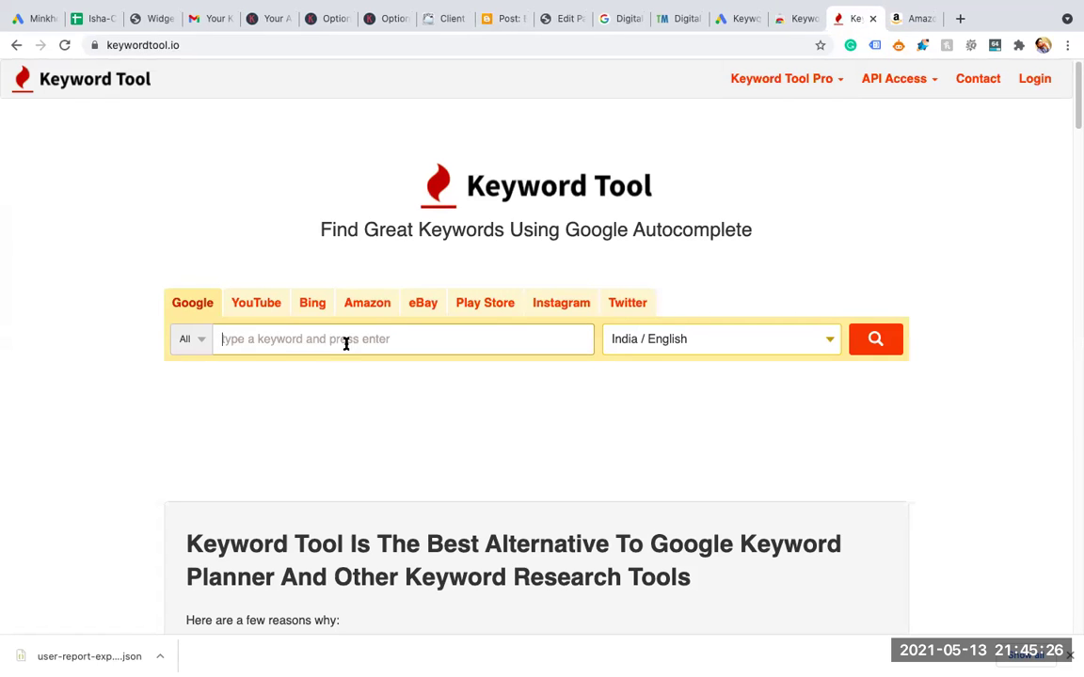
text(Digital marketing services in mumbai)
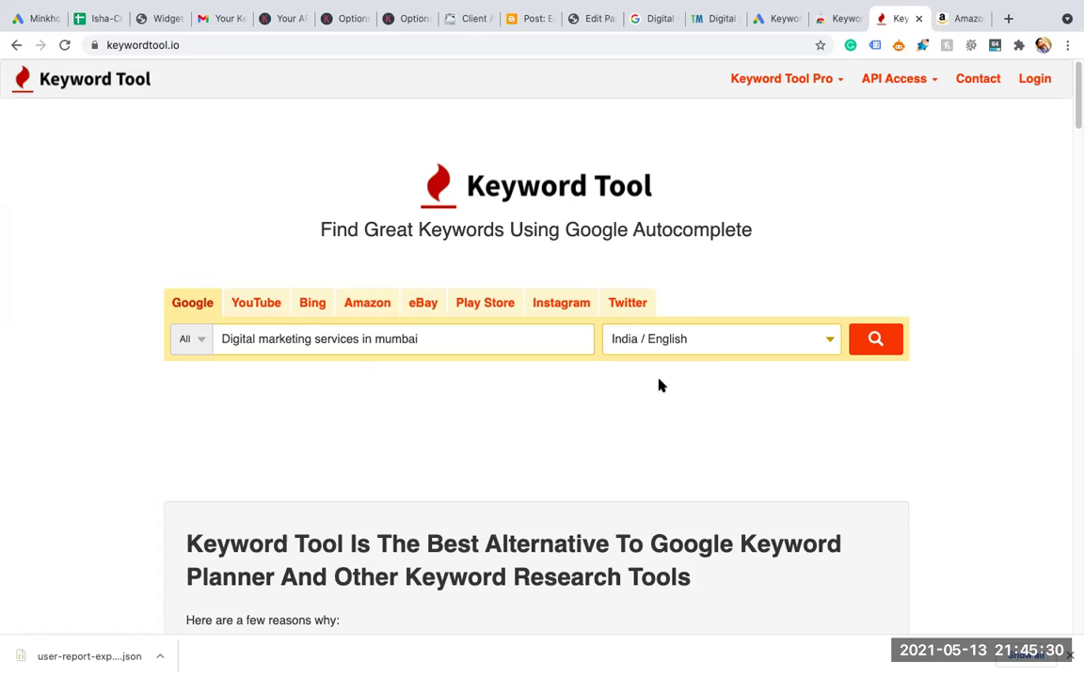
click(888, 346)
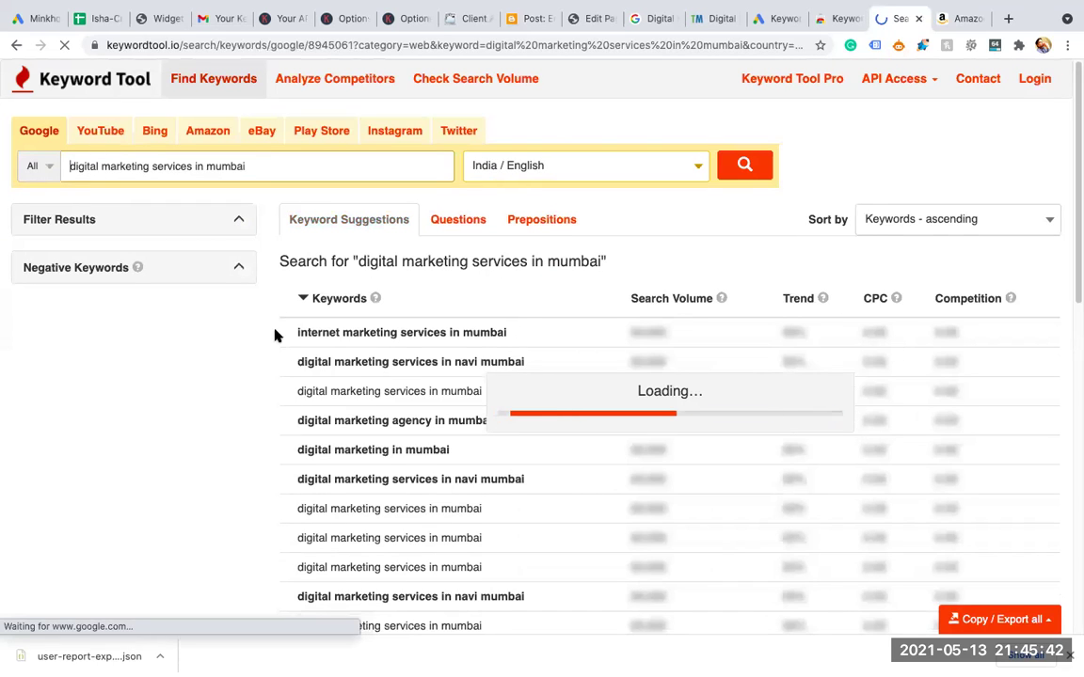
Examine the list of keyword suggestions for "digital marketing services in mumbai" in Keyword Tool.
drag(375, 380, 468, 481)
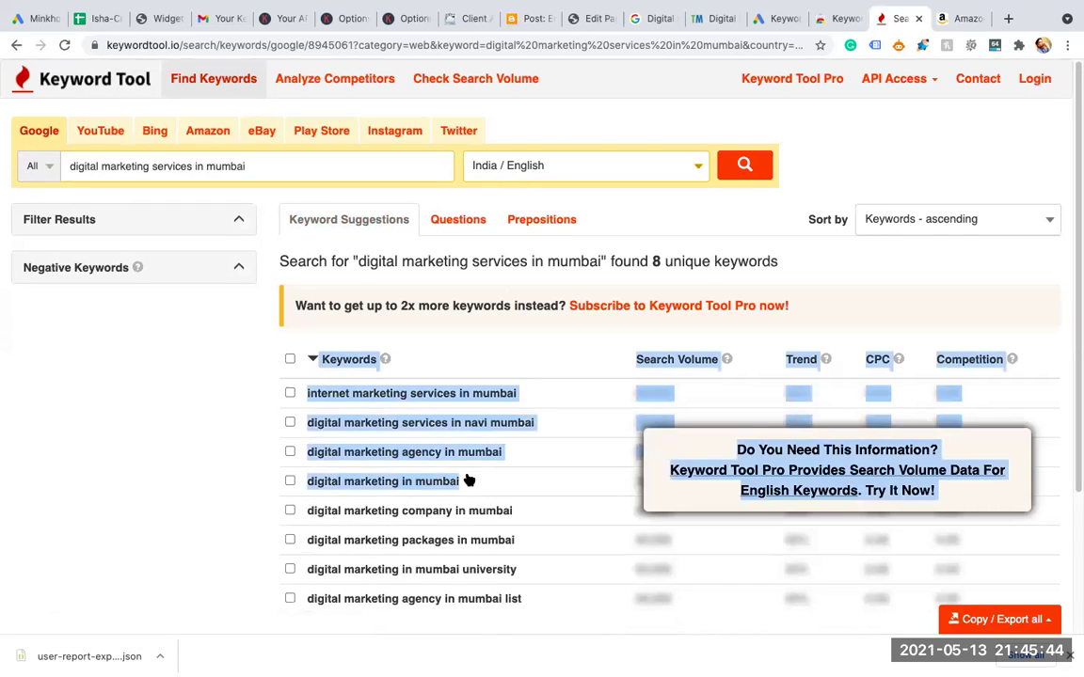
click(872, 140)
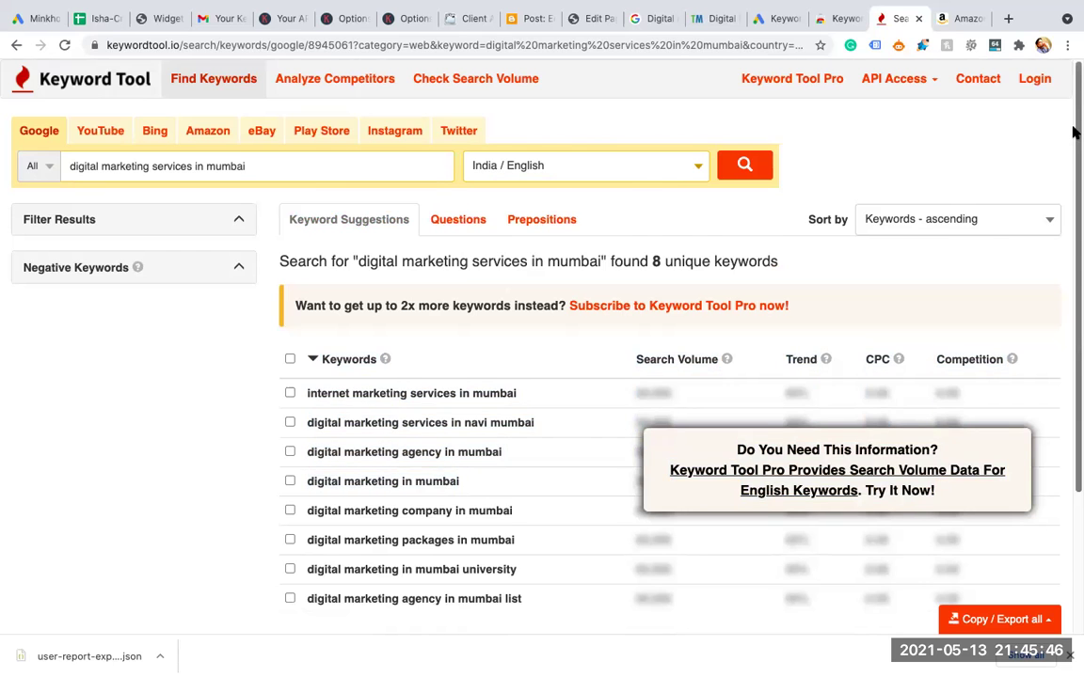
scroll(1072, 132, down, 4)
drag(515, 452, 310, 220)
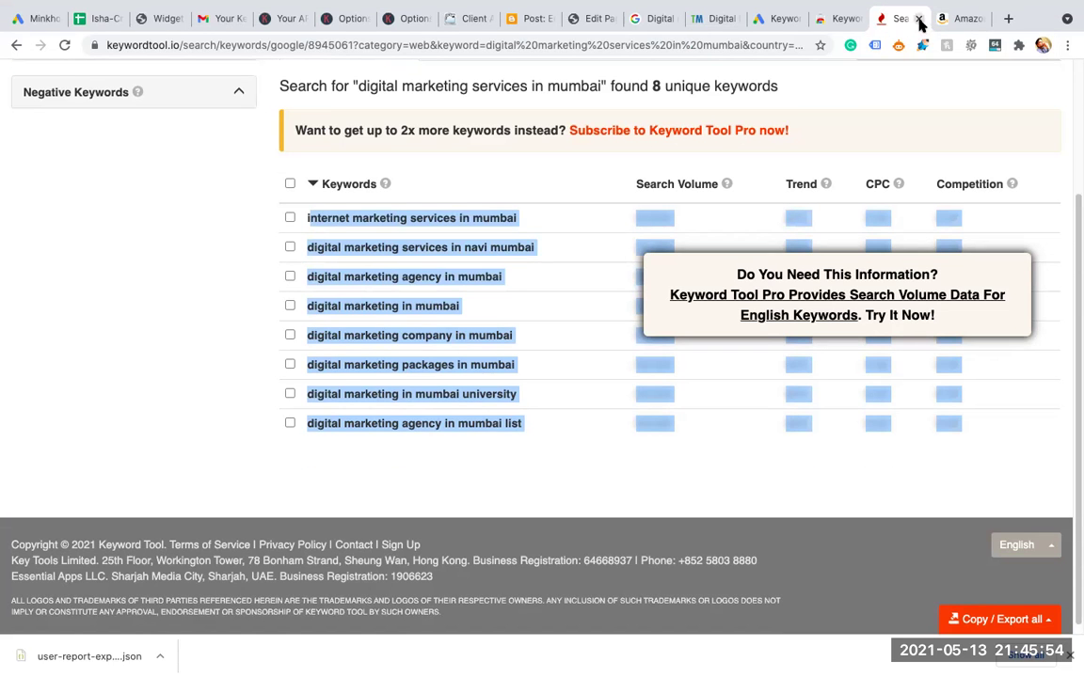
Close the Keyword Tool, Chrome Web Store and Amazon pages.
click(919, 23)
click(847, 21)
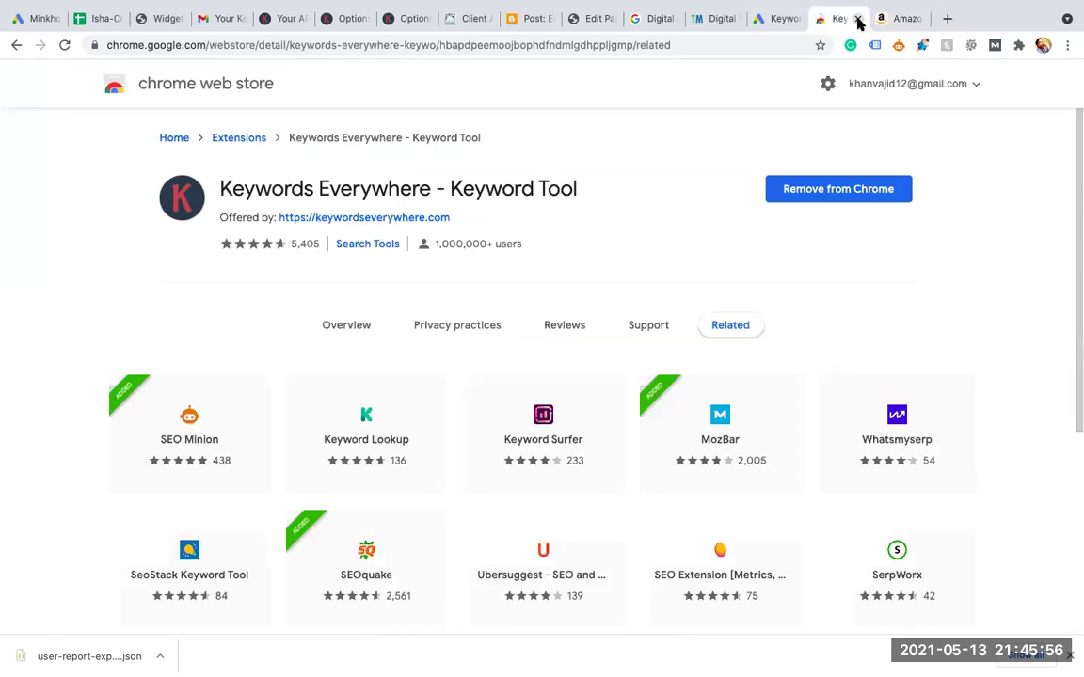
click(858, 21)
click(861, 21)
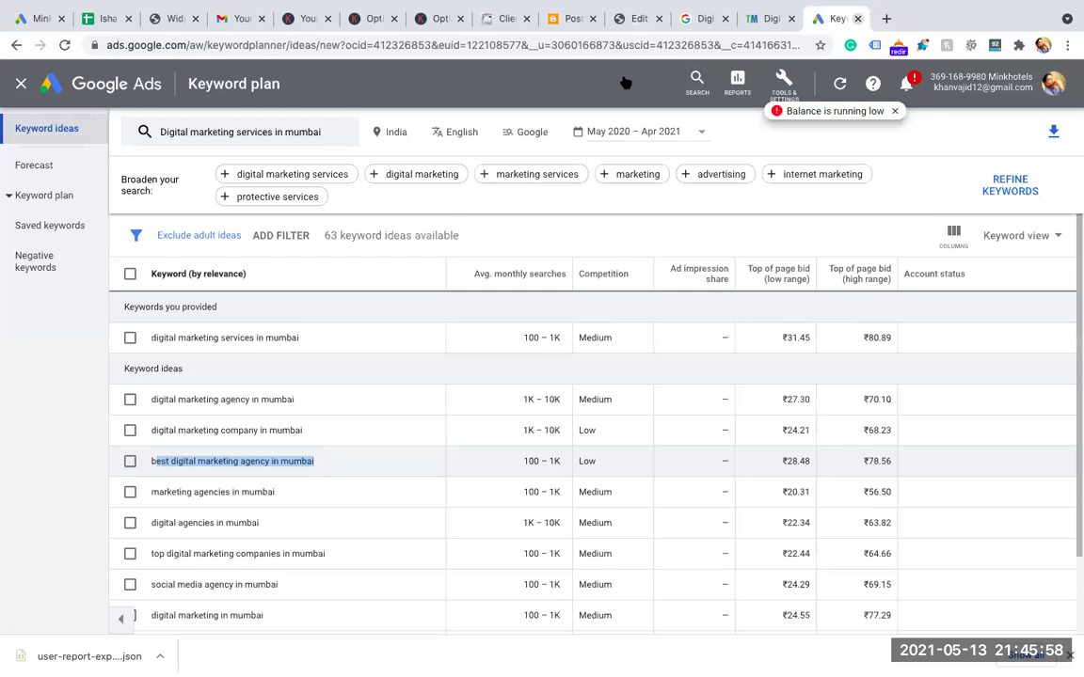
Leave the Blogger post editor without saving the title changes and open the published blog.
click(648, 21)
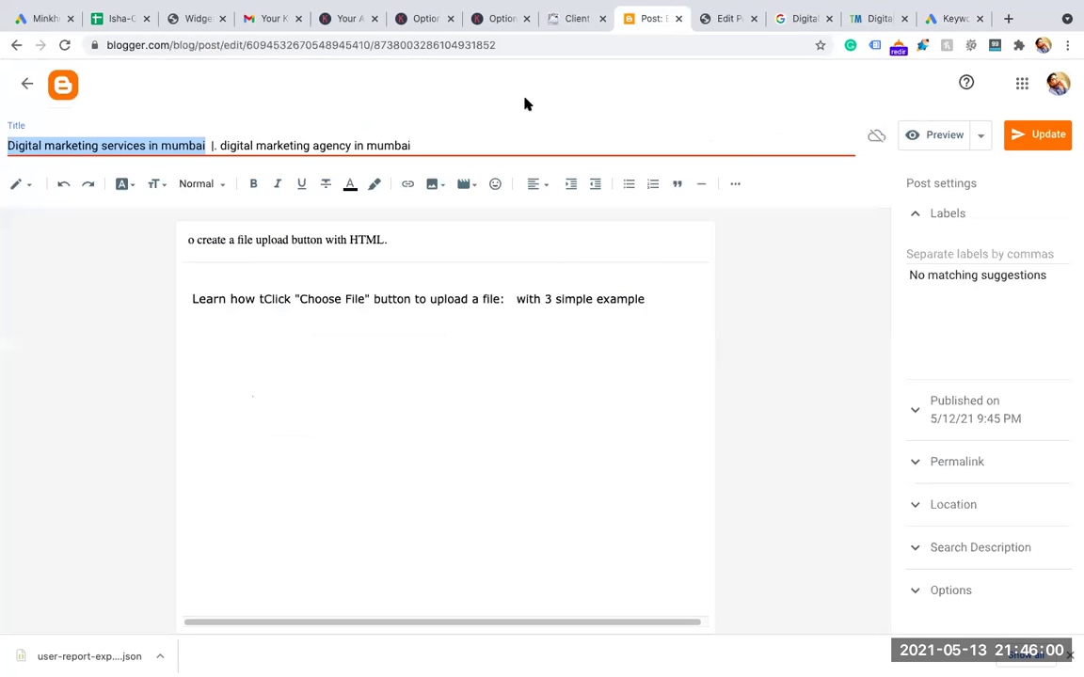
click(59, 84)
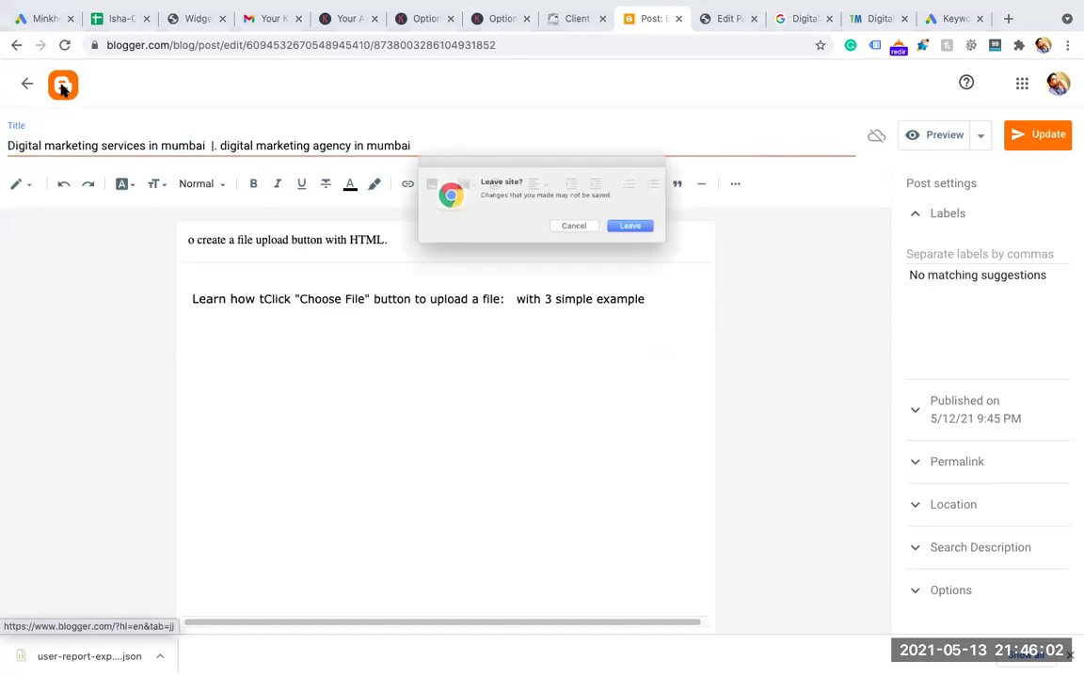
click(661, 238)
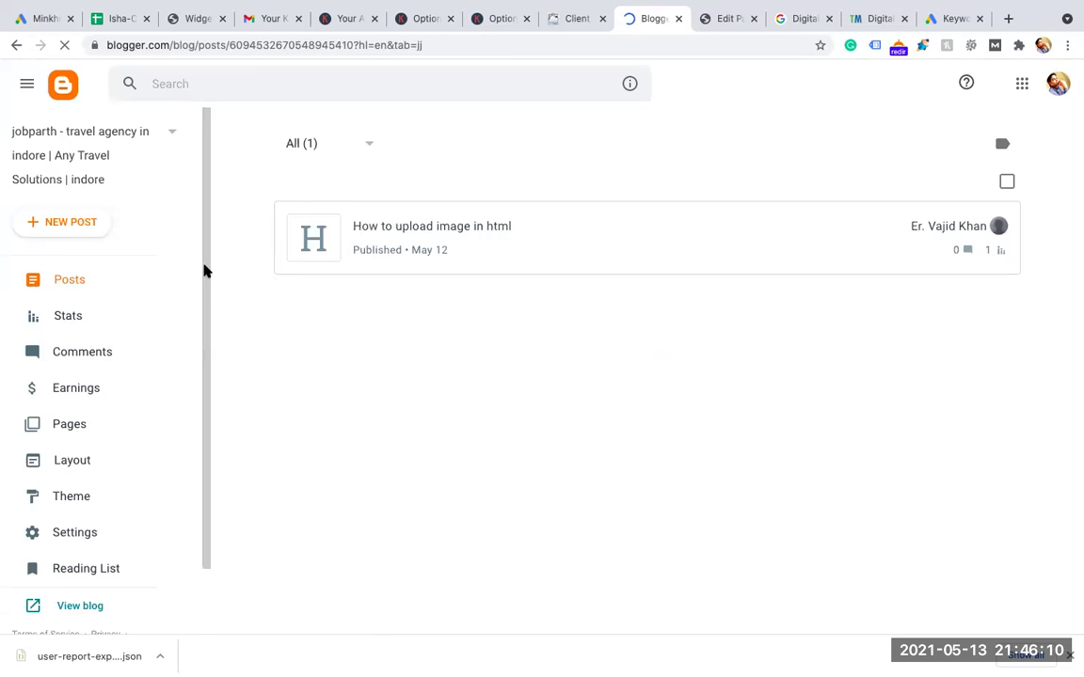
scroll(205, 271, down, 2)
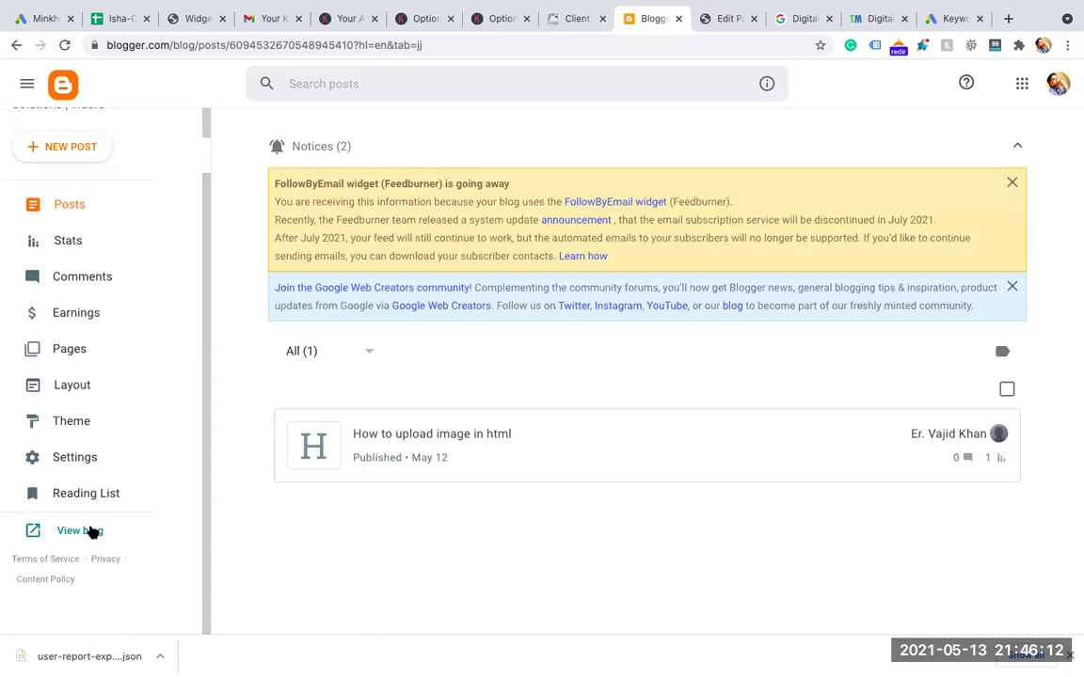
click(92, 530)
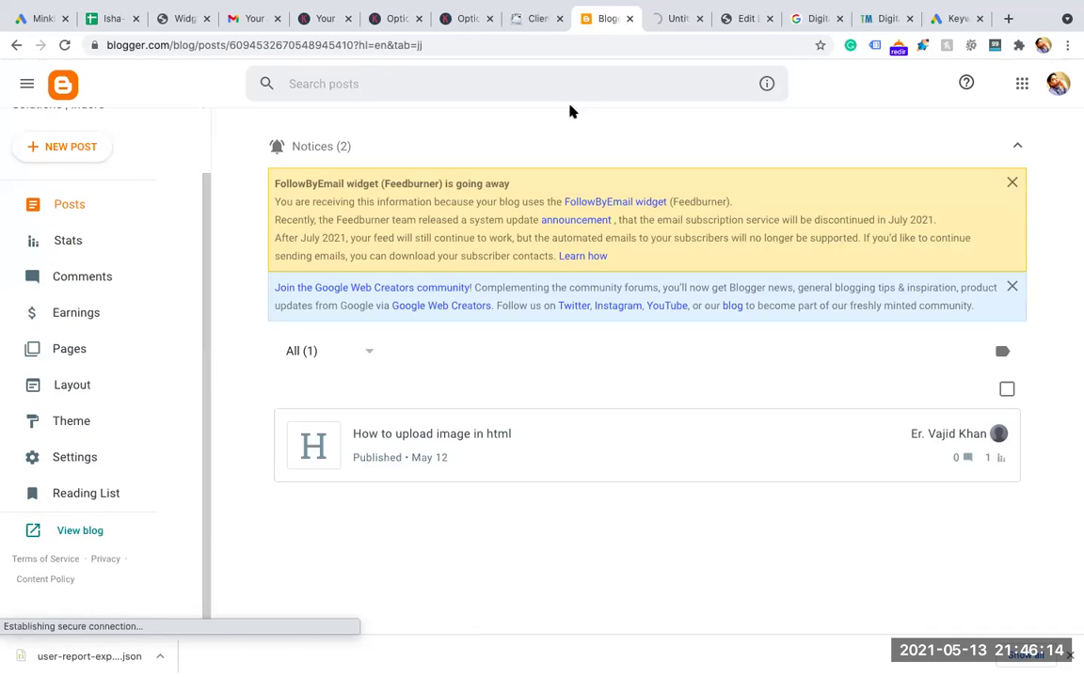
click(661, 21)
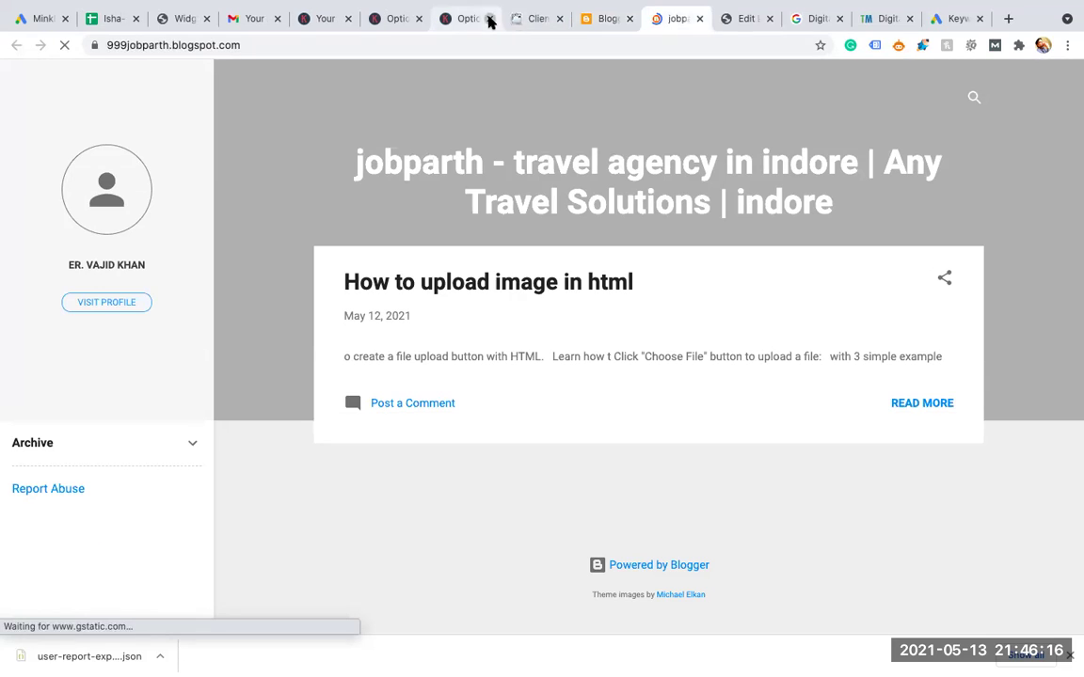
Close the two Keywords Everywhere options pages and the API key page.
click(488, 19)
click(418, 19)
click(348, 19)
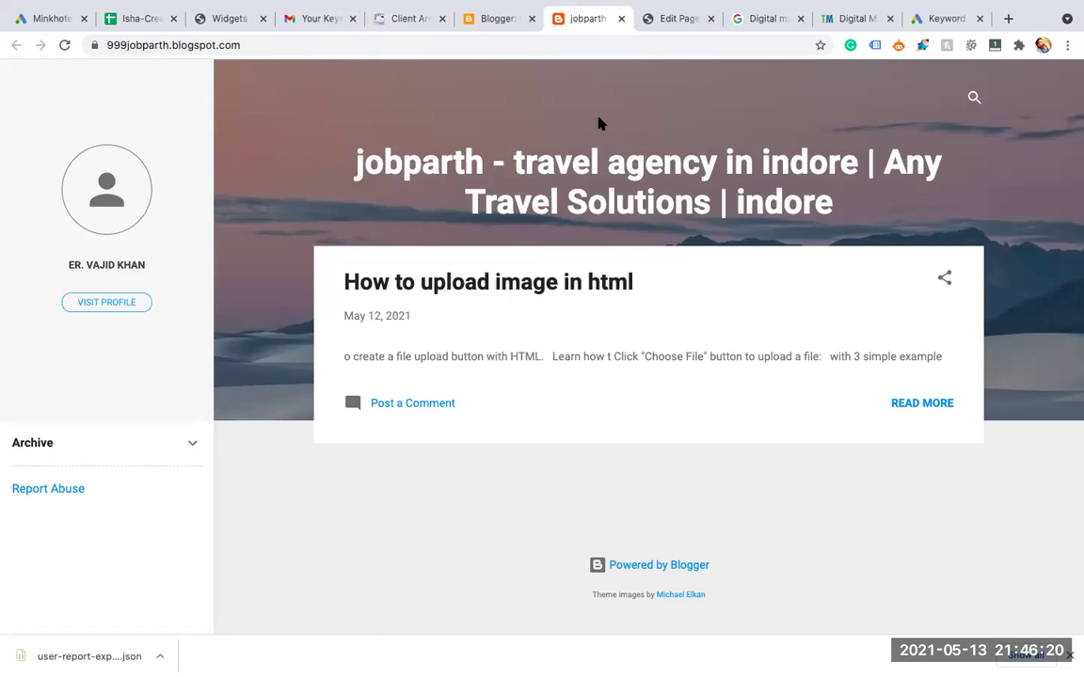
Open the blog's Theme page in Blogger and look through the management options for the current Contempo Light theme.
click(489, 25)
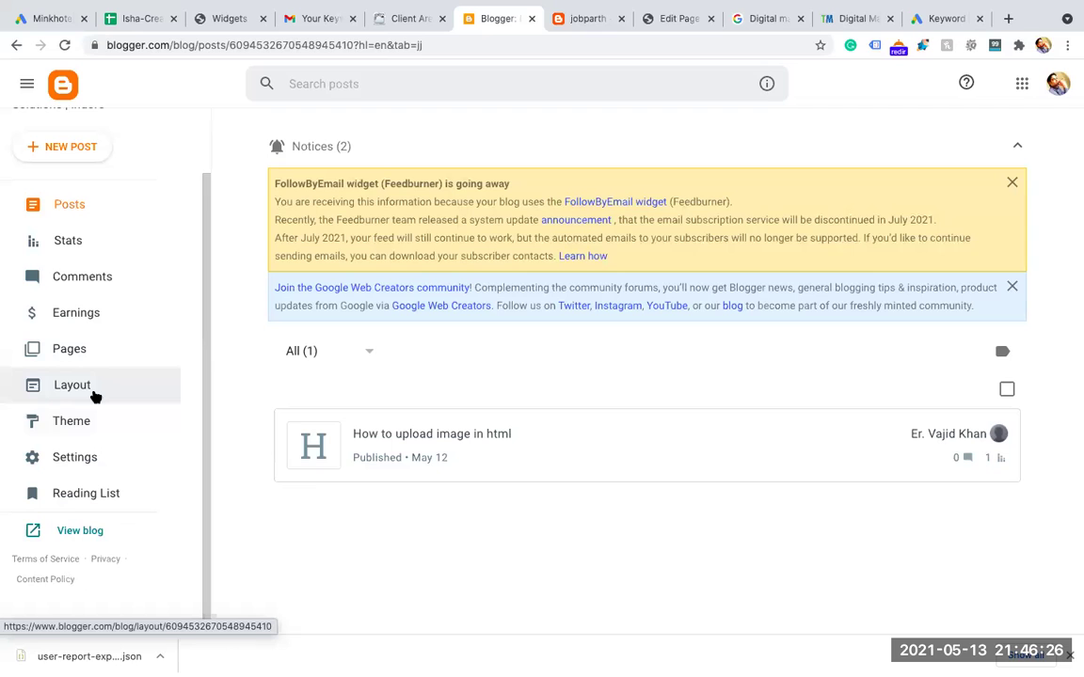
click(87, 431)
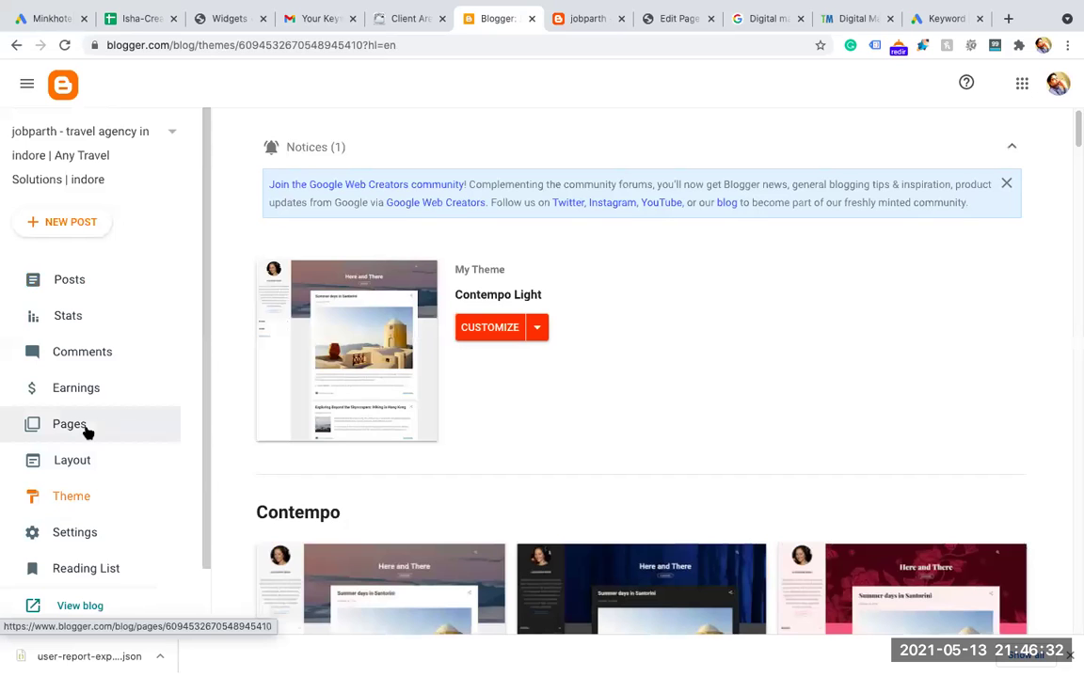
click(540, 332)
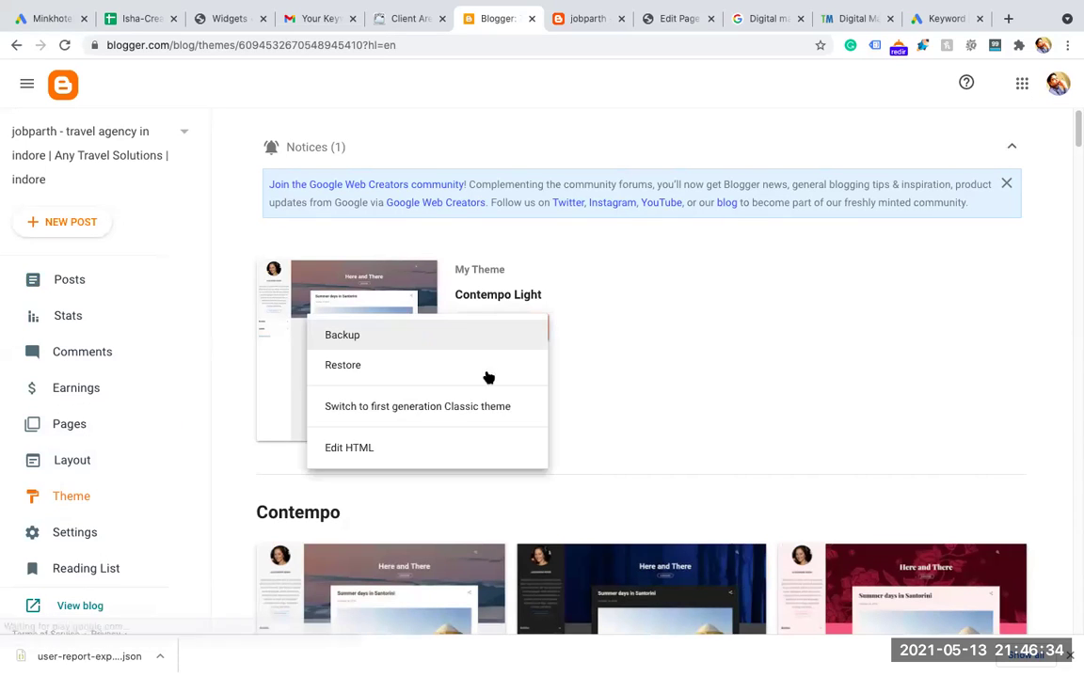
click(653, 363)
mouse_move(1073, 127)
mouse_down()
mouse_move(1074, 670)
mouse_move(1074, 98)
mouse_move(1073, 107)
mouse_up()
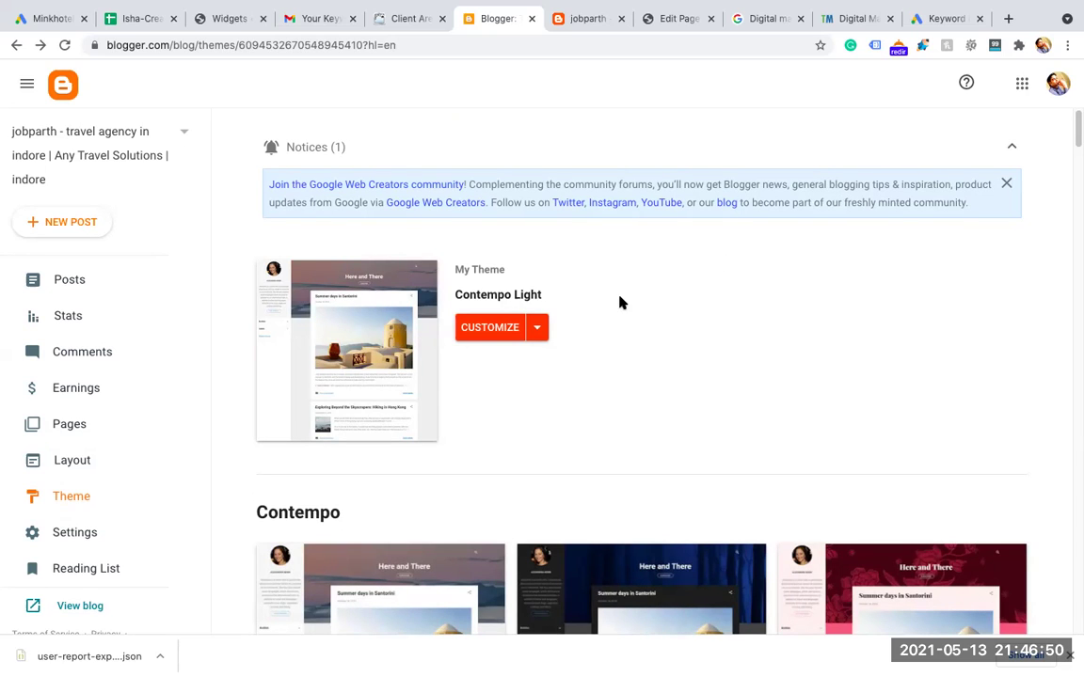
click(538, 326)
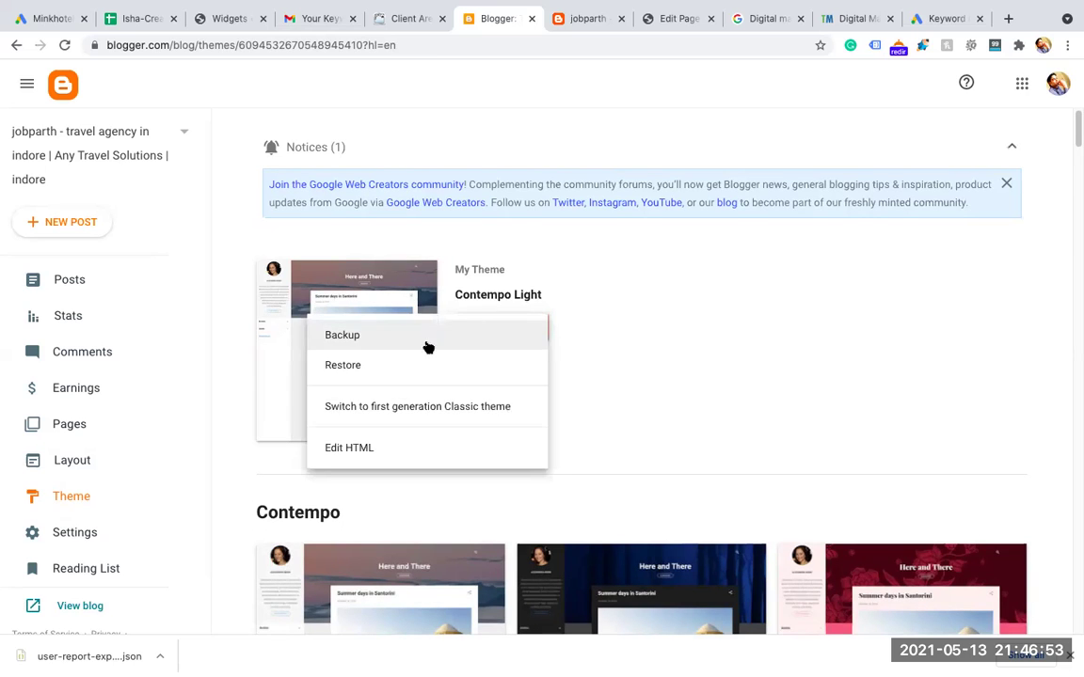
click(593, 308)
Apply the Simple Deep theme to the blog and reload the published blog.
drag(1073, 114, 1074, 385)
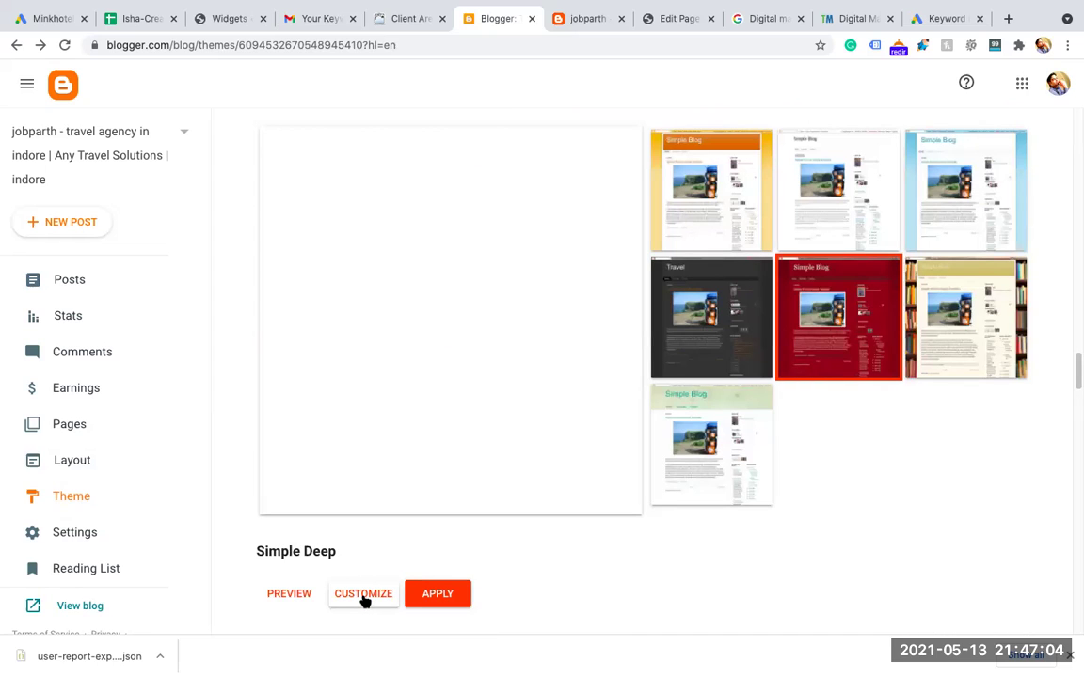
click(436, 596)
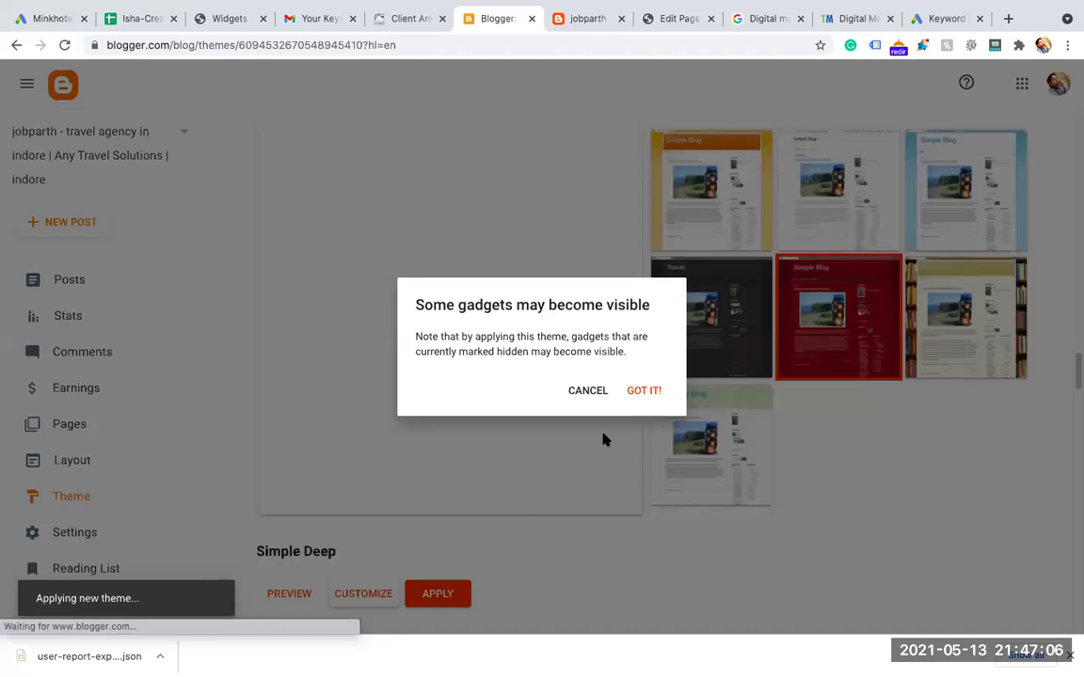
click(645, 391)
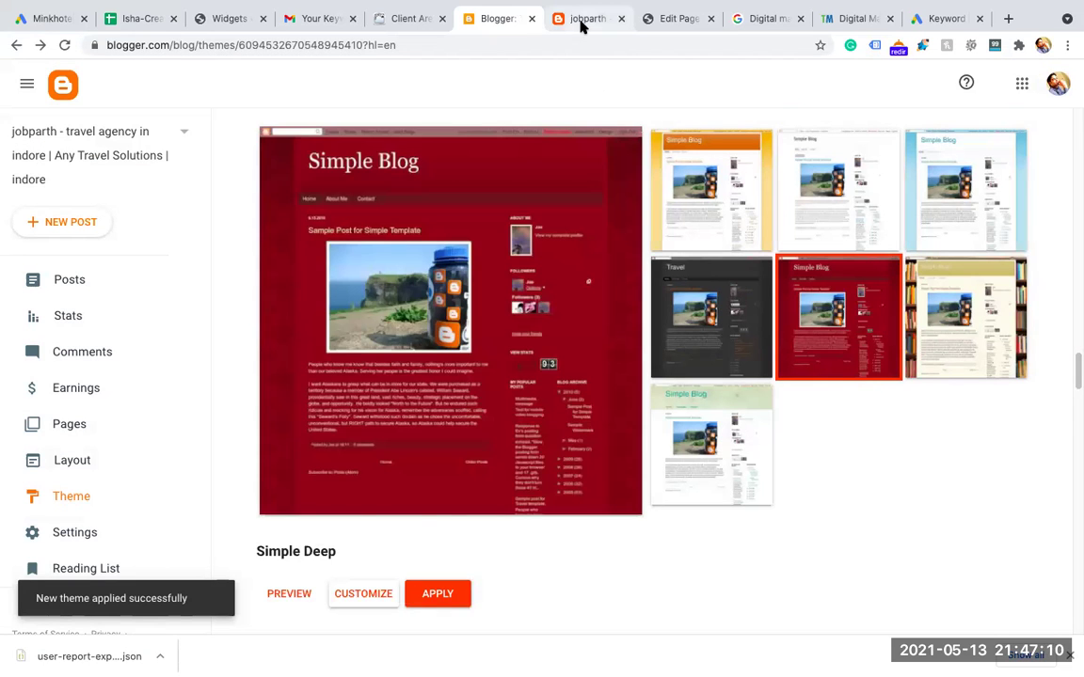
click(583, 19)
click(64, 45)
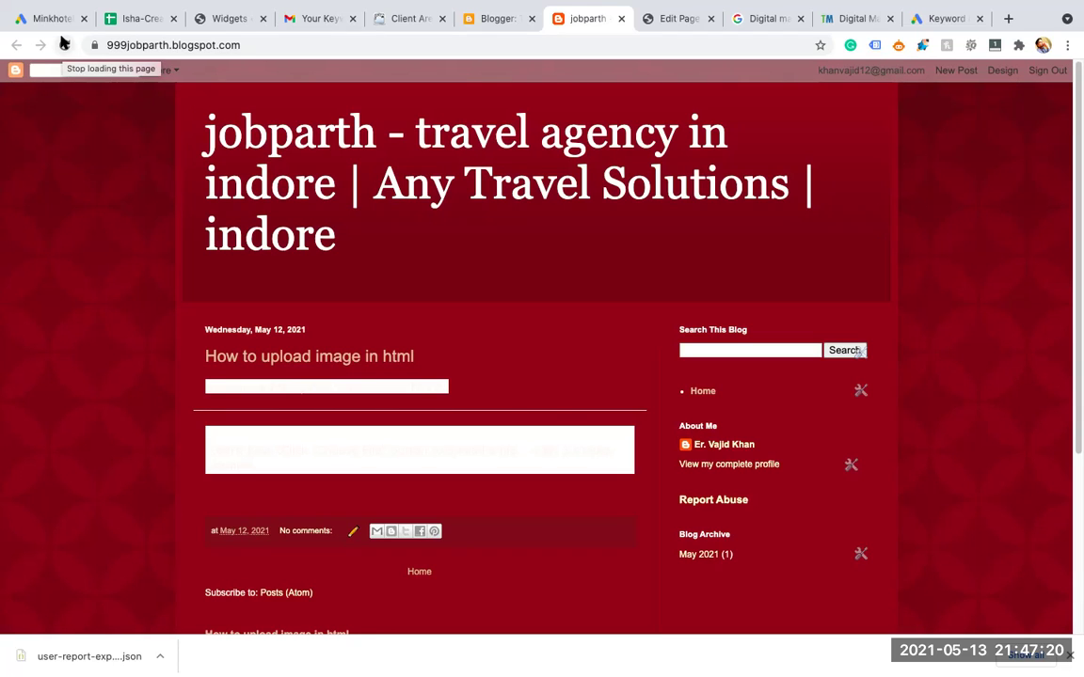
click(63, 46)
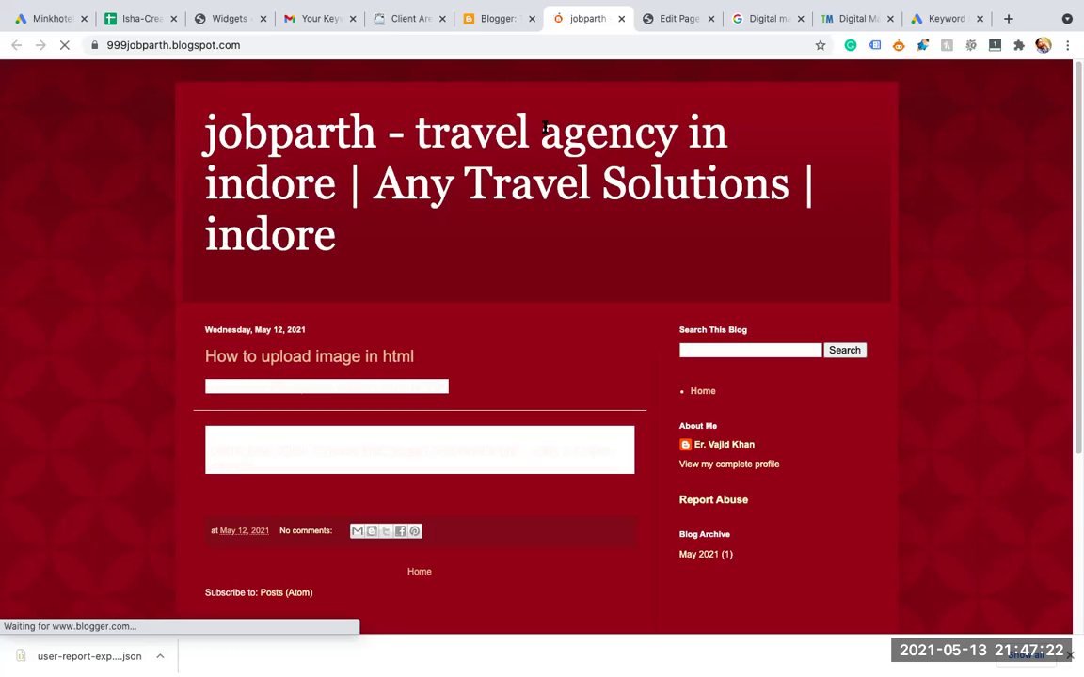
View the HTML source of the Simple Deep theme in Blogger and return to the Theme page without editing it.
click(497, 21)
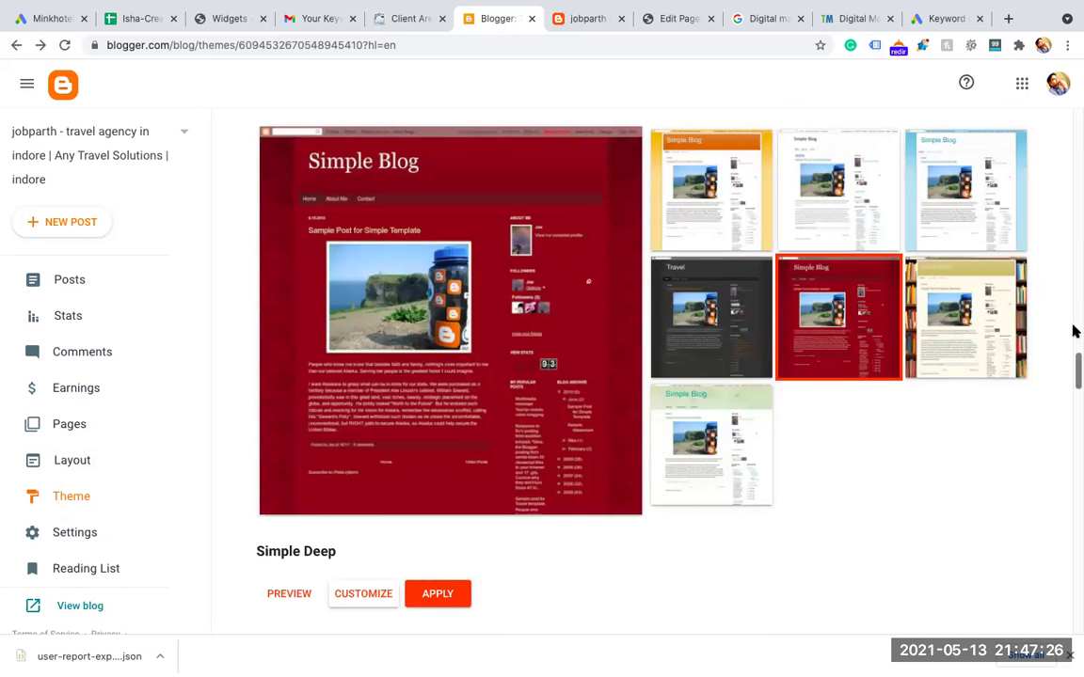
scroll(1076, 331, up, 5)
scroll(1071, 169, up, 5)
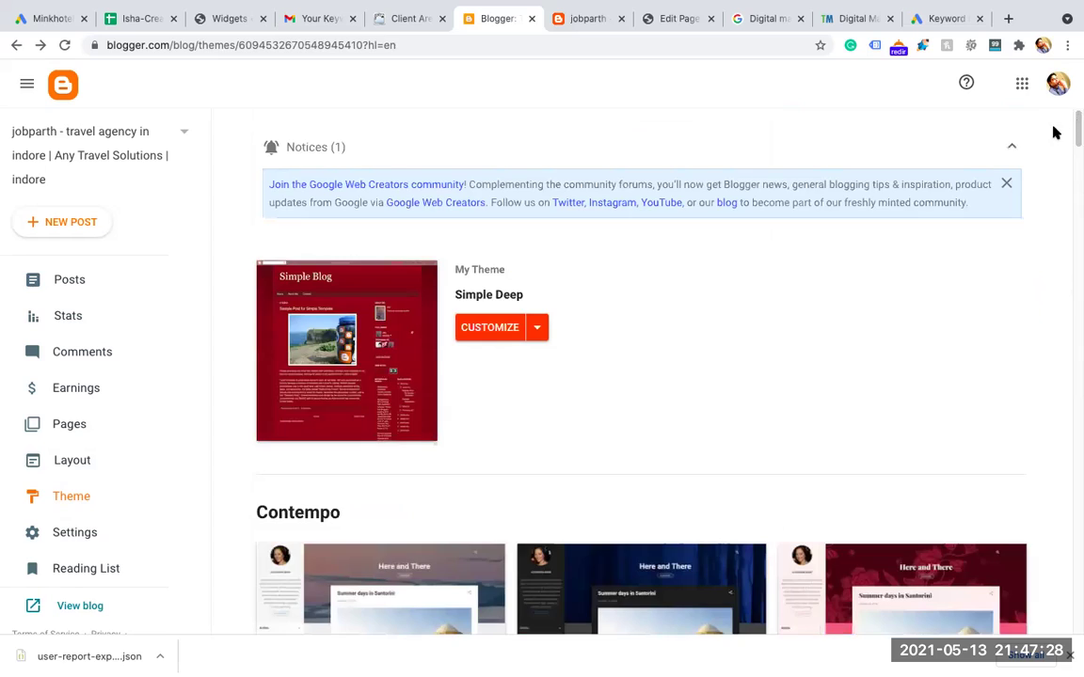
click(537, 329)
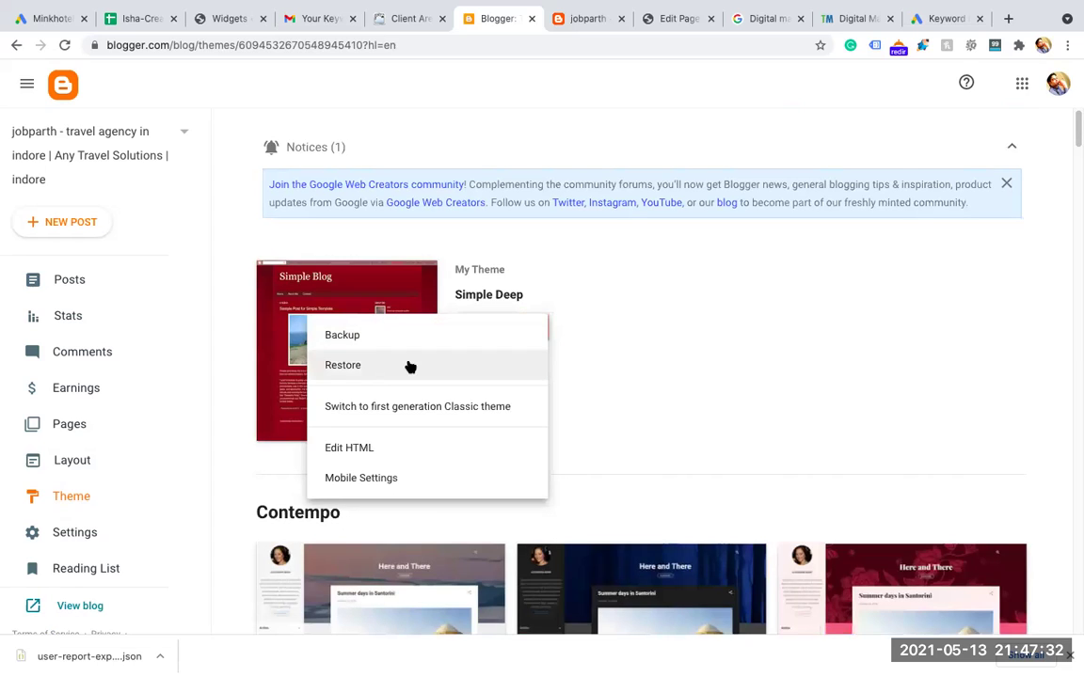
click(583, 357)
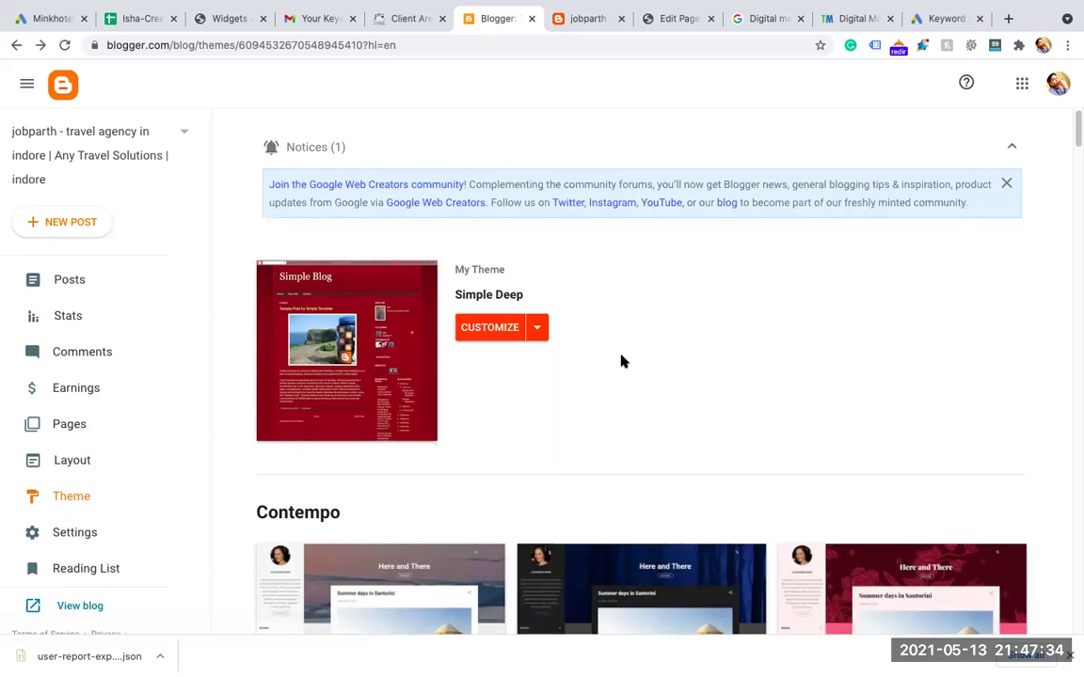
click(538, 329)
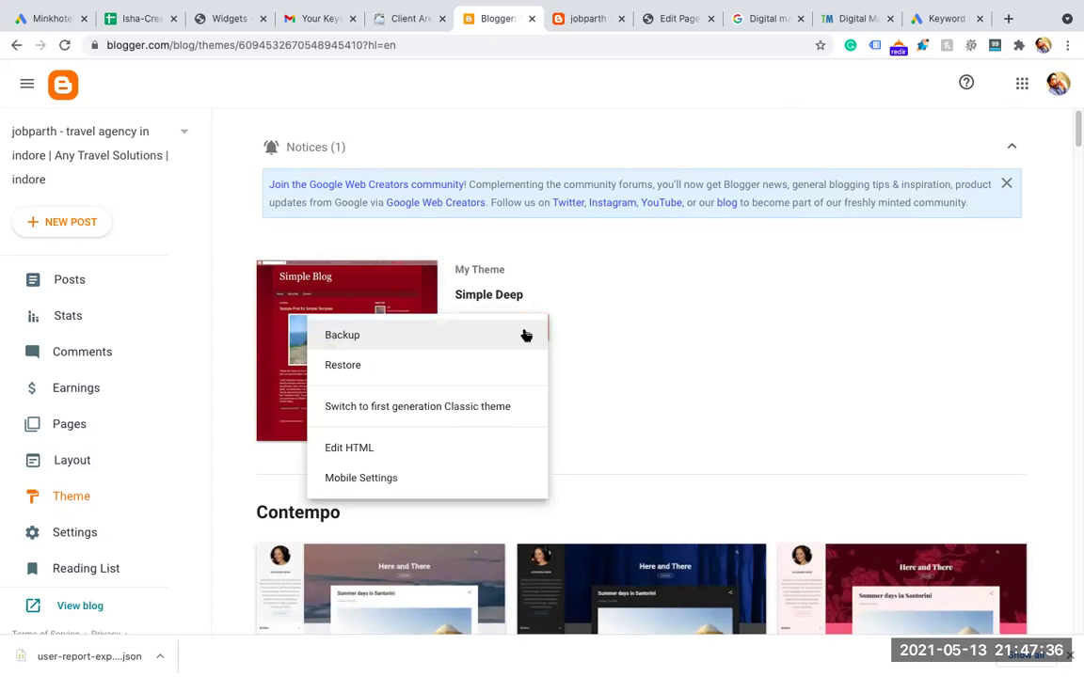
click(383, 451)
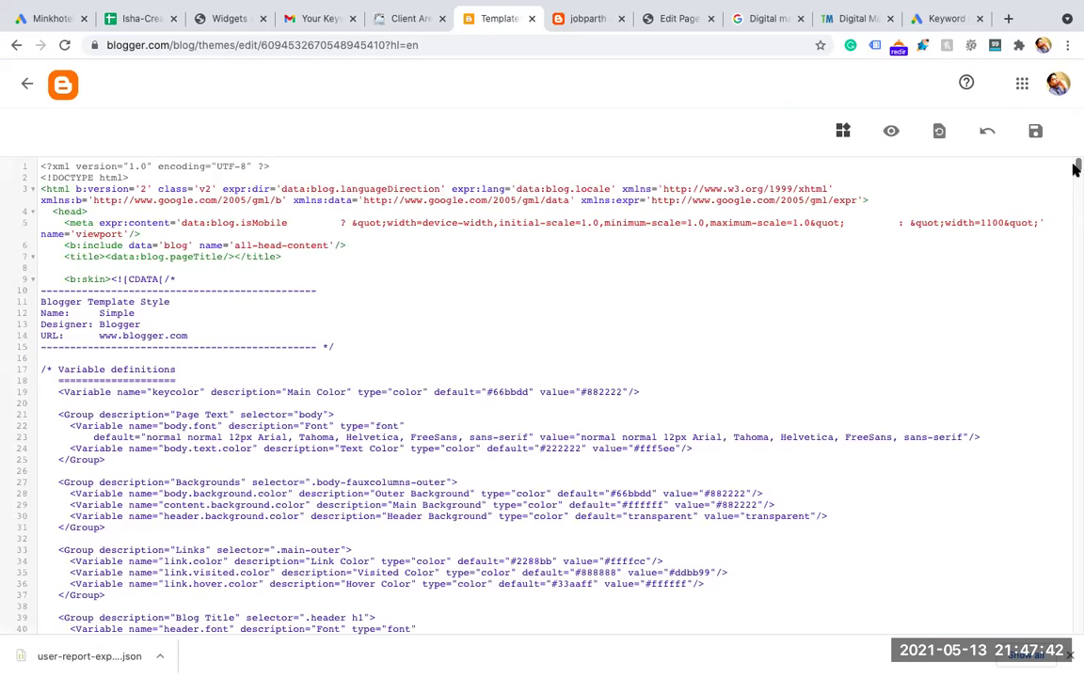
mouse_move(1075, 170)
mouse_down()
mouse_move(1075, 223)
mouse_move(1075, 162)
mouse_up()
click(28, 86)
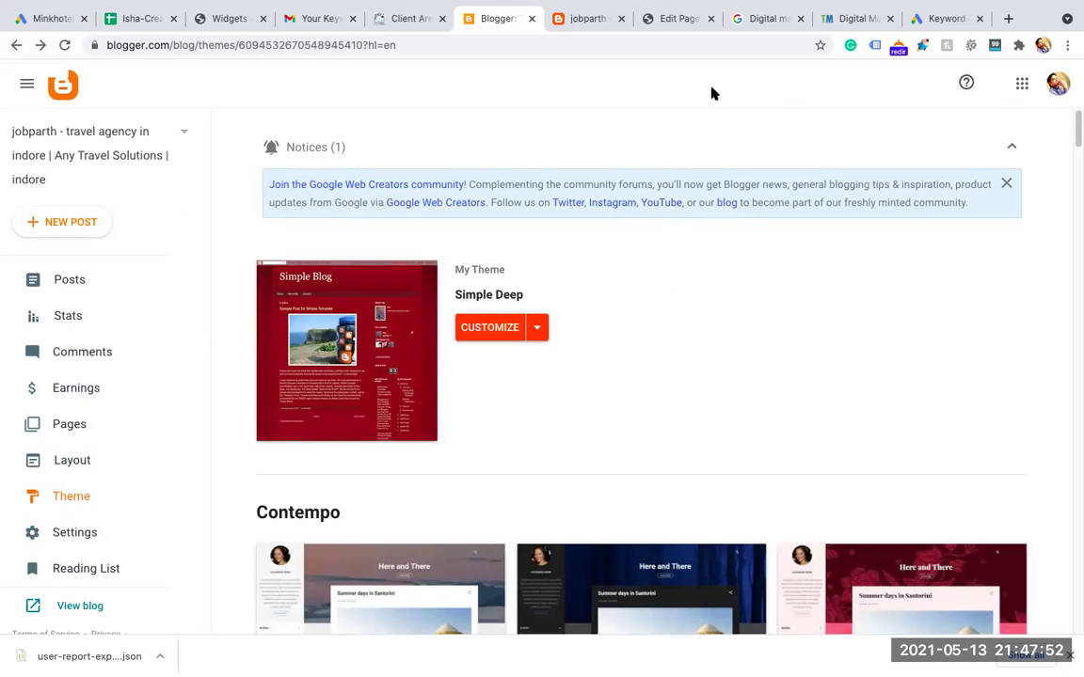
Search Google for "blogger theme" in place of the digital marketing query.
click(773, 19)
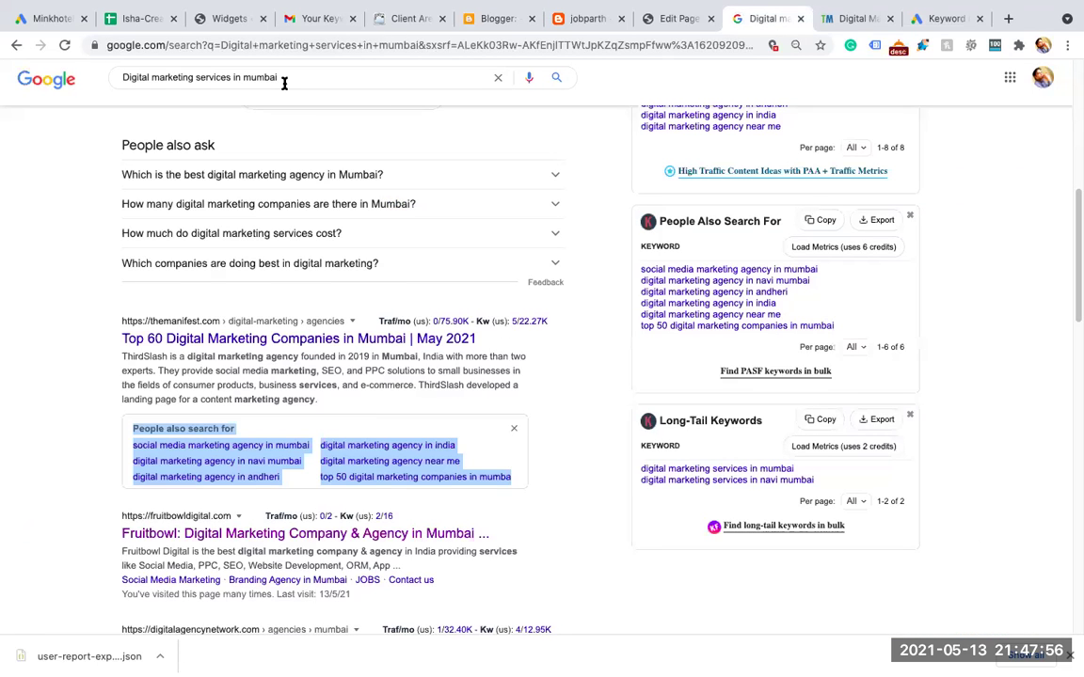
text(blogger theme)
key(Escape)
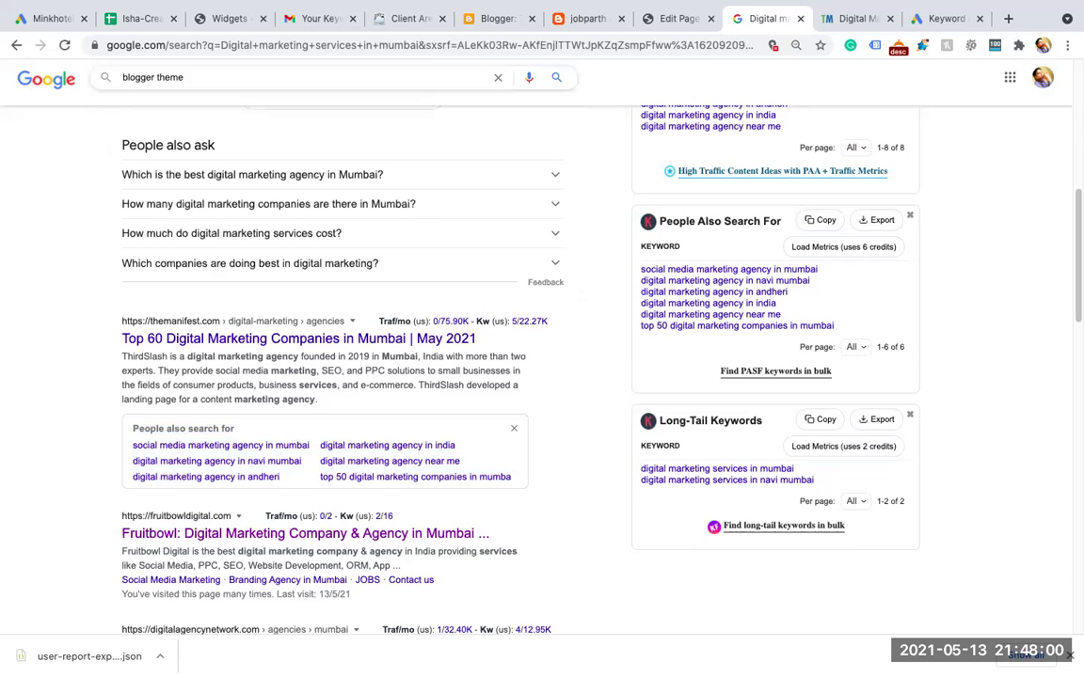
key(Return)
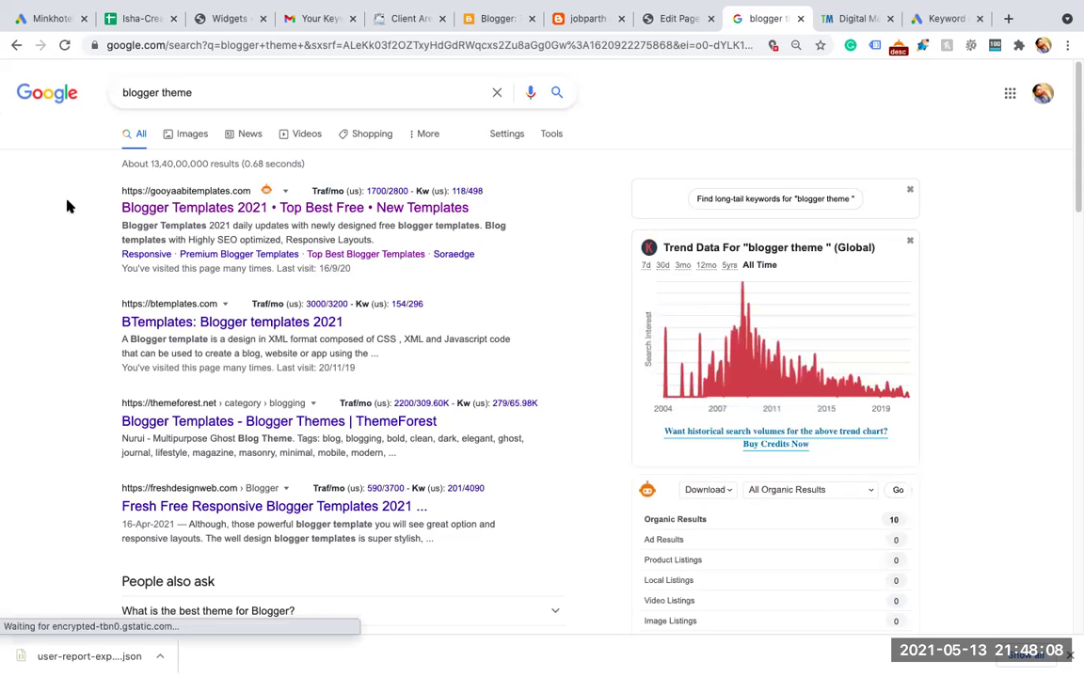
Open bloggertheme9.com in place of the Techmagnate page.
click(832, 18)
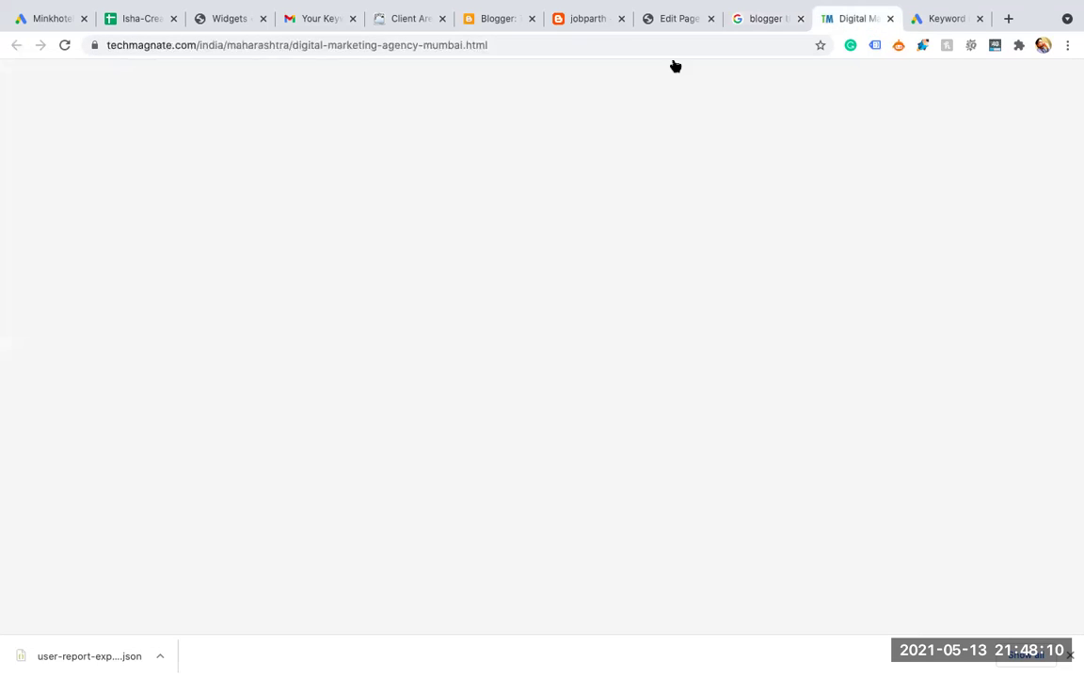
click(517, 47)
text(bloggertheme)
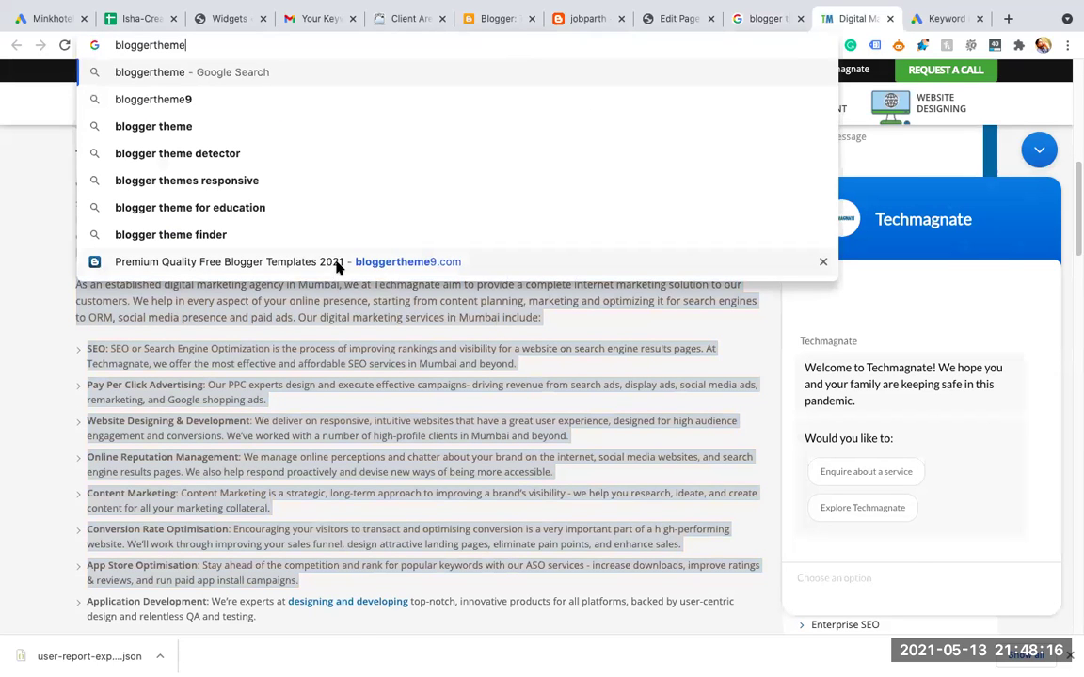
click(337, 263)
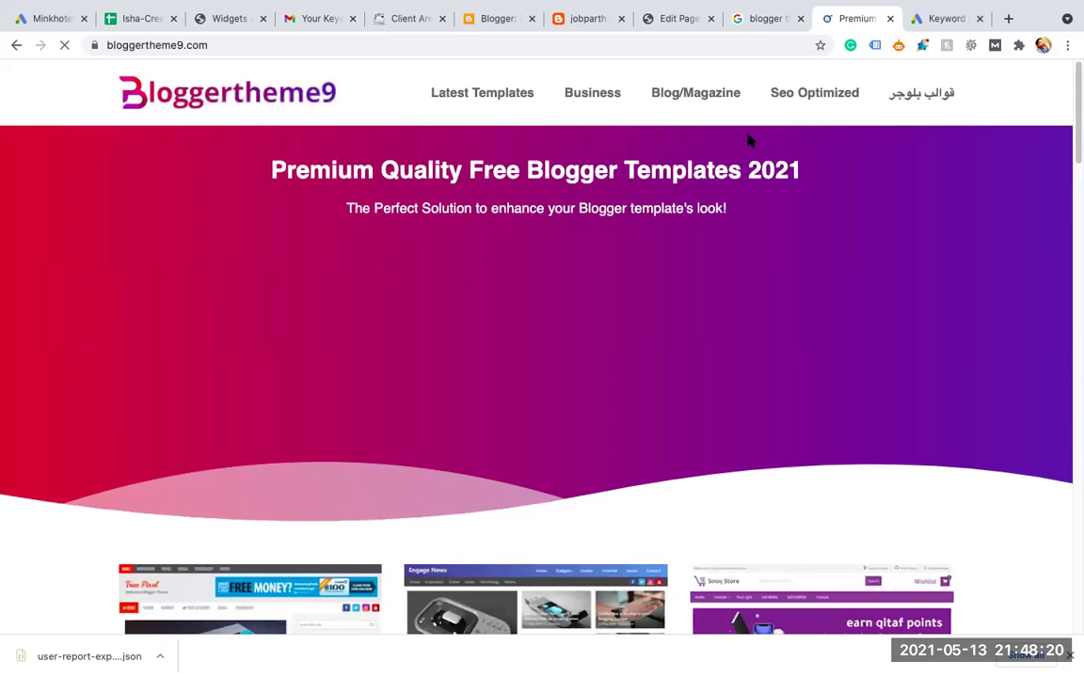
Find "gooyaabi templates" from a new browser tab and open gooyaabitemplates.com.
click(1008, 19)
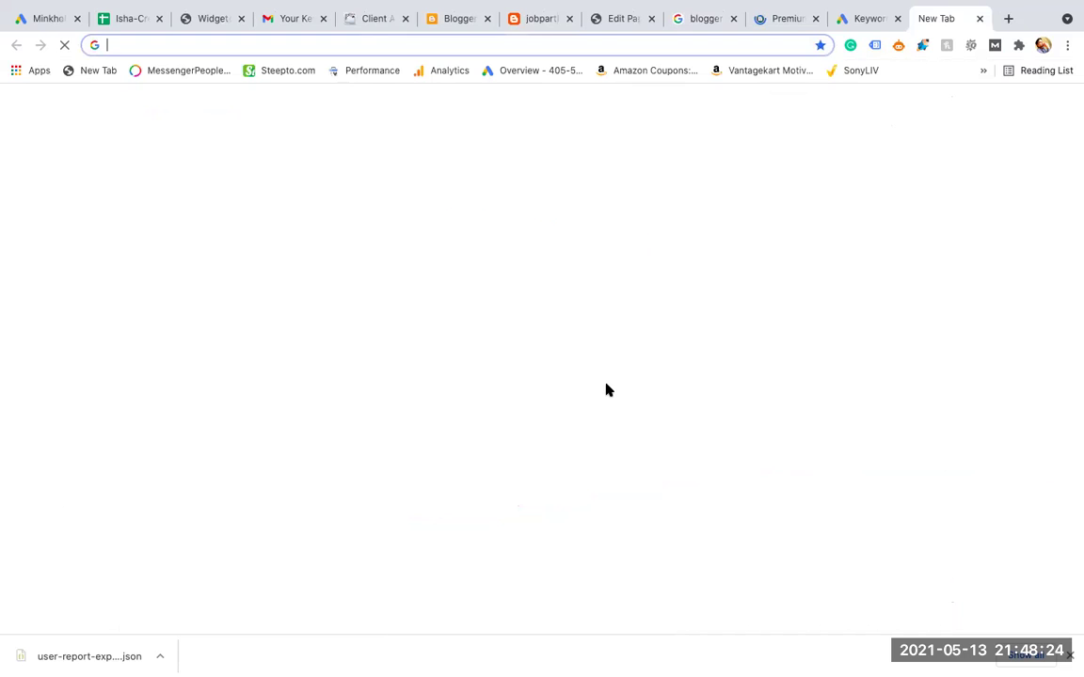
text(gooyab)
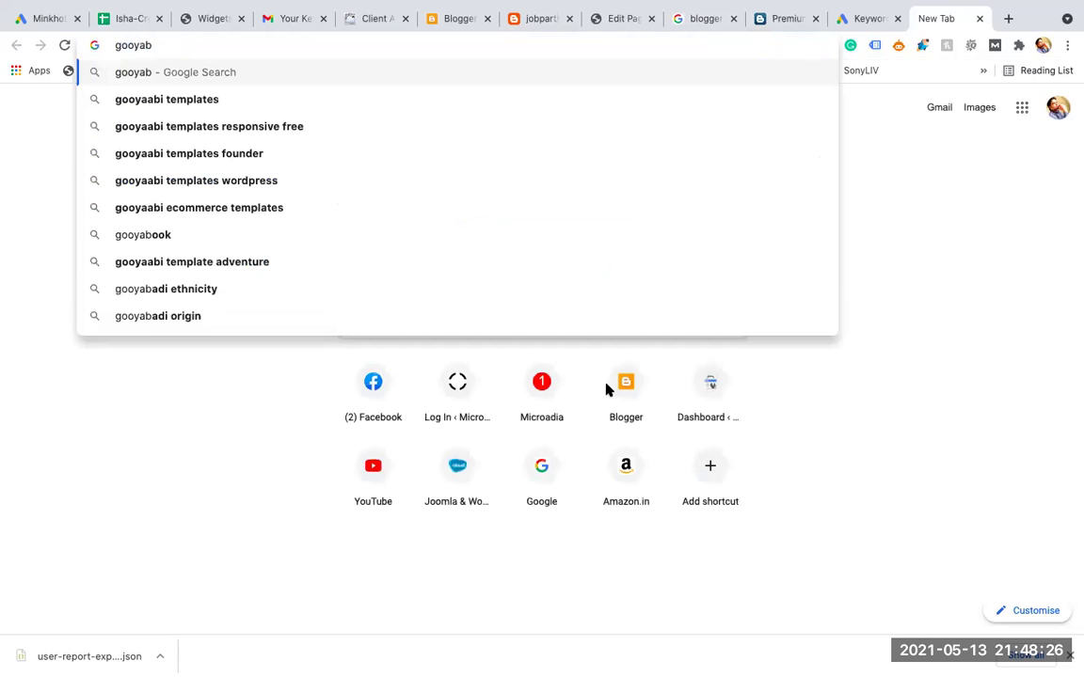
click(179, 100)
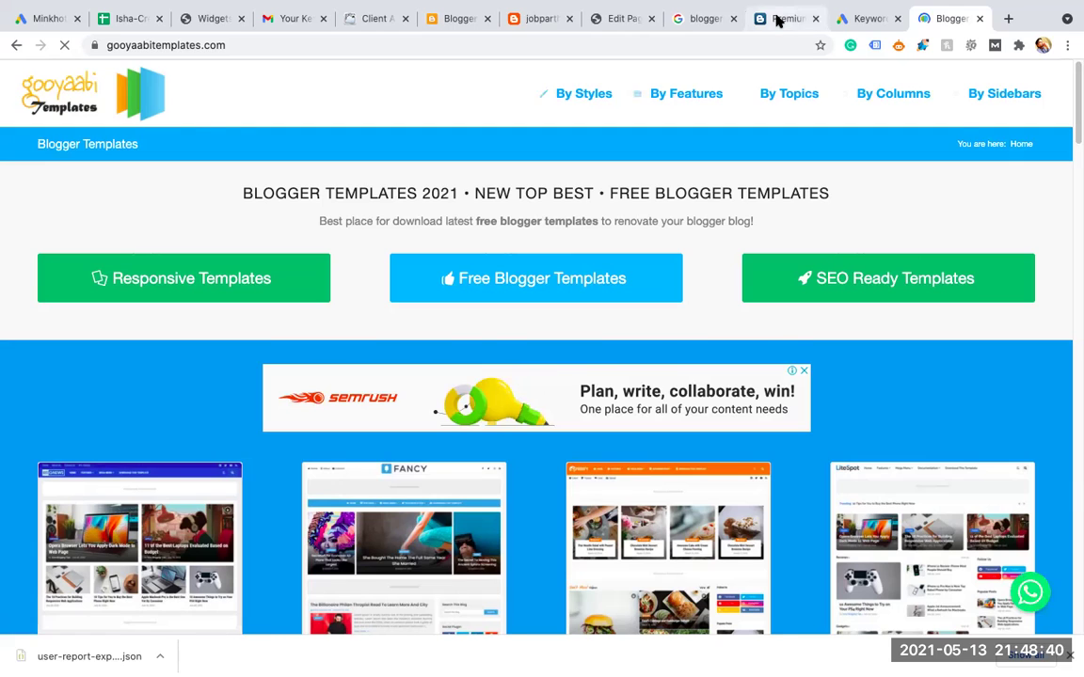
Revisit the Bloggertheme9 home page and examine the gallery of free Blogger templates on the Gooyaabi Templates site.
click(777, 20)
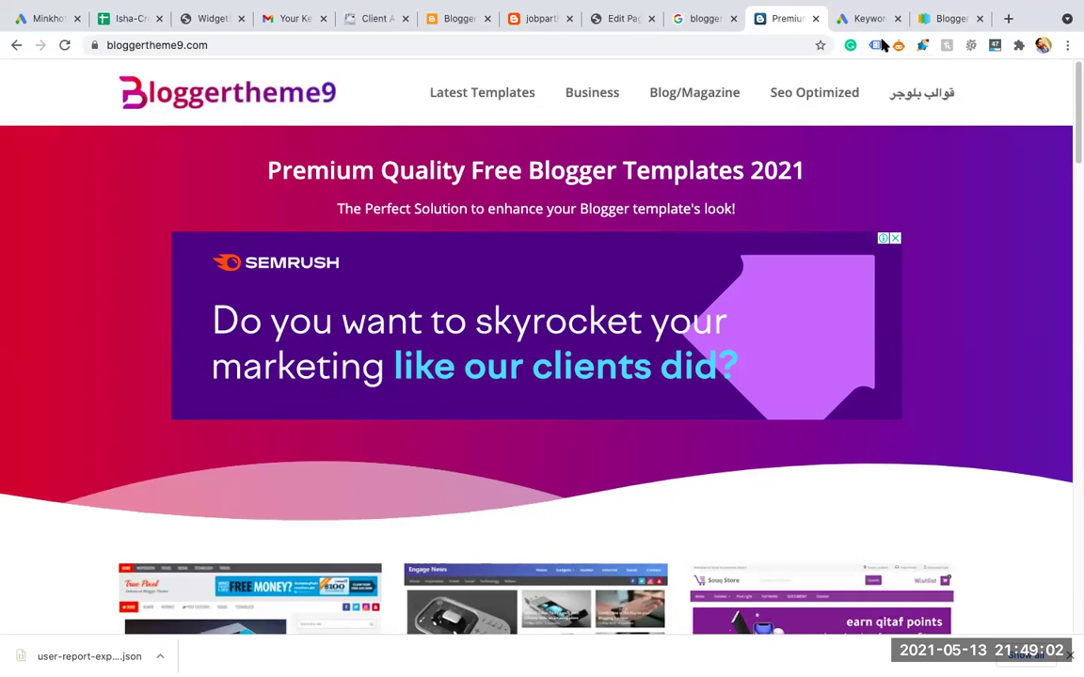
click(950, 26)
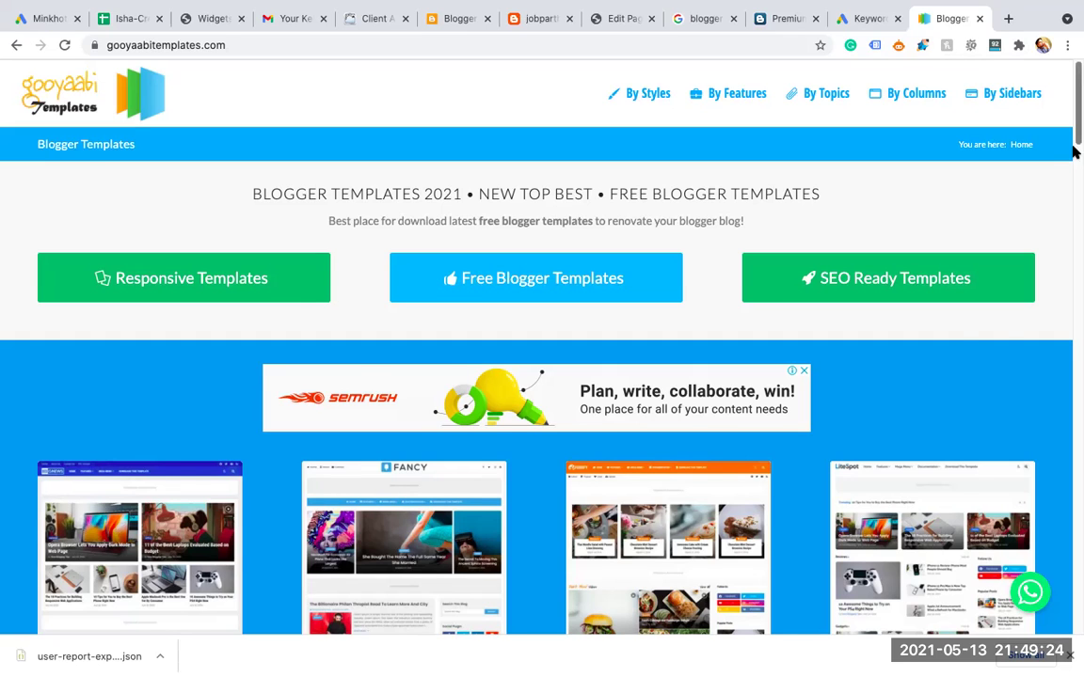
scroll(1073, 188, down, 3)
scroll(1074, 282, down, 10)
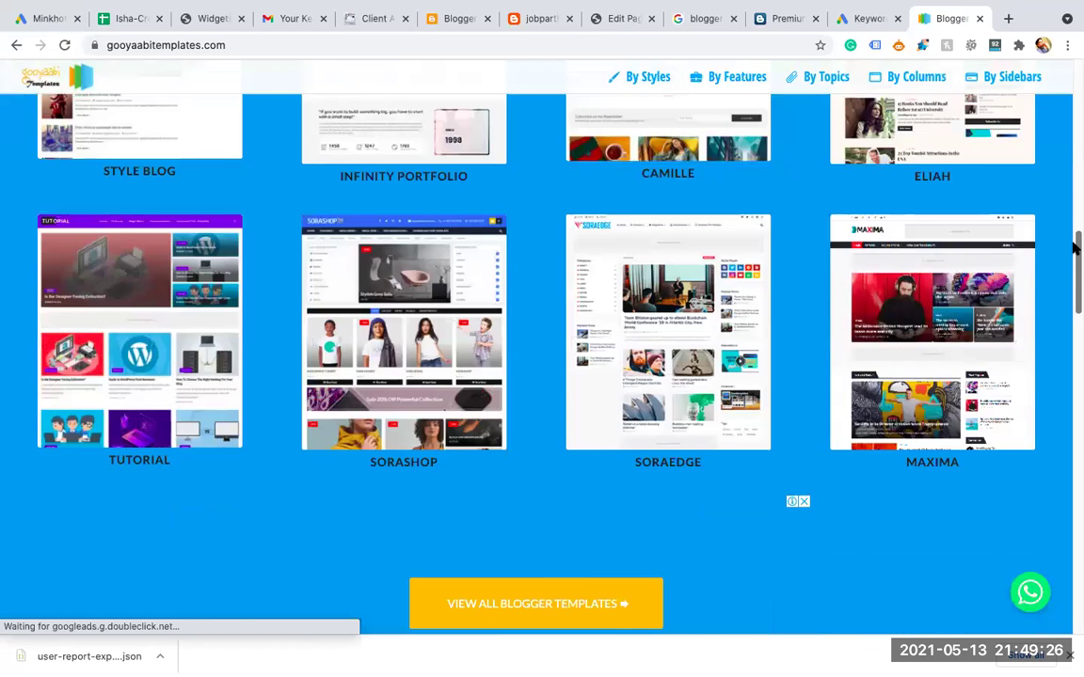
scroll(1073, 179, up, 3)
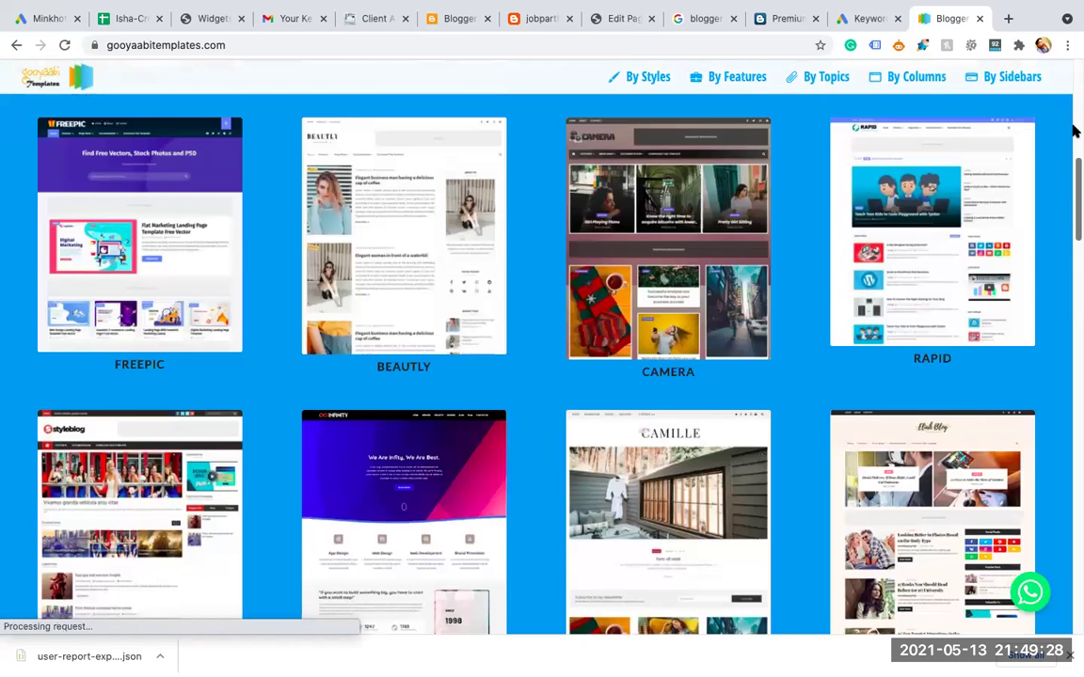
scroll(1073, 131, up, 5)
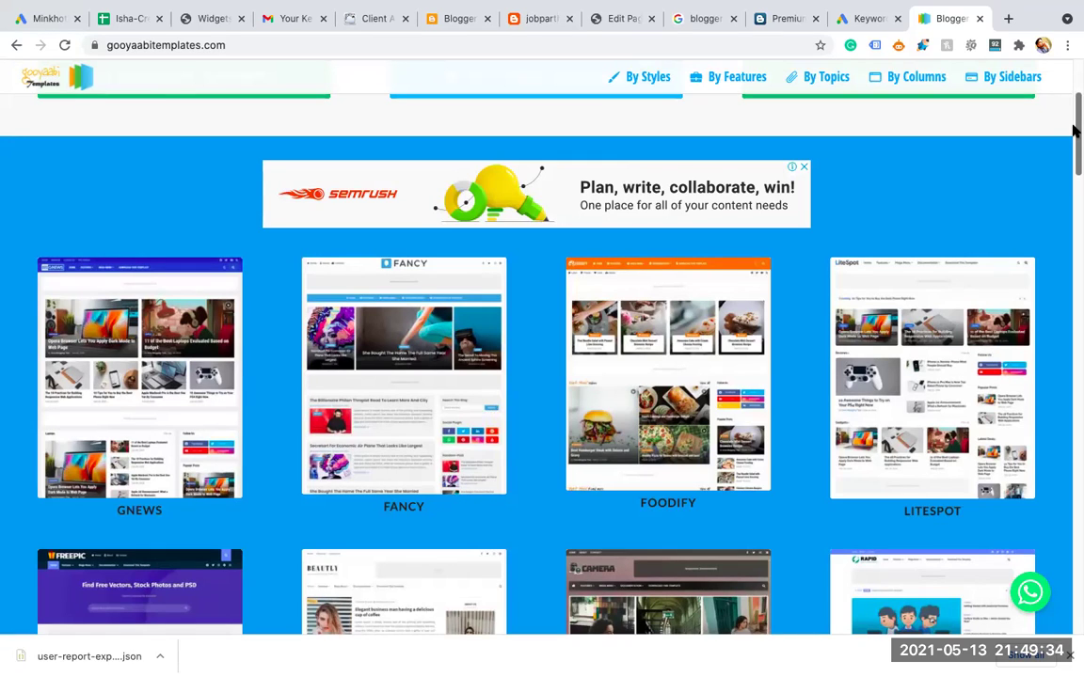
scroll(1073, 178, down, 4)
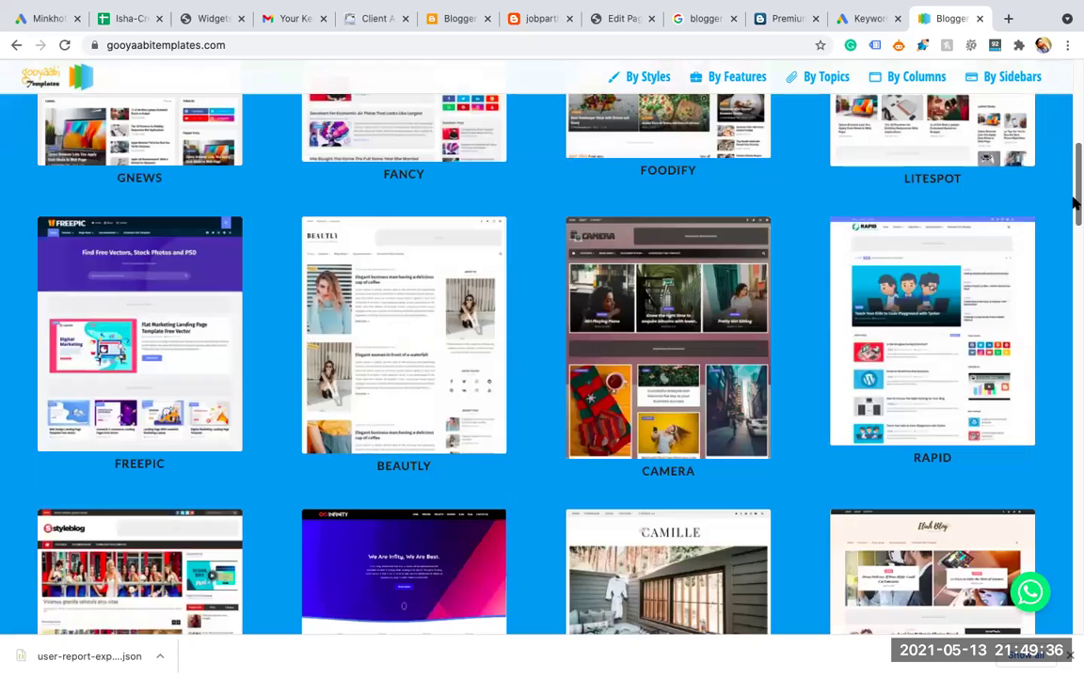
scroll(1073, 230, down, 4)
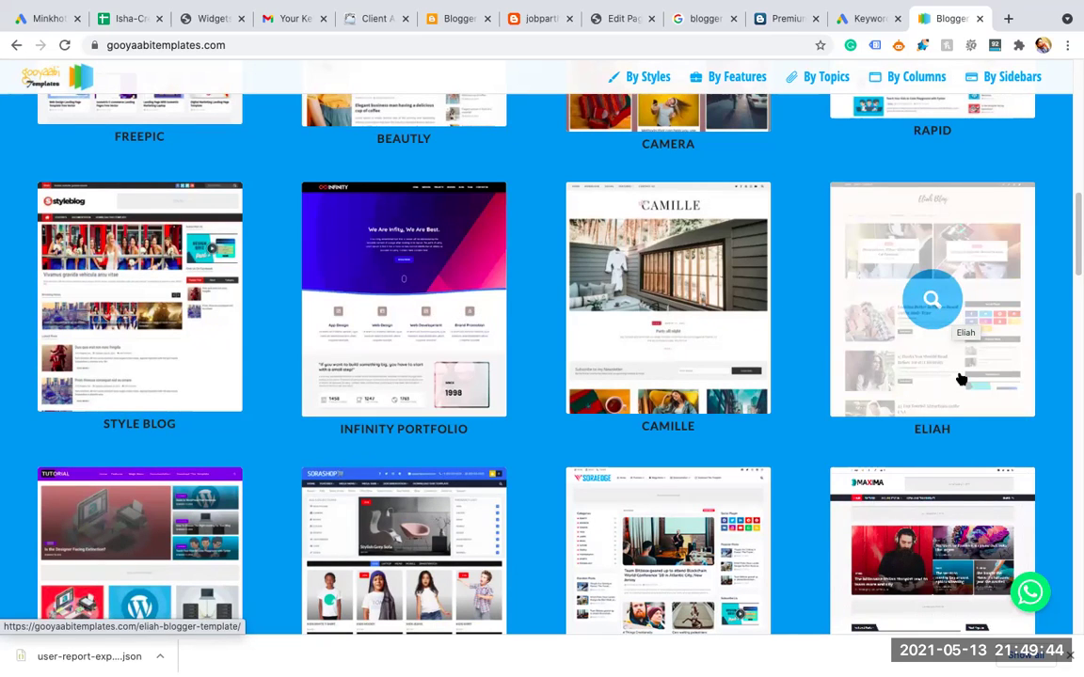
scroll(1072, 291, down, 3)
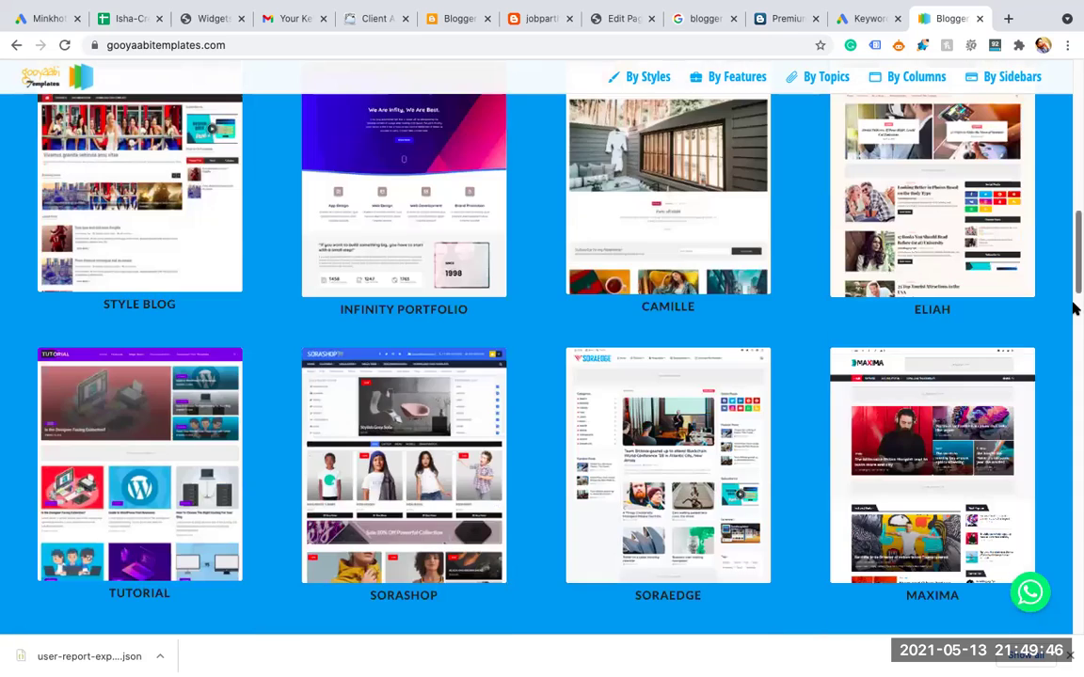
scroll(1073, 442, down, 5)
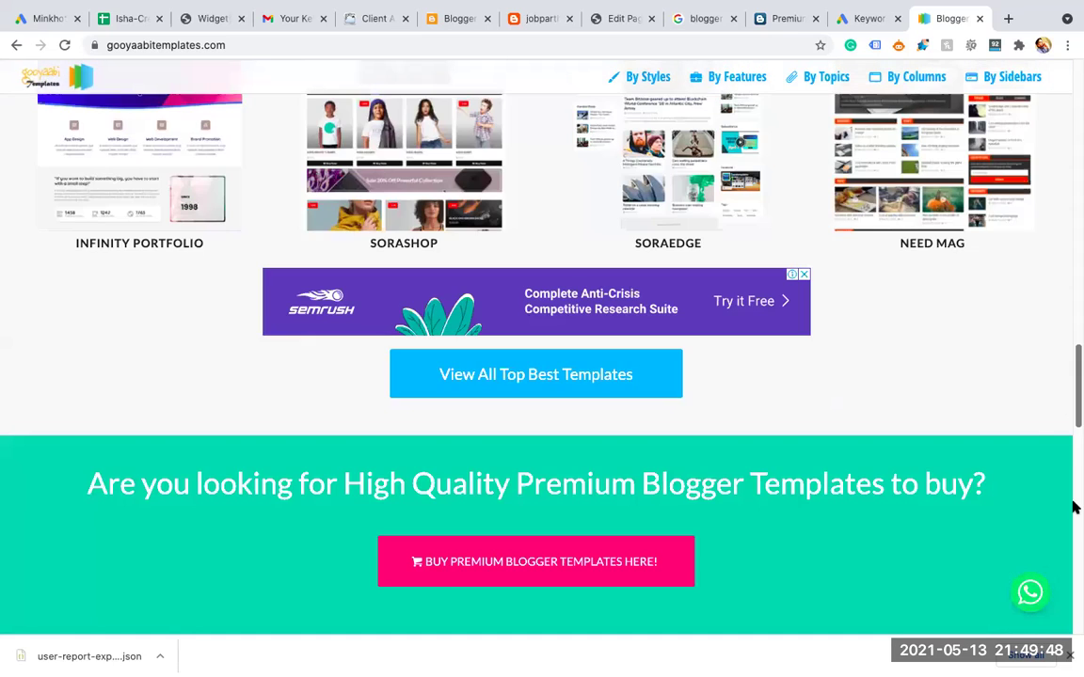
Examine the template offerings on the Gooyaabi home page and the Bloggertheme9 home page.
scroll(1074, 505, down, 5)
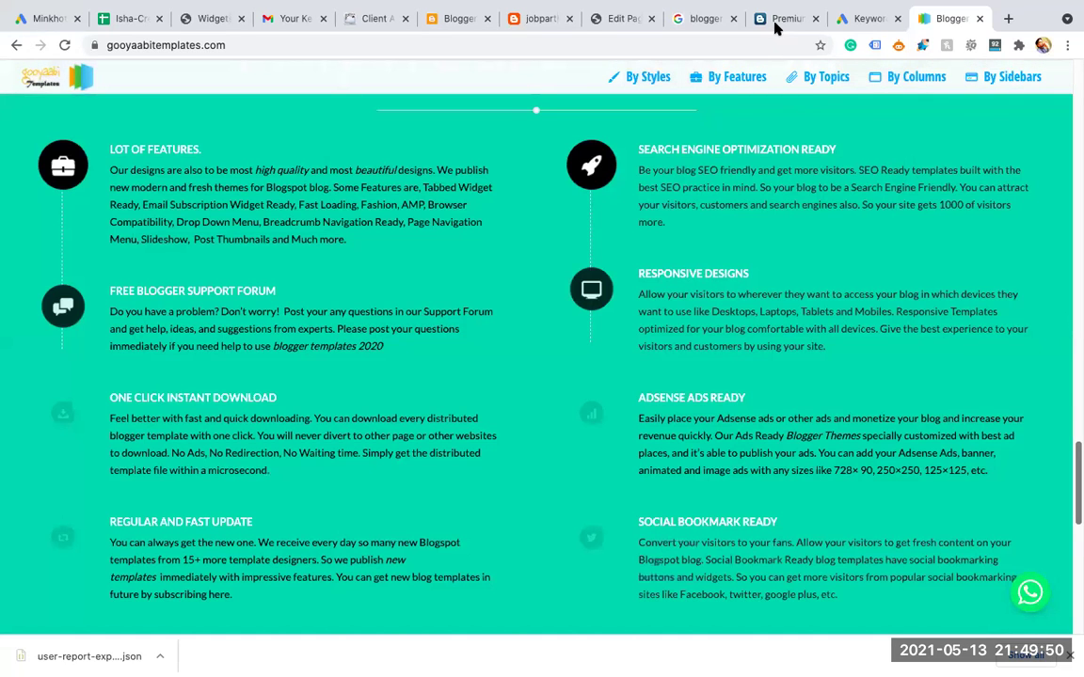
scroll(715, 28, up, 10)
key(ctrl+shift+Tab)
key(ctrl+shift+Tab)
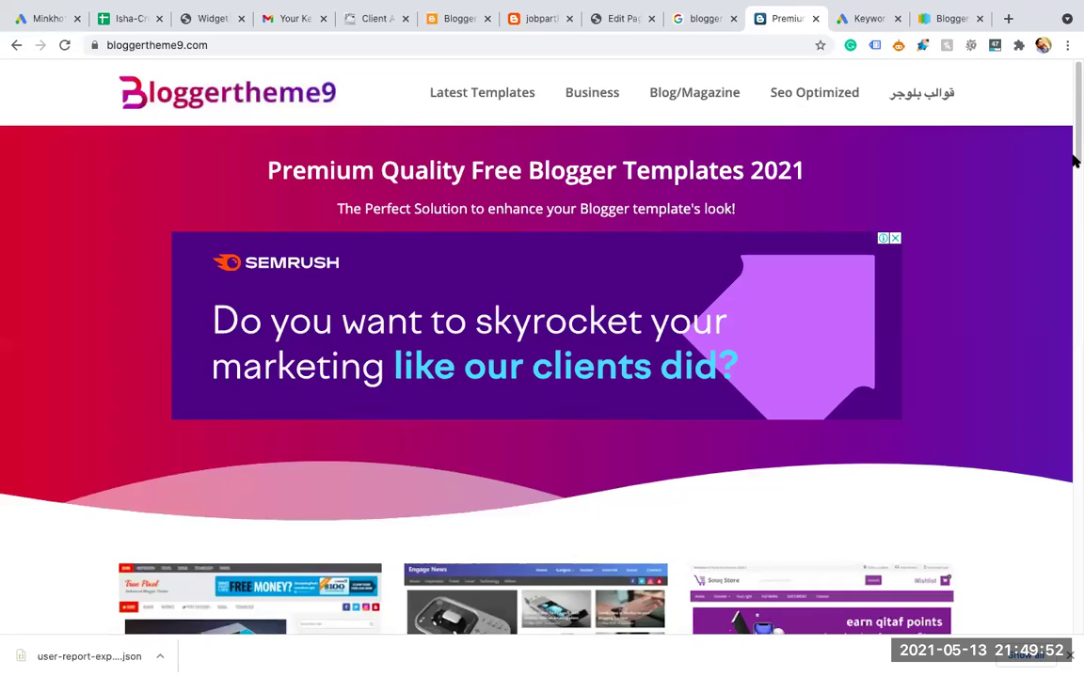
scroll(1071, 142, down, 5)
scroll(1074, 334, down, 6)
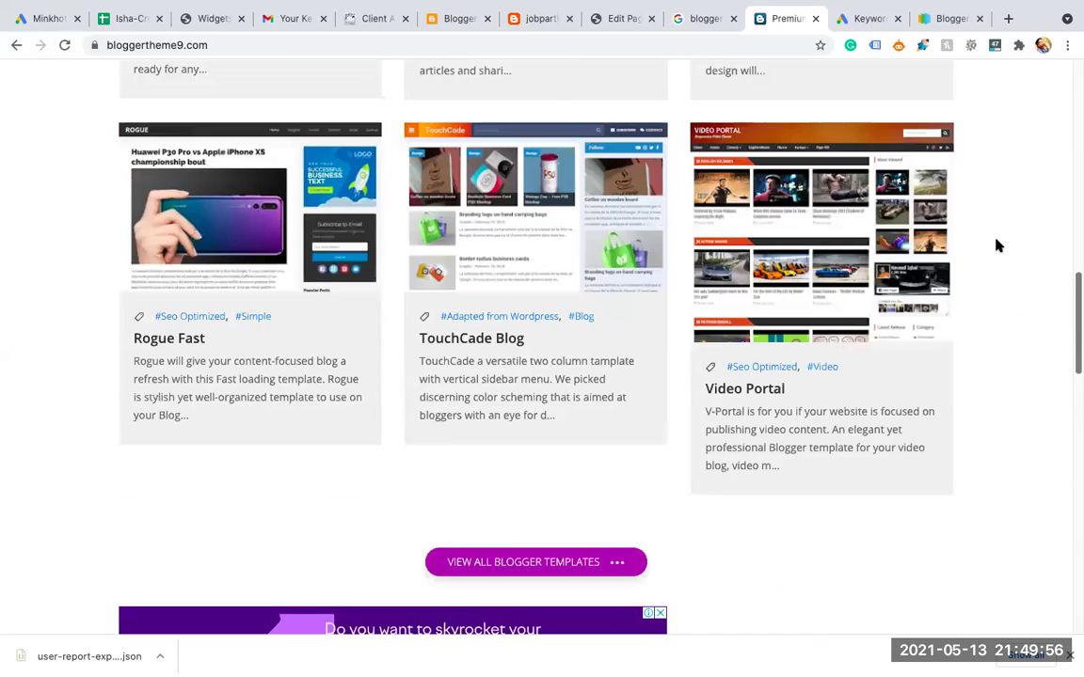
scroll(996, 245, down, 2)
Open the full list of free Blogger templates on the Gooyaabi Templates site, dismissing the ad.
click(937, 19)
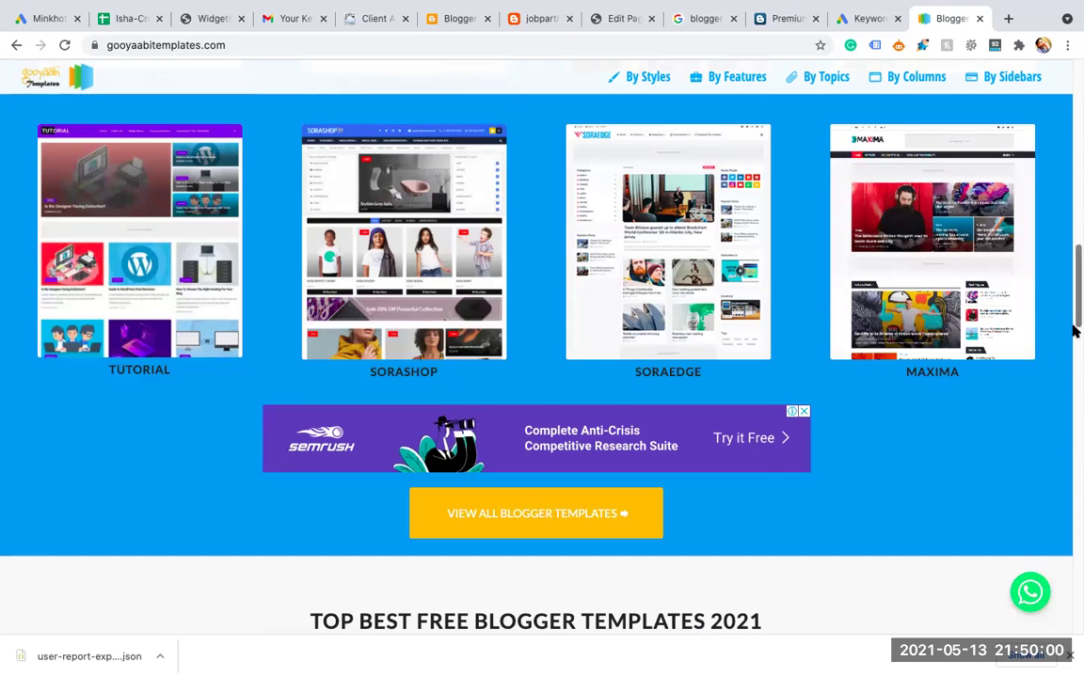
click(597, 519)
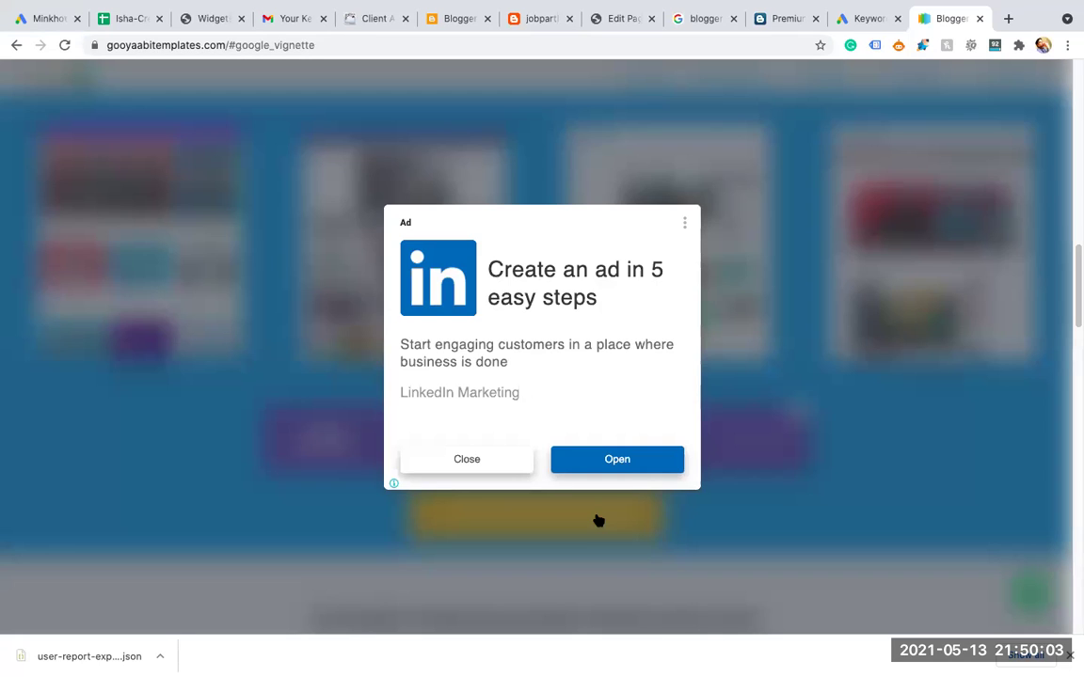
click(503, 465)
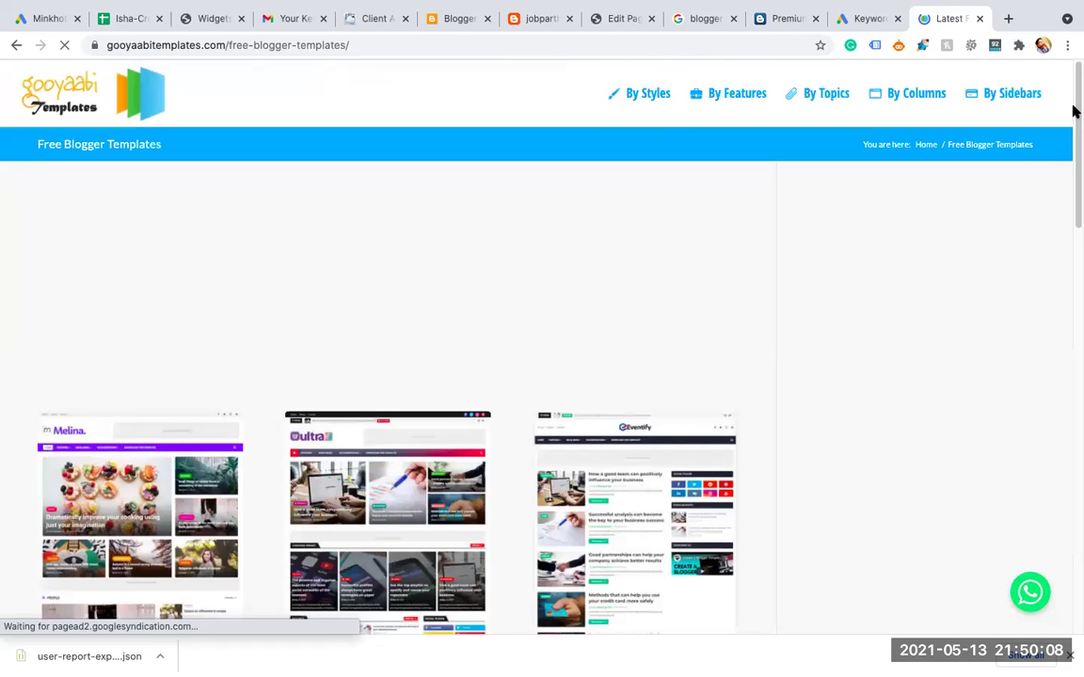
Examine the template thumbnails, filter categories and page navigation in Gooyaabi's free Blogger templates list.
scroll(1074, 188, down, 1)
scroll(1072, 188, down, 5)
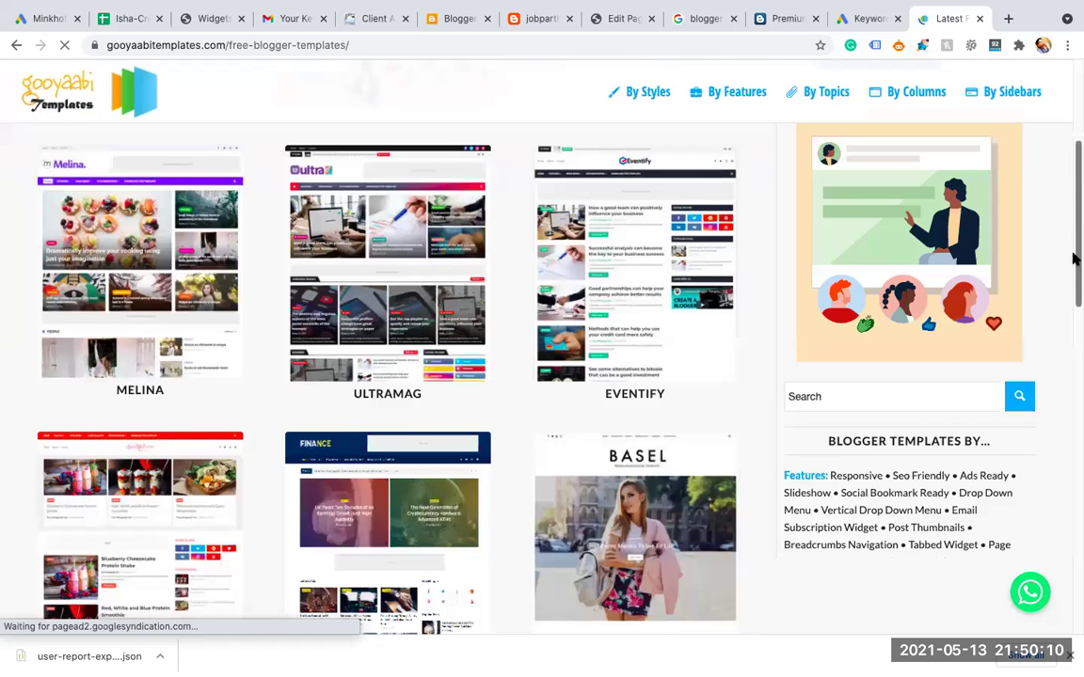
scroll(1075, 273, down, 5)
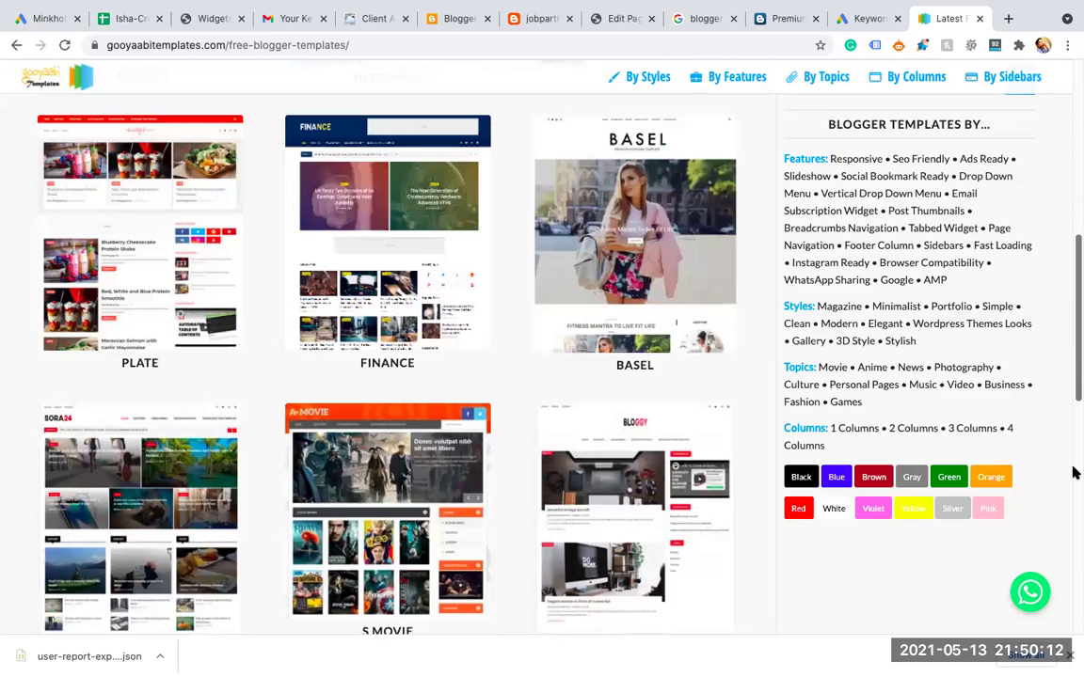
scroll(1073, 472, down, 5)
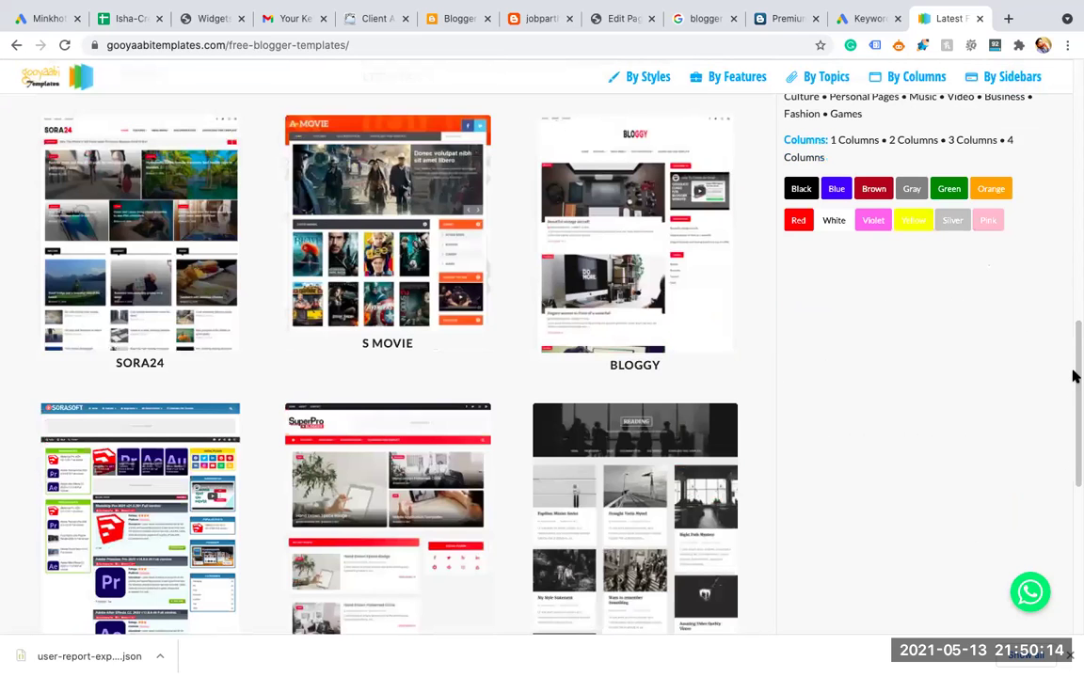
scroll(1073, 457, down, 4)
scroll(1072, 458, down, 5)
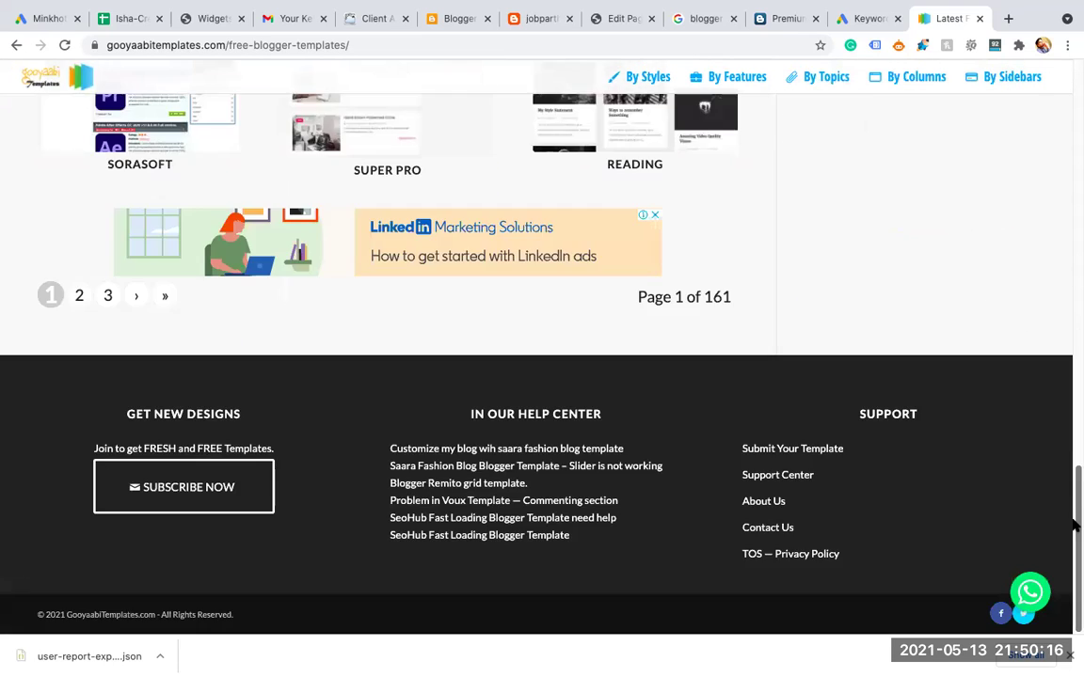
drag(1075, 523, 1073, 43)
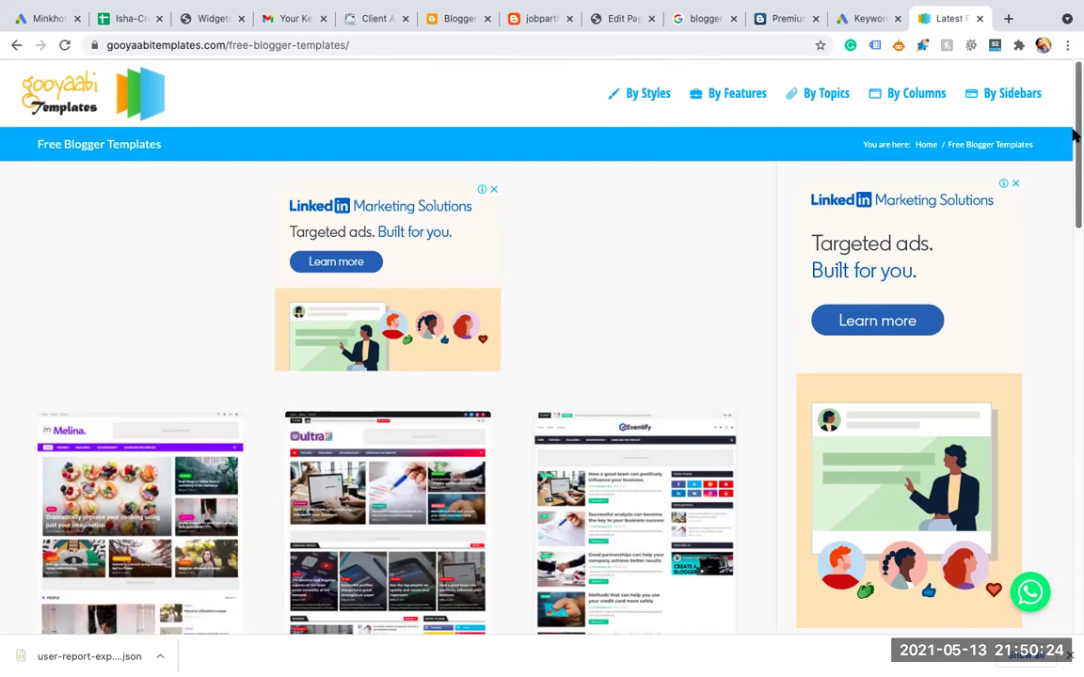
scroll(1074, 282, down, 3)
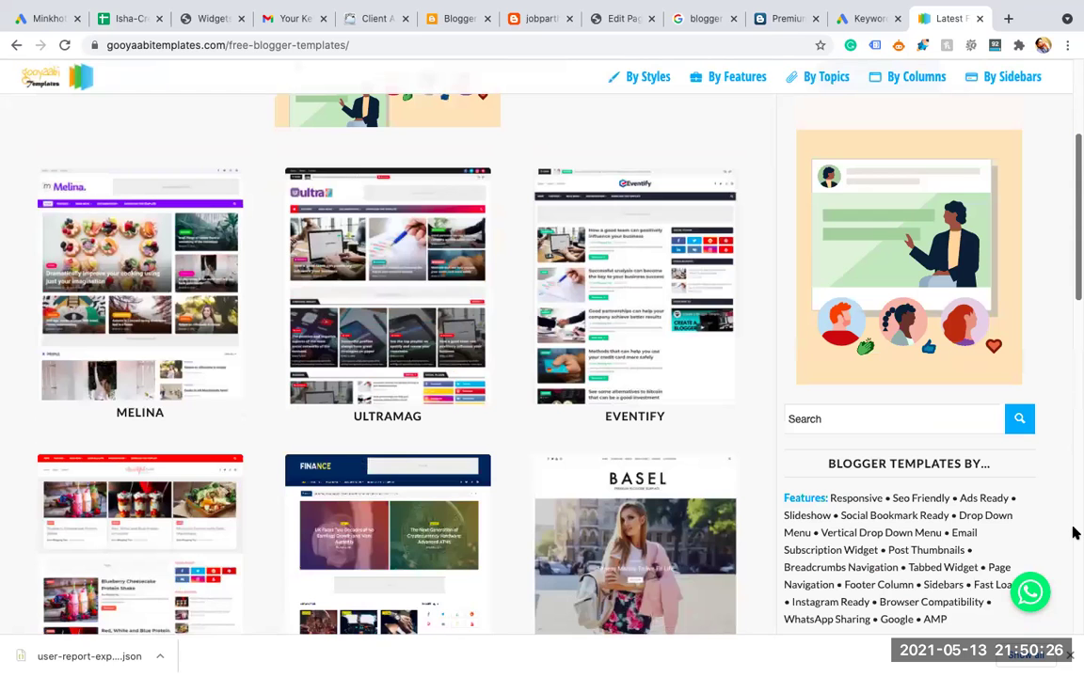
scroll(1073, 533, down, 15)
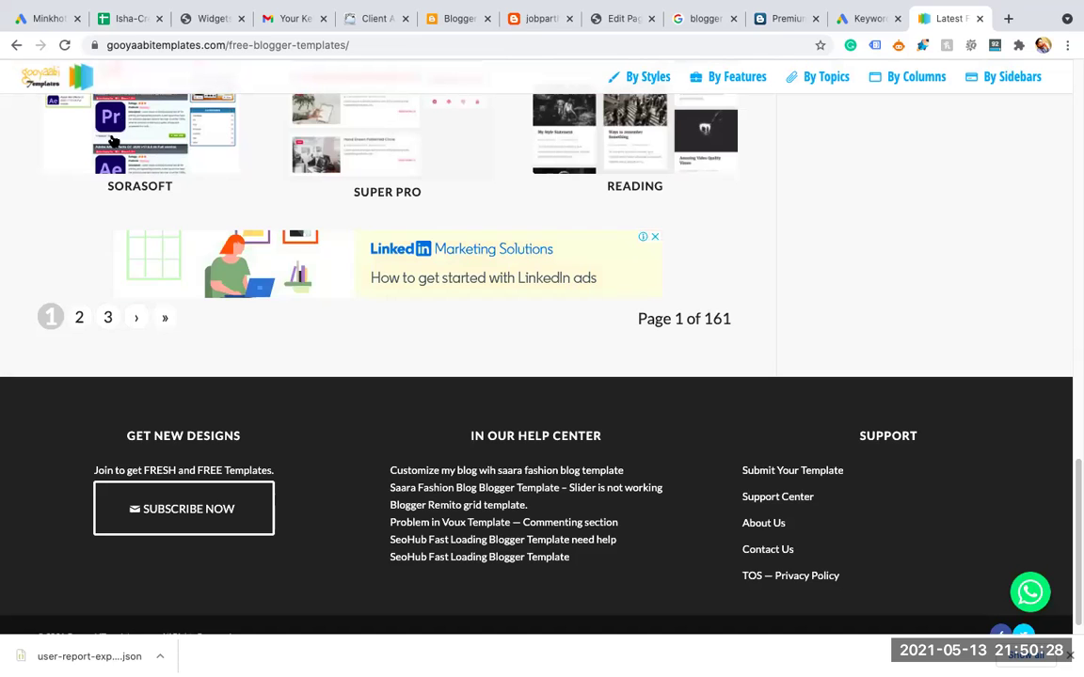
Return to the Gooyaabi home page and open the Infinity Portfolio template's page from its gallery.
click(15, 45)
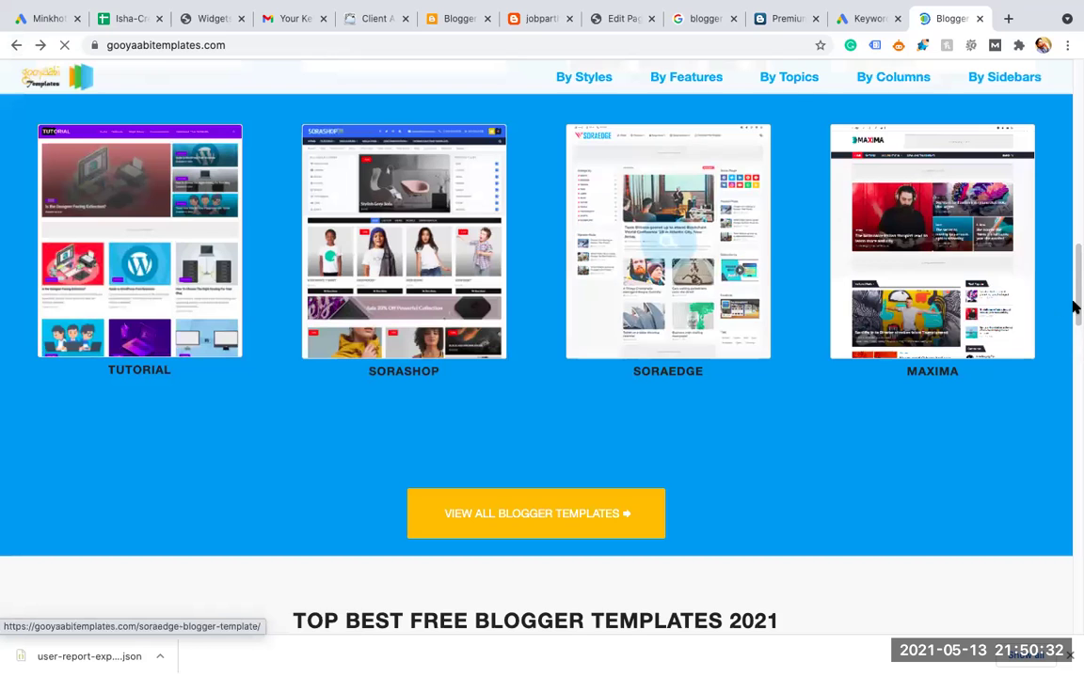
scroll(1076, 282, up, 2)
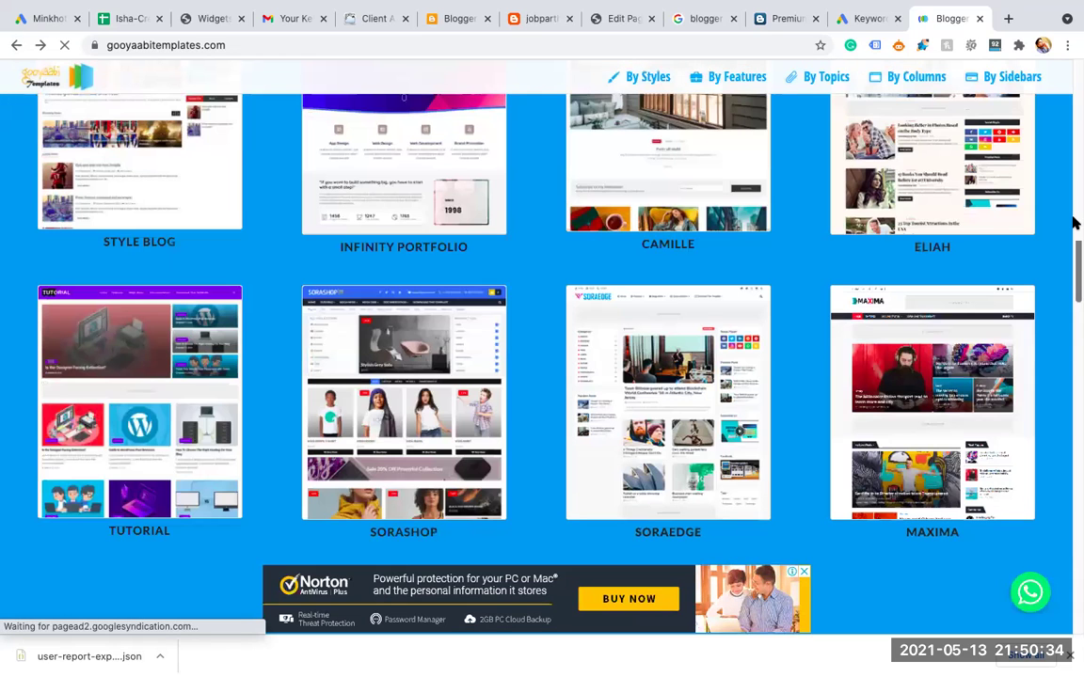
scroll(1075, 223, up, 3)
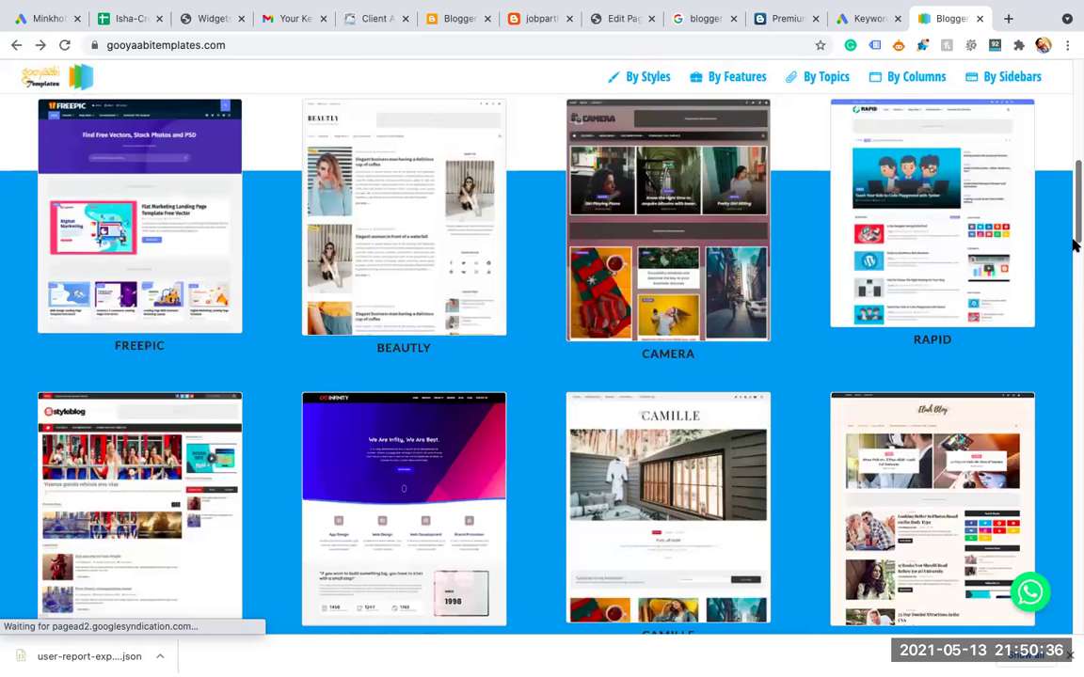
scroll(575, 295, down, 2)
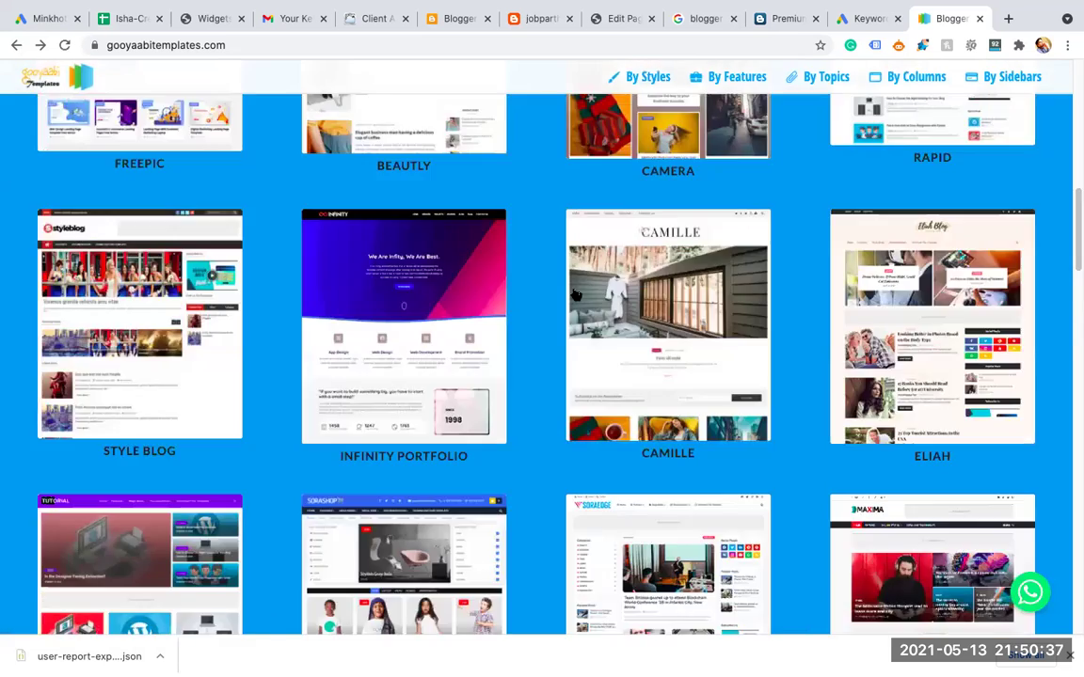
click(402, 332)
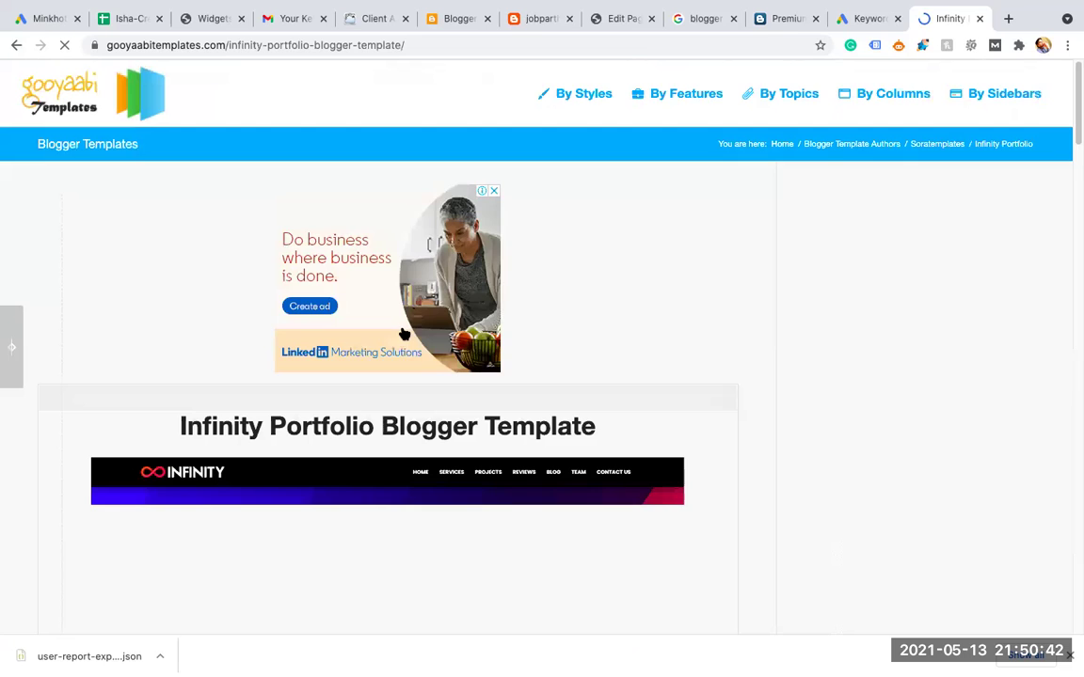
Open the live preview of the Infinity Portfolio Blogger template.
drag(1074, 123, 1074, 244)
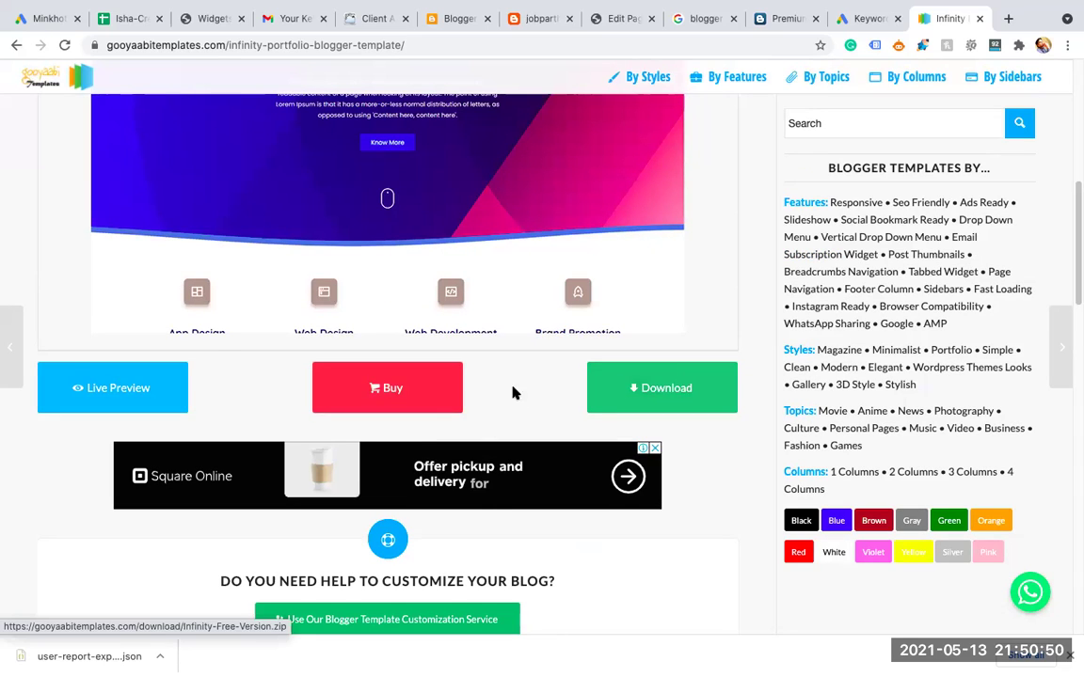
click(145, 386)
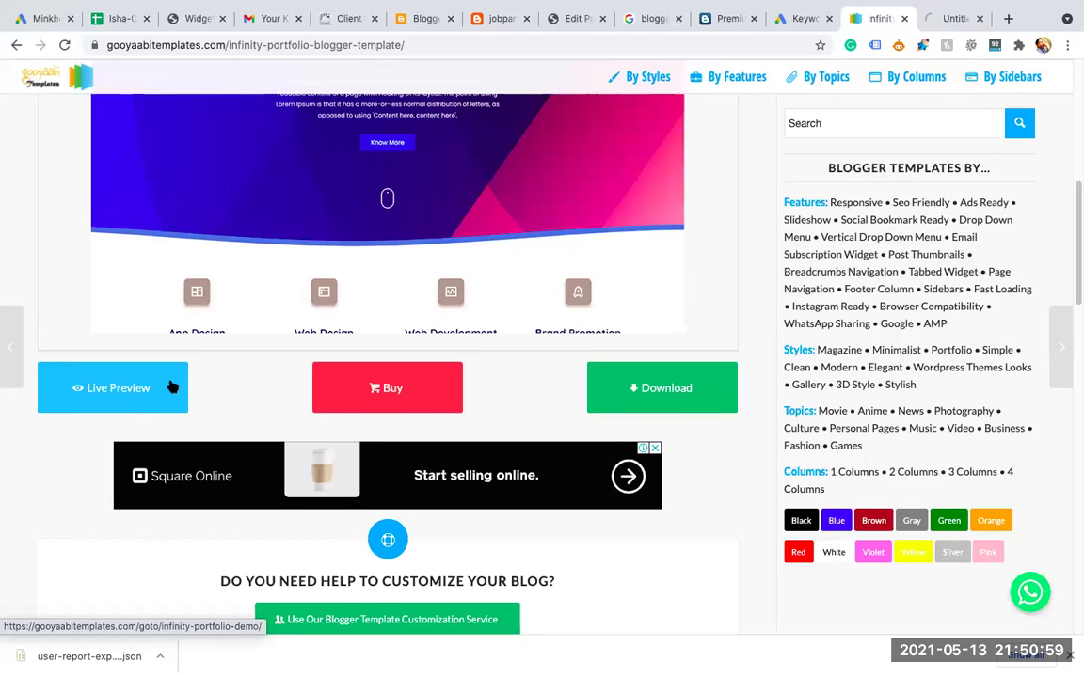
click(950, 21)
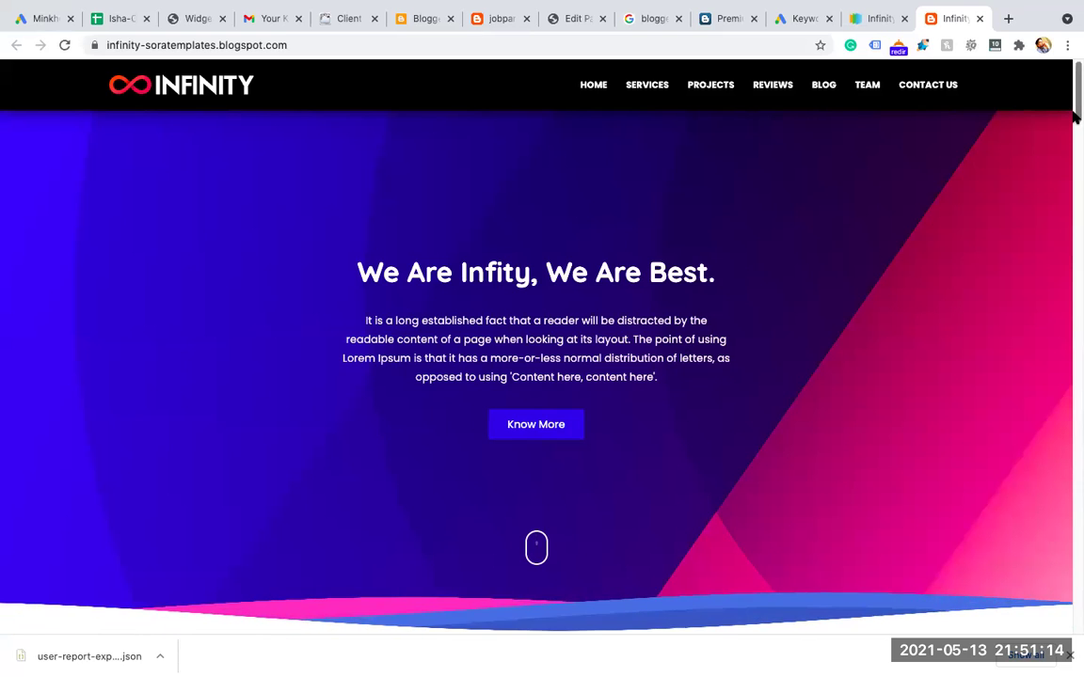
Examine the Infinity demo site's sections from the header through projects, blog posts and team to the contact form.
scroll(1073, 150, down, 7)
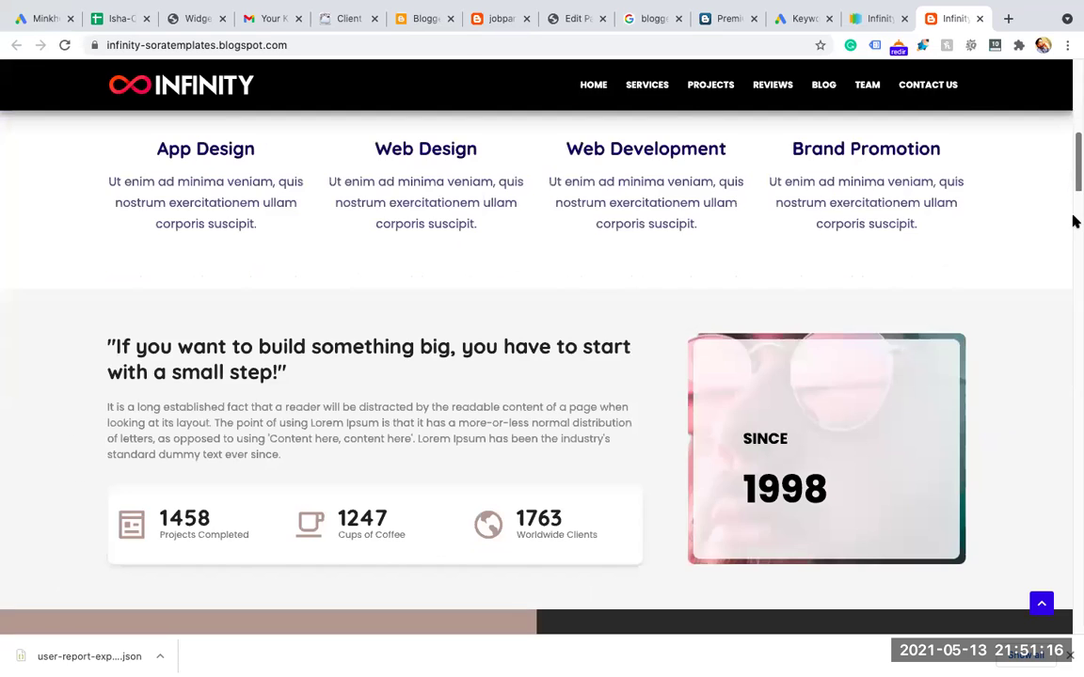
scroll(1075, 246, down, 8)
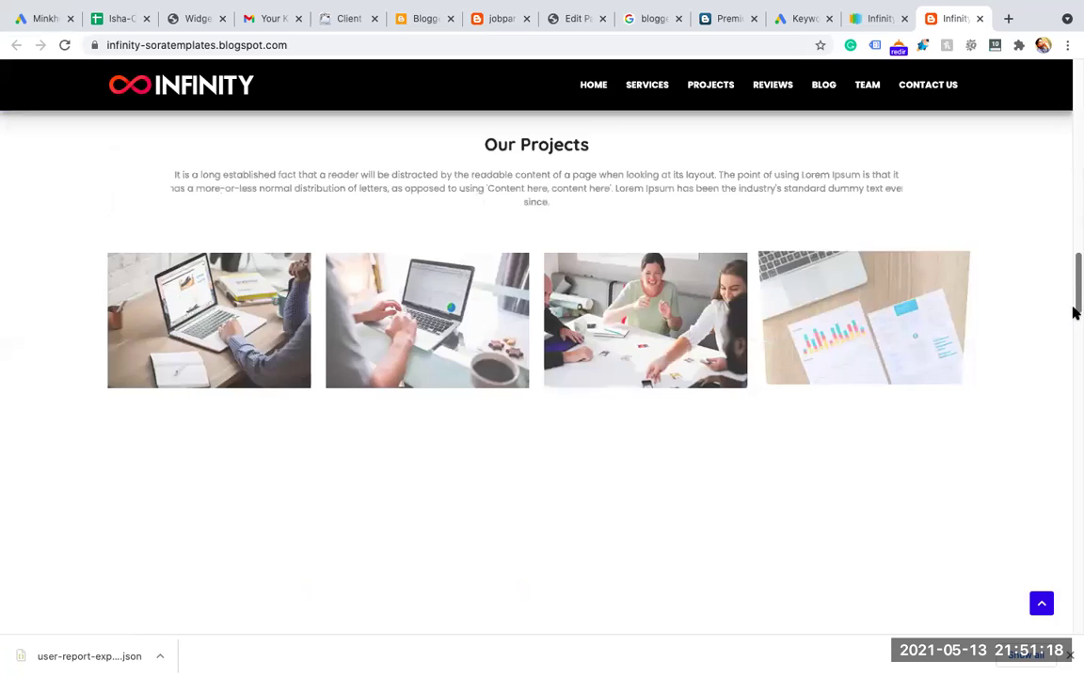
scroll(1074, 310, down, 10)
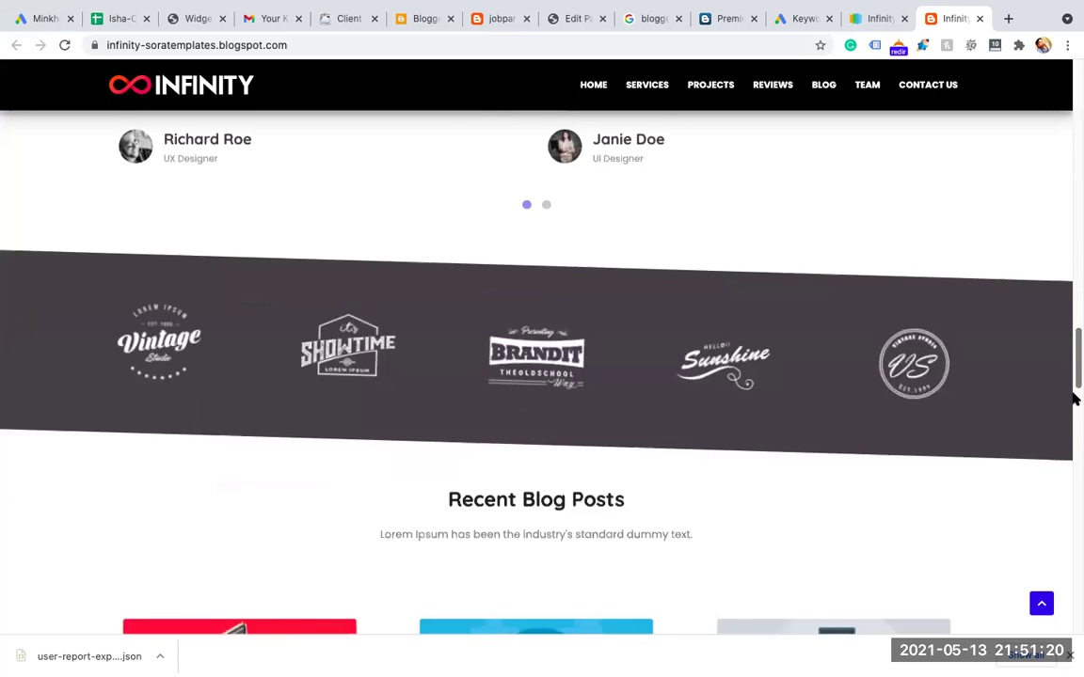
scroll(1074, 450, down, 8)
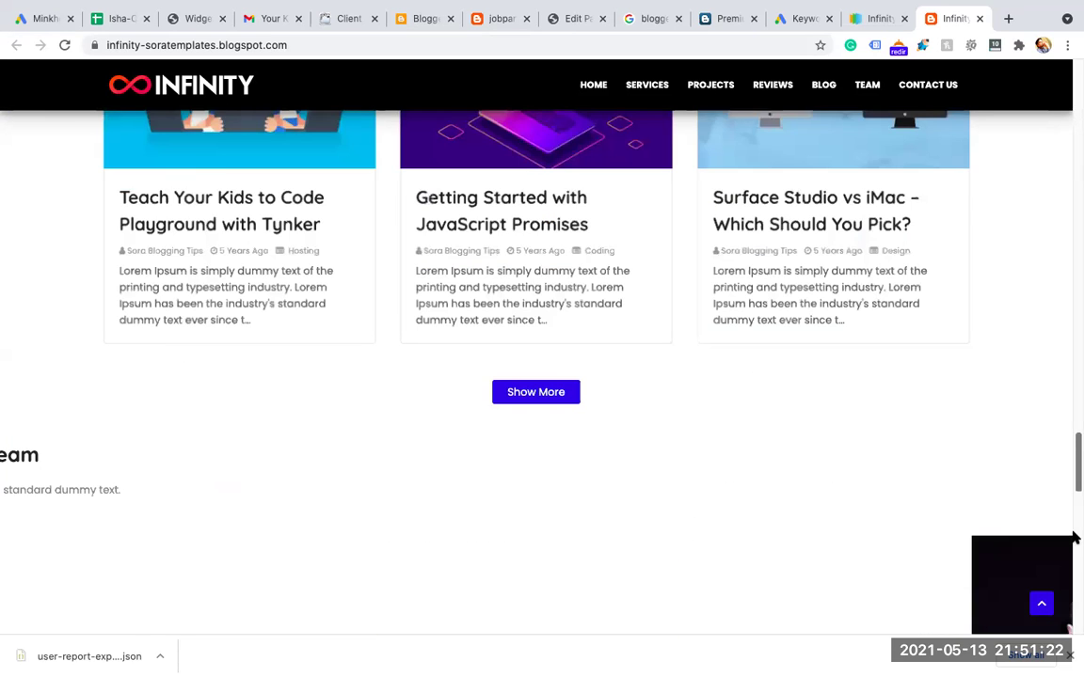
scroll(1075, 538, down, 8)
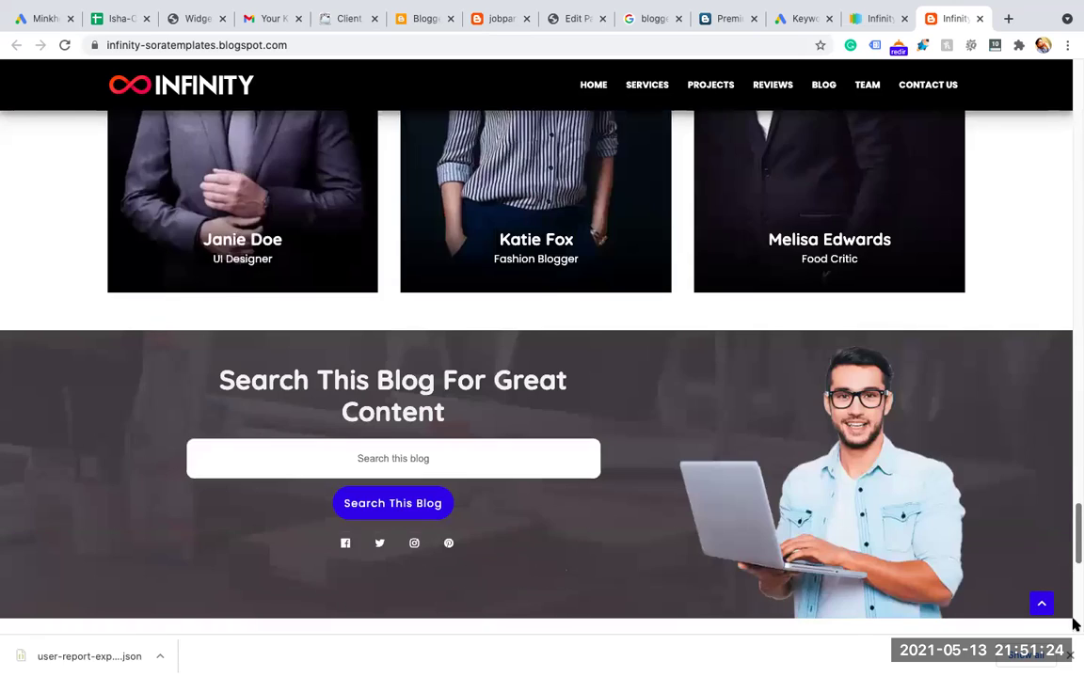
scroll(1074, 623, down, 6)
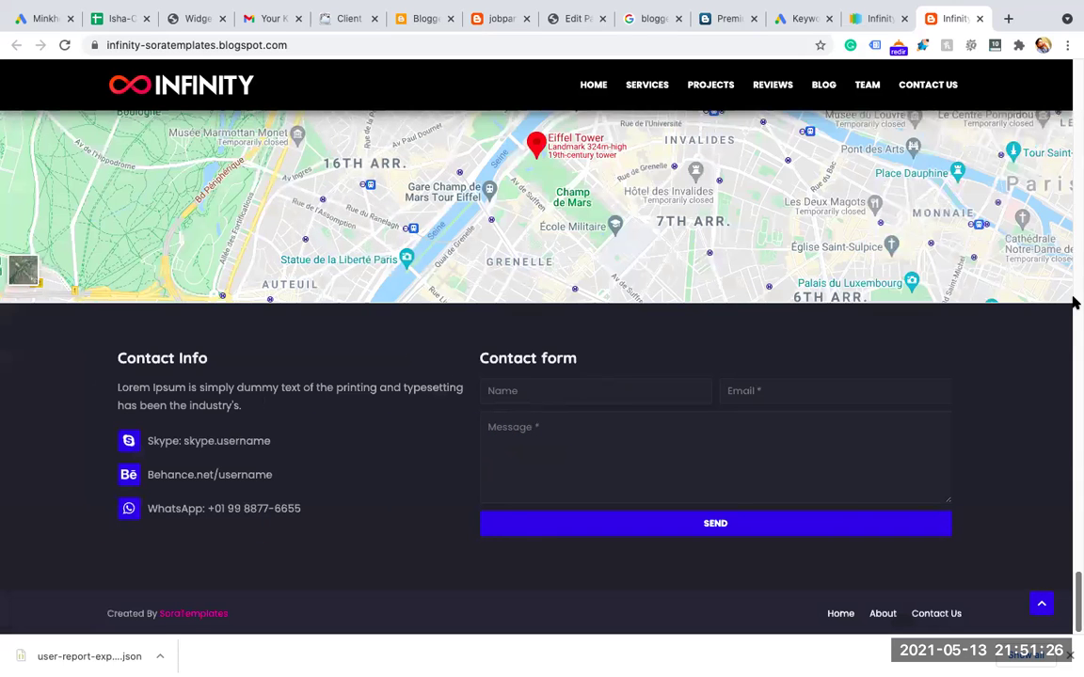
click(1073, 94)
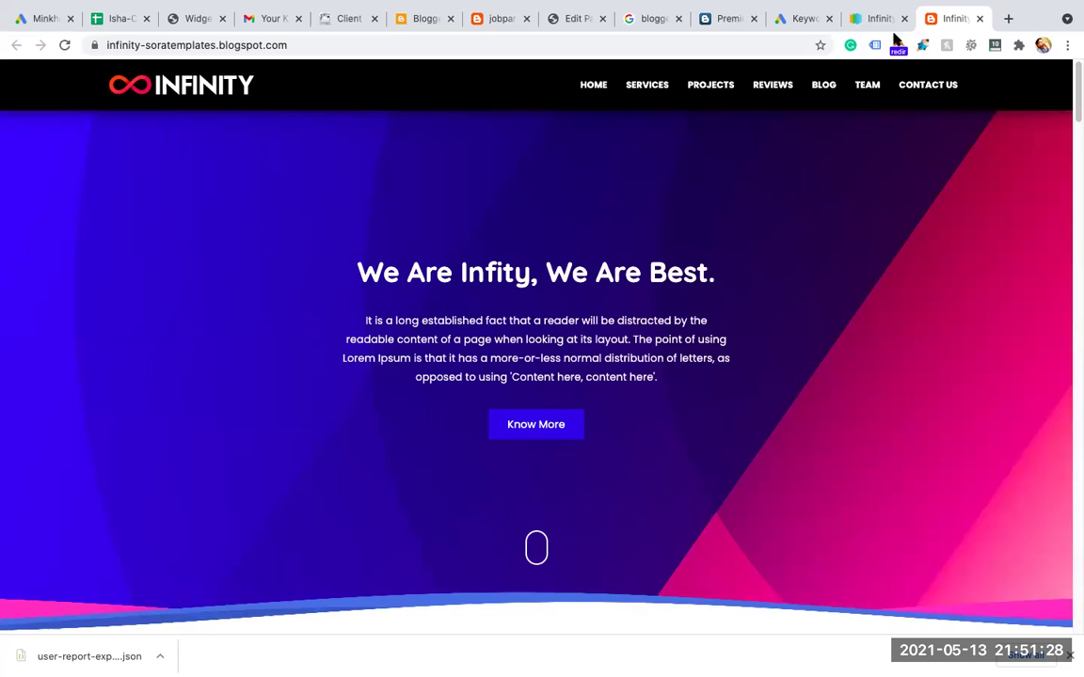
Revisit the Infinity template's page and highlight the "Created By SoraTemplates" credit in the demo site's footer.
click(877, 19)
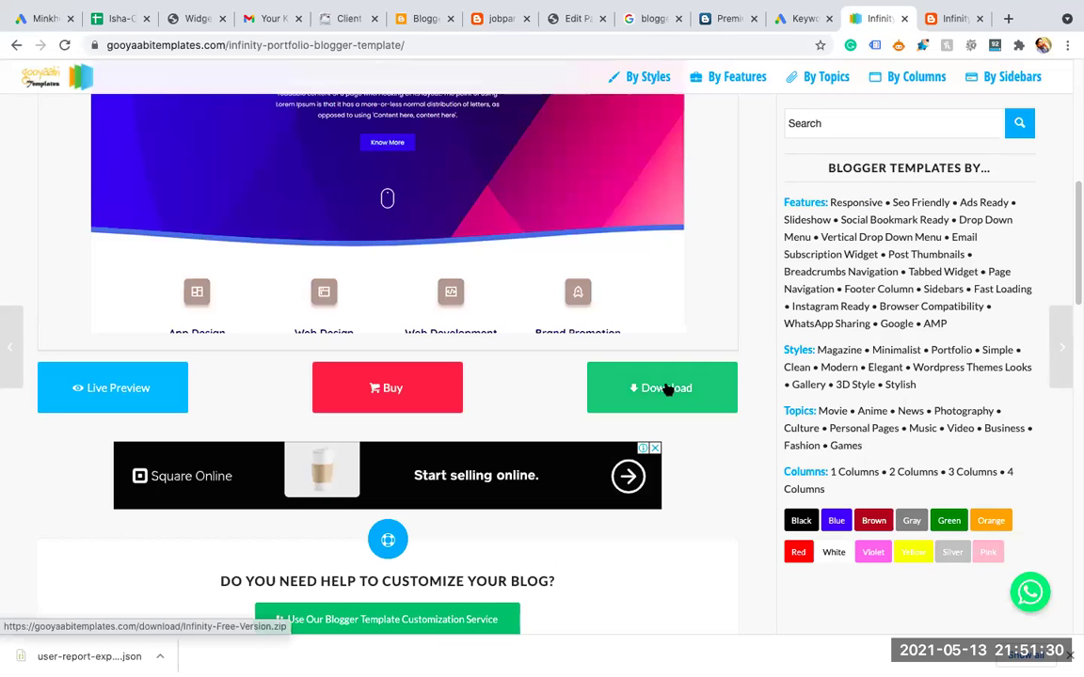
click(950, 19)
drag(1075, 103, 1075, 629)
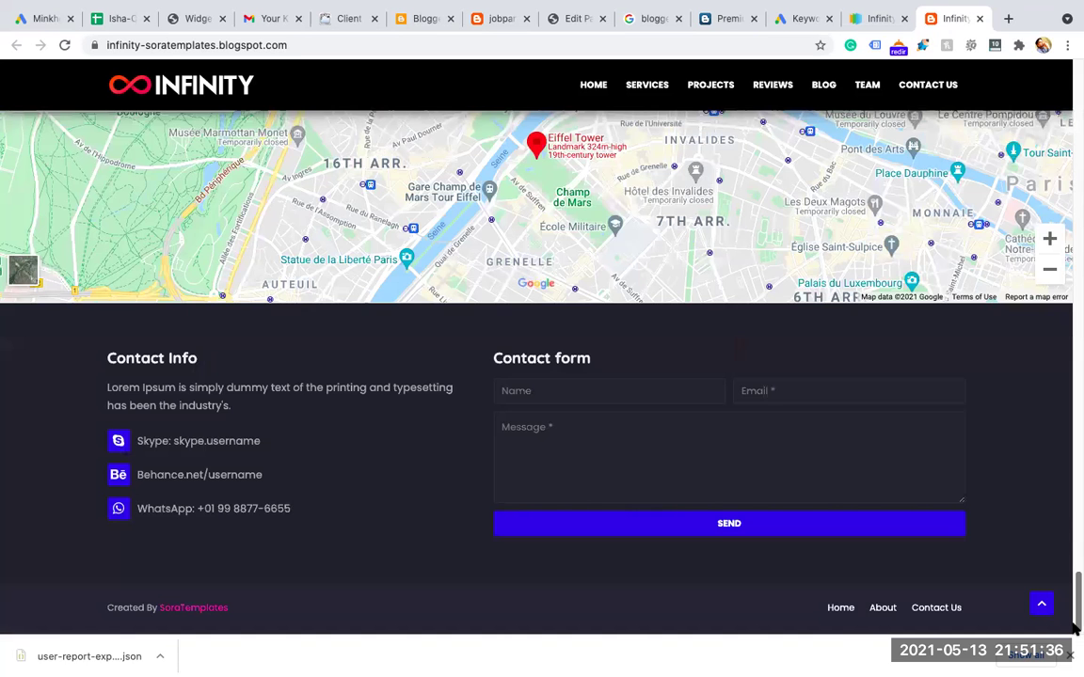
triple_click(99, 612)
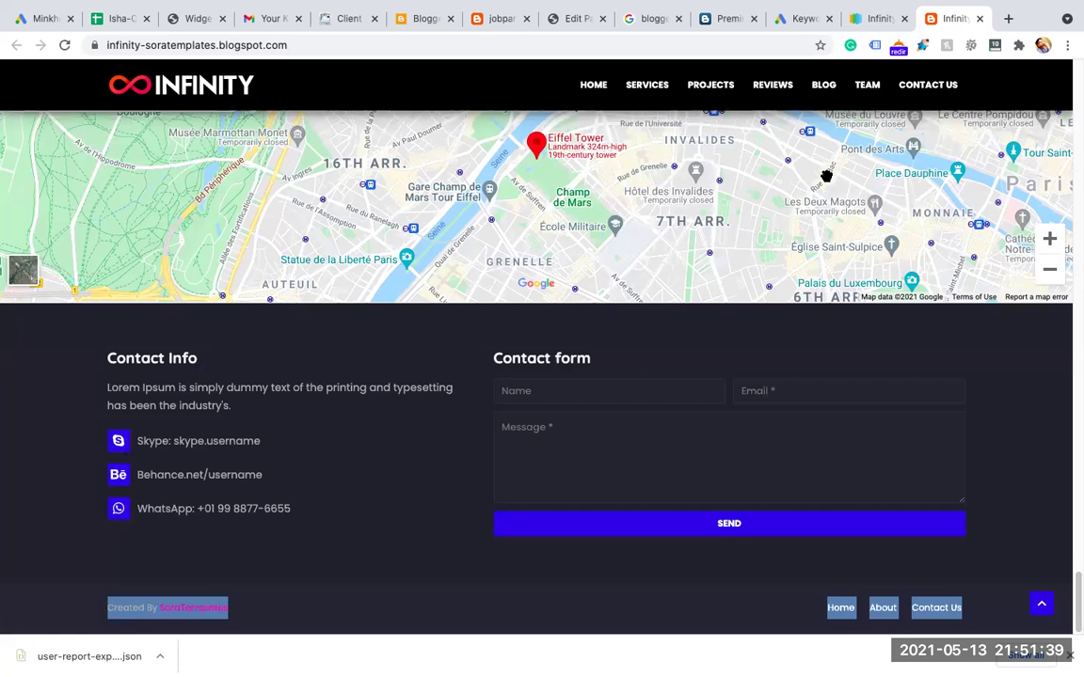
Download the free version of the Infinity Portfolio template and show Infinity-Free-Version.zip in Finder.
click(864, 19)
click(662, 399)
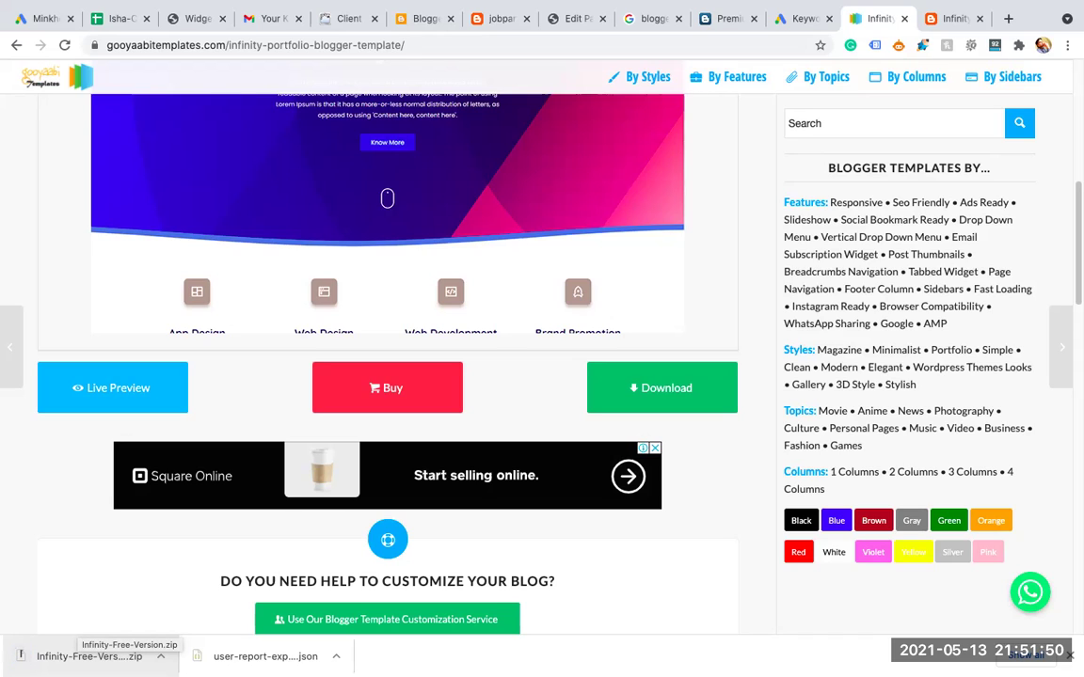
click(160, 656)
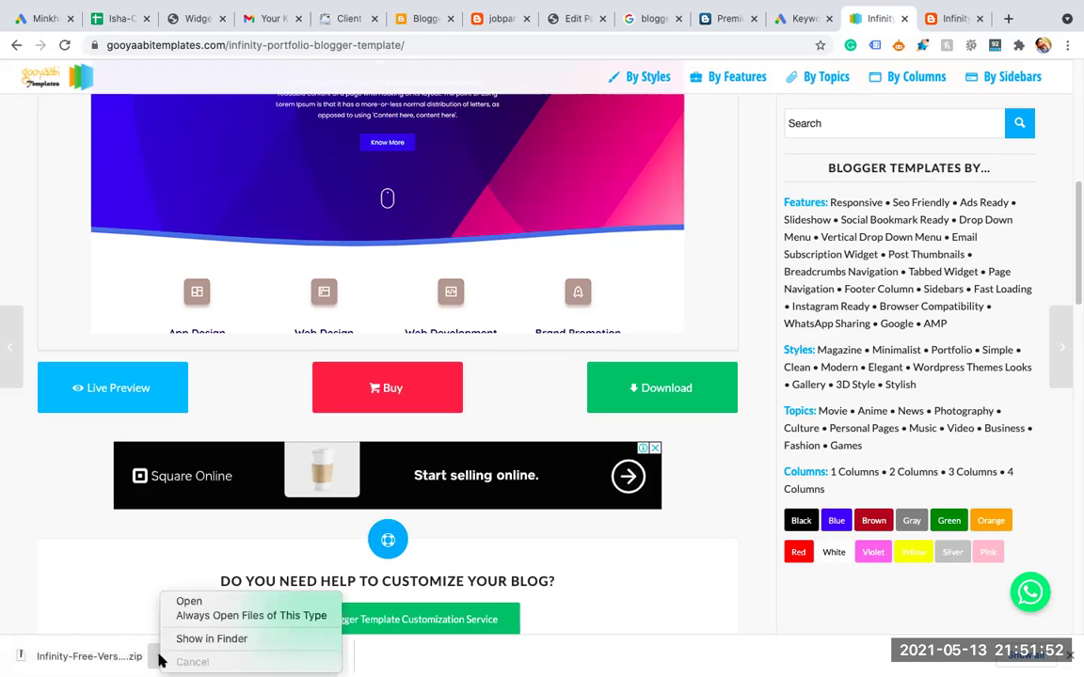
click(210, 639)
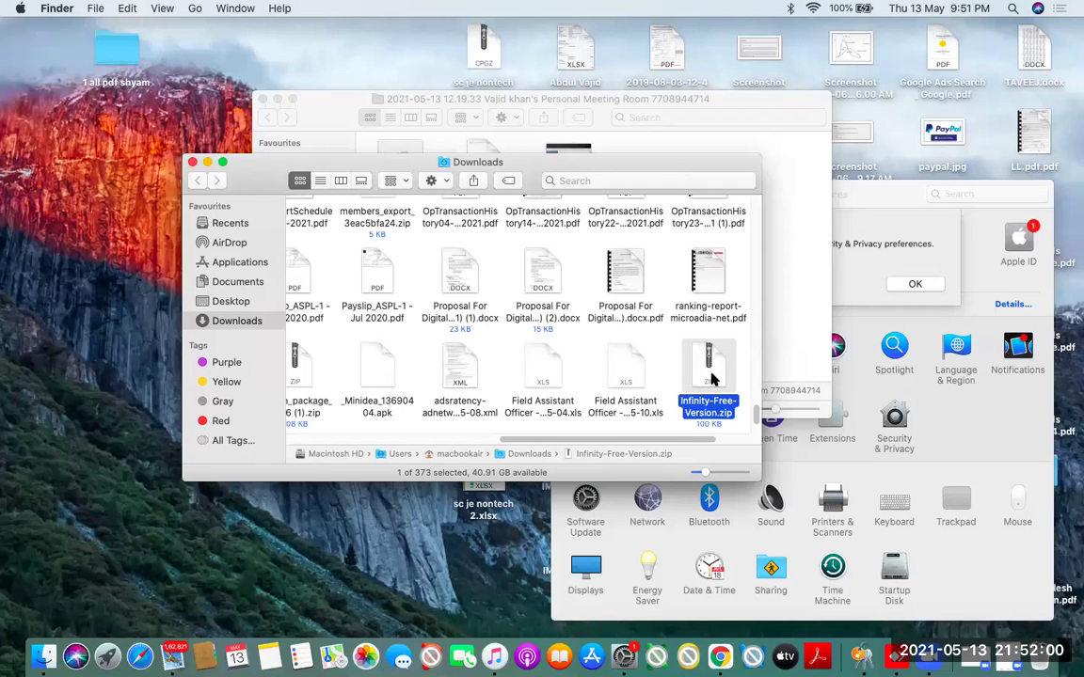
Copy Infinity-Free-Version.zip from Downloads into the creative2 folder in Documents.
right_click(711, 378)
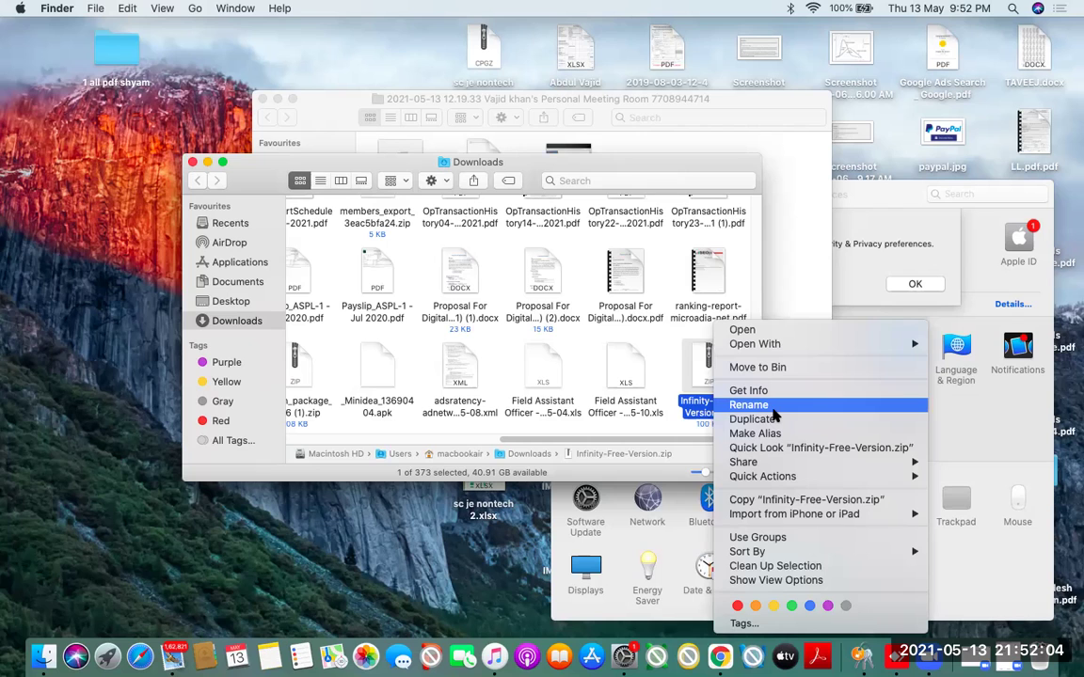
click(799, 499)
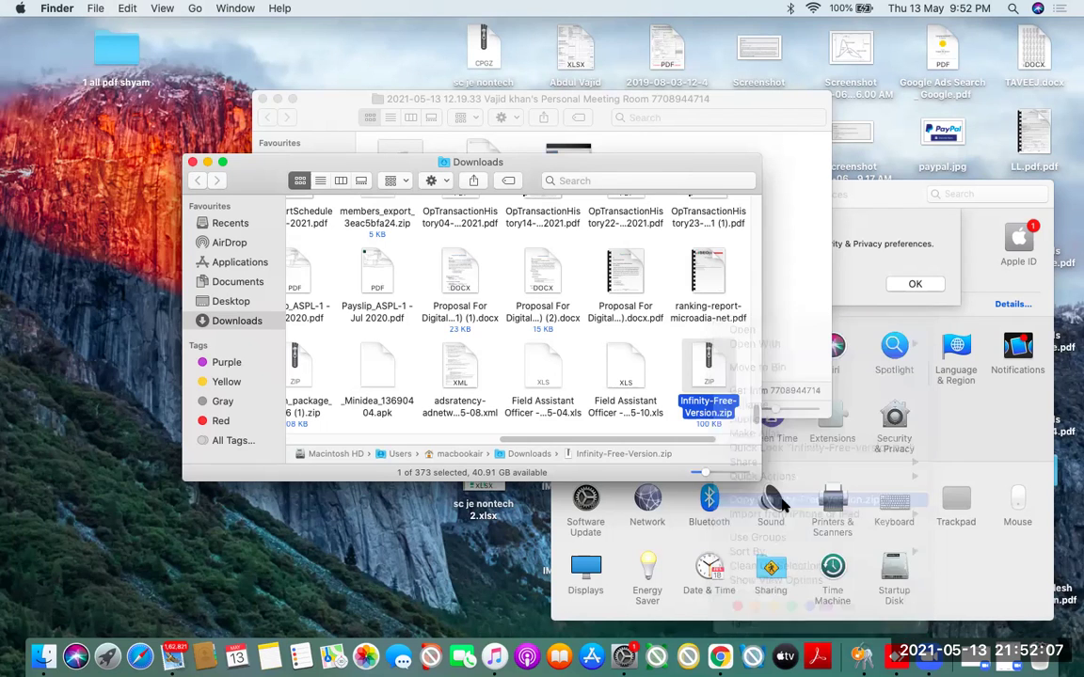
click(231, 266)
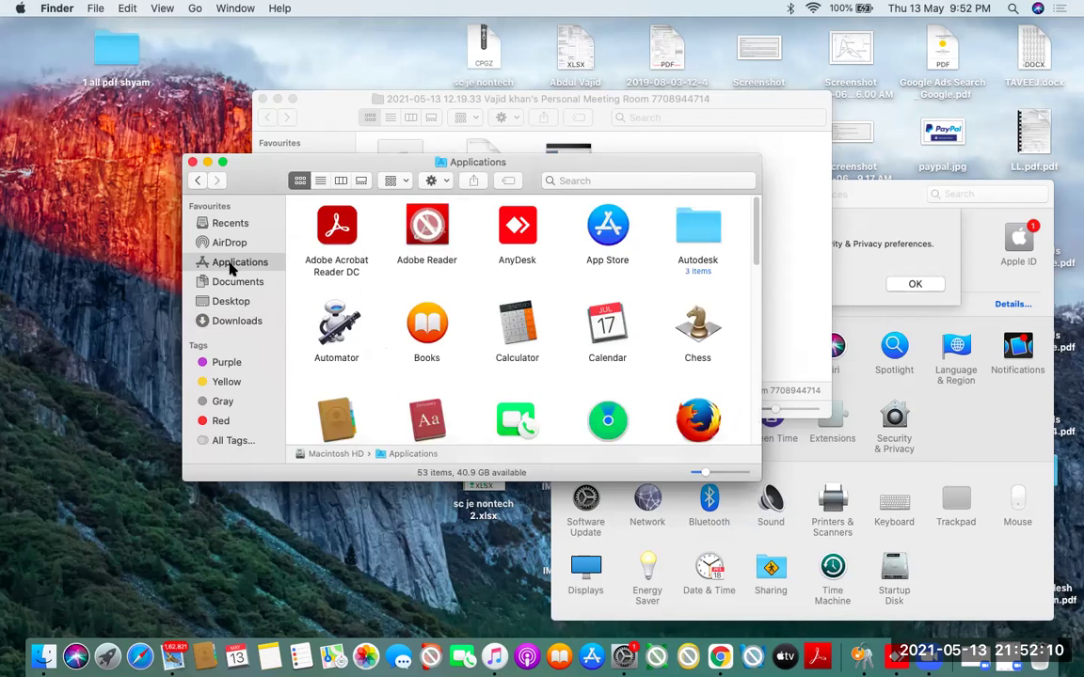
click(237, 284)
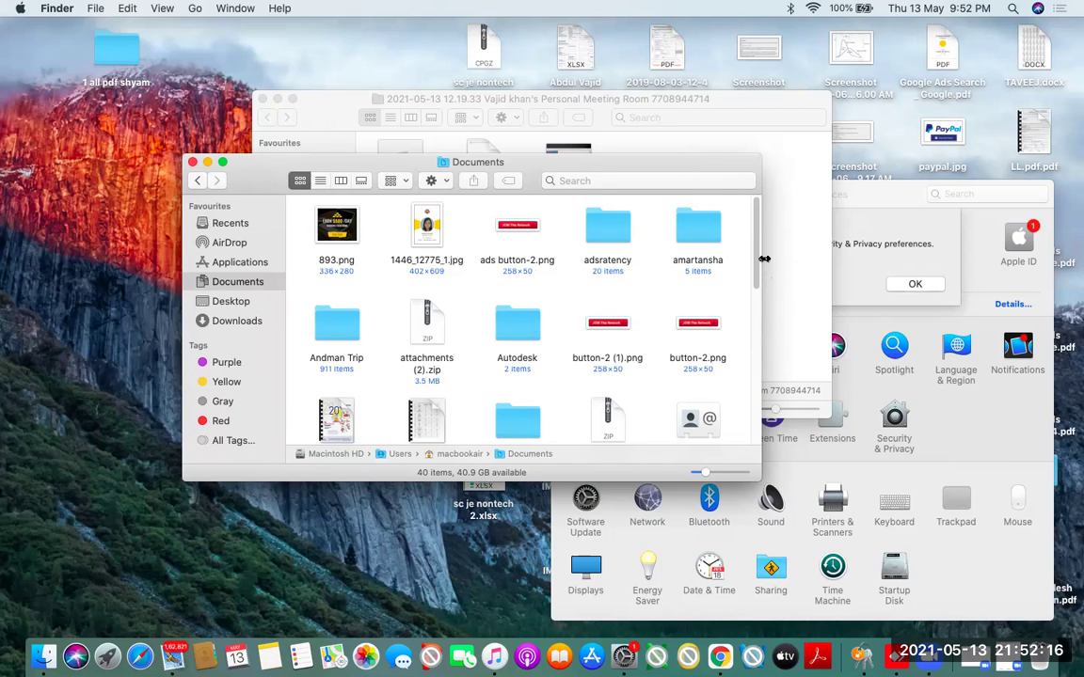
drag(756, 260, 762, 299)
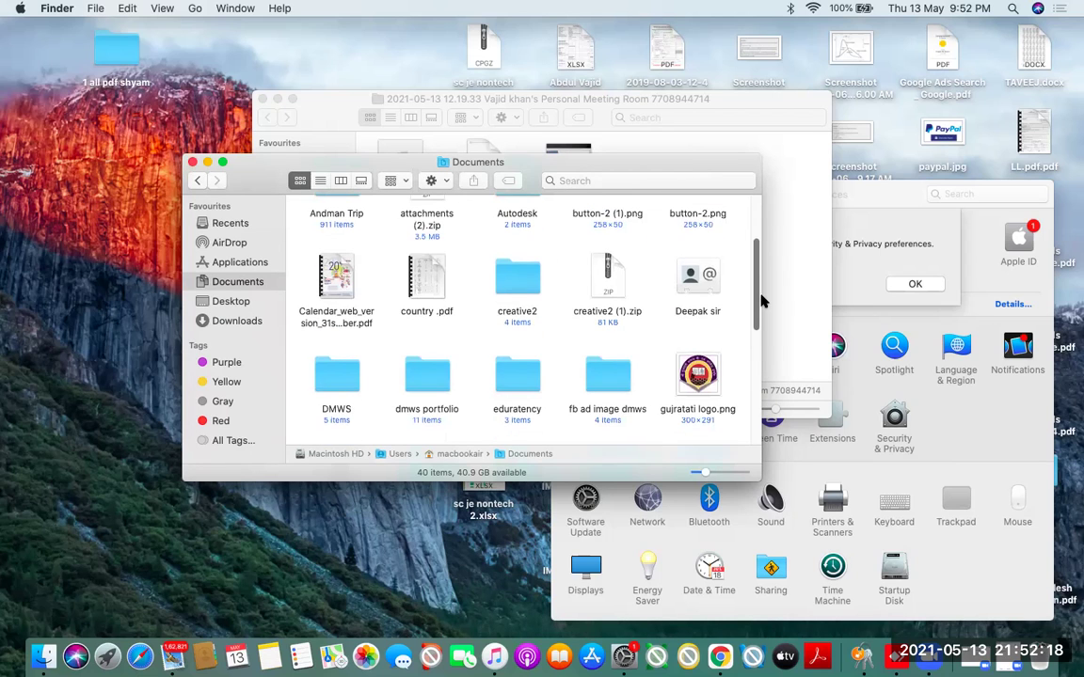
click(527, 280)
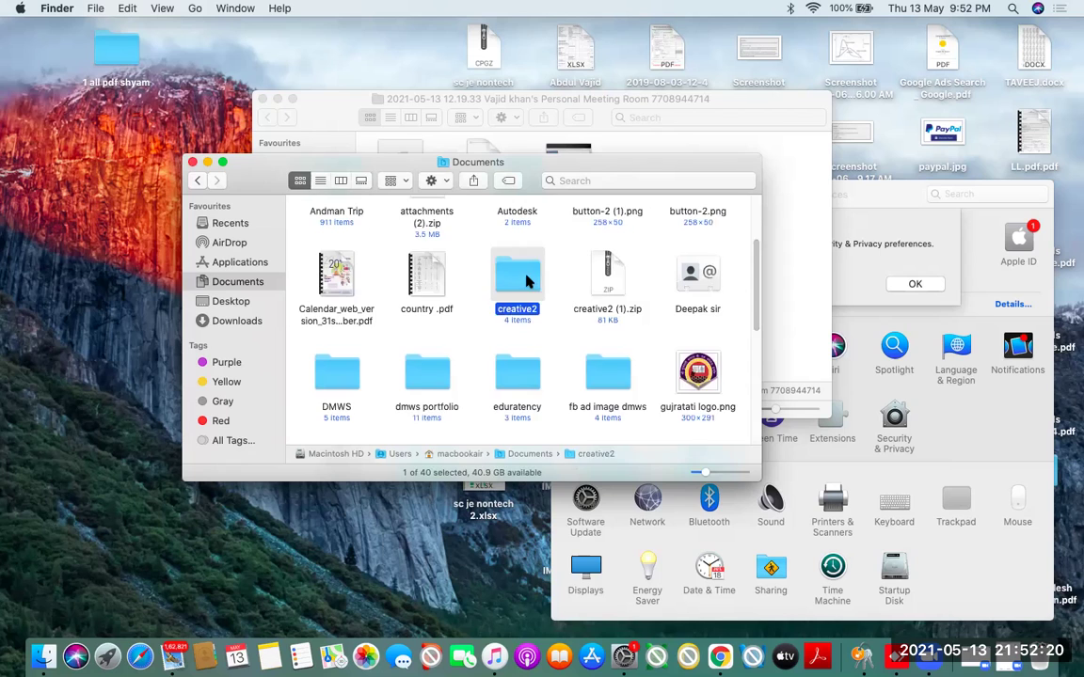
double_click(527, 280)
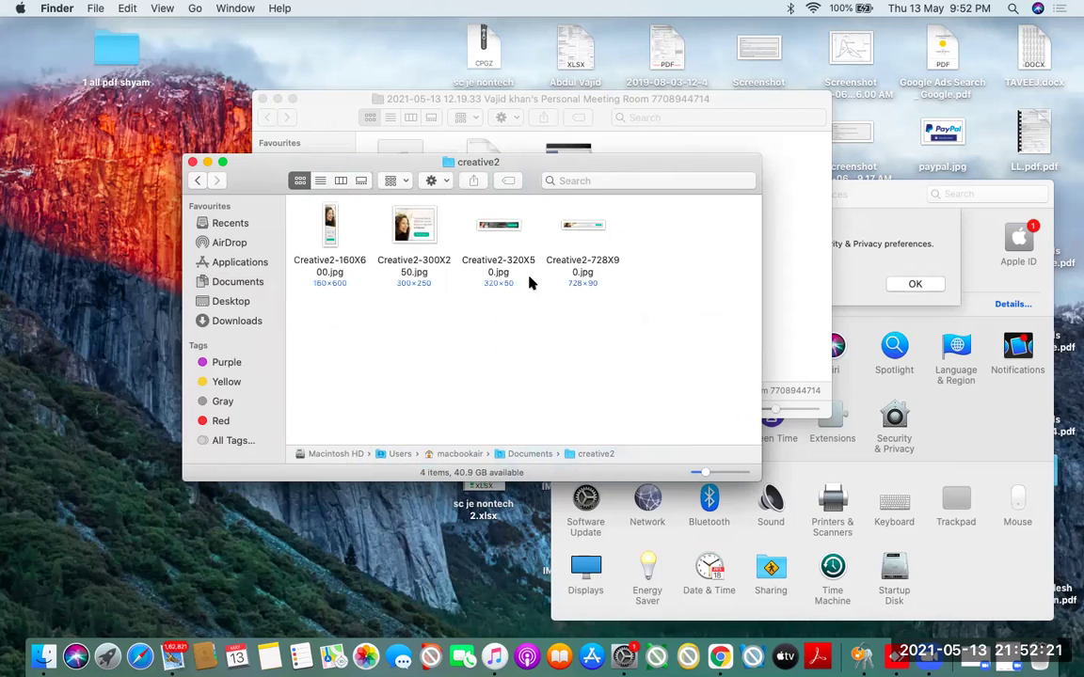
right_click(541, 330)
click(593, 382)
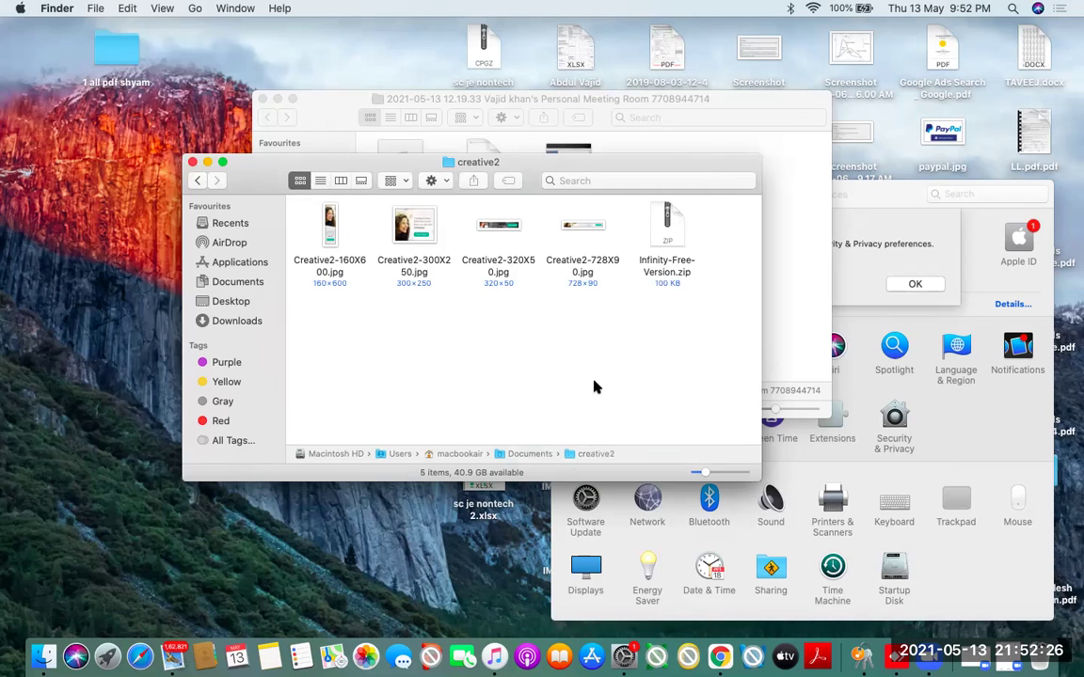
Extract Infinity-Free-Version.zip in creative2 and select Infinity Free Version.xml inside the extracted folder.
click(676, 227)
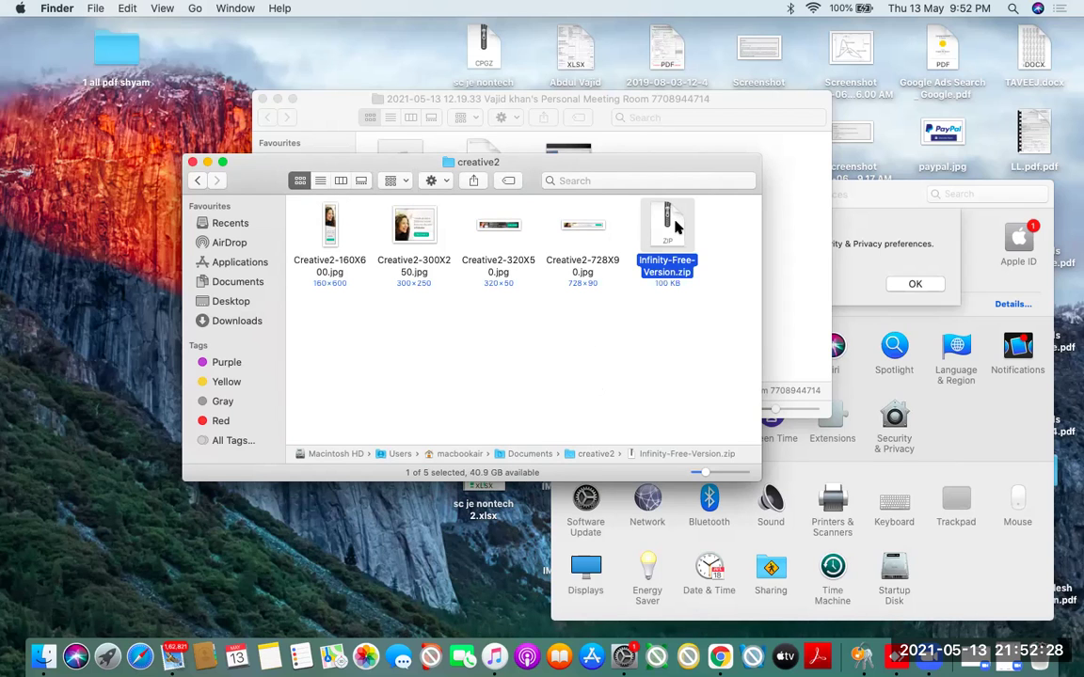
double_click(676, 227)
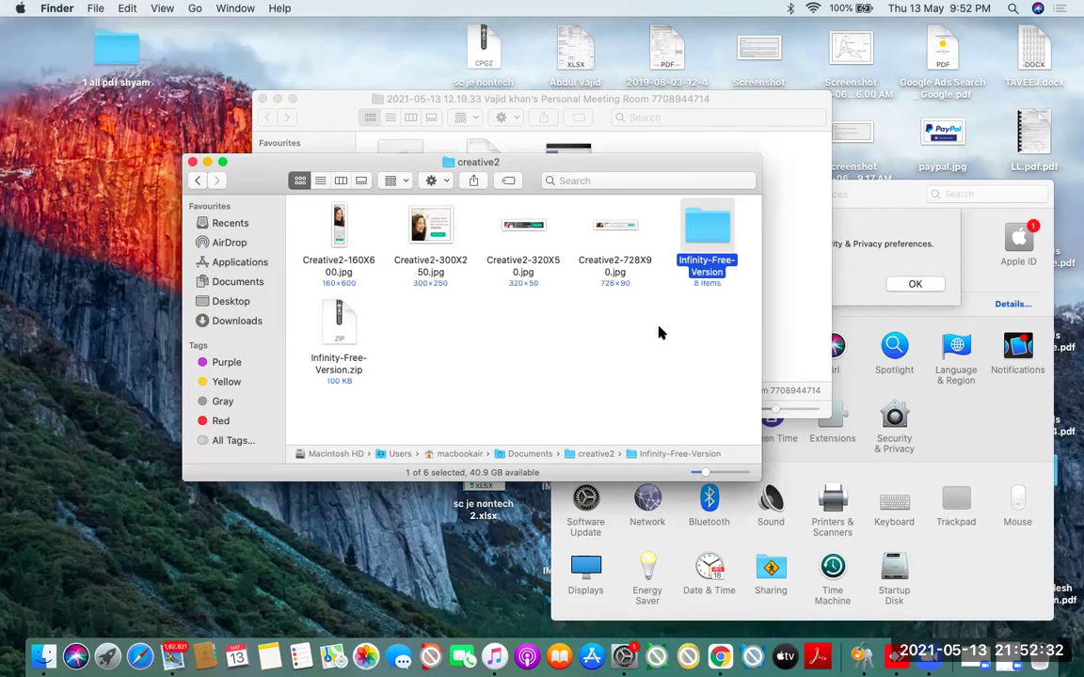
double_click(696, 236)
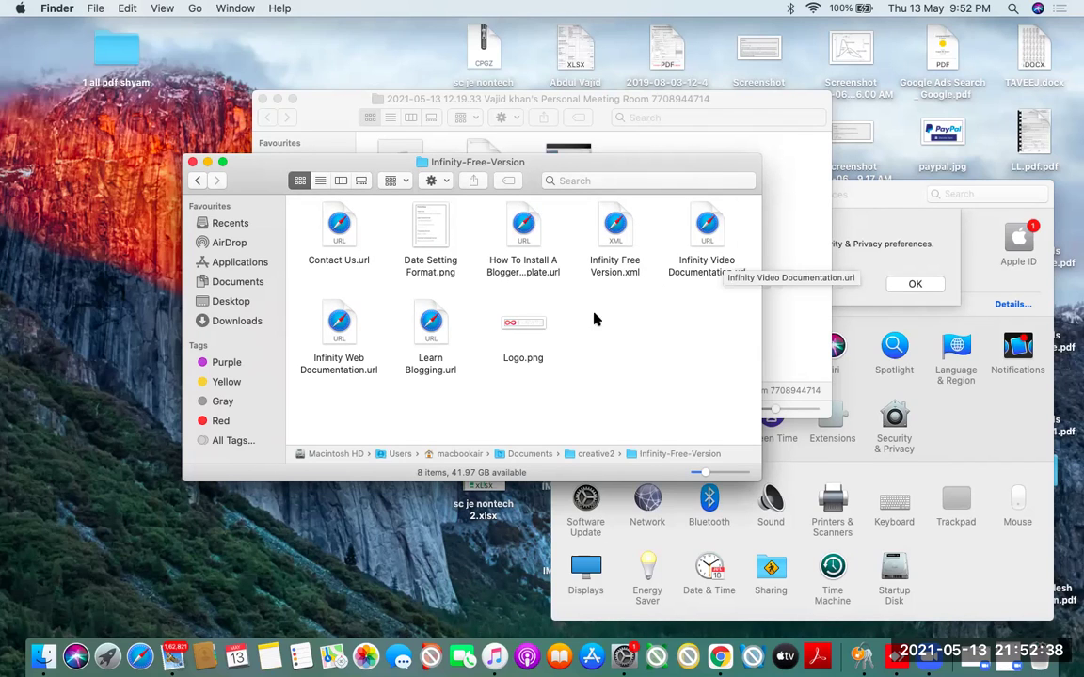
click(610, 238)
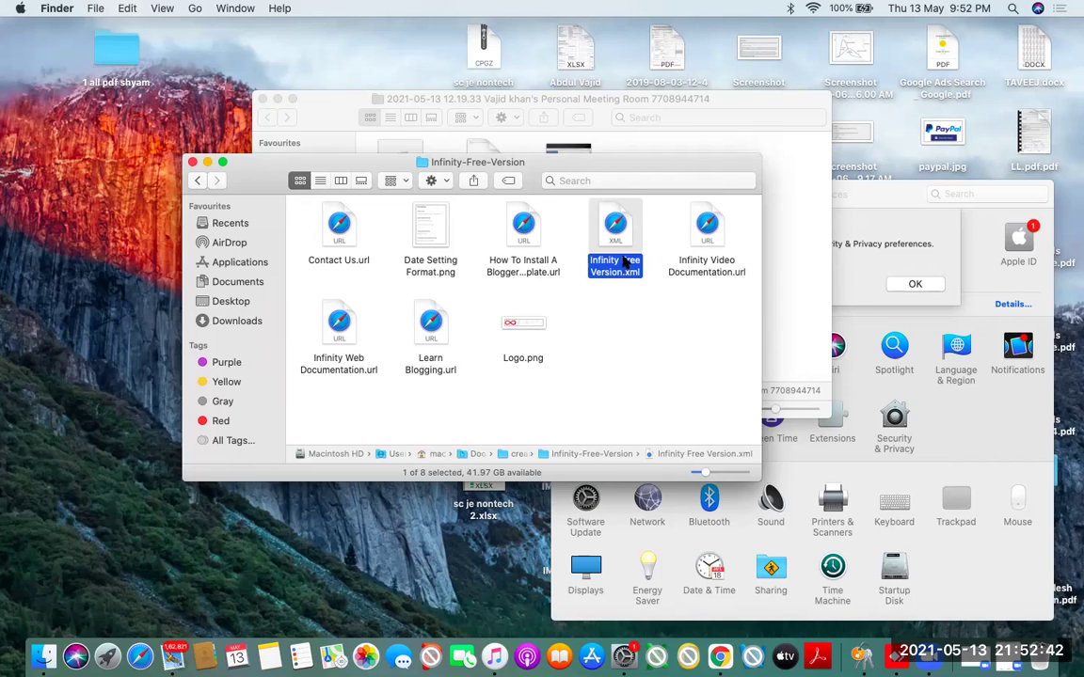
Switch to the Blogger theme page in Chrome and start restoring the blog's theme from a file on the computer.
click(719, 656)
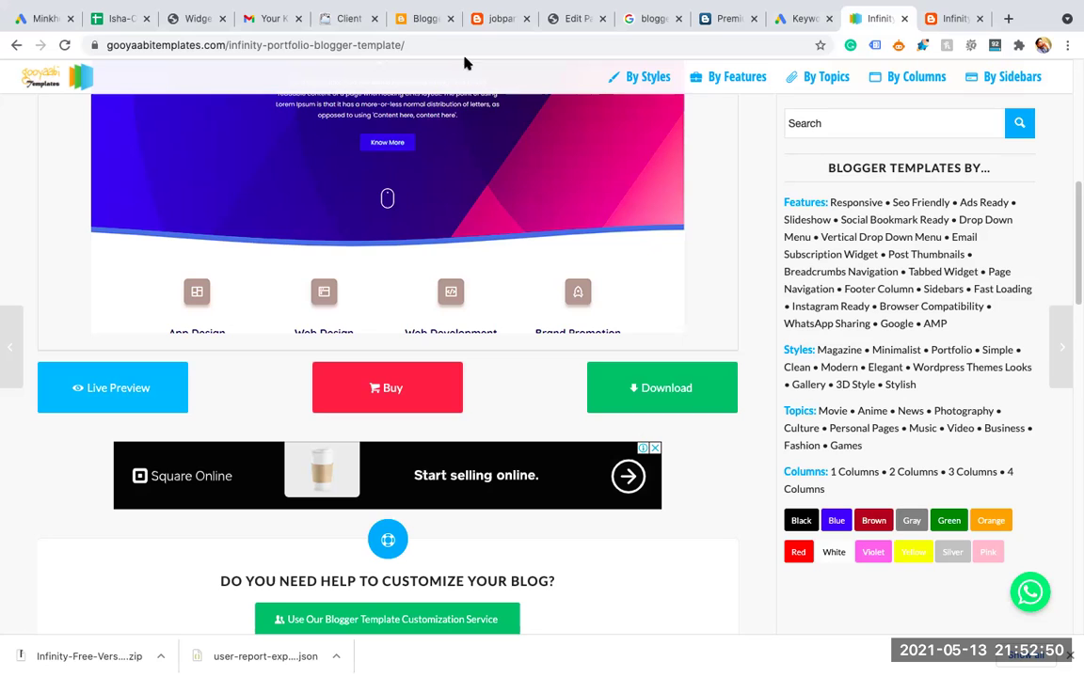
click(423, 18)
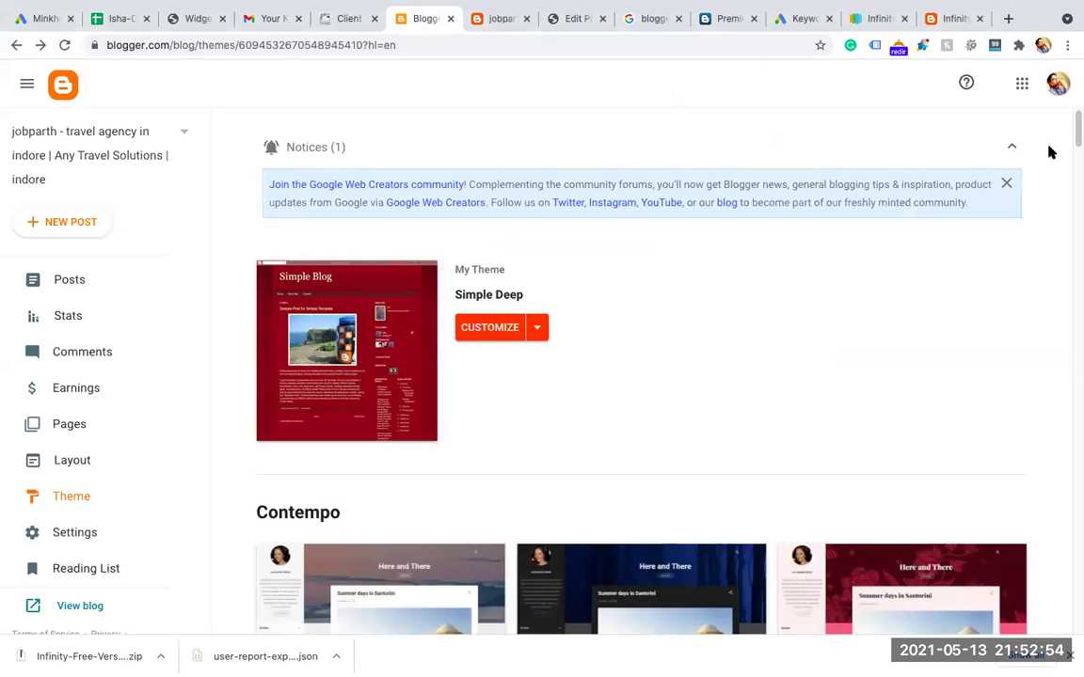
scroll(1072, 136, down, 2)
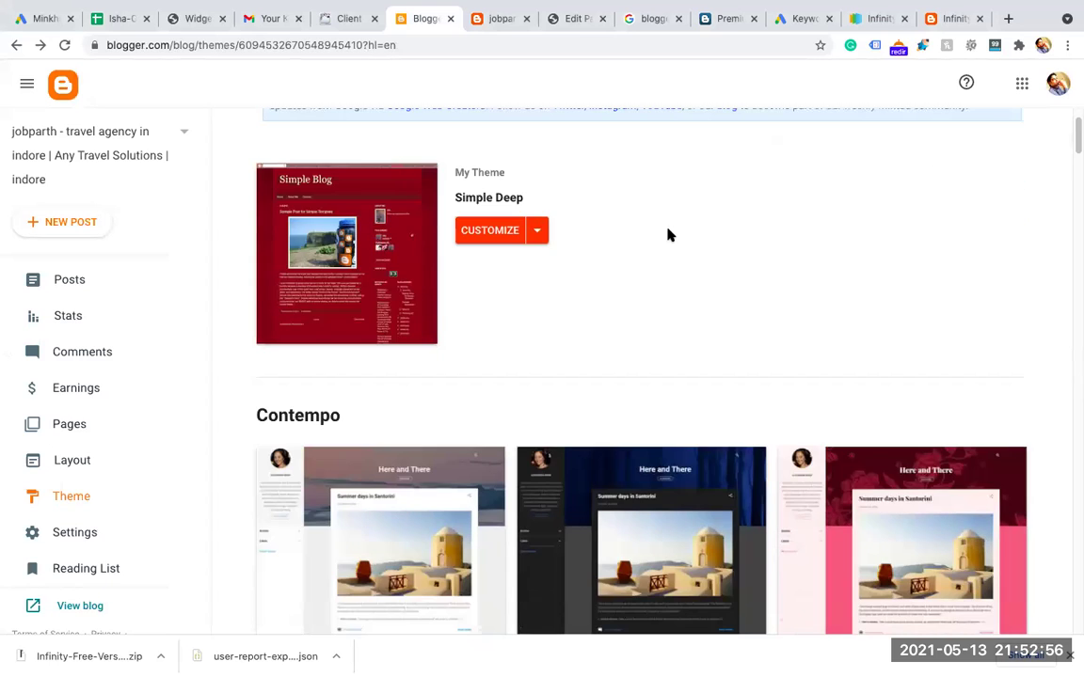
click(539, 232)
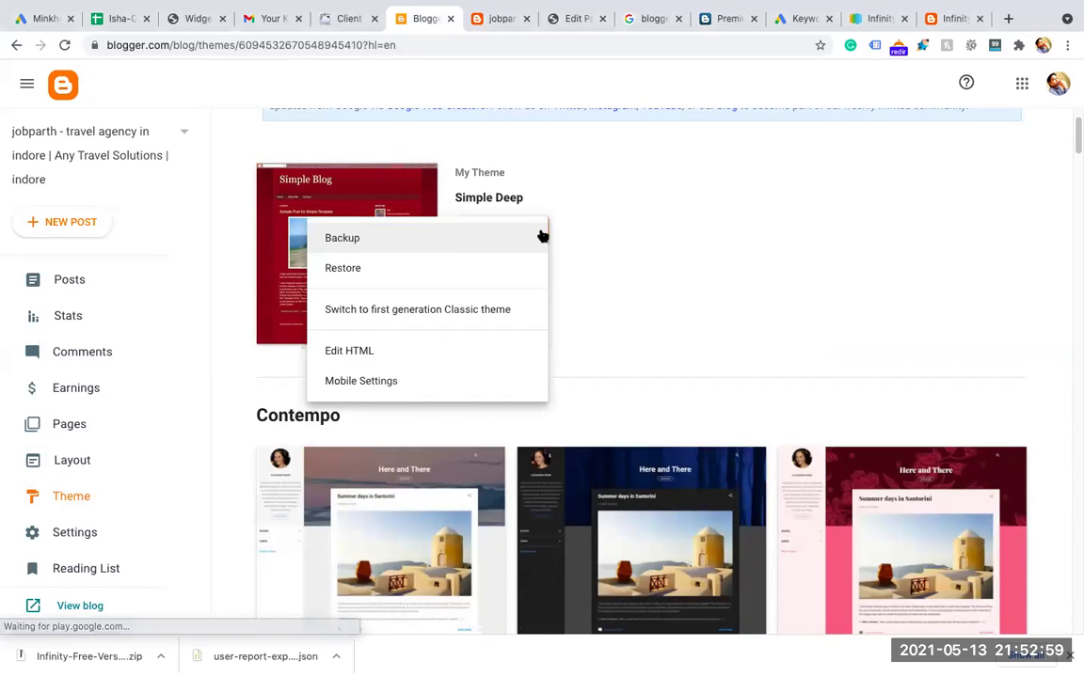
click(428, 271)
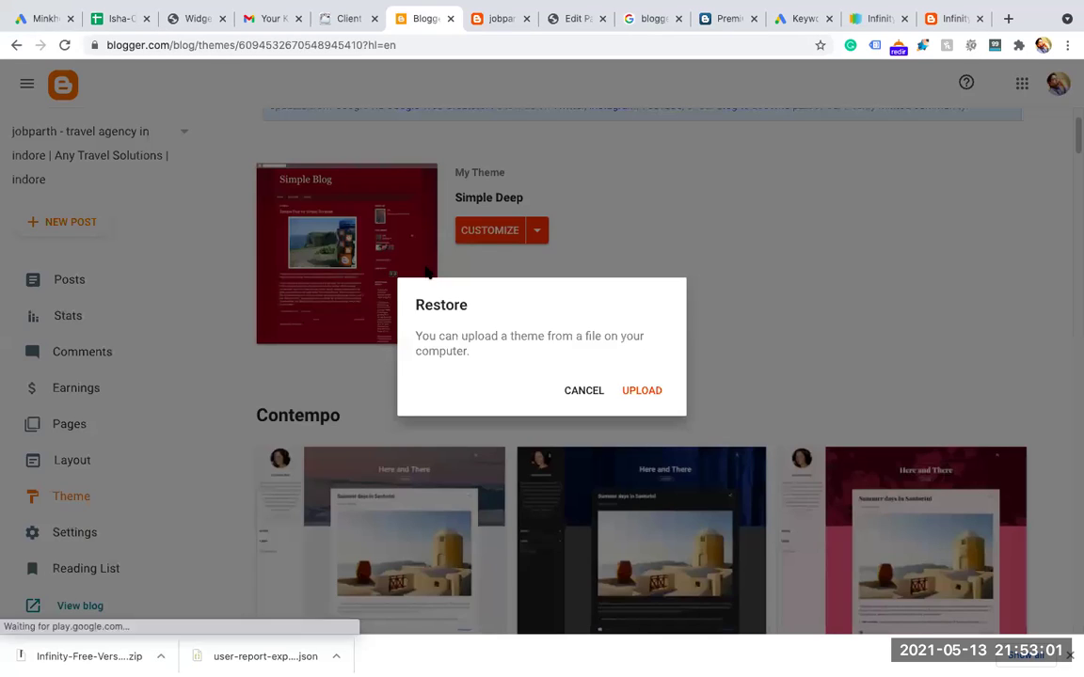
click(641, 391)
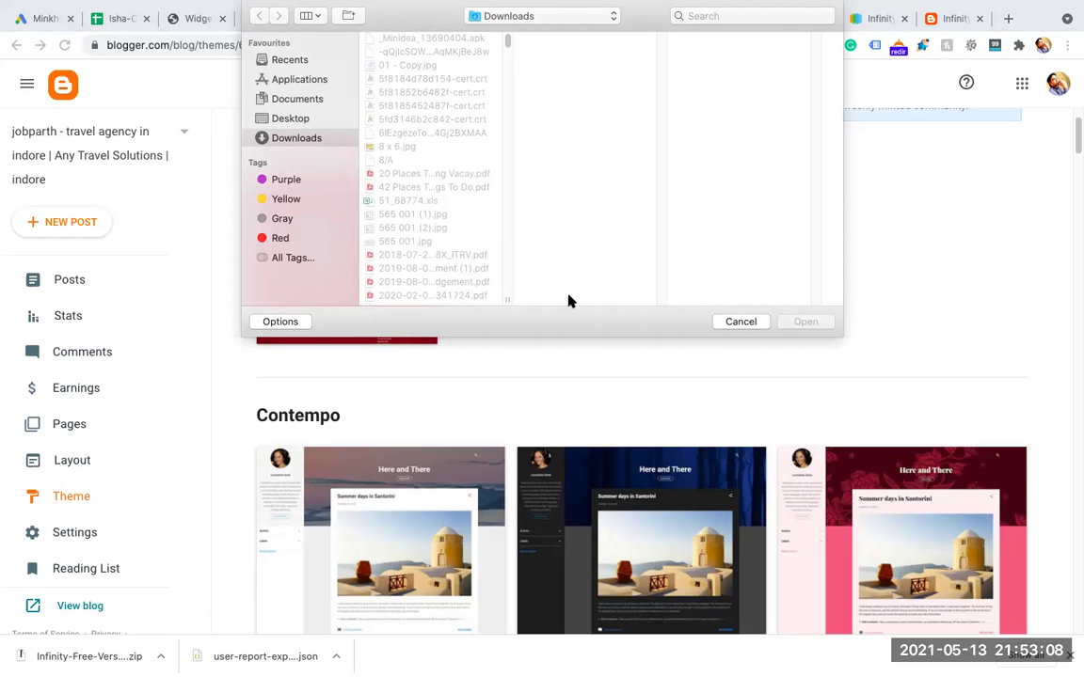
Upload Infinity Free Version.xml from Documents > creative2 > Infinity-Free-Version as the blog's theme.
click(289, 119)
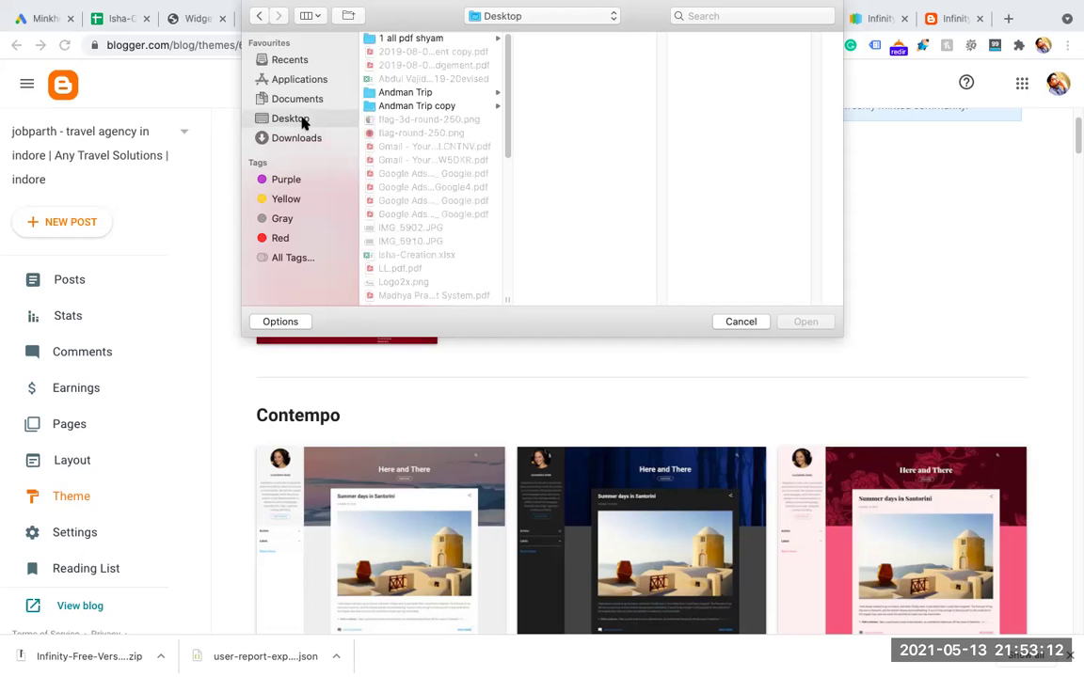
drag(509, 92, 512, 223)
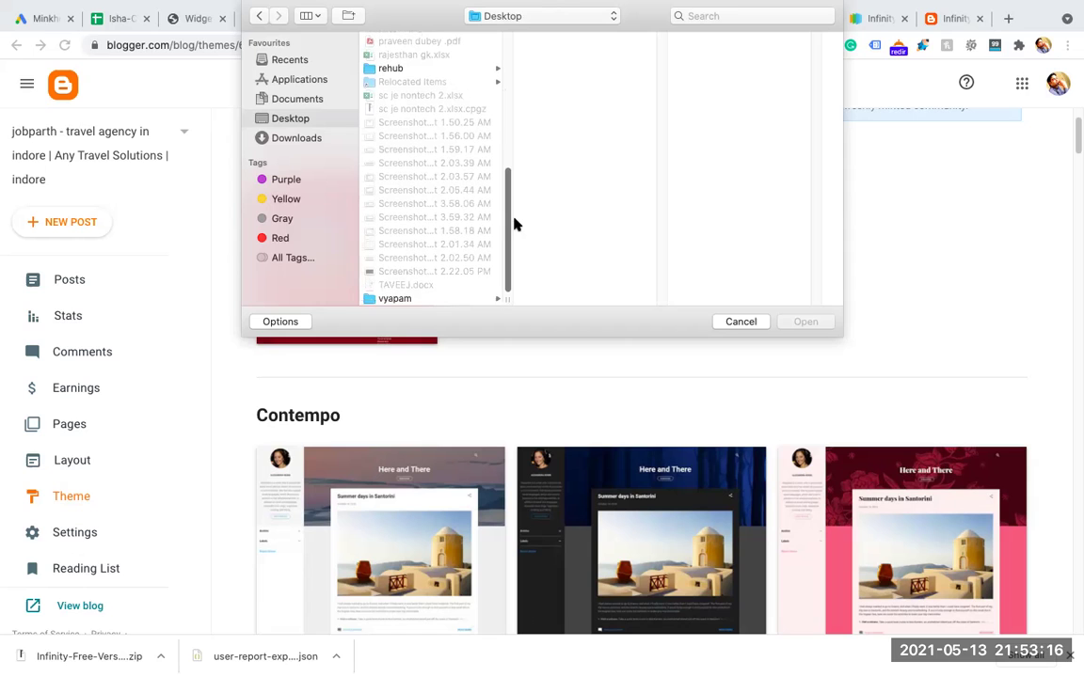
click(295, 100)
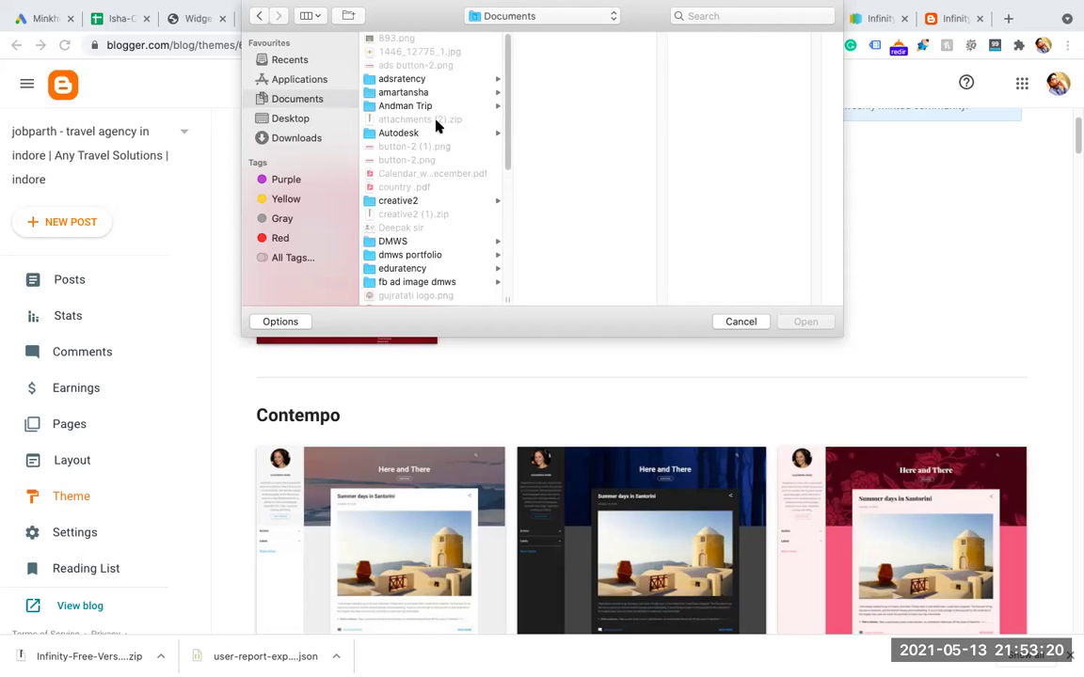
click(414, 201)
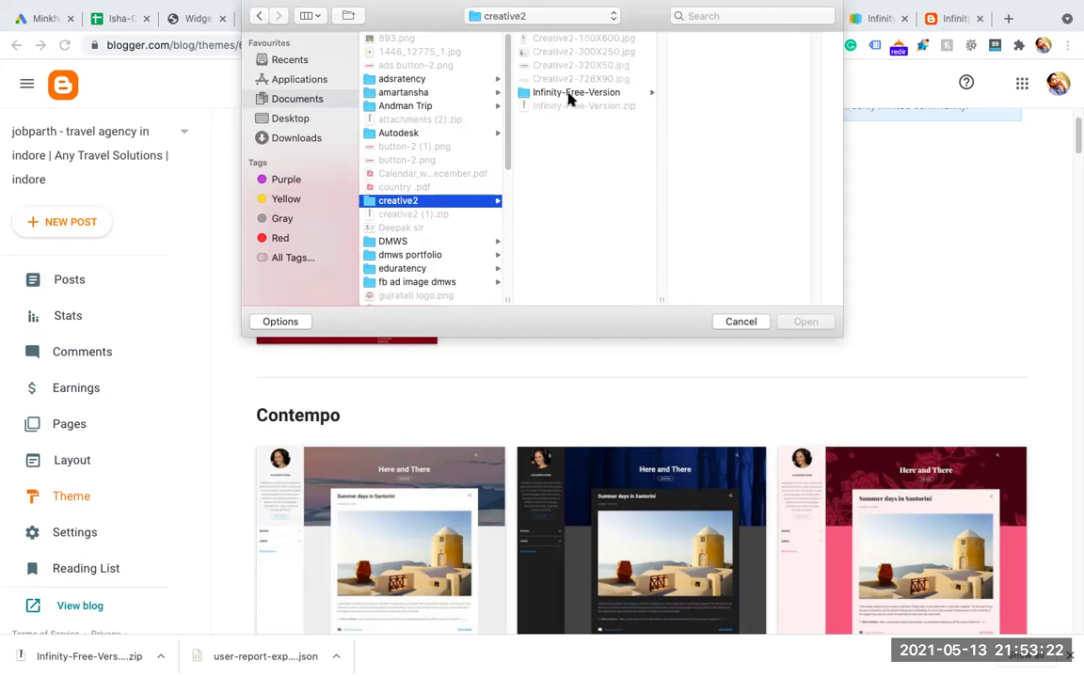
click(569, 96)
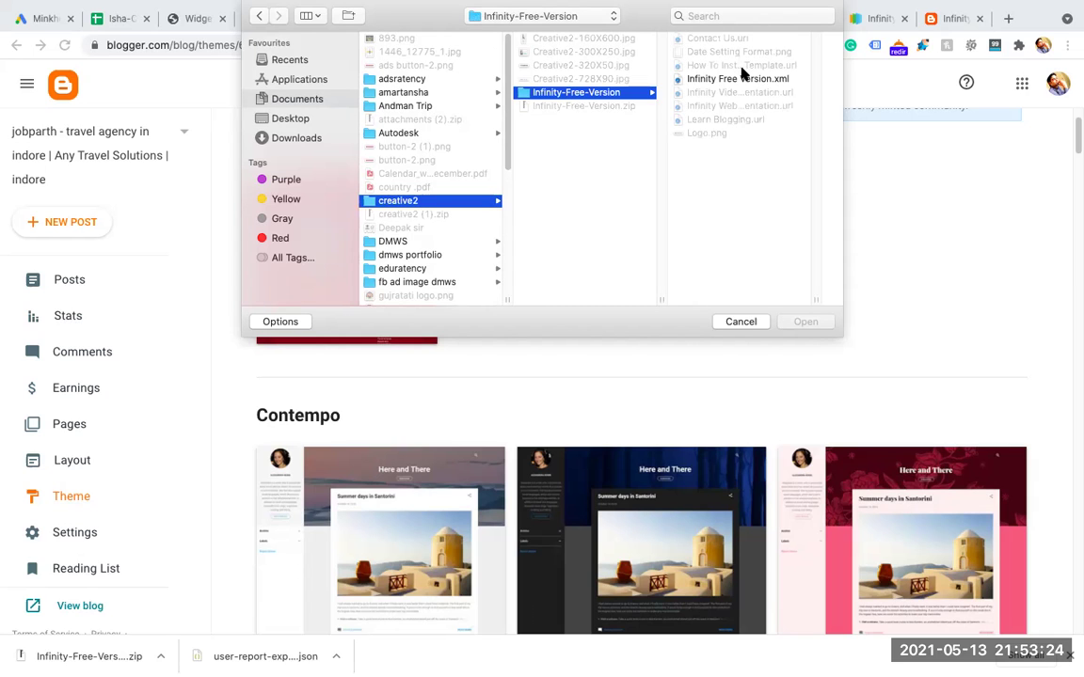
click(731, 80)
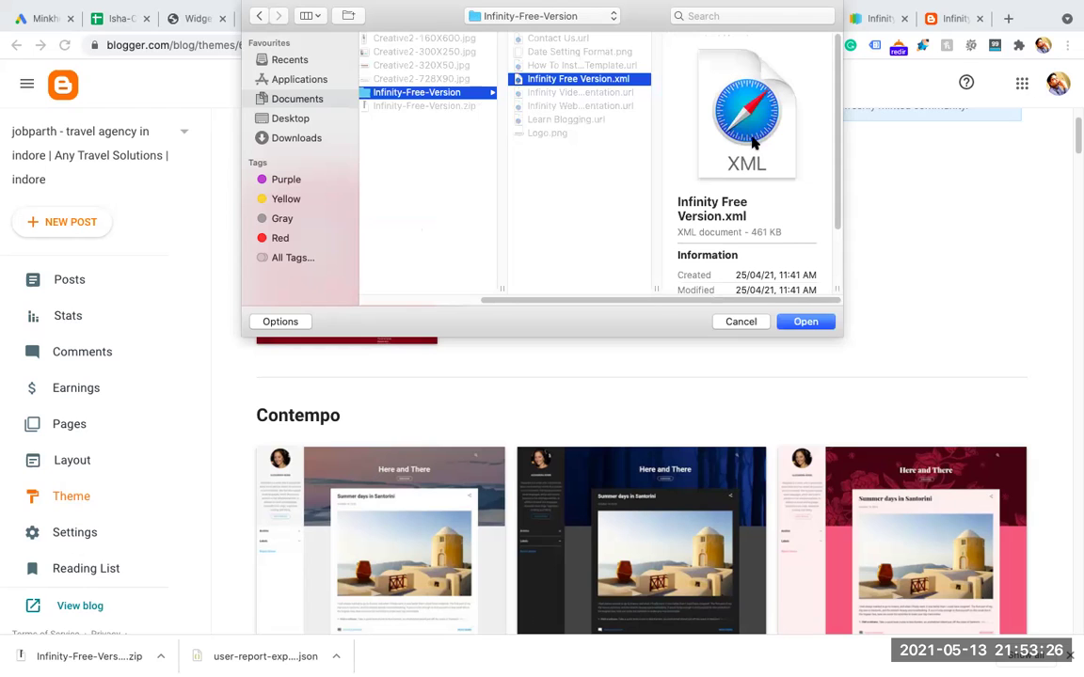
click(805, 322)
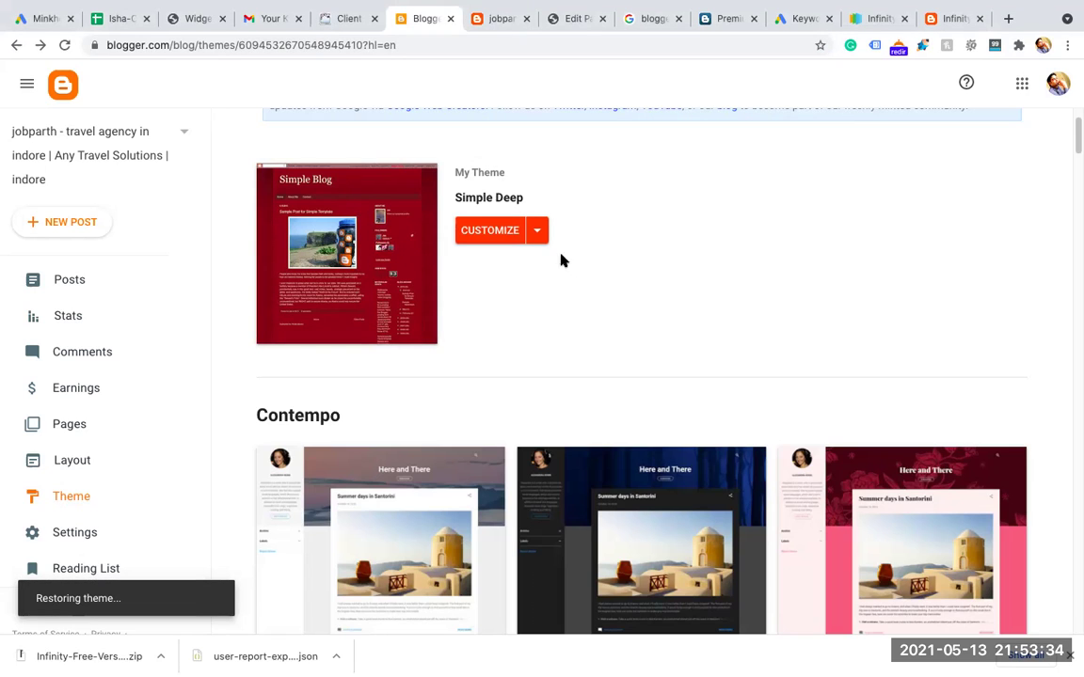
Download a backup of the blog's custom theme.
click(538, 230)
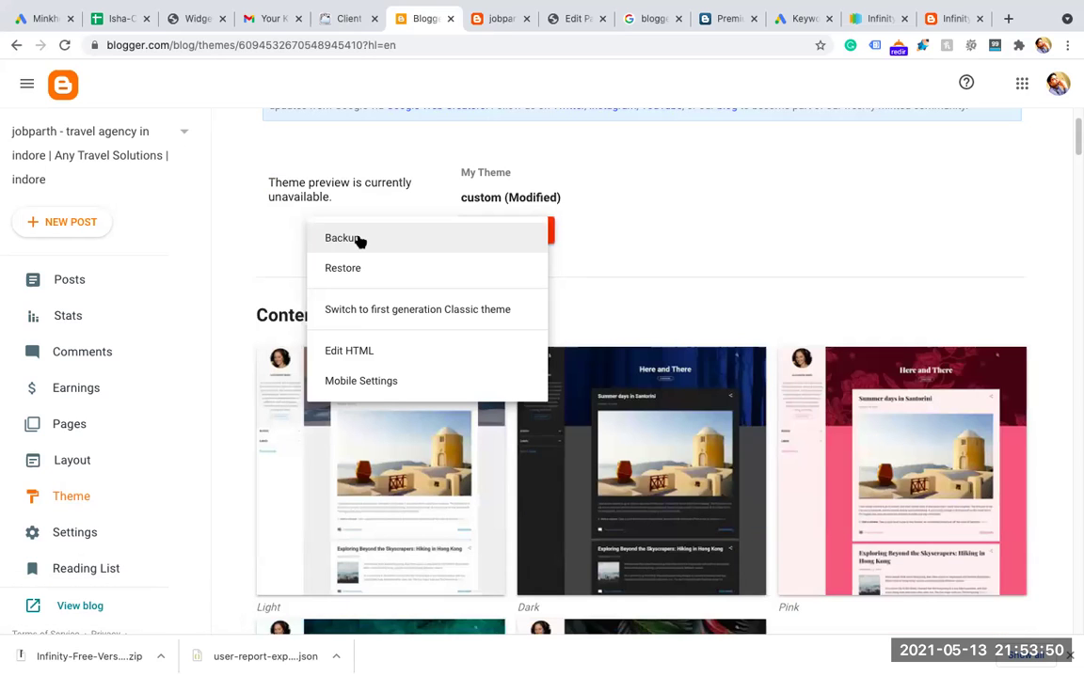
click(358, 241)
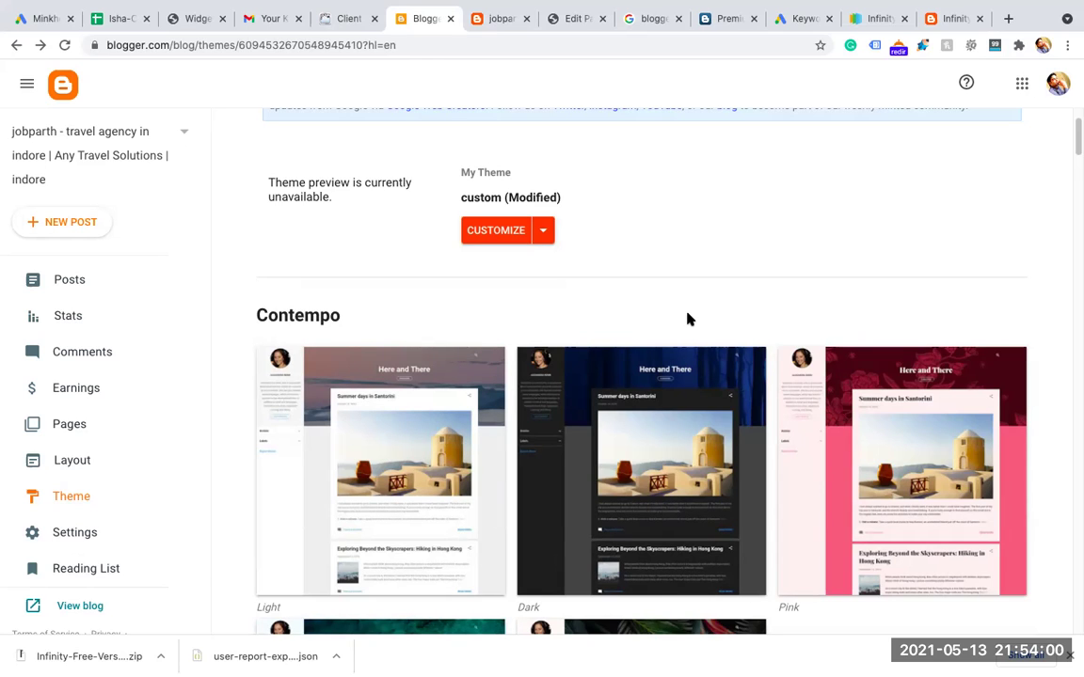
click(545, 231)
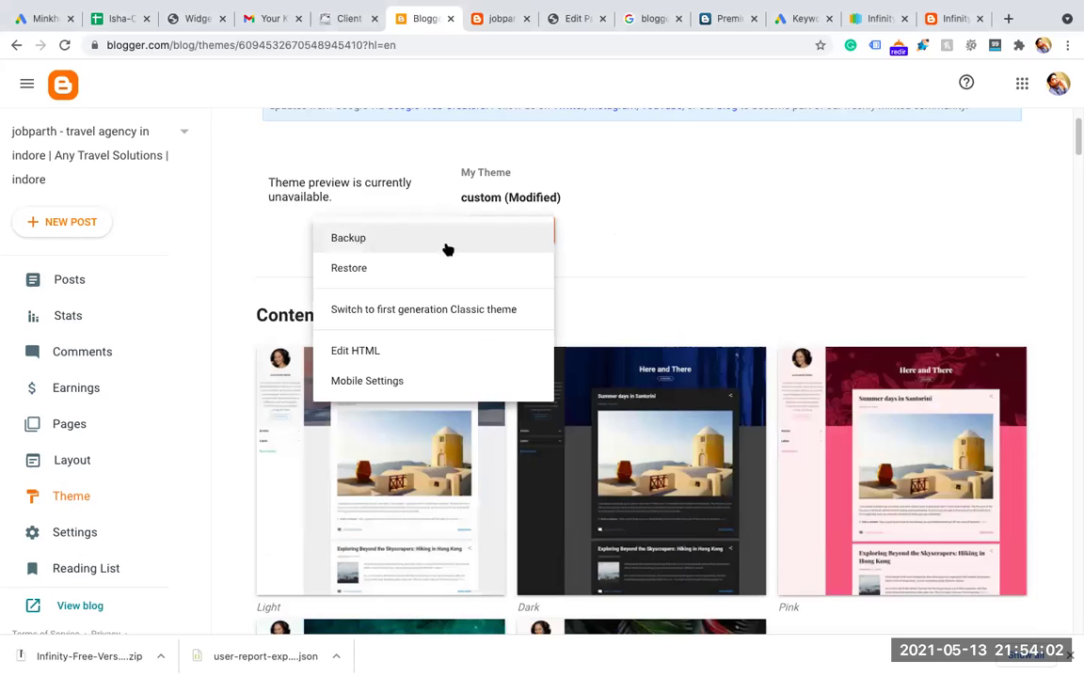
click(357, 242)
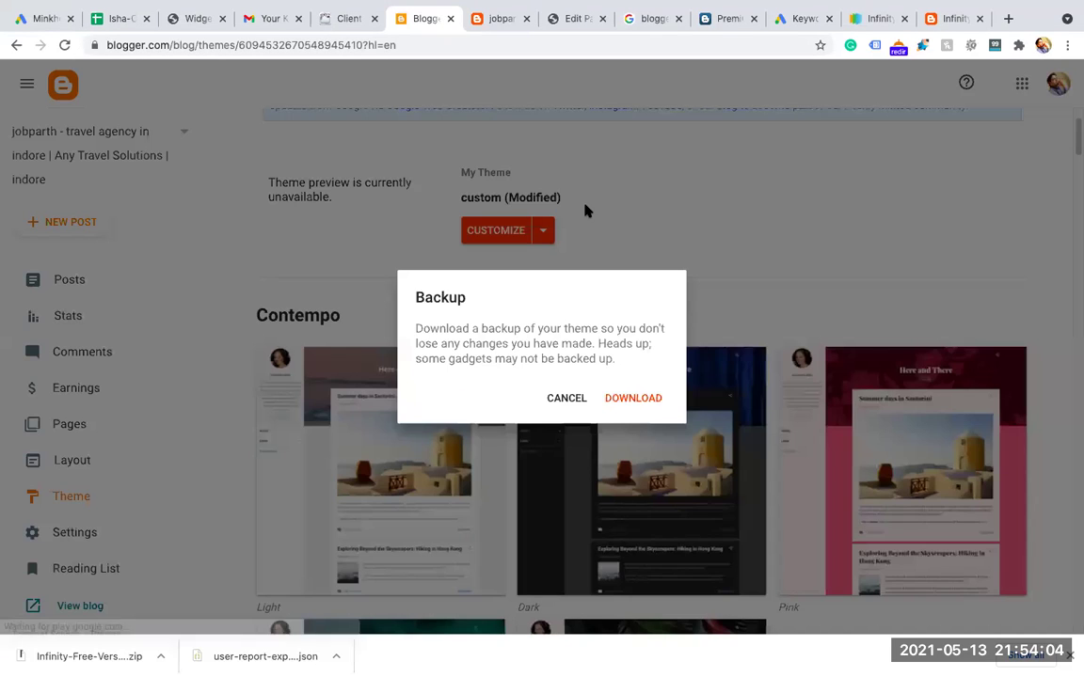
click(637, 402)
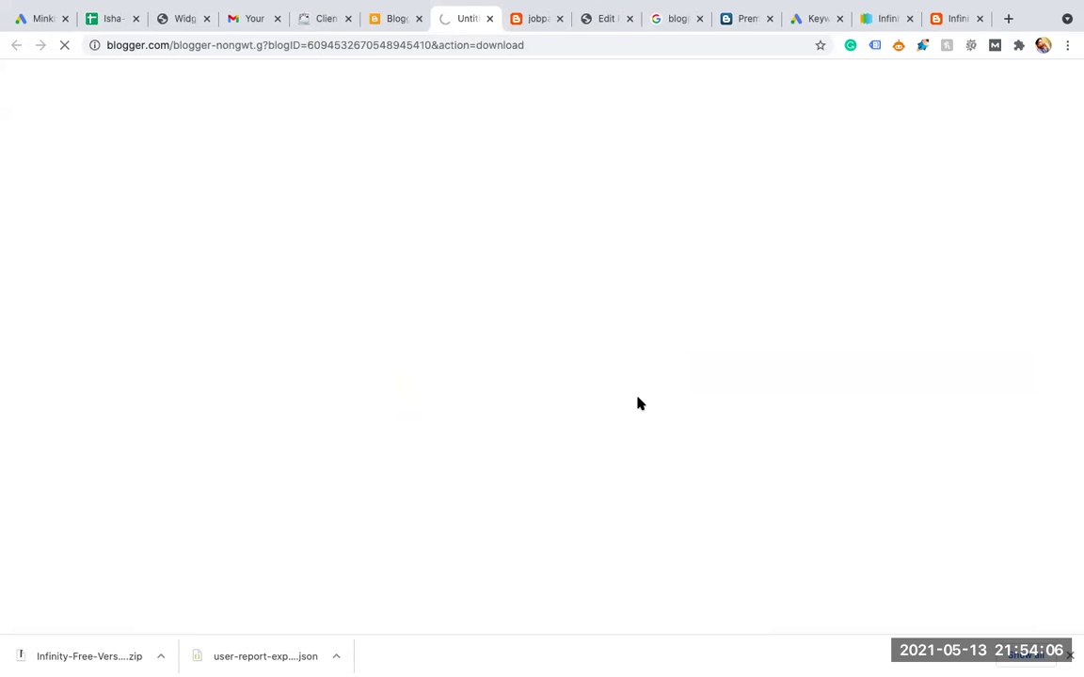